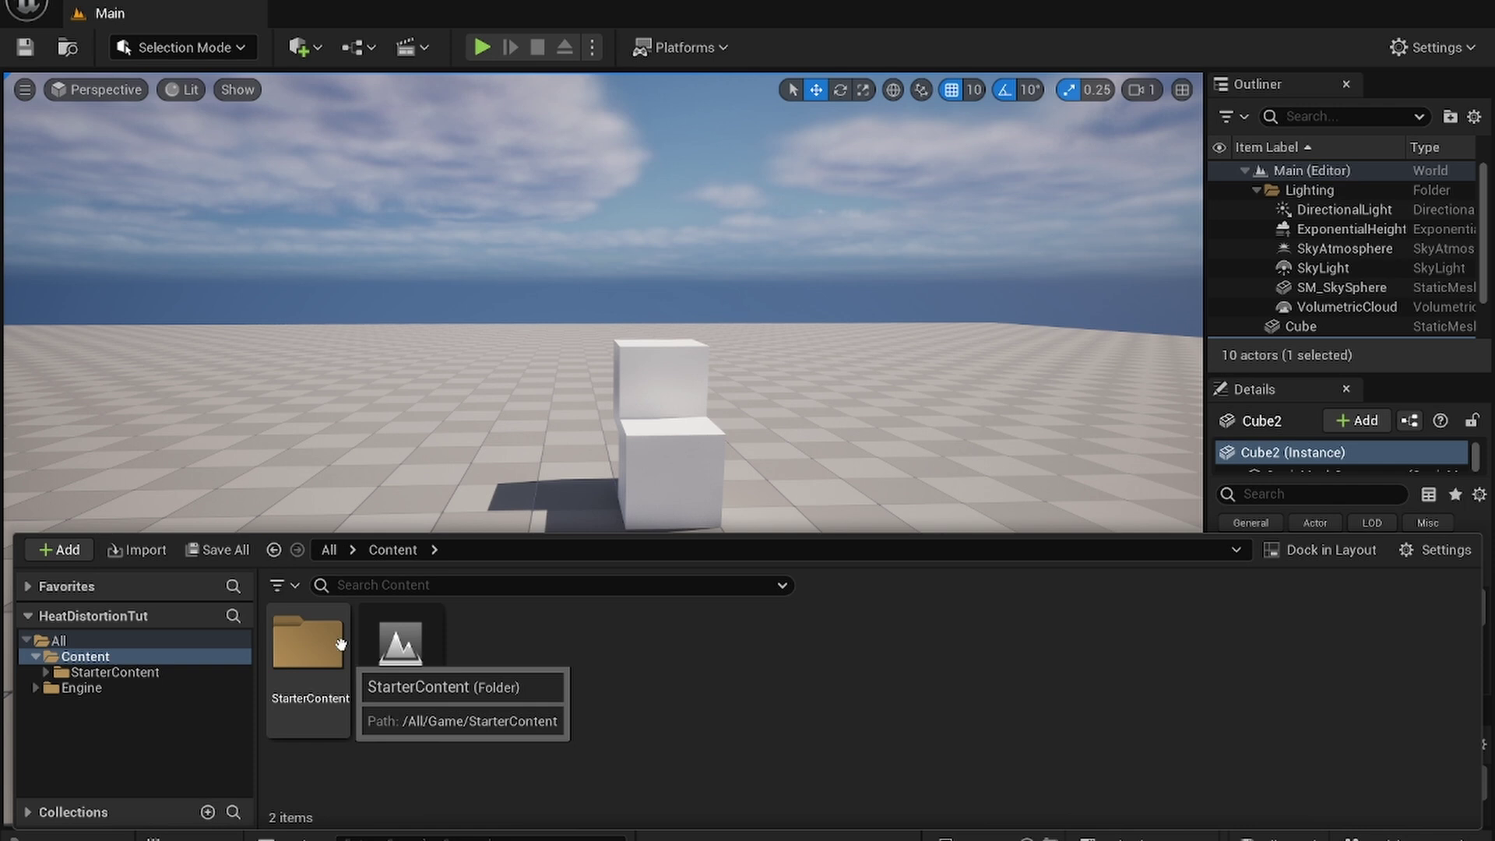
Add a pack from the Content category of Add Feature or Content Pack and open StarterContent's Textures folder.
click(57, 549)
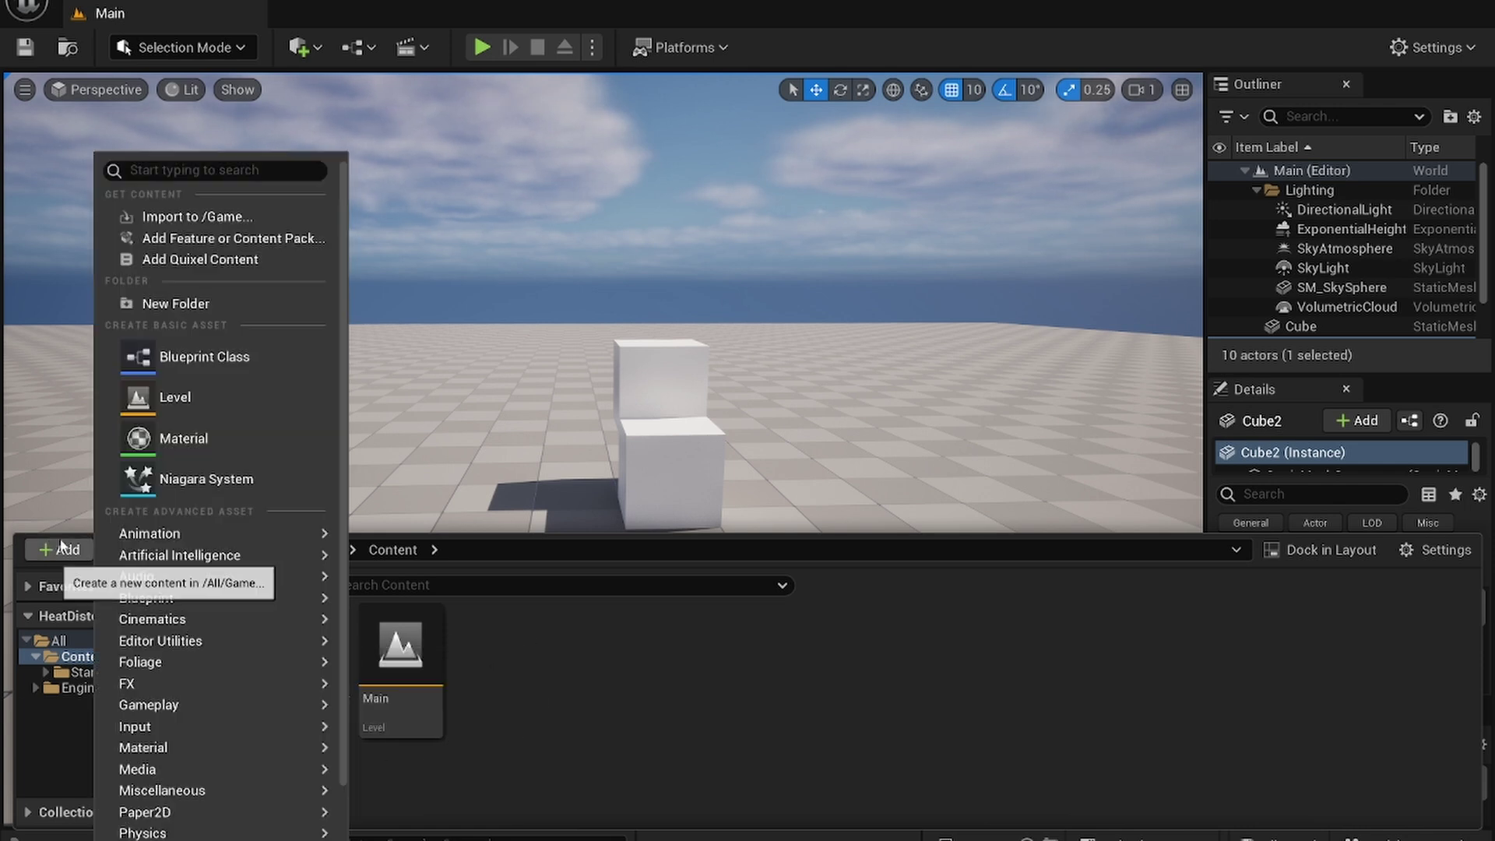
click(127, 236)
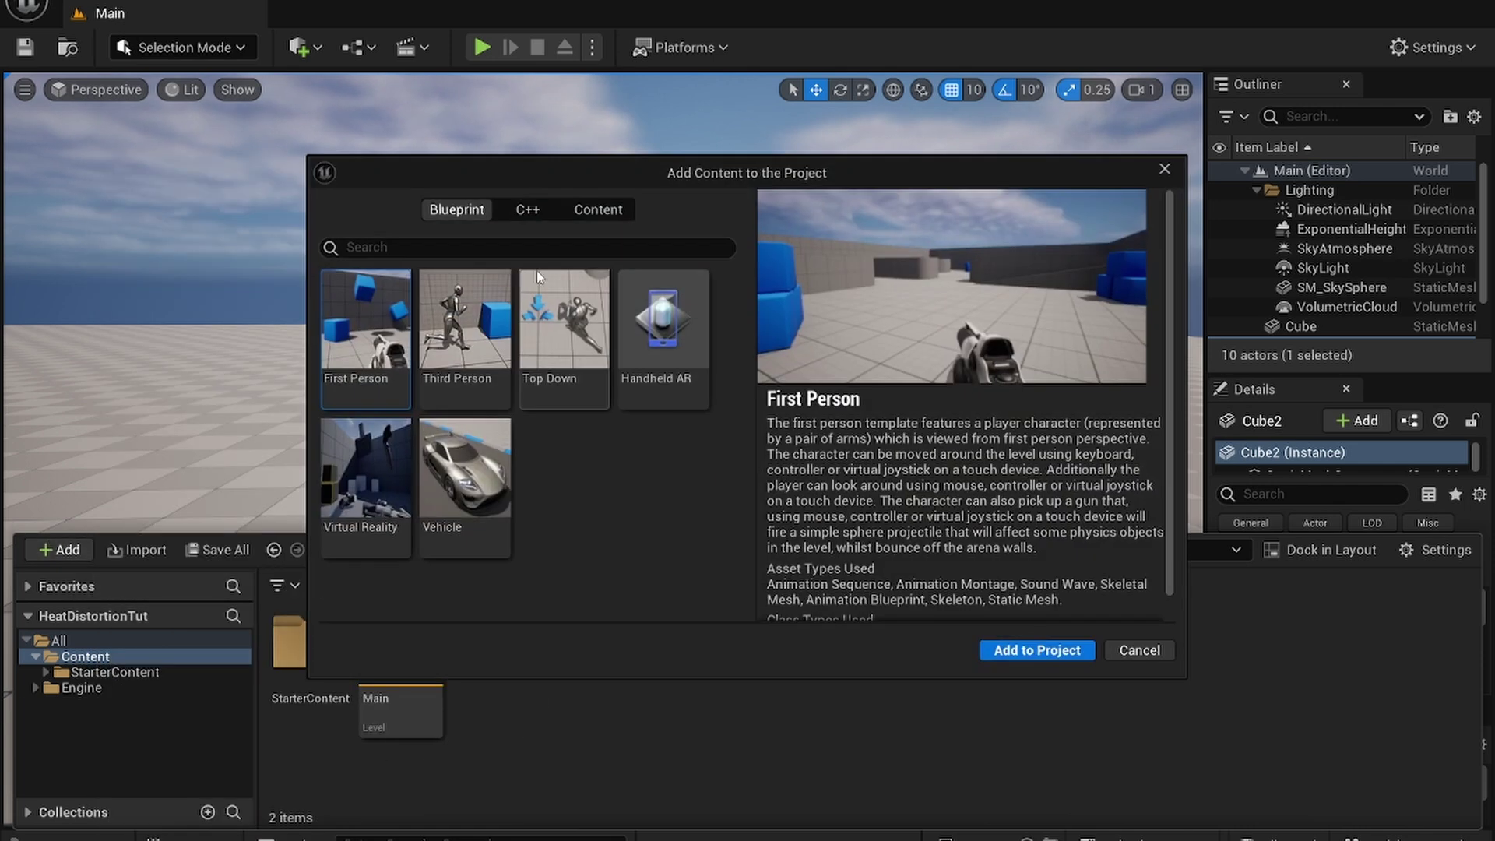
click(598, 210)
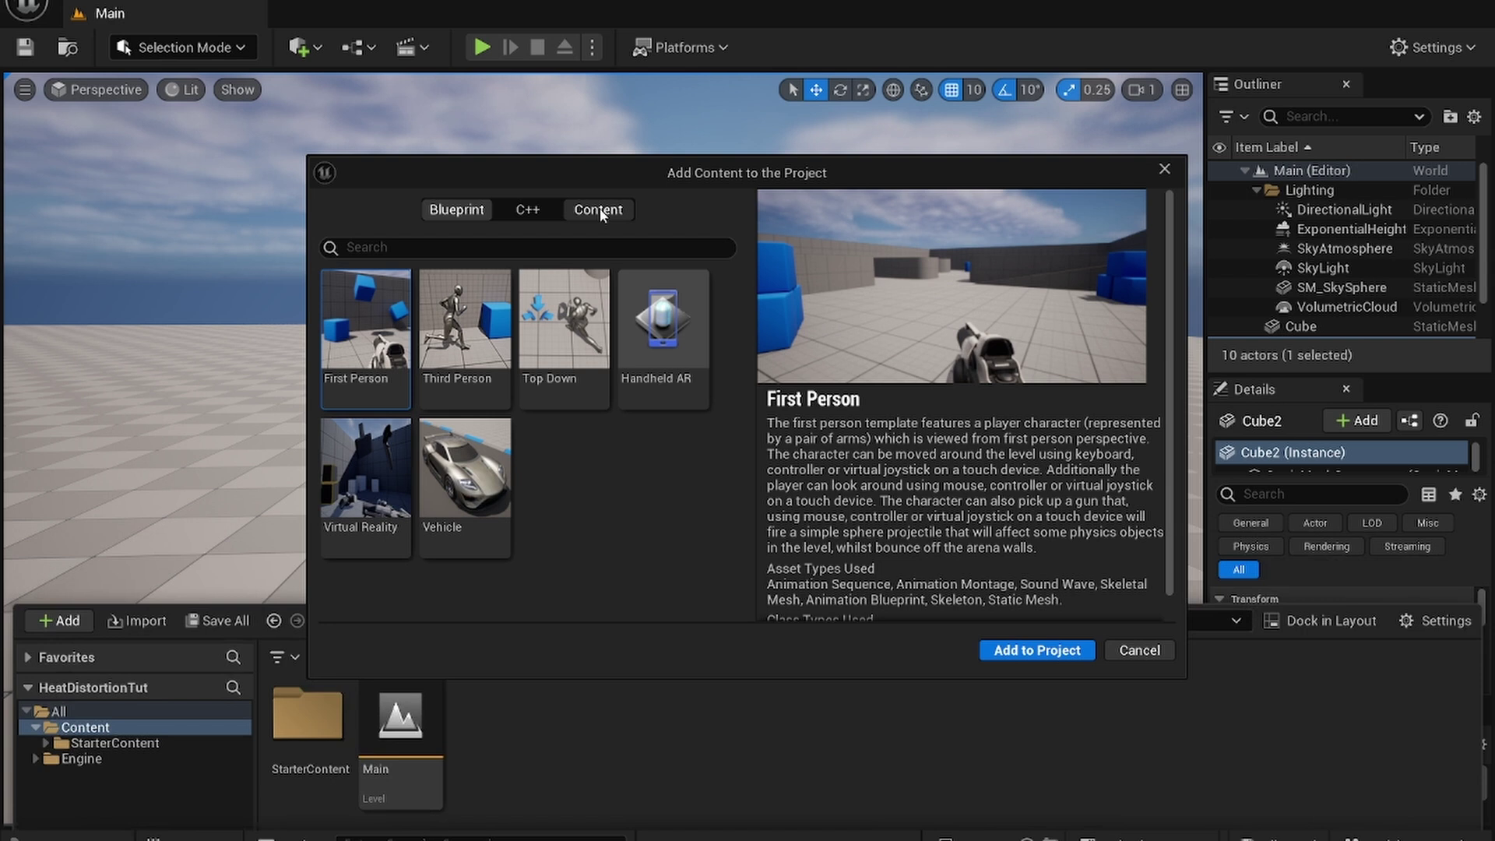
click(1037, 650)
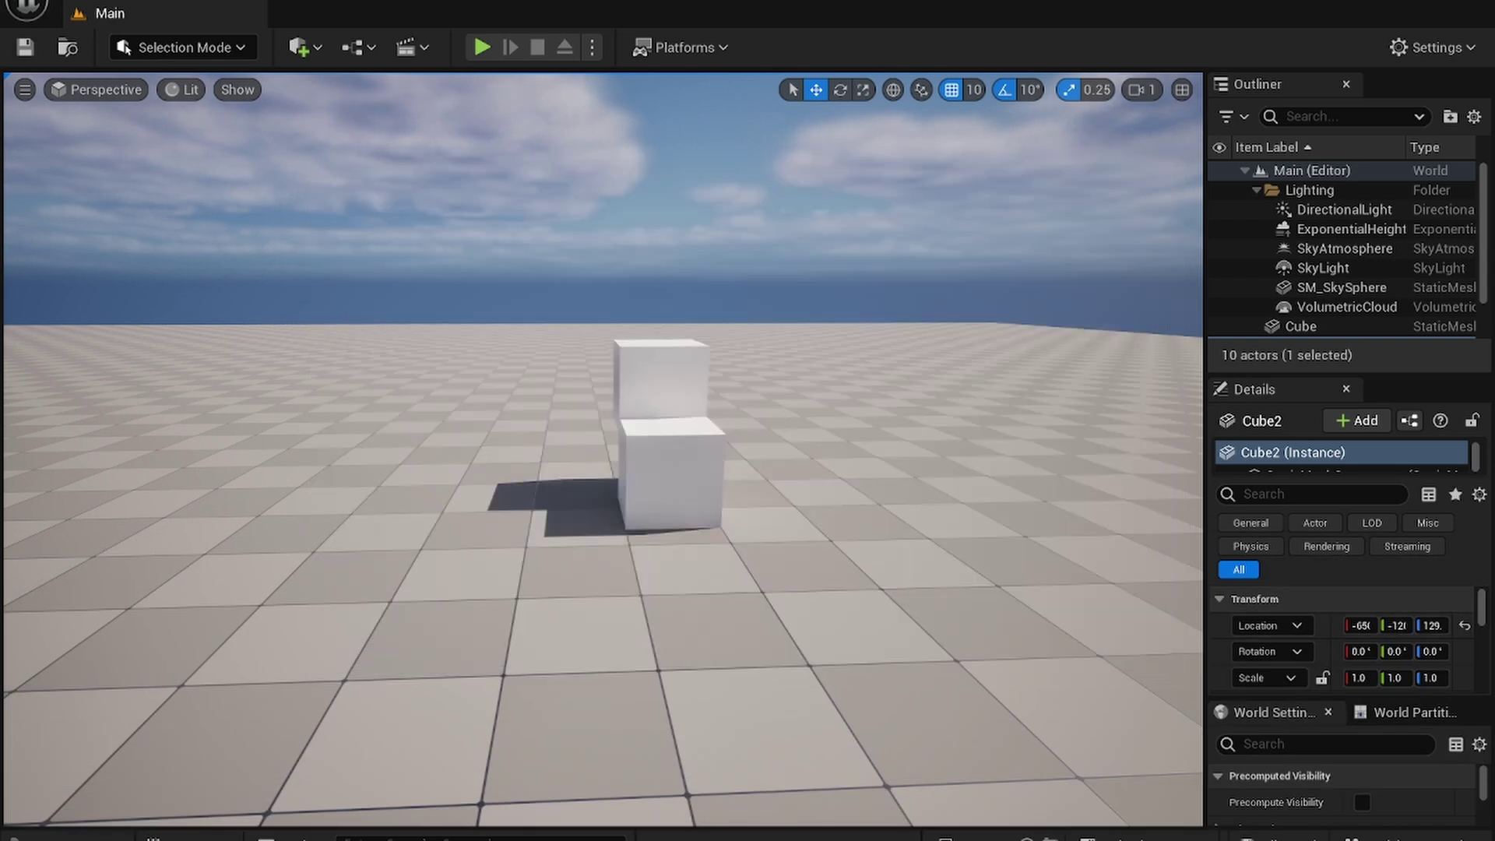
click(144, 679)
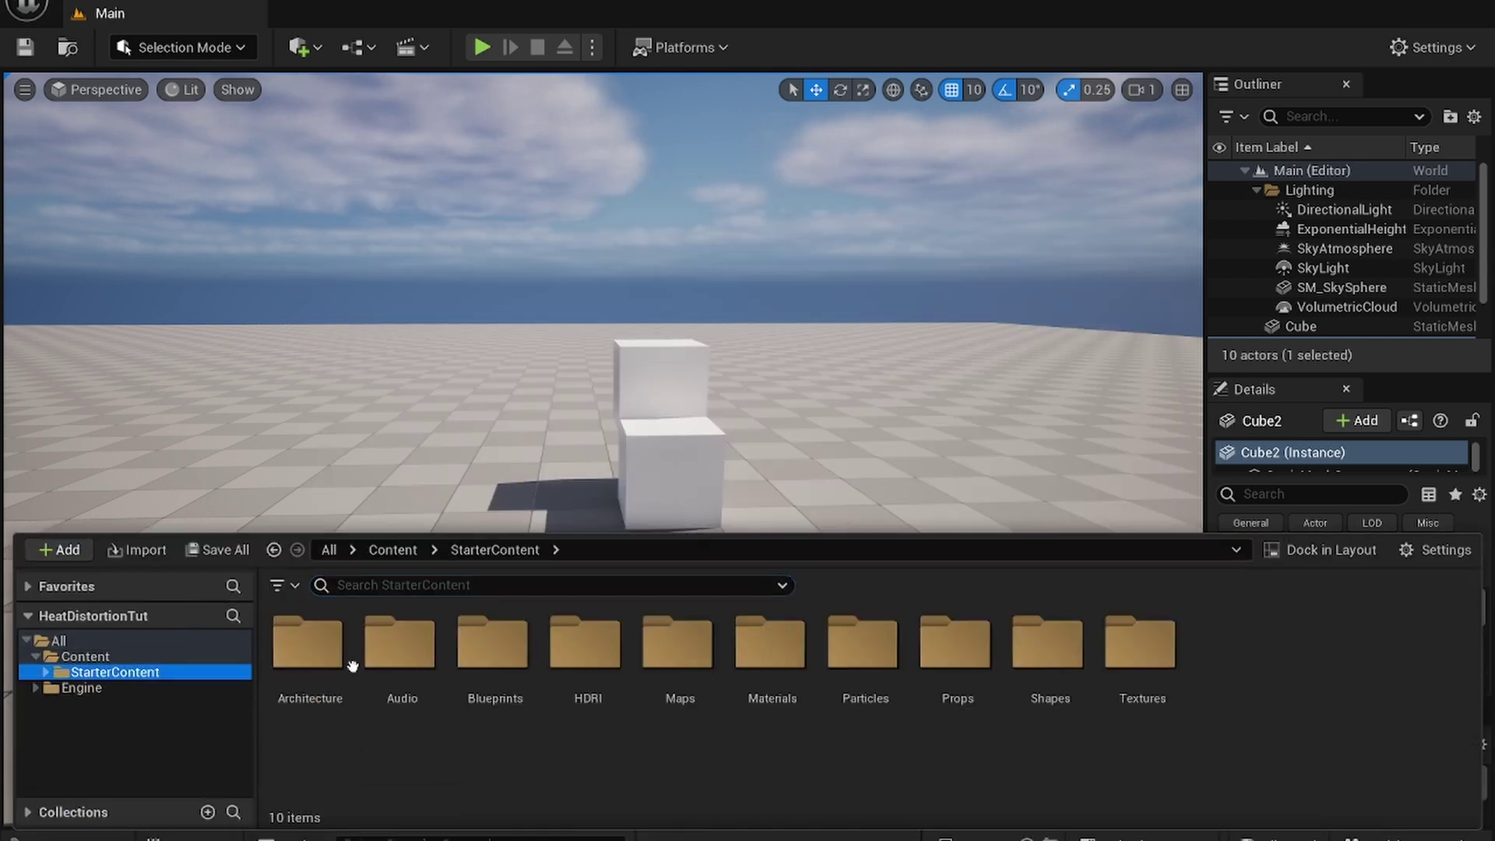
double_click(1148, 693)
Create a material named M_HeatDistortion in the Content folder, save it and open it for editing.
click(393, 550)
right_click(498, 667)
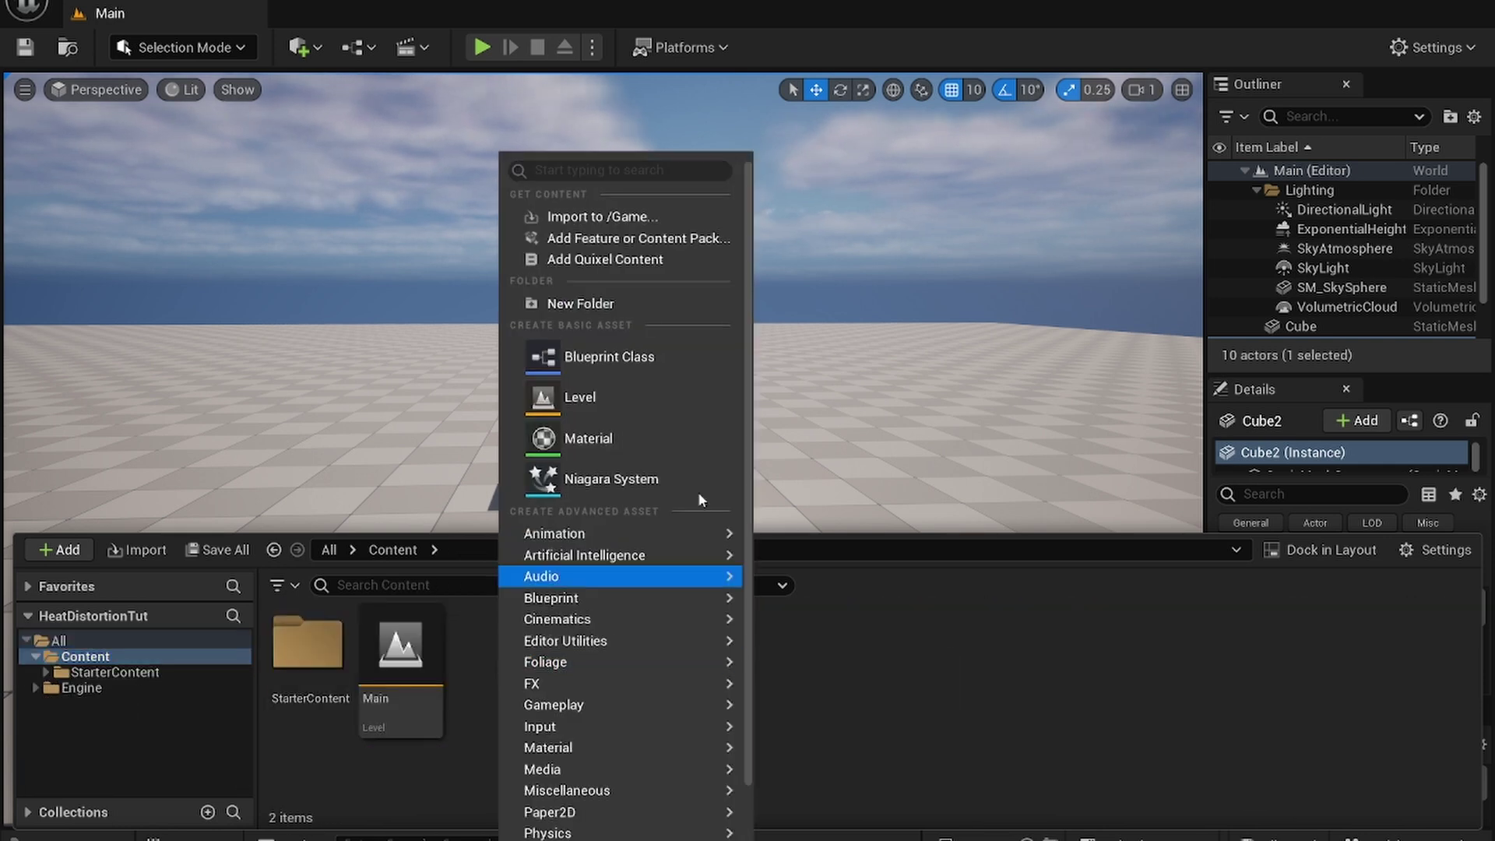
click(632, 441)
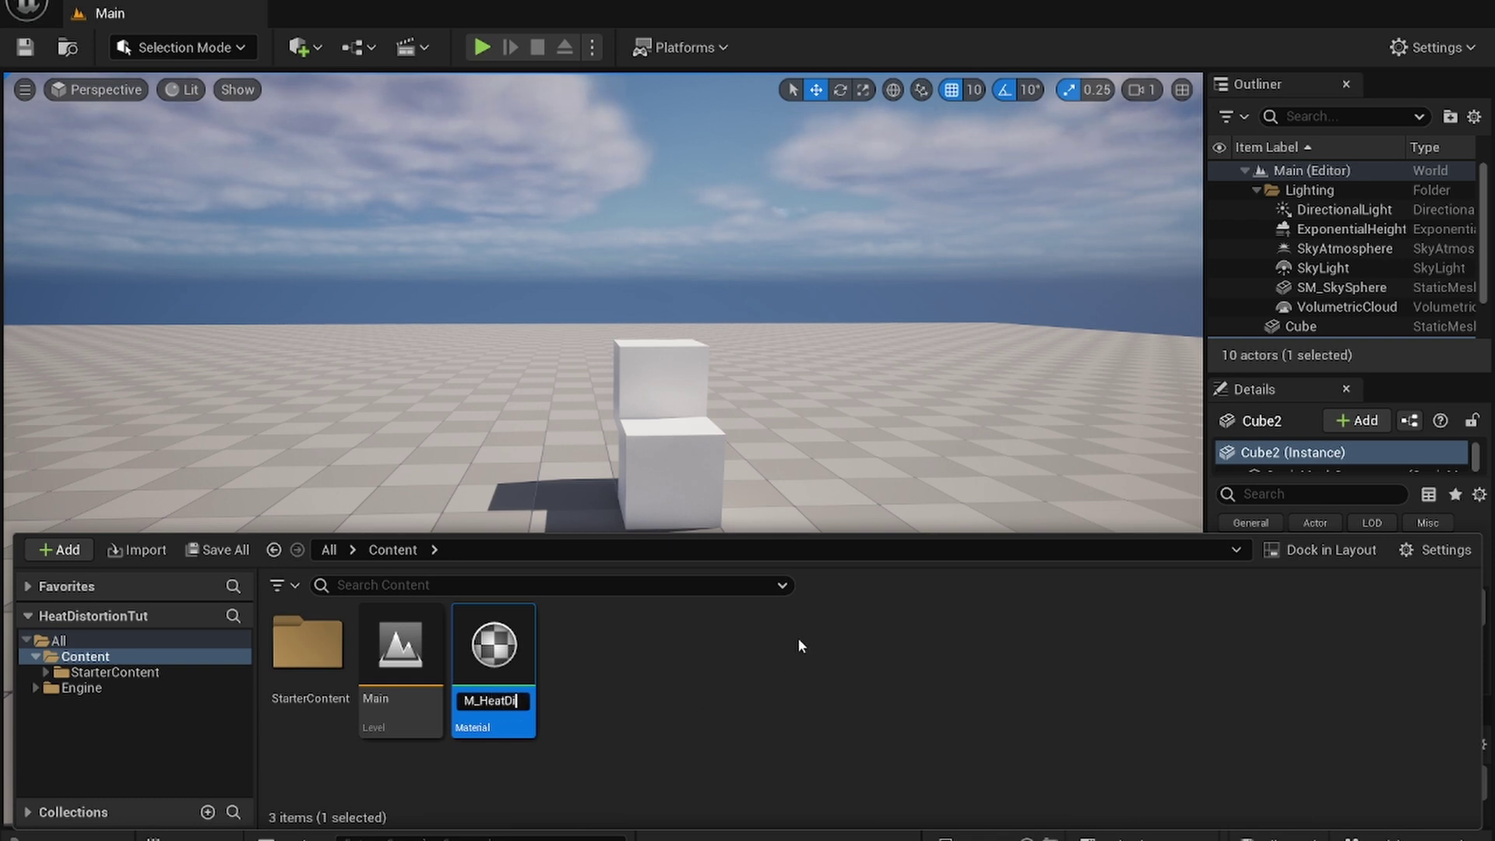
key(Return)
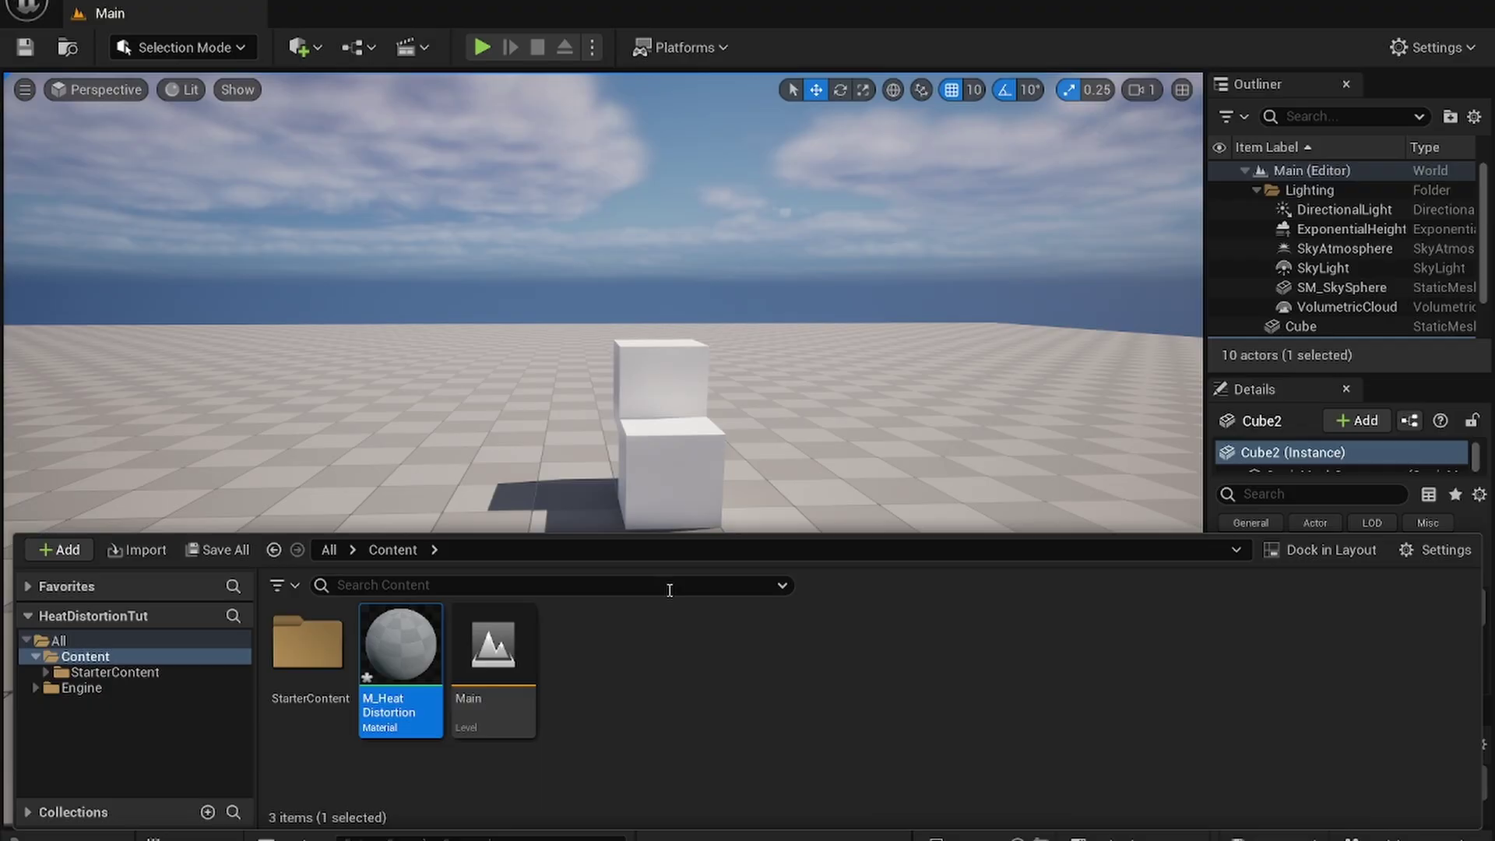
key(ctrl+s)
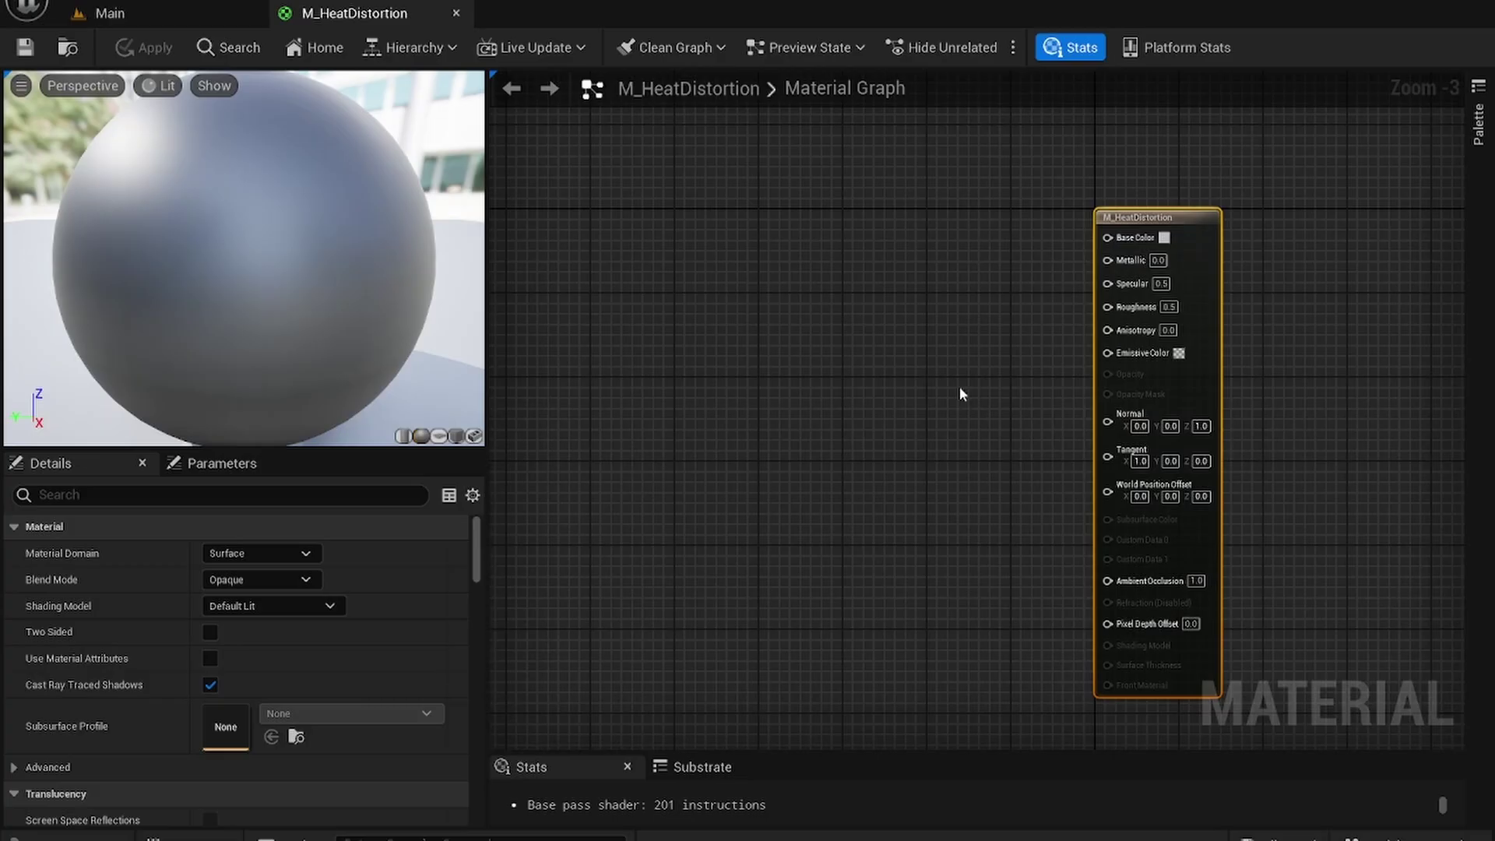
Set the material's Blend Mode to Translucent and Shading Model to Unlit, and enable Two Sided.
right_drag(959, 386, 962, 342)
scroll(965, 339, up, 1)
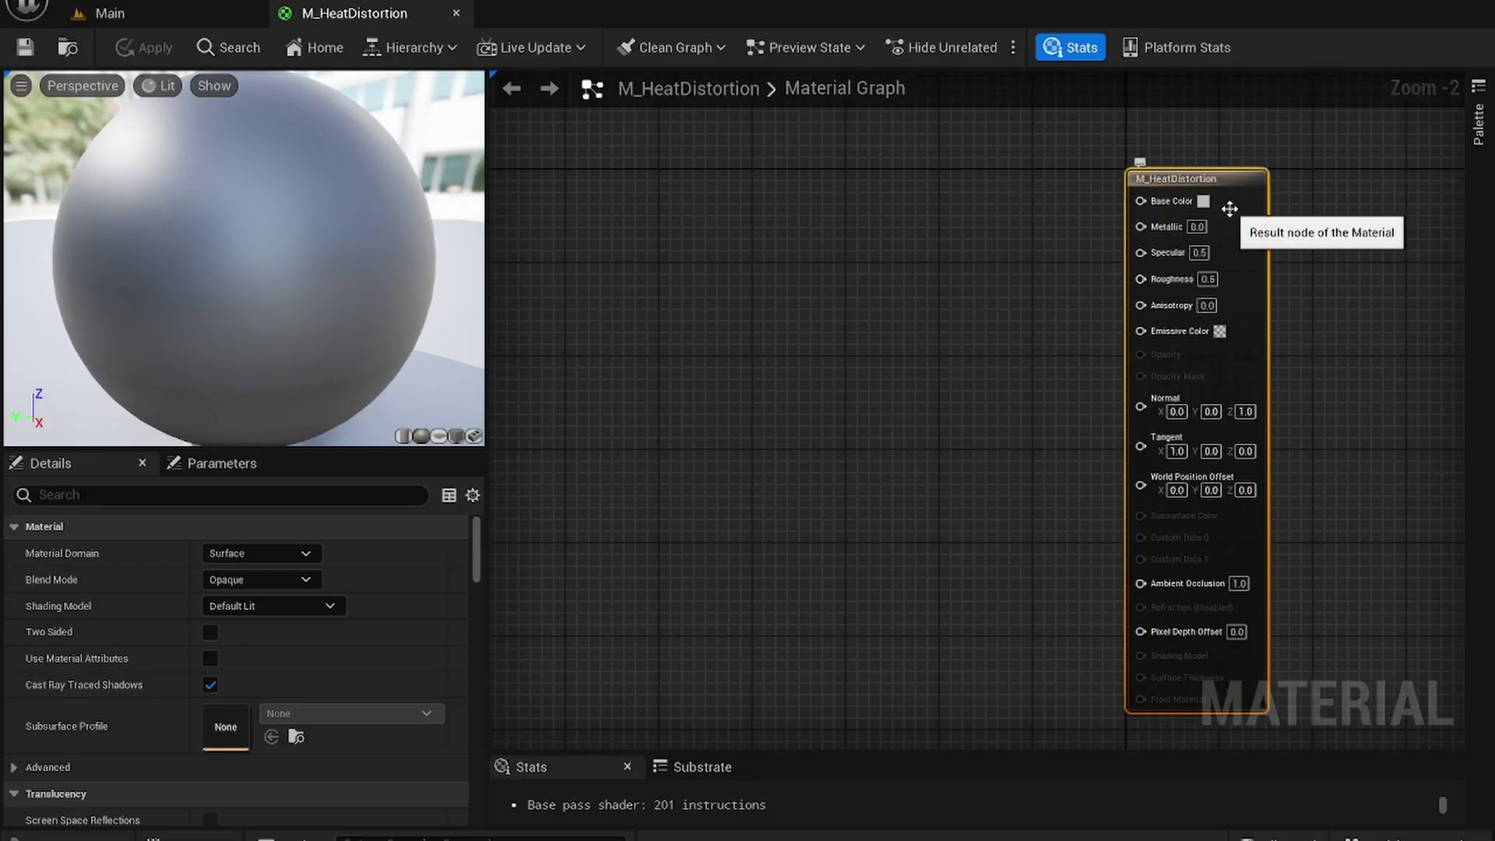
click(239, 581)
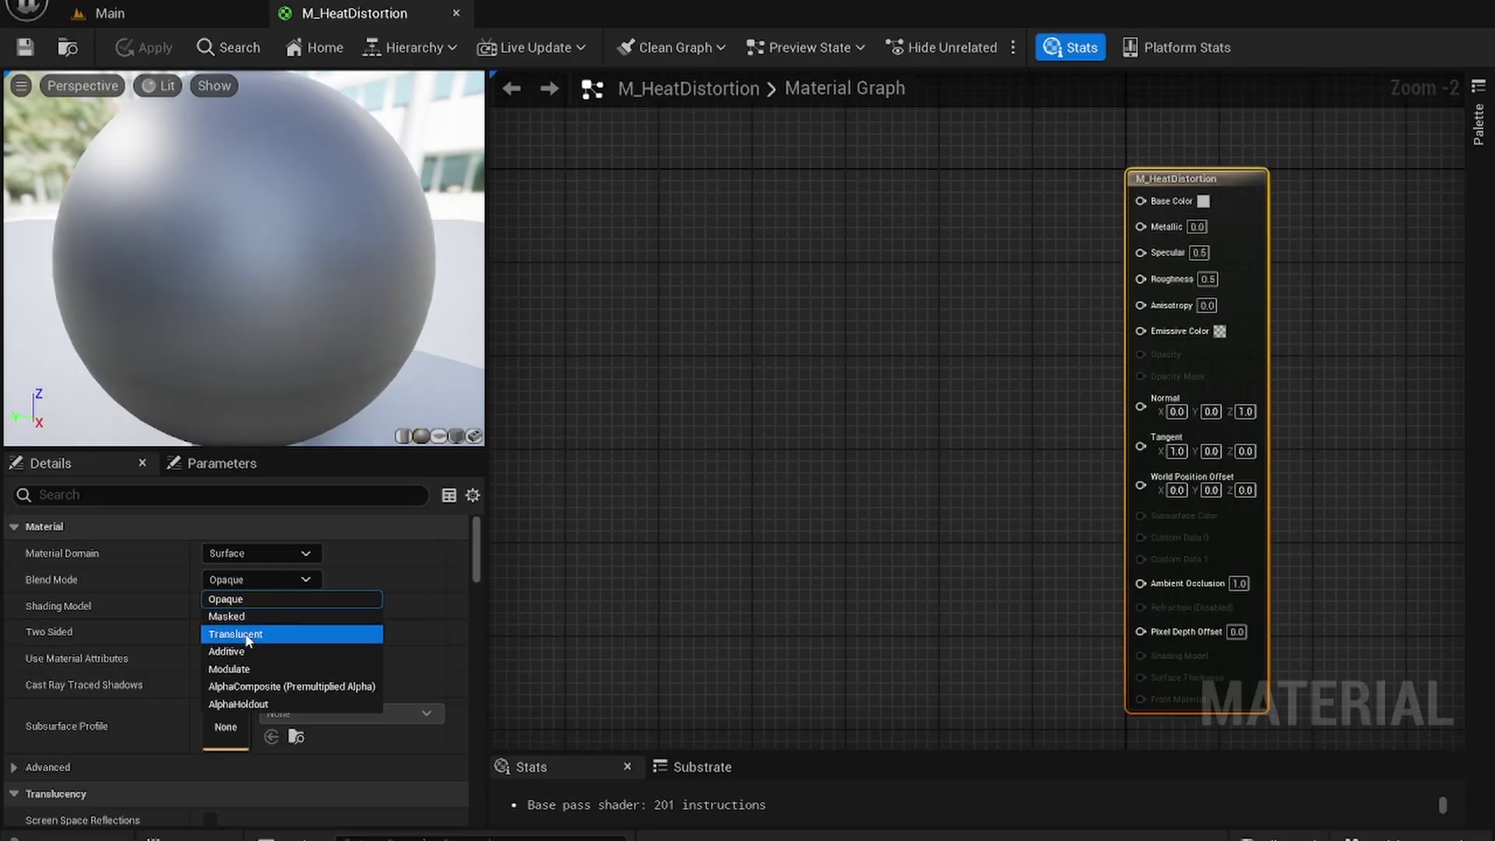
click(246, 635)
click(243, 605)
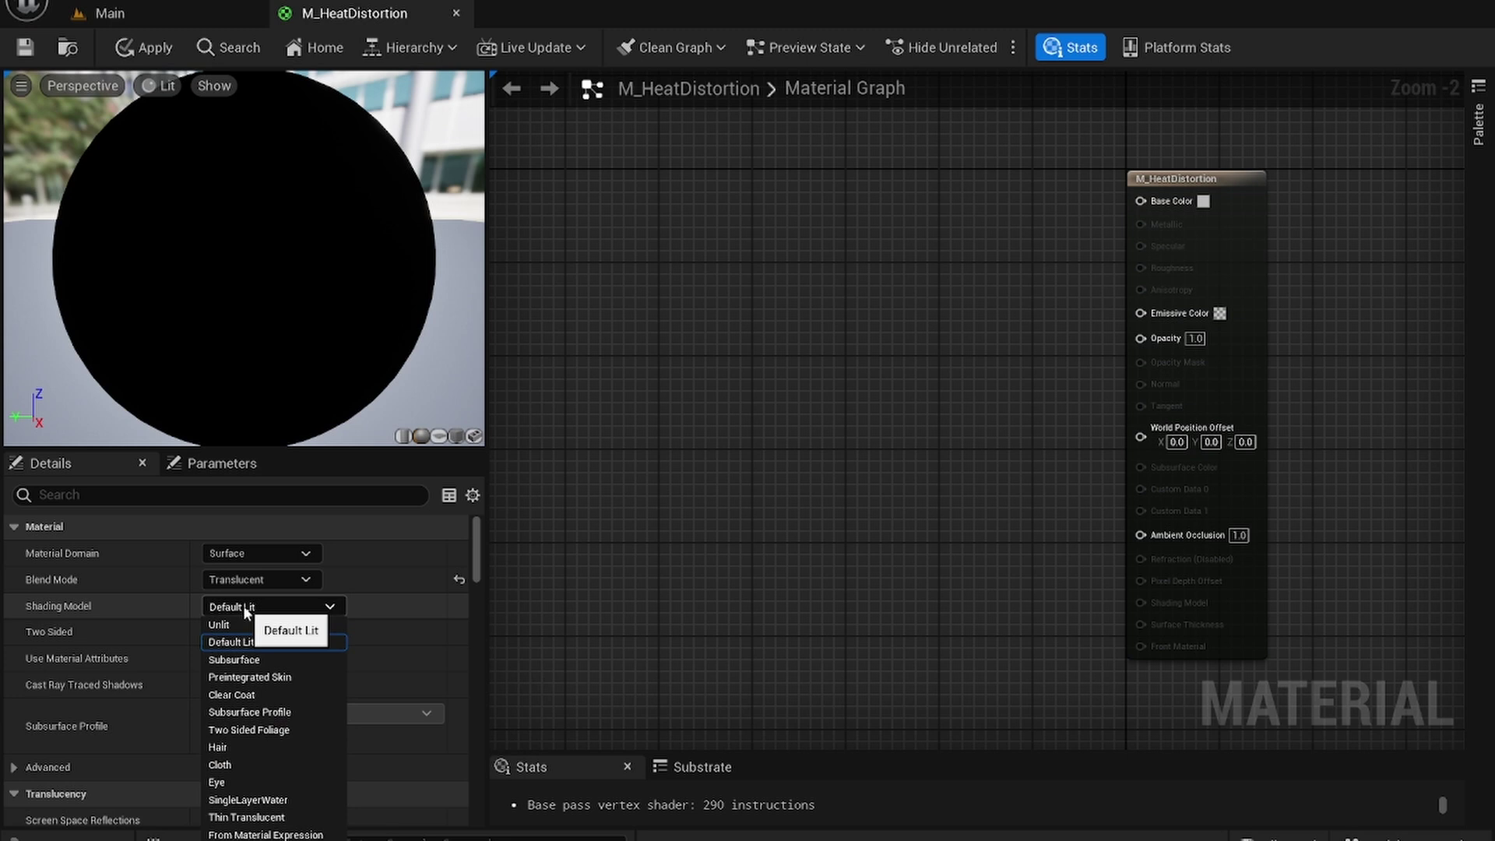
click(246, 625)
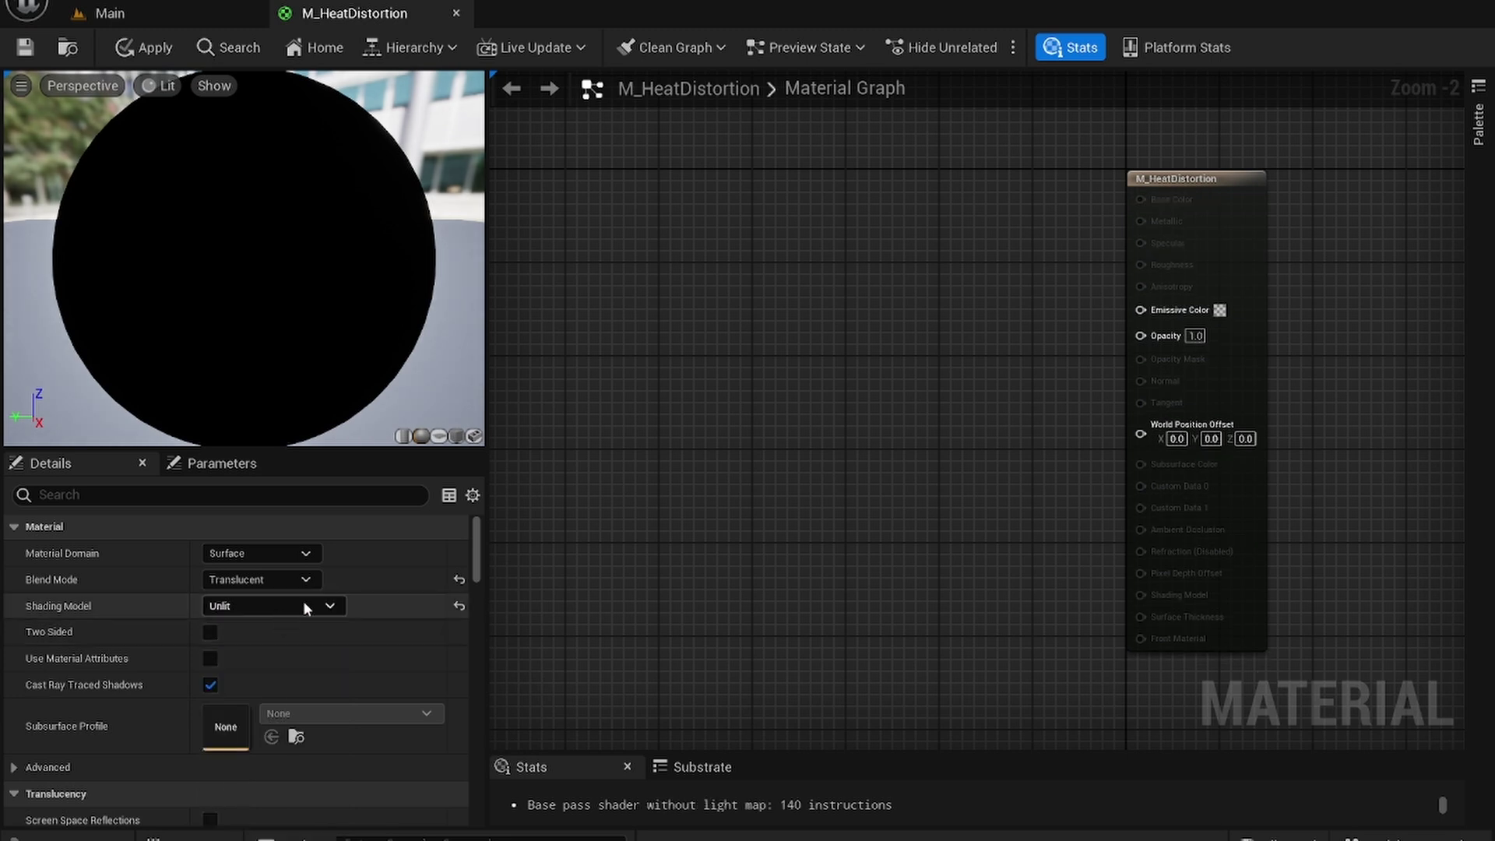
Set the material's Refraction Method to Index Of Refraction.
scroll(302, 601, down, 1)
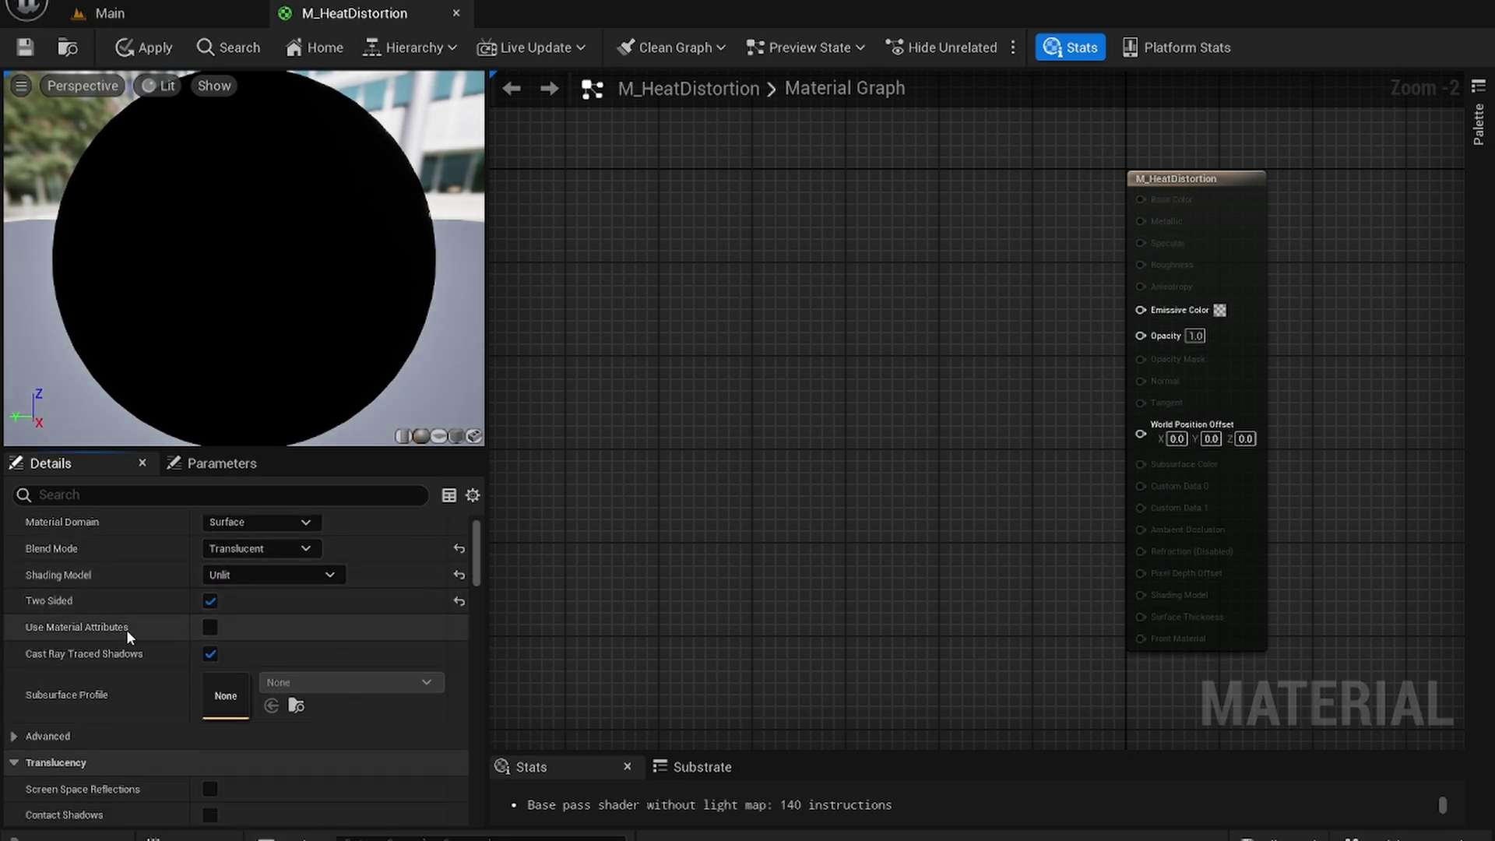
scroll(140, 621, down, 10)
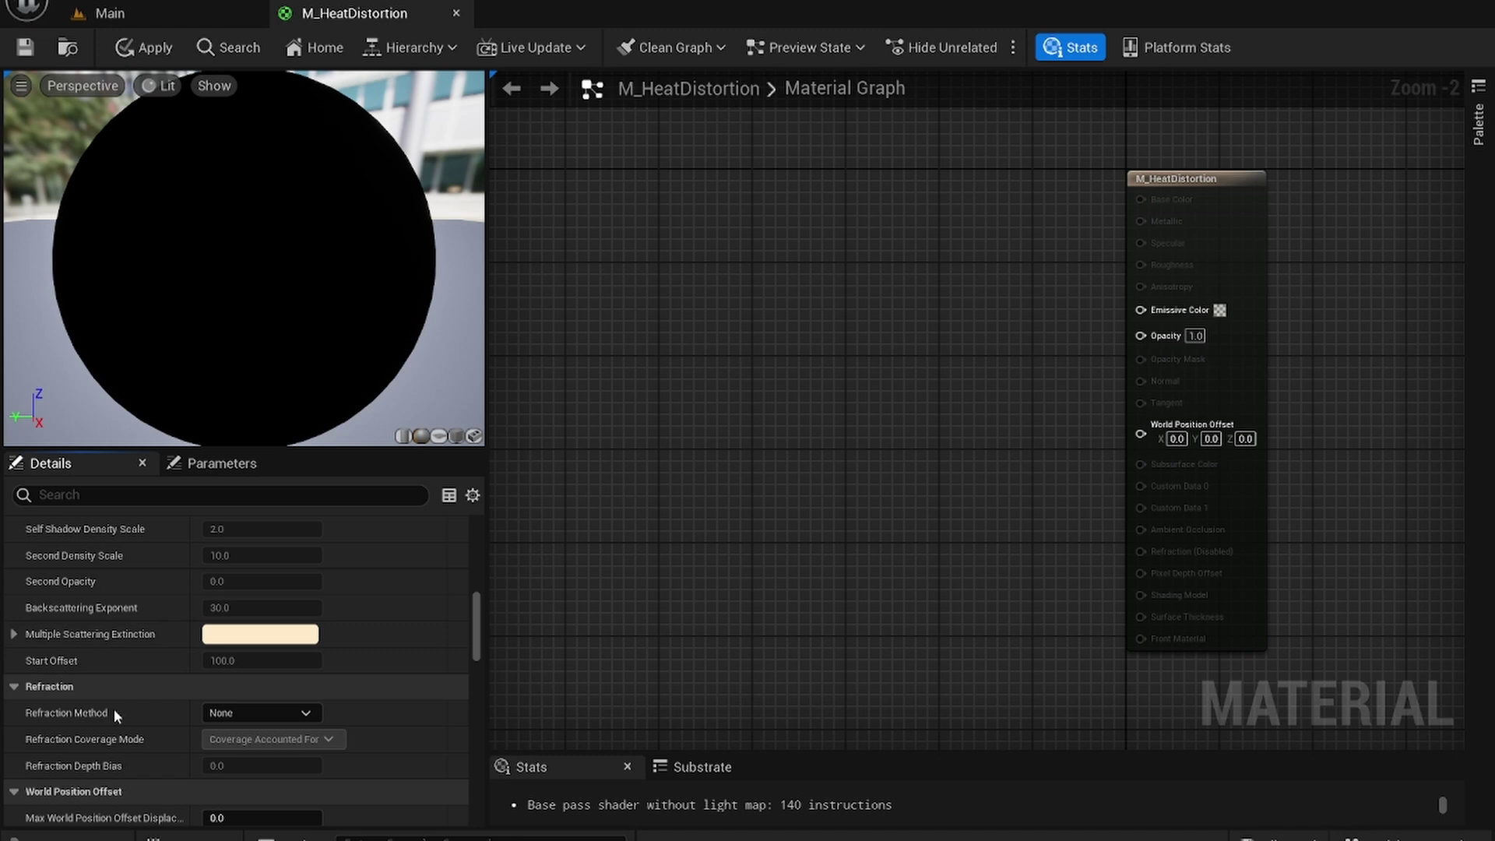
click(246, 714)
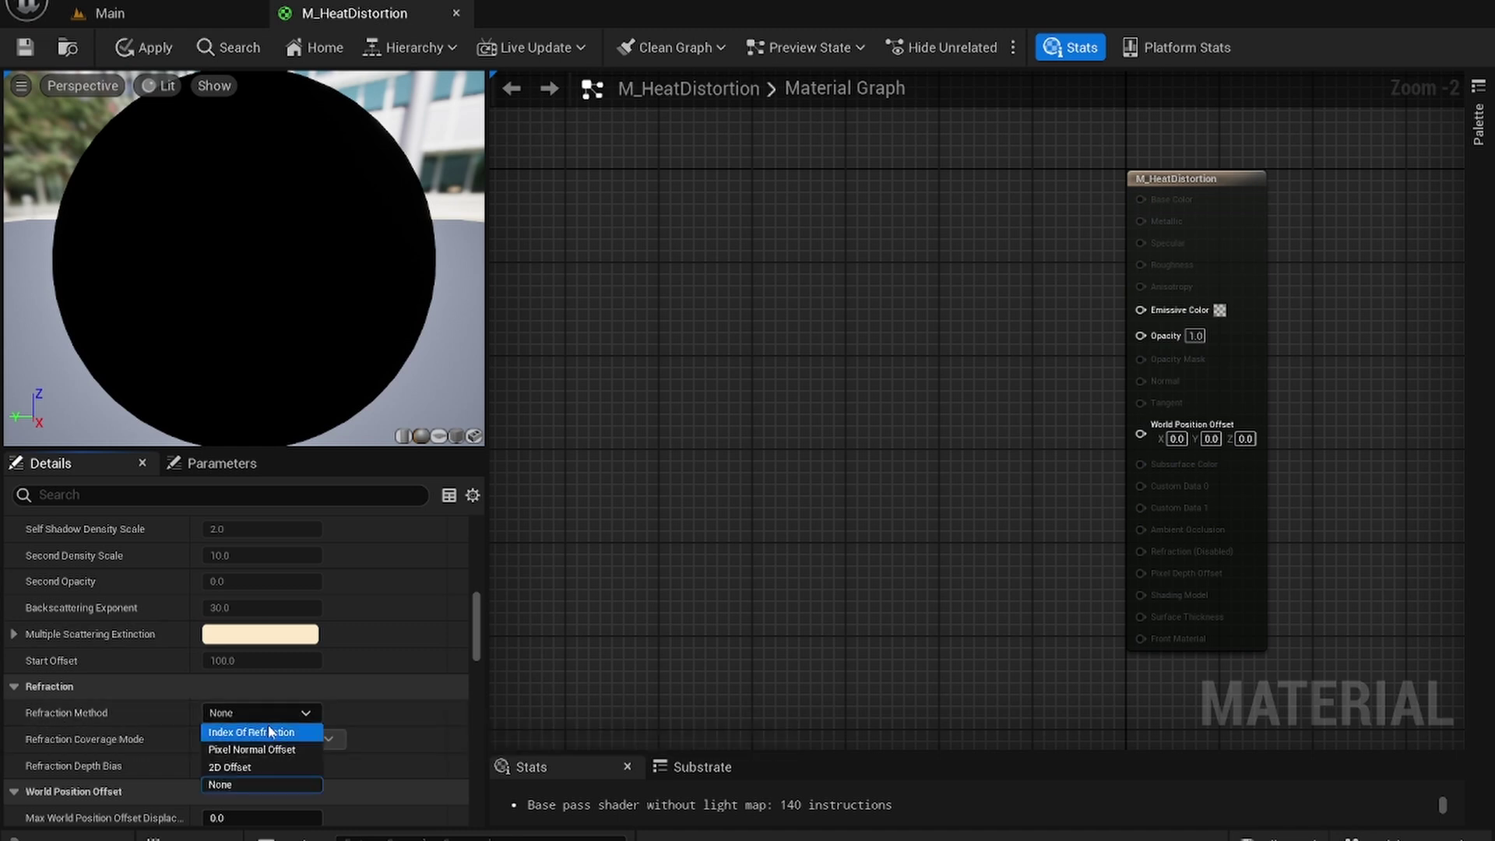
click(251, 732)
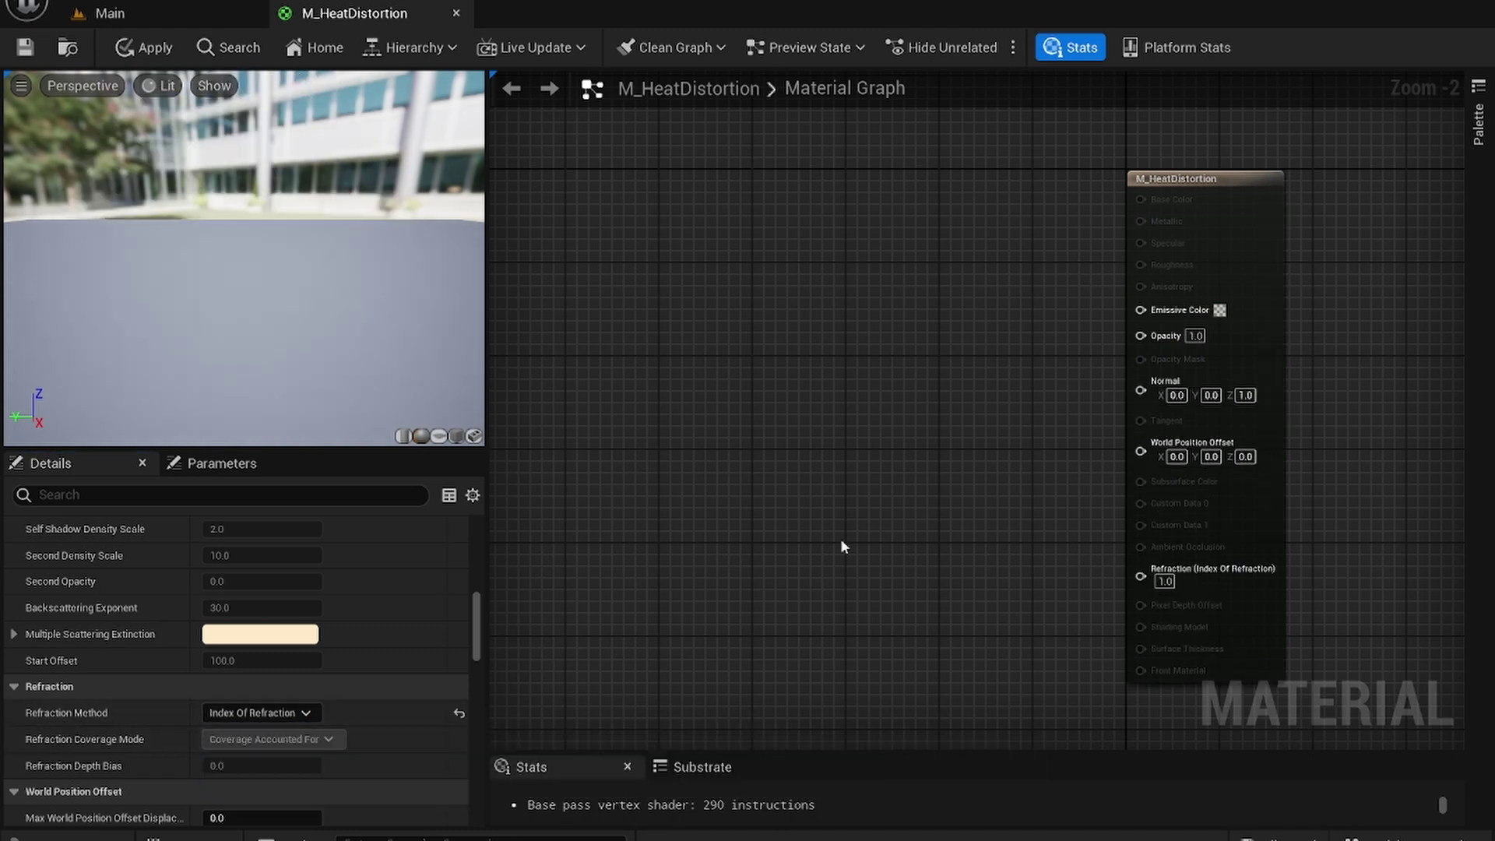
Add a Dynamic Parameter node to the material graph beside the result node and save the material.
right_drag(840, 538, 770, 498)
scroll(802, 470, up, 2)
scroll(818, 461, down, 1)
right_drag(841, 453, 790, 393)
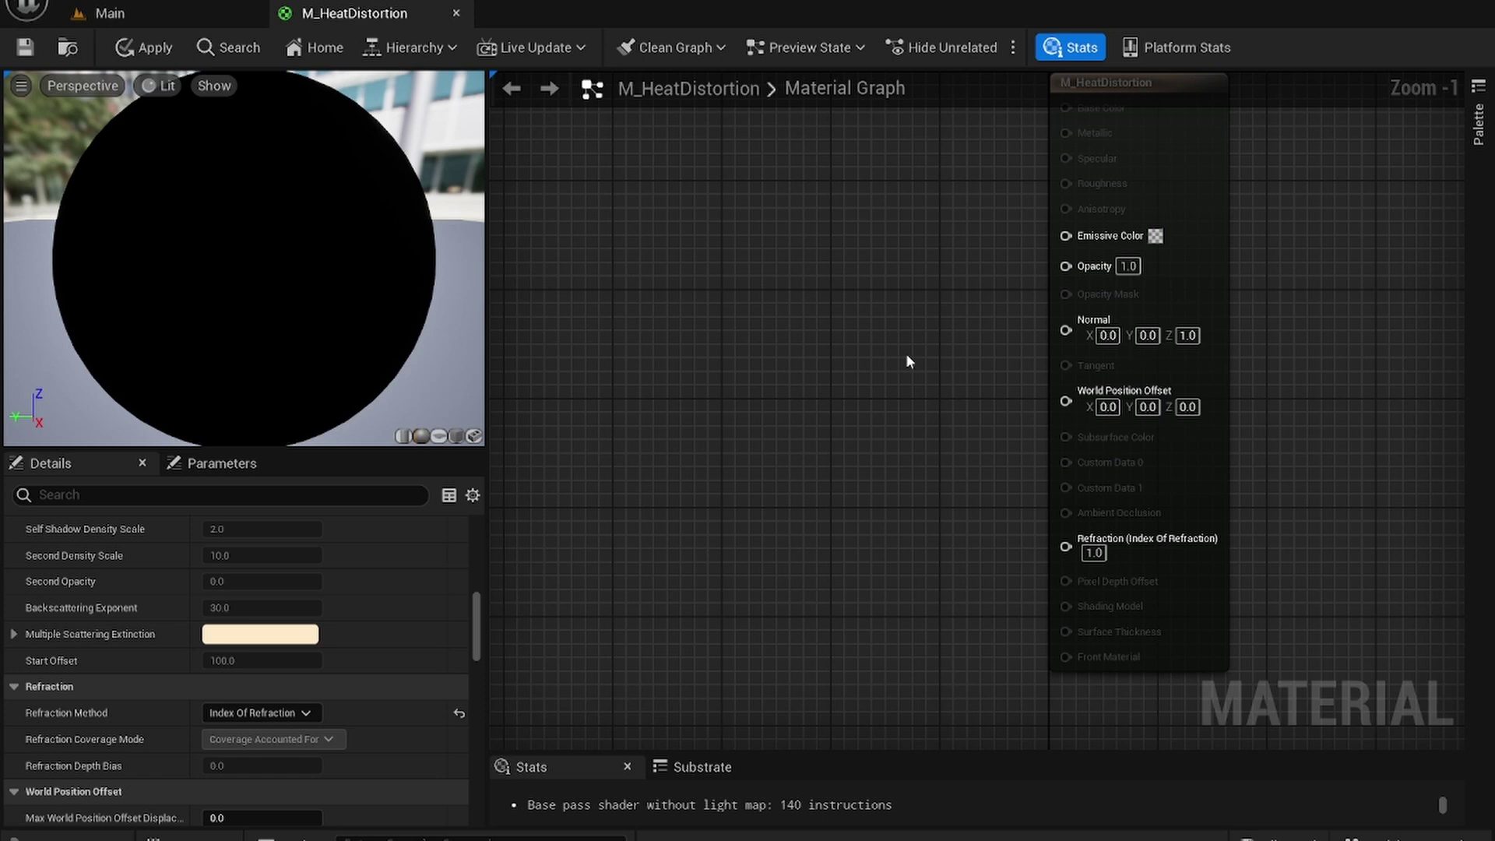
scroll(896, 370, up, 1)
right_drag(877, 411, 843, 324)
right_click(661, 446)
text(d)
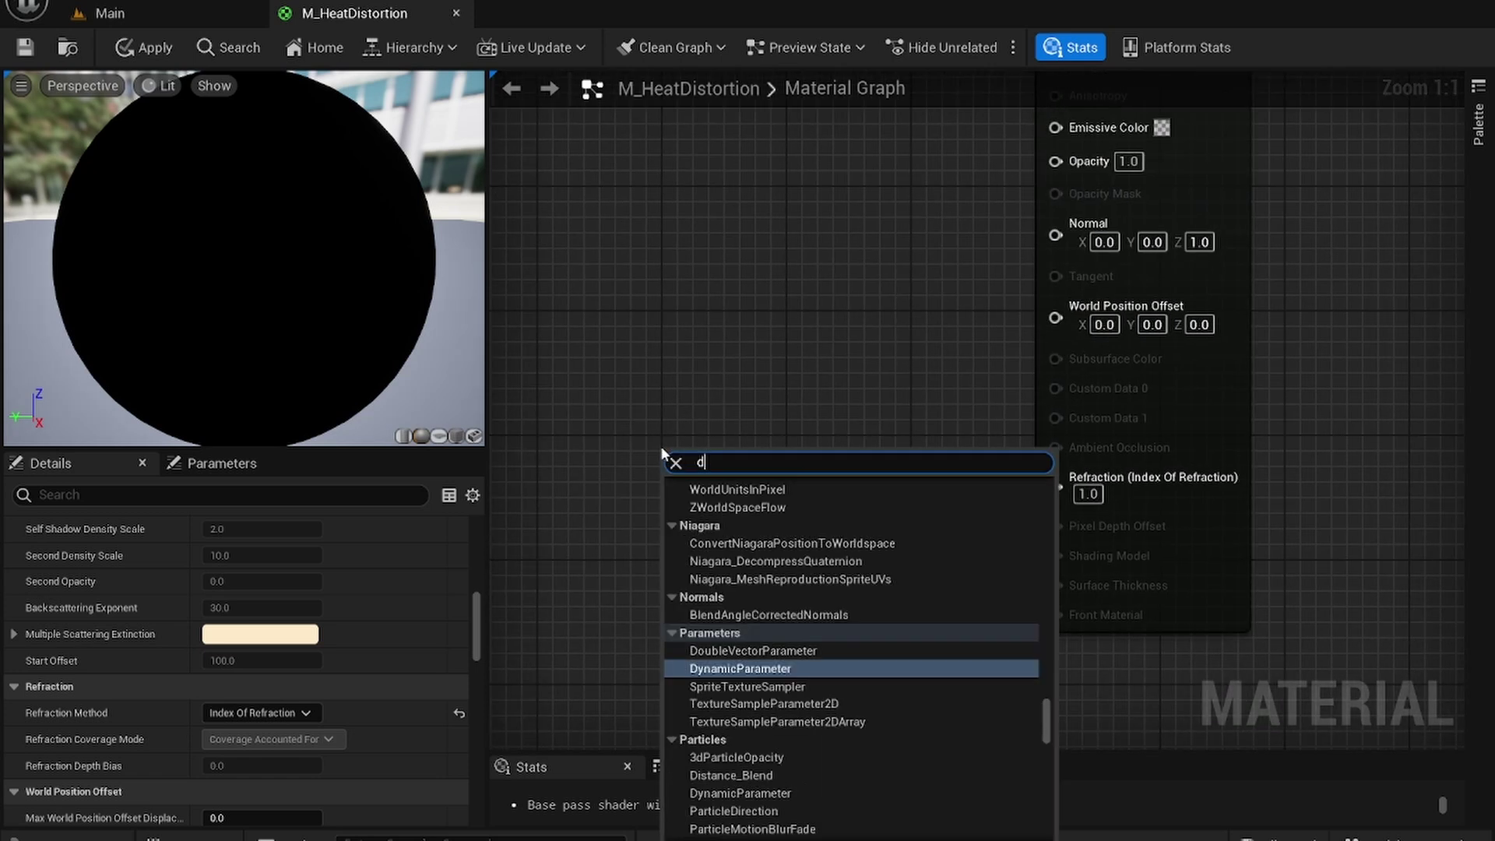
text(yan)
key(BackSpace)
key(BackSpace)
key(Return)
key(ctrl+s)
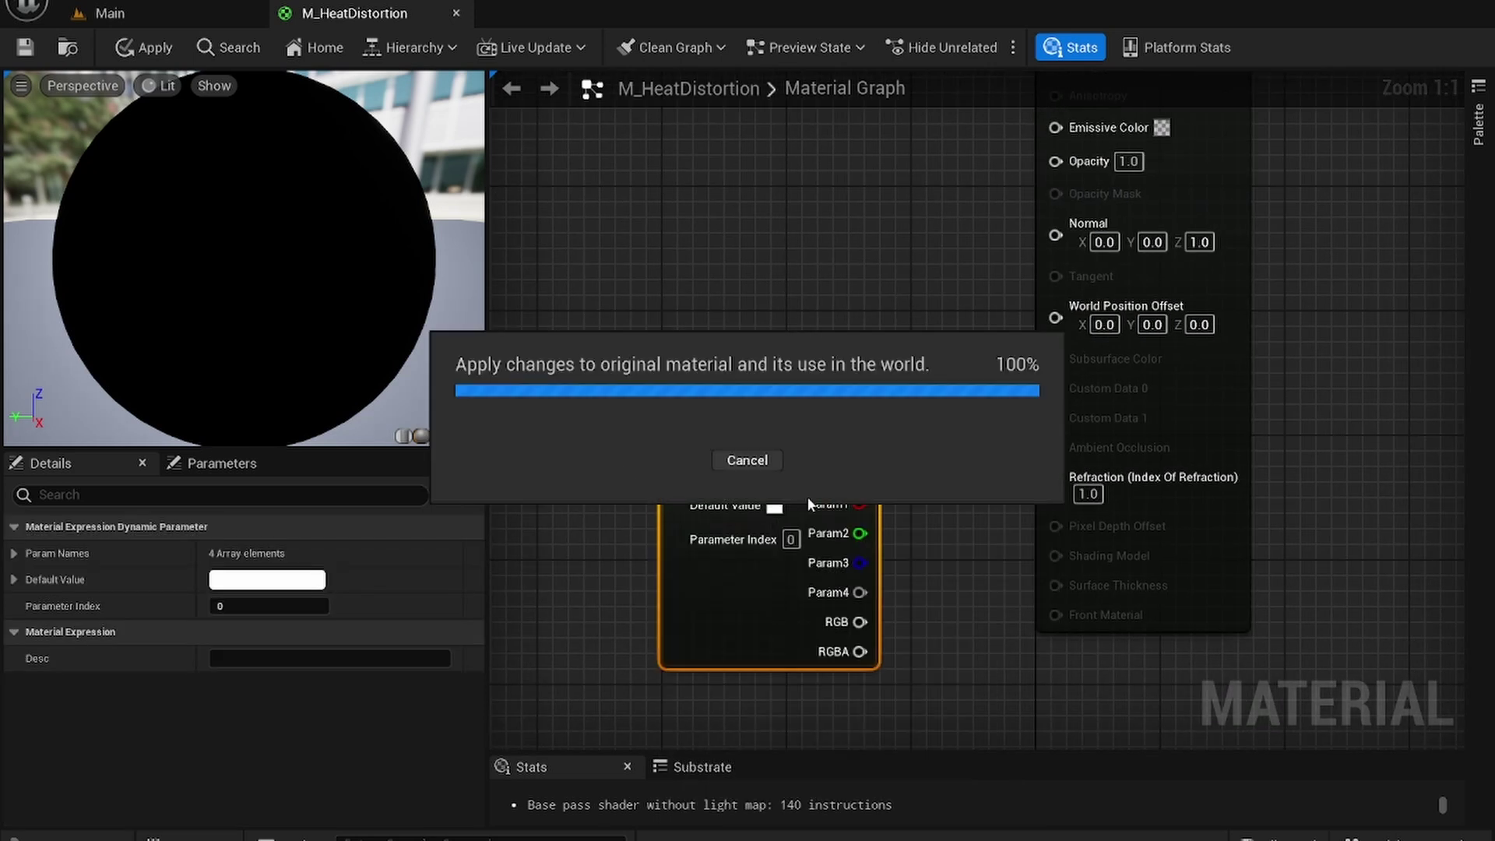
Change the Dynamic Parameter node's Default Value color to black.
click(238, 580)
drag(534, 557, 533, 603)
click(526, 824)
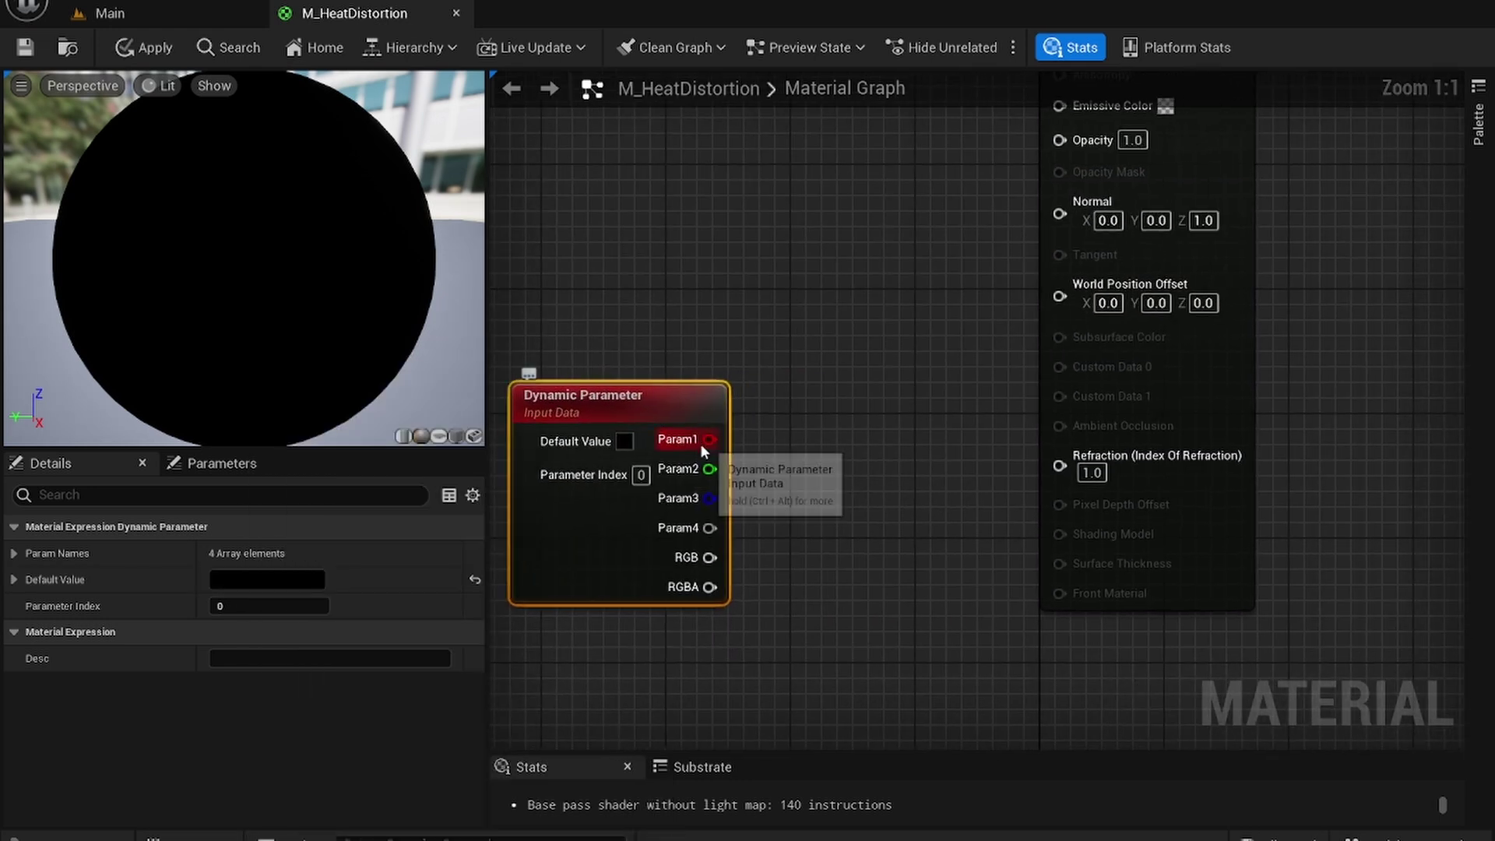
Add a Lerp node with Param1 of the Dynamic Parameter feeding its Alpha, and set A to 1 and B to 1.5.
drag(709, 439, 914, 367)
text(lerp)
key(Return)
alt+click(843, 395)
drag(736, 455, 707, 440)
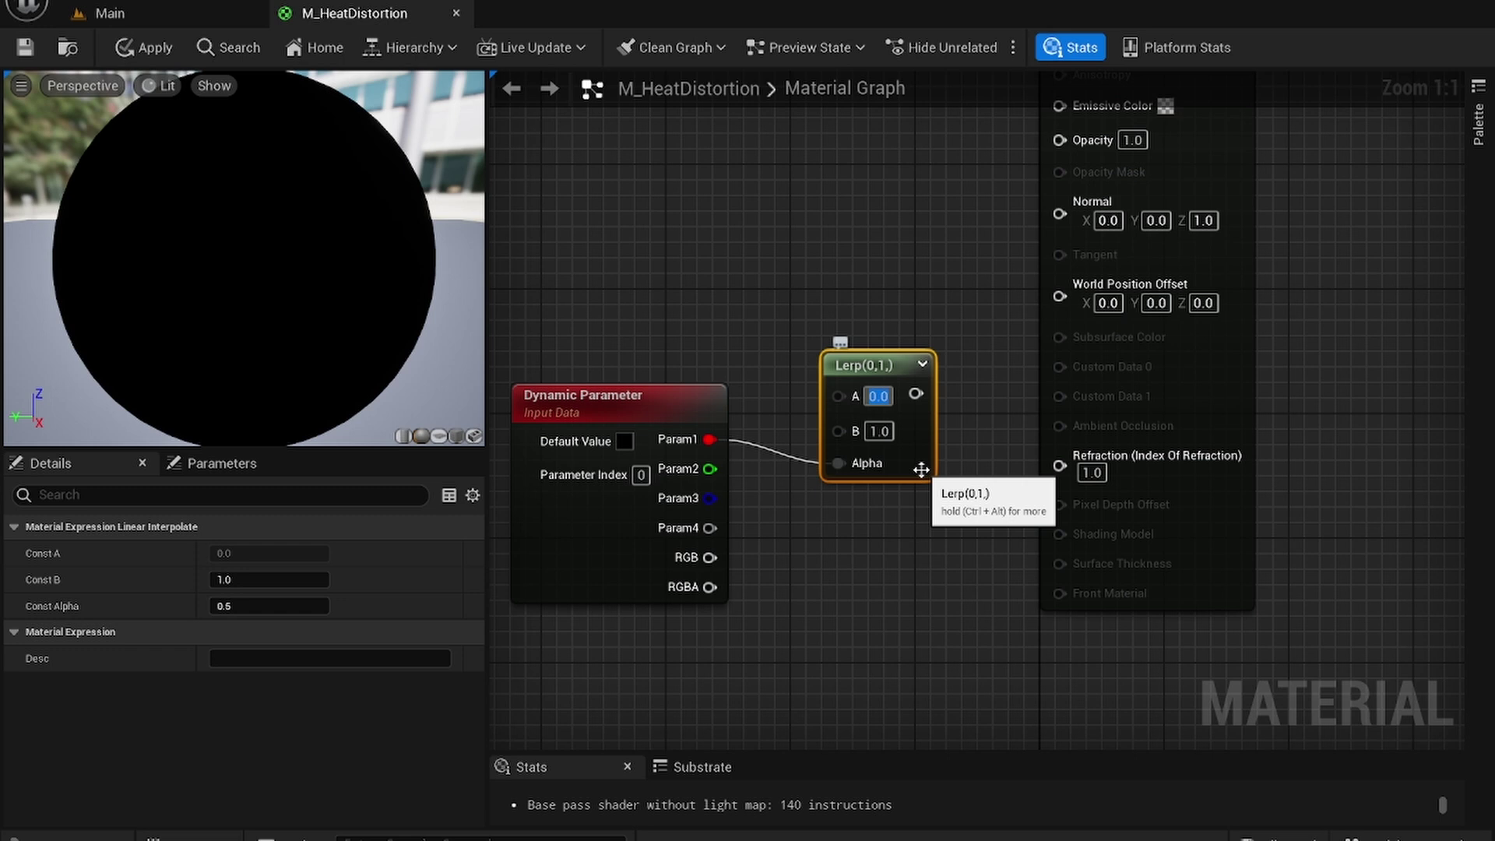
text(1)
key(Tab)
text(1)
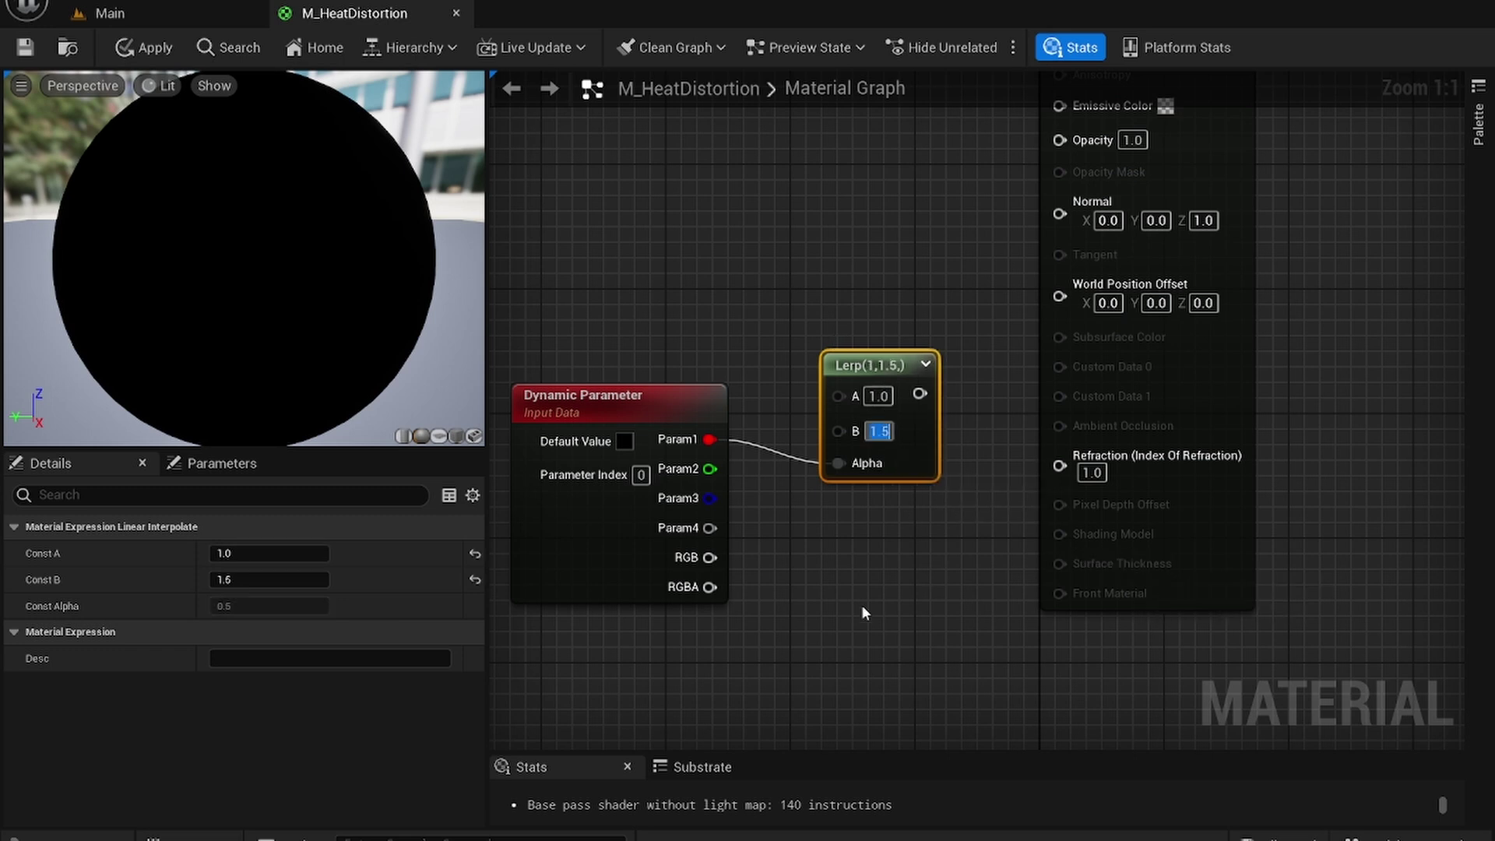
Connect the Lerp output to the material's Refraction input and move the Lerp and Dynamic Parameter nodes together near it.
right_drag(940, 645, 855, 677)
drag(845, 427, 974, 497)
right_drag(874, 537, 986, 663)
drag(987, 665, 853, 409)
drag(1040, 409, 1085, 423)
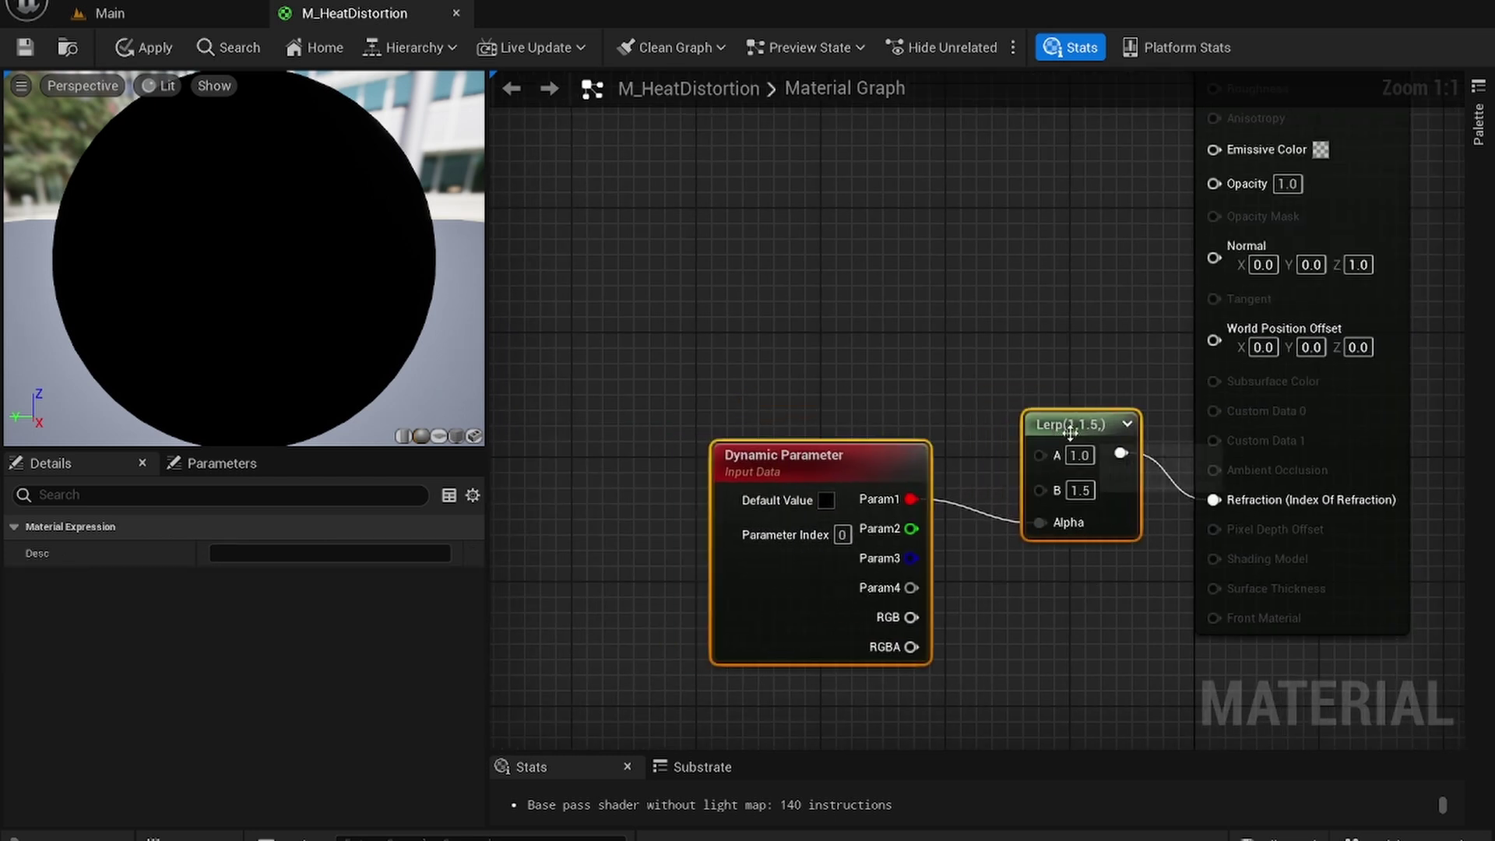
click(908, 323)
Add a Constant node with value 0, connect it to the material's Opacity and place it close to that input.
scroll(868, 310, down, 1)
right_drag(844, 231, 825, 344)
scroll(827, 352, up, 1)
right_drag(974, 354, 978, 387)
right_click(771, 231)
text(const)
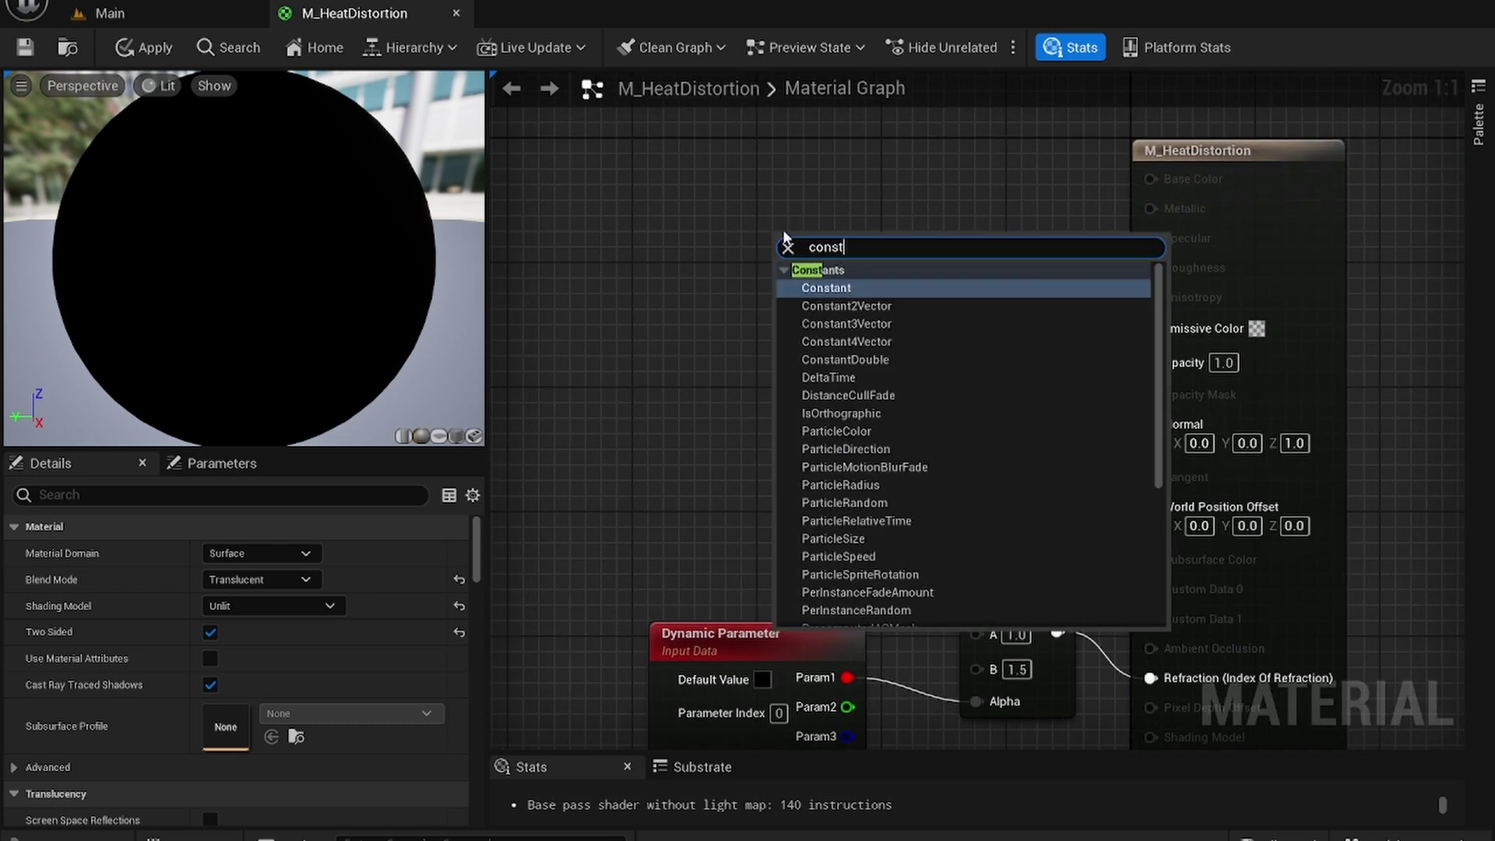
key(Return)
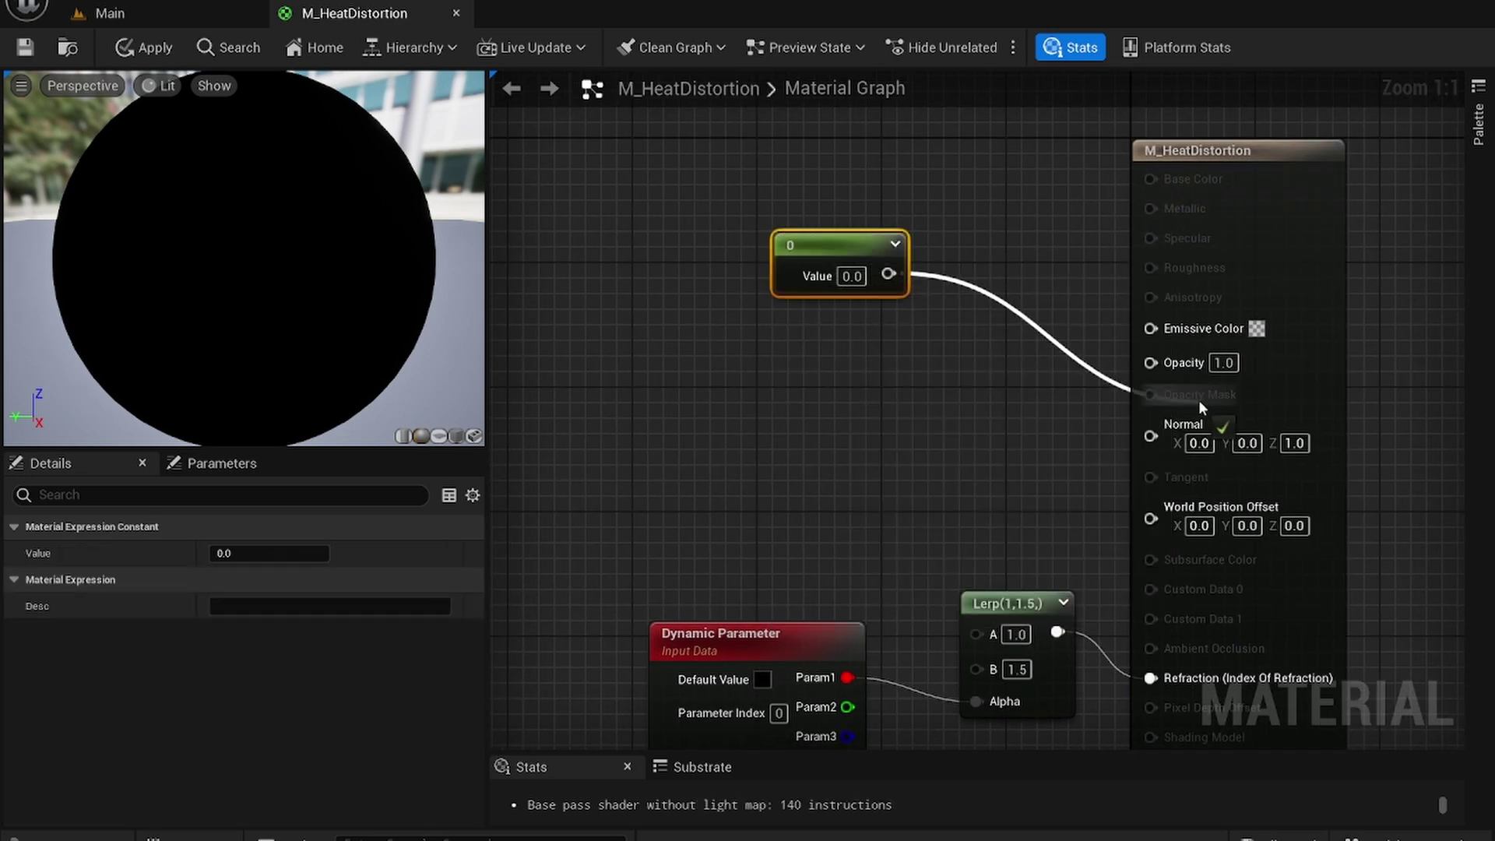
drag(1198, 400, 1151, 363)
drag(834, 244, 988, 257)
Add a Constant3Vector node in the empty area of the graph above the Dynamic Parameter node.
scroll(893, 288, down, 2)
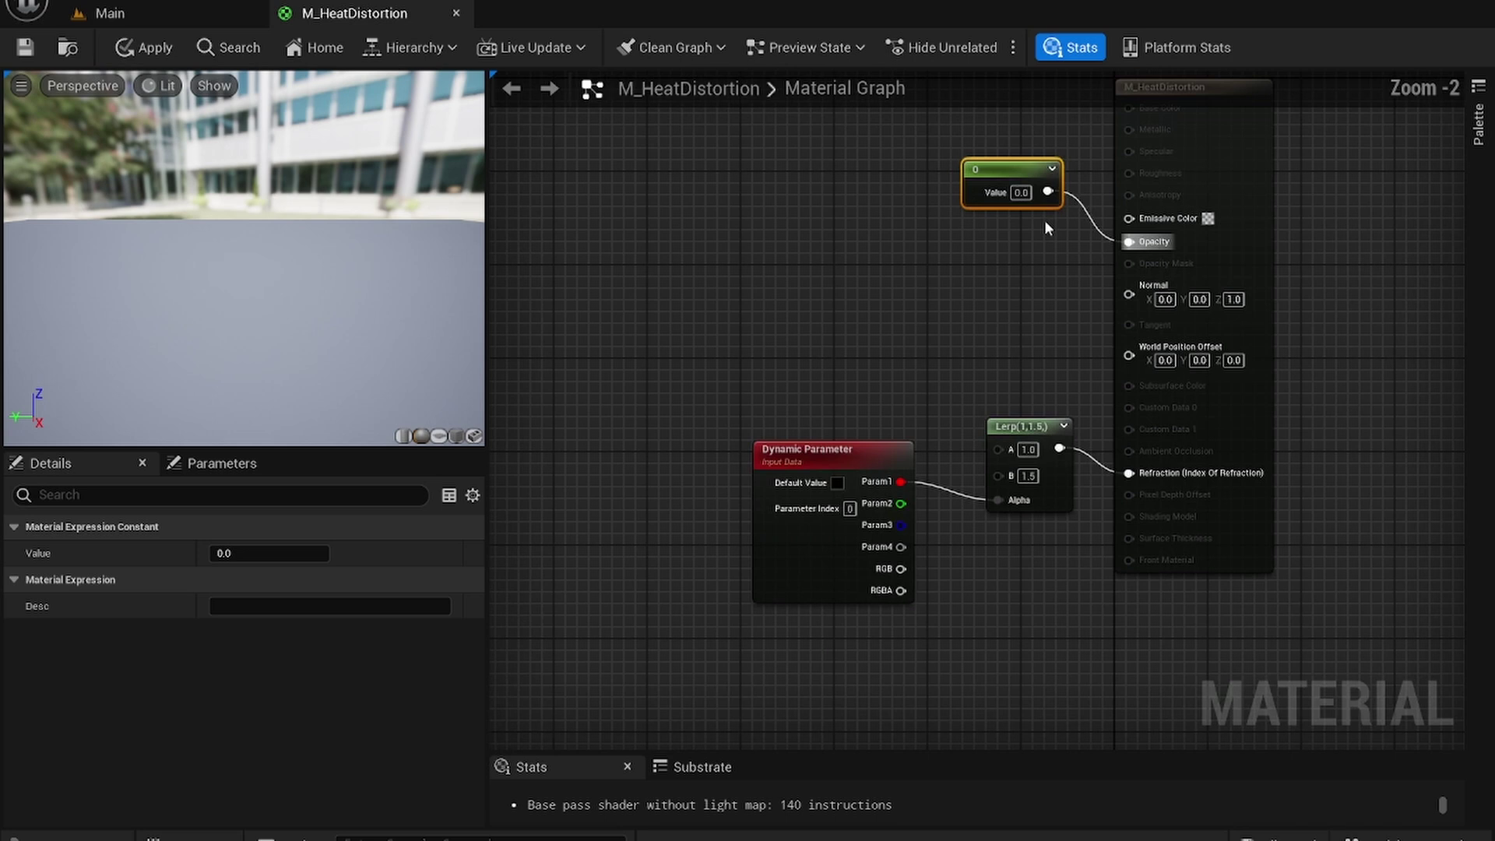
scroll(1044, 219, up, 2)
right_drag(1151, 273, 718, 283)
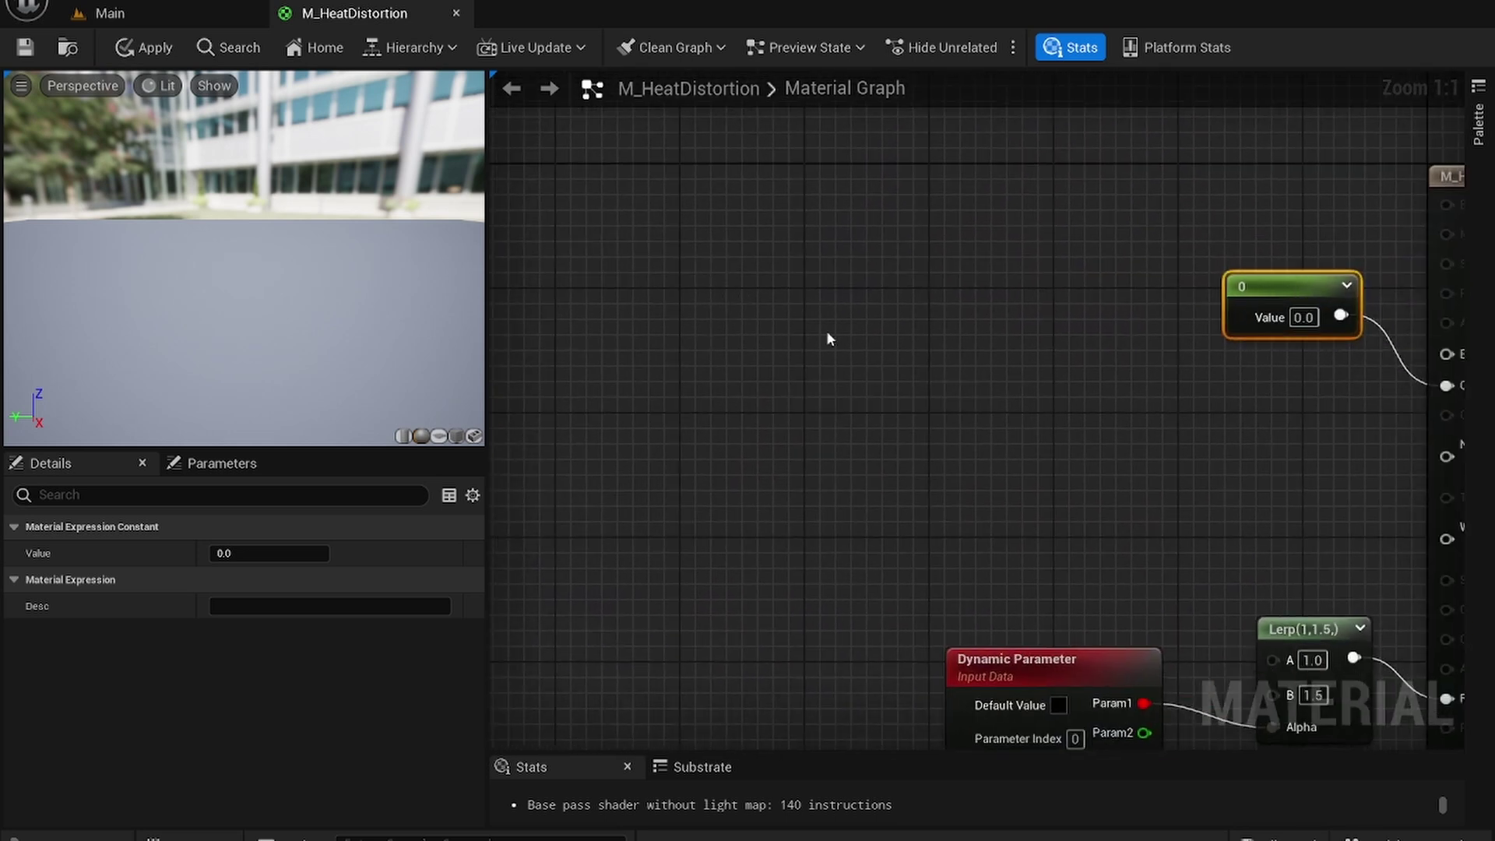
right_click(798, 271)
text(const)
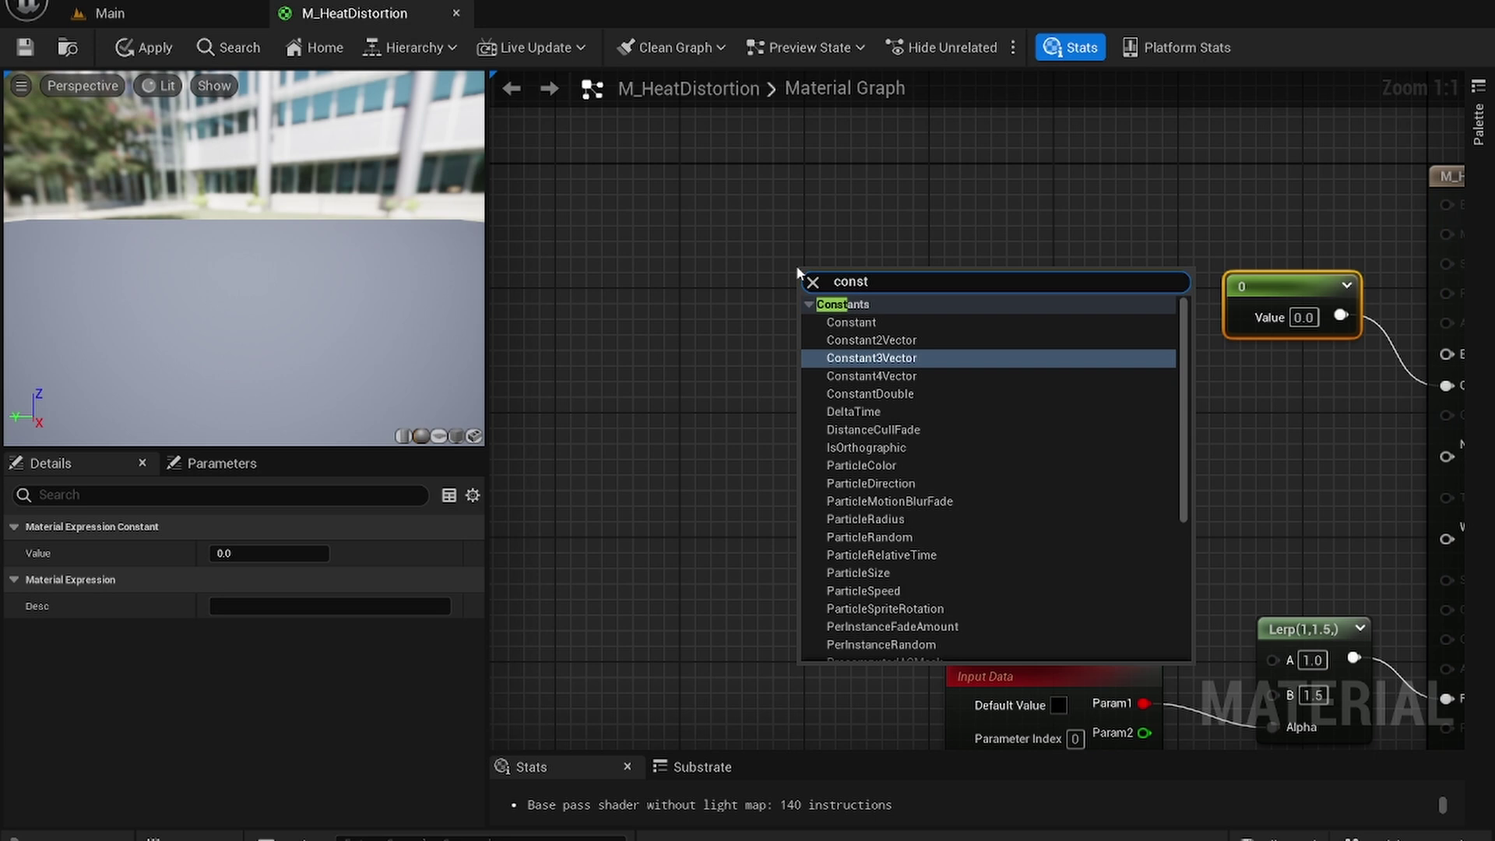
key(Return)
drag(855, 274, 800, 233)
Set the Constant3Vector's B channel to 1 and adjust the node's position.
click(14, 554)
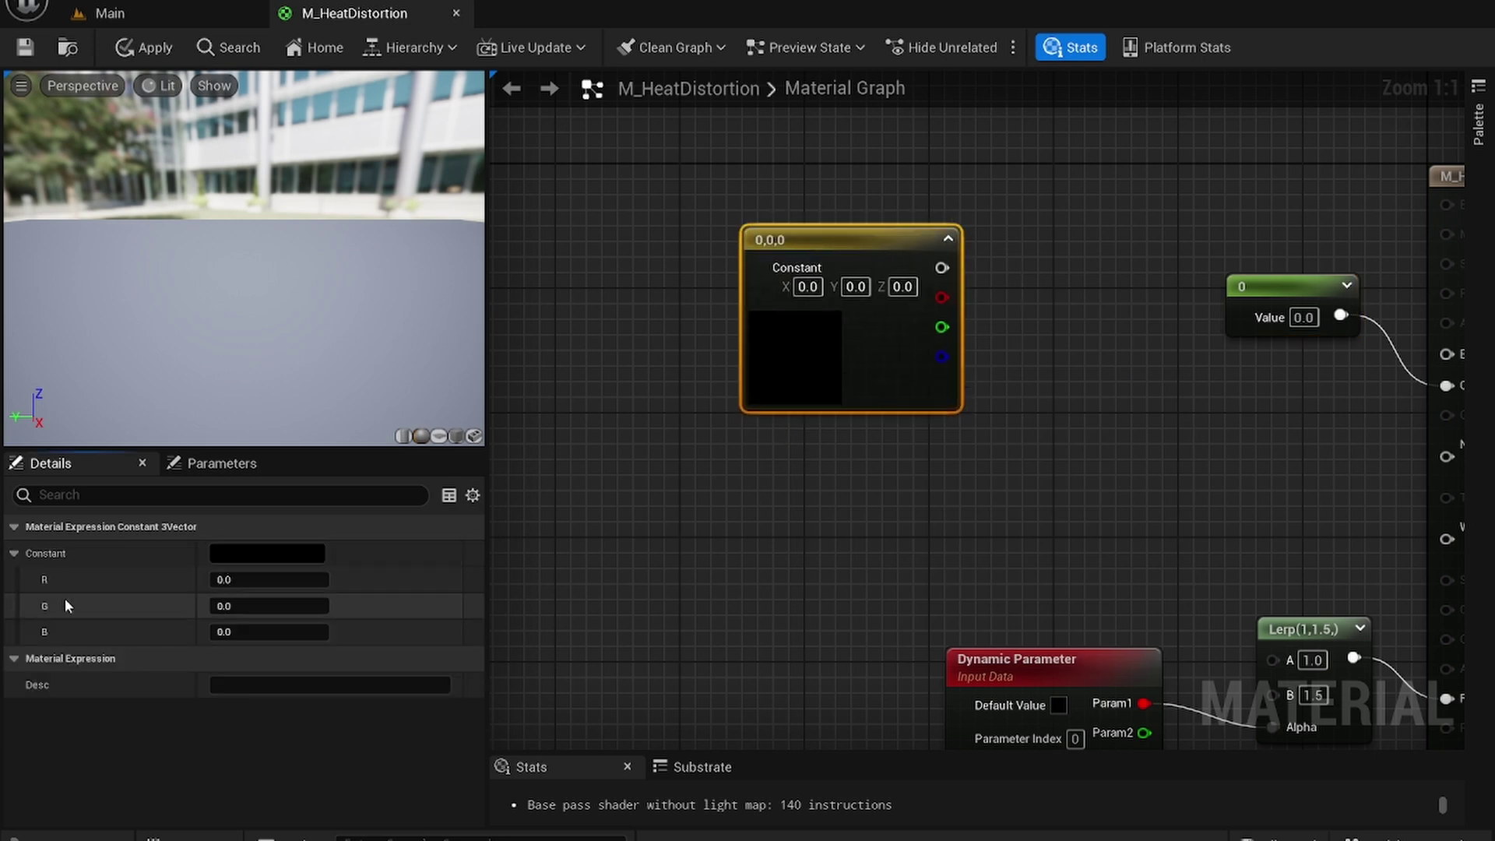
click(244, 631)
text(1)
key(Return)
drag(829, 244, 816, 228)
Add a second Lerp node with the Constant3Vector's output connected to its A input, and tidy the nodes' positions.
scroll(923, 451, down, 2)
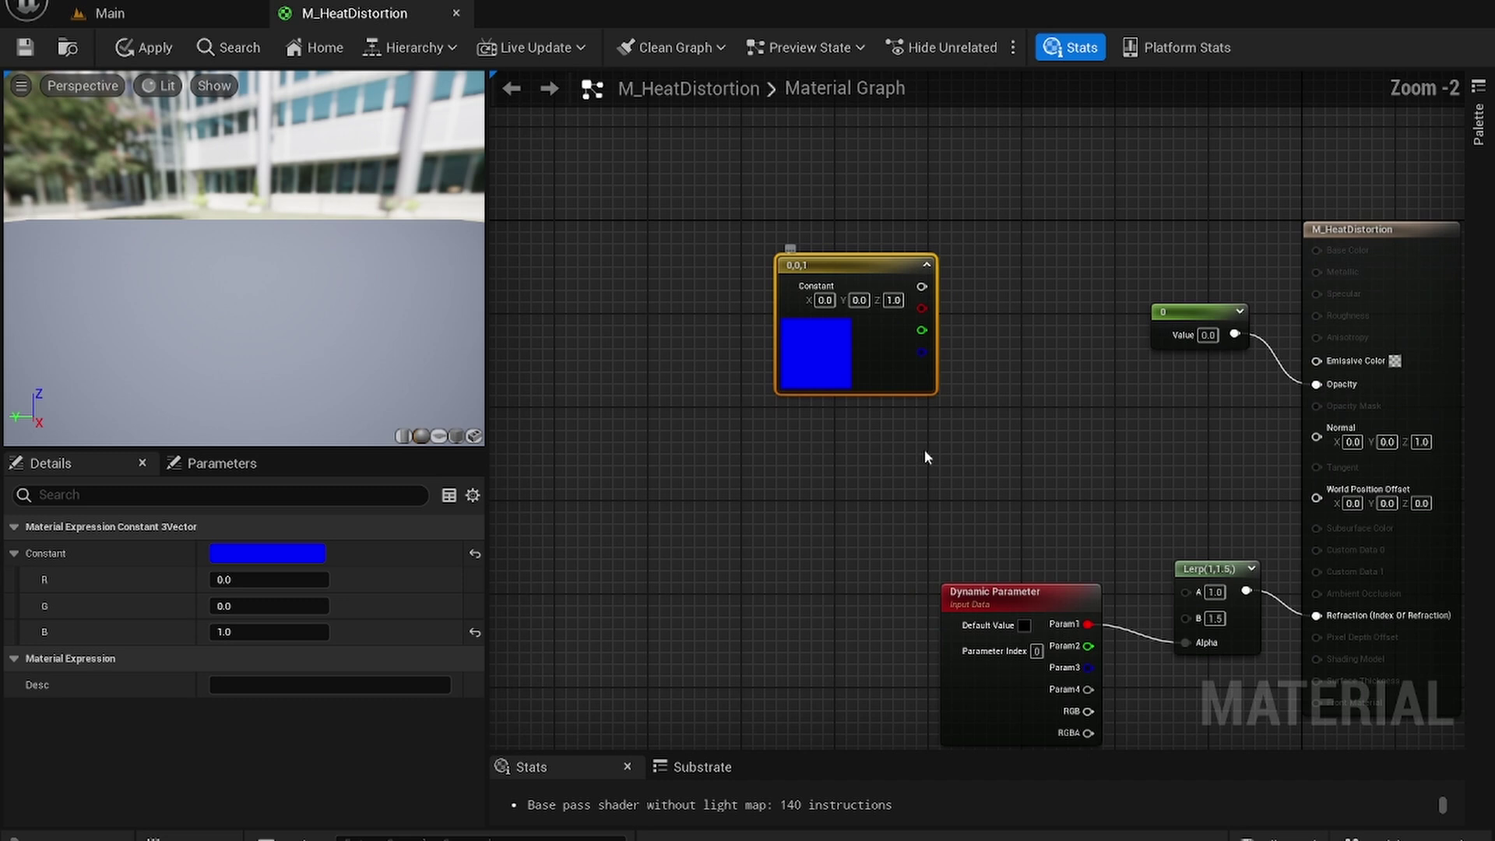
scroll(847, 341, up, 2)
right_drag(932, 200, 813, 144)
drag(709, 172, 693, 156)
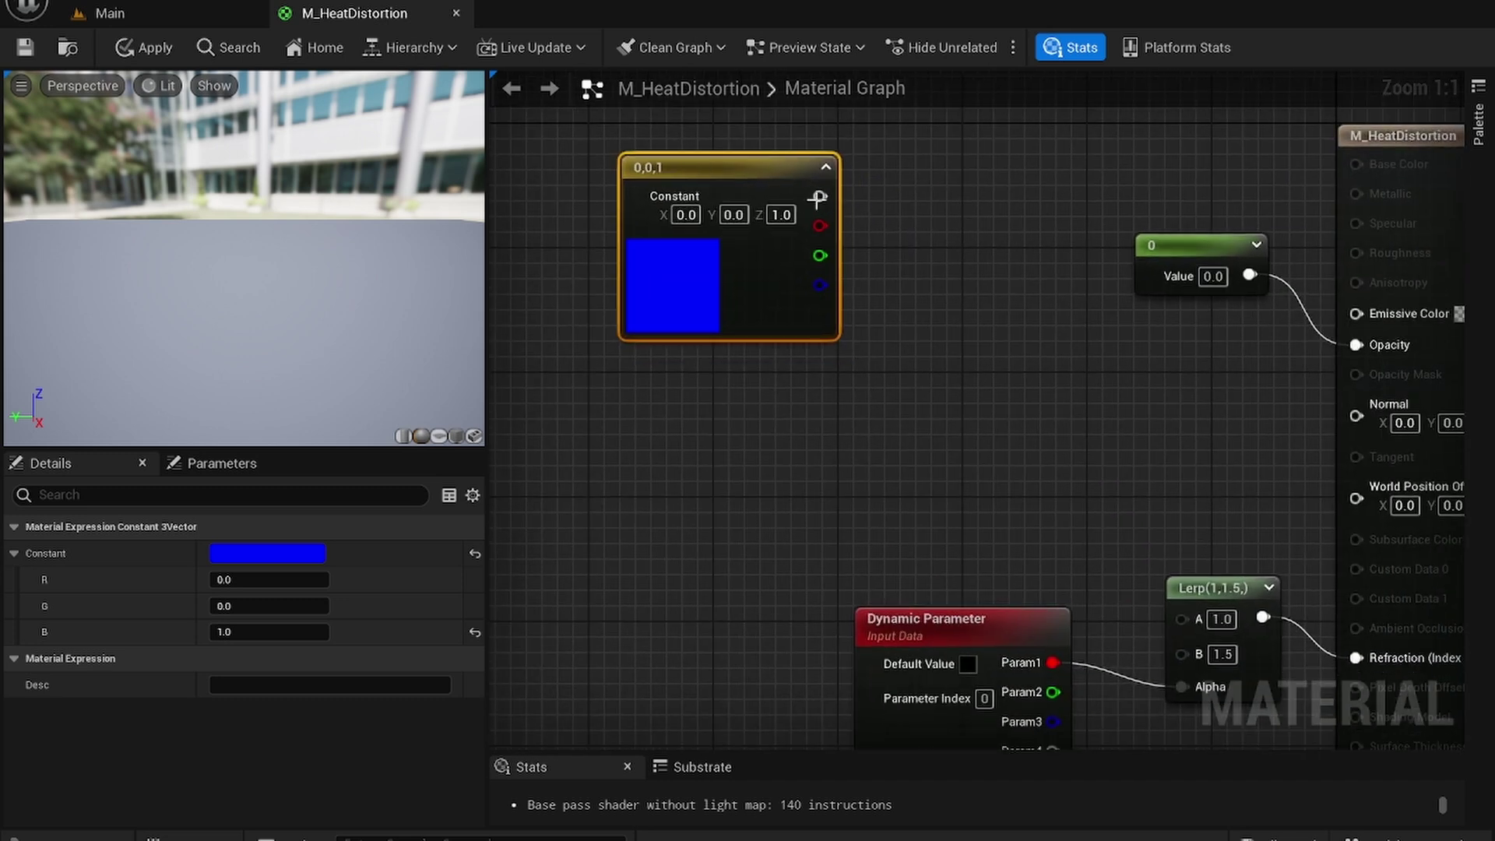
drag(820, 196, 931, 385)
text(lerp)
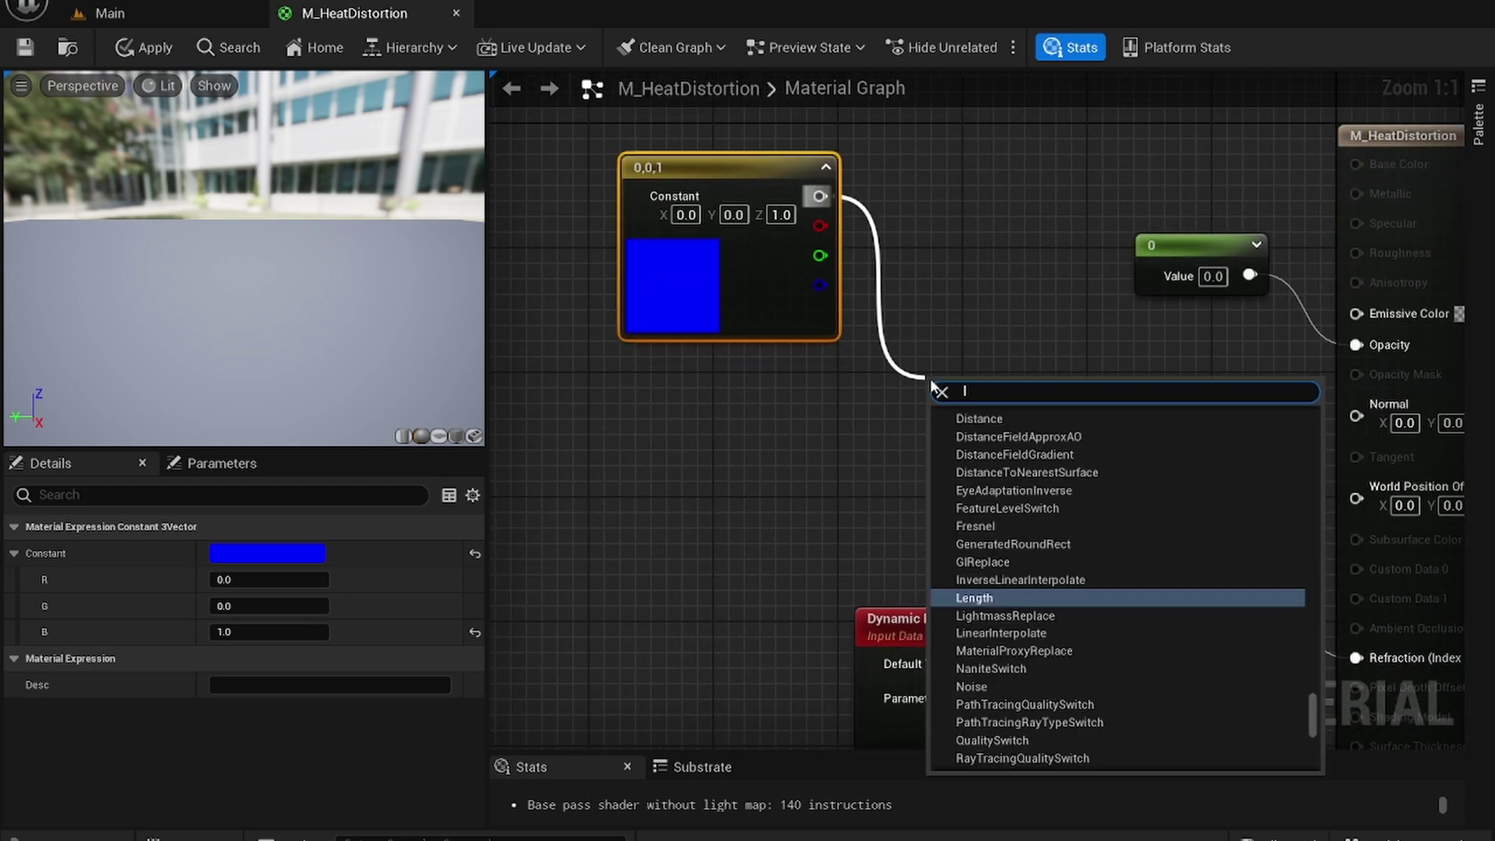
key(Return)
mouse_move(982, 406)
mouse_down()
mouse_move(974, 391)
mouse_move(987, 403)
mouse_up()
drag(683, 177, 695, 167)
Add a Texture Sample node below the Constant3Vector, beside the Dynamic Parameter node.
right_drag(953, 423, 1009, 340)
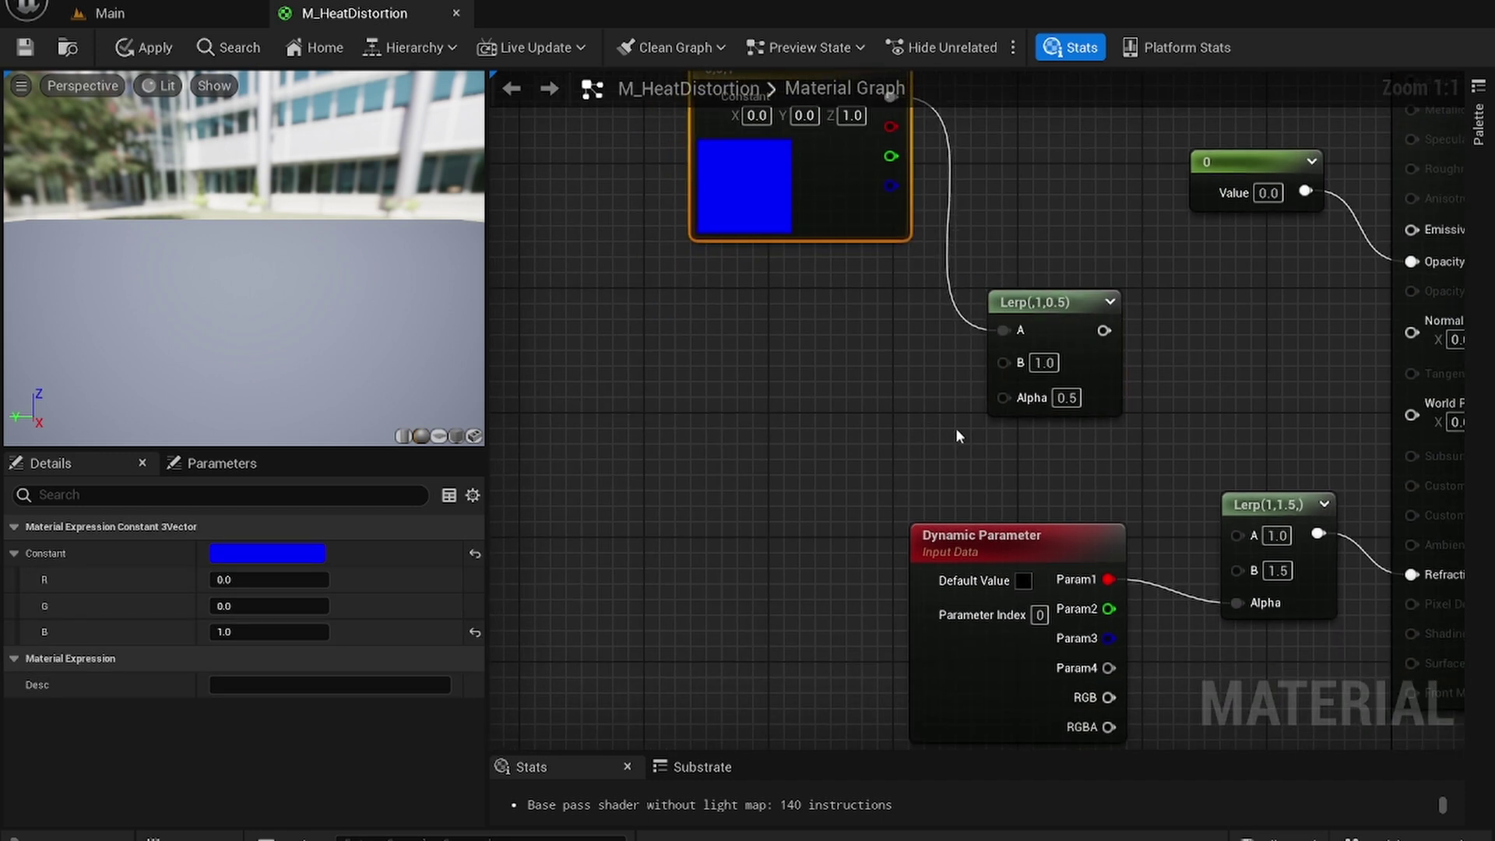
drag(1010, 362, 701, 534)
key(Escape)
right_click(664, 435)
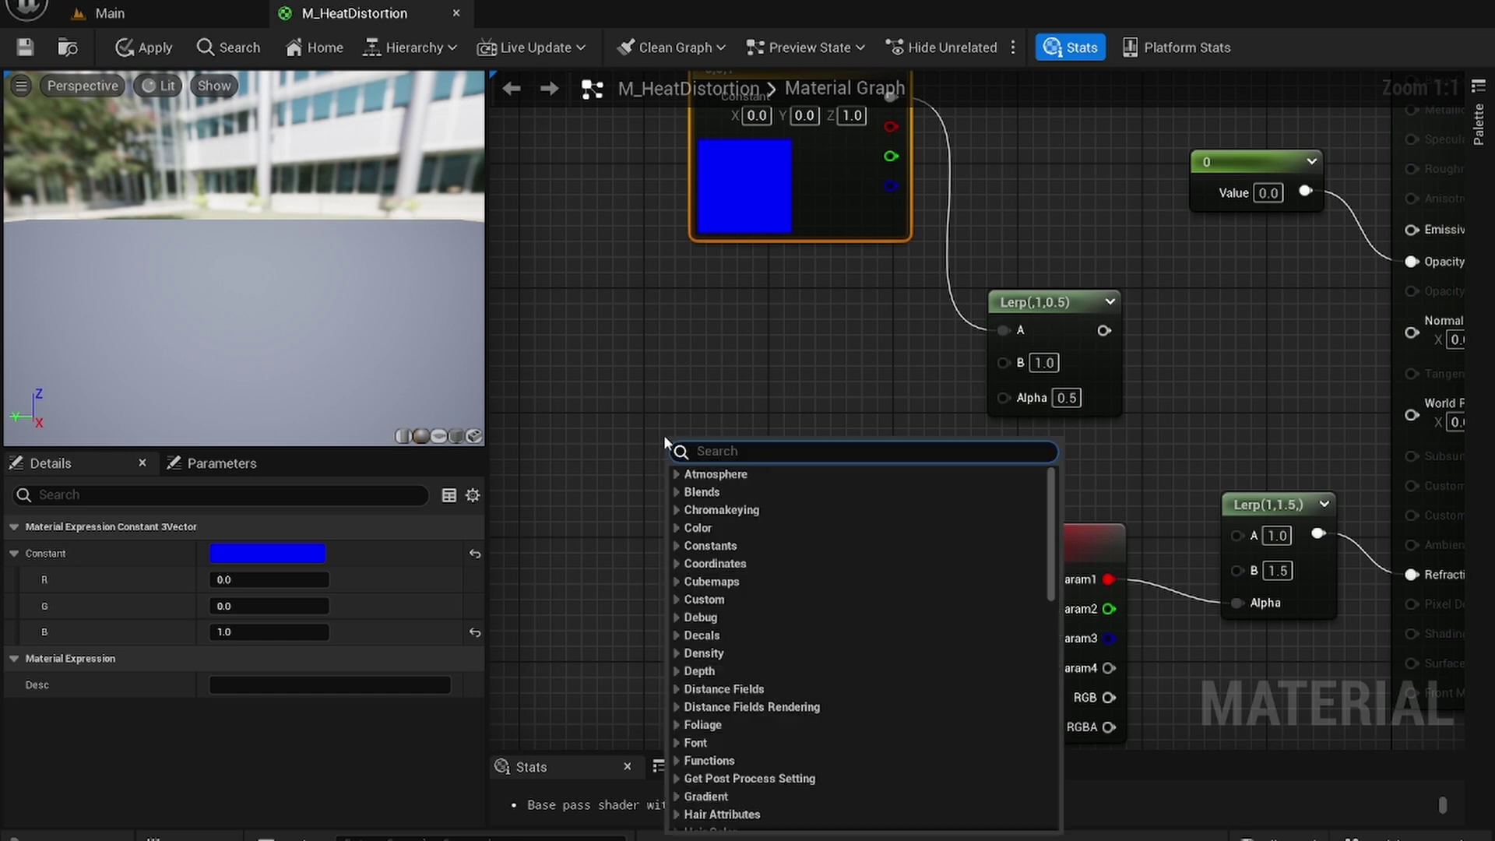
text(texture)
key(Return)
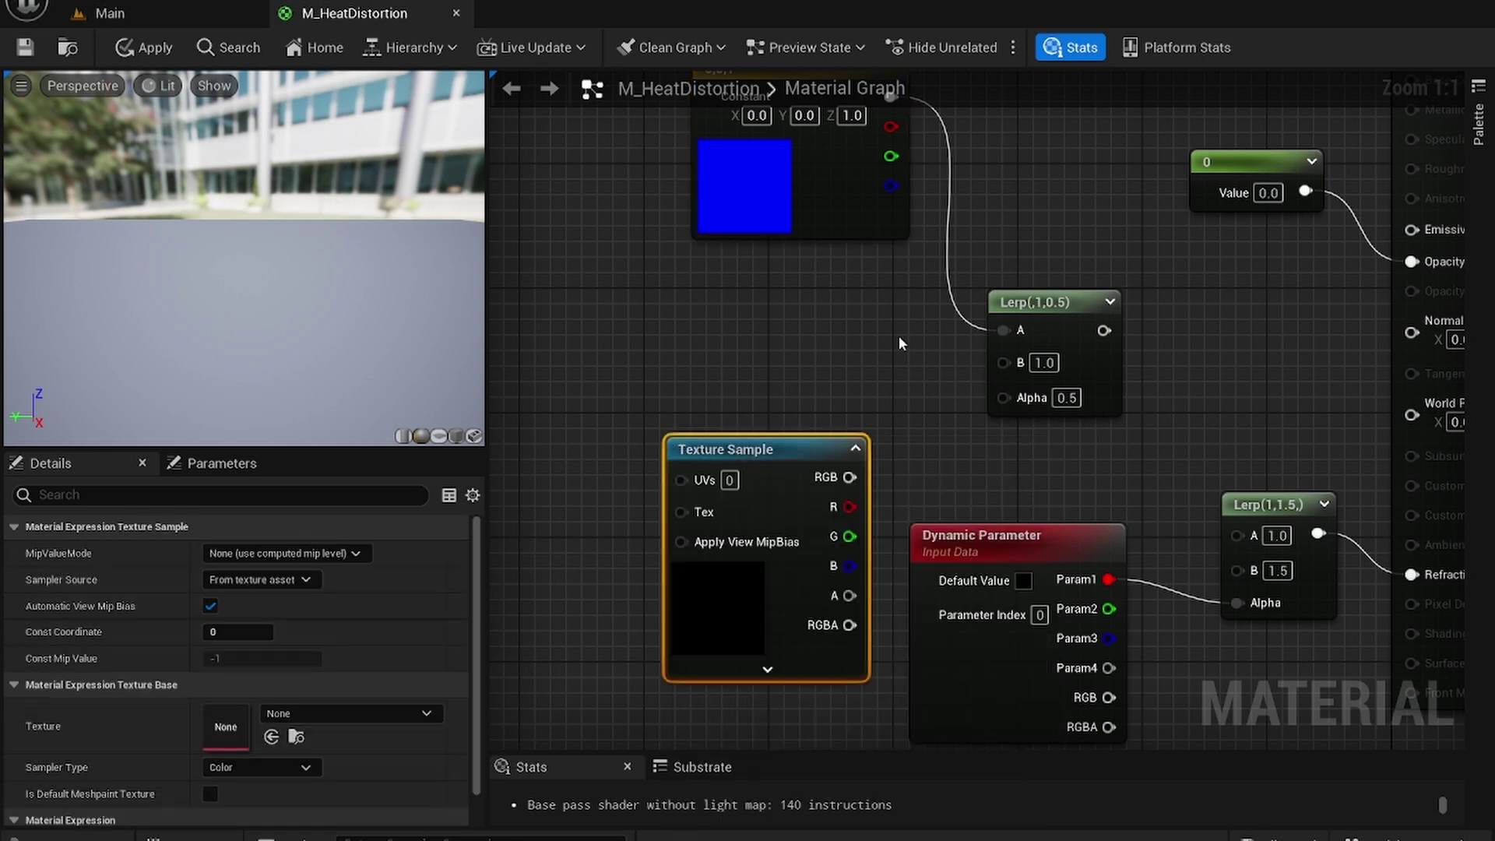
Assign the T_Water_N texture to the Texture Sample node and adjust the node's position.
click(376, 714)
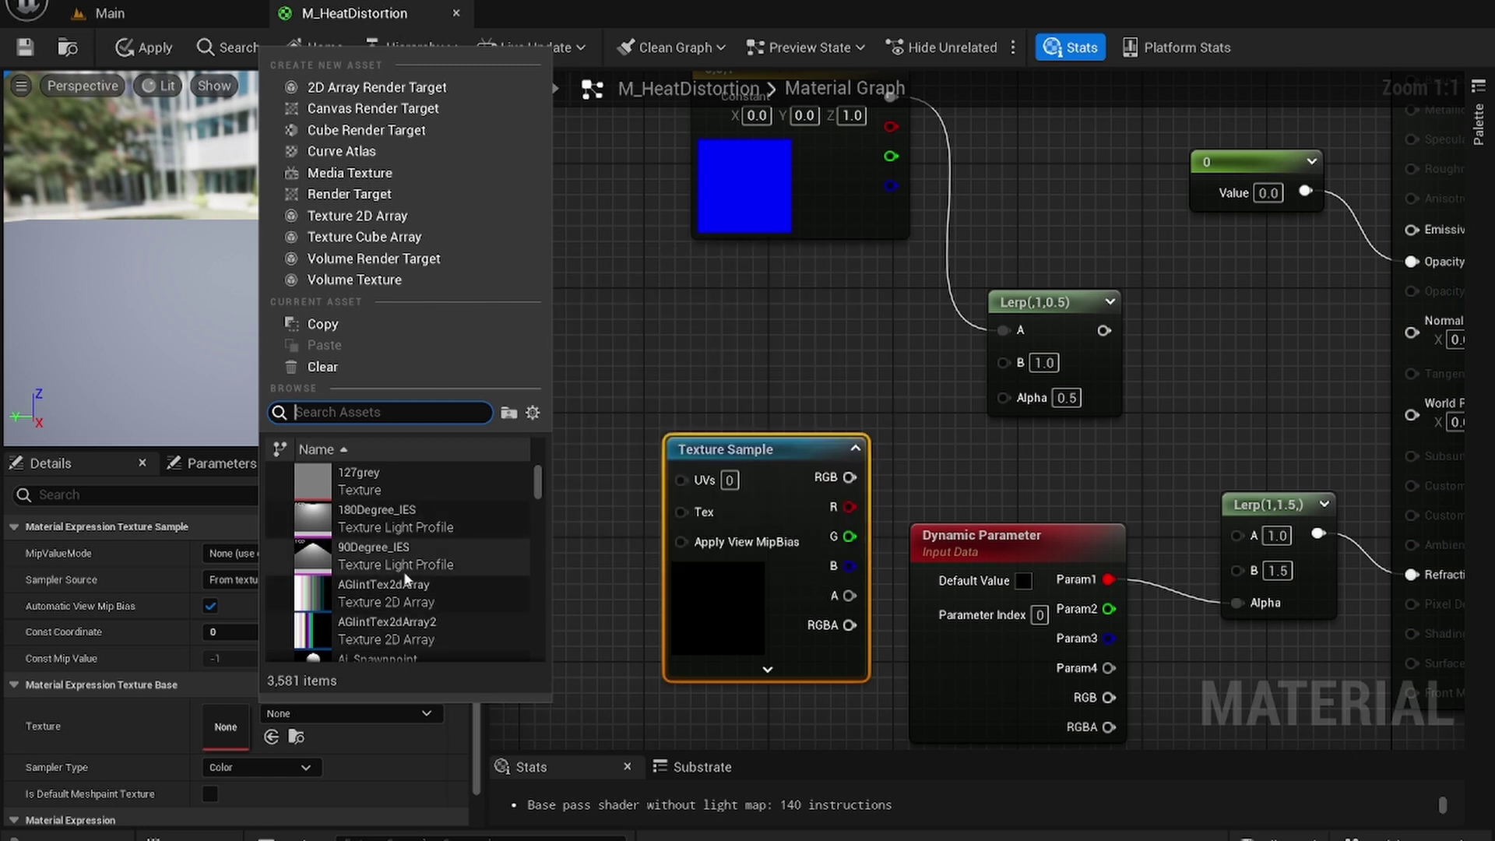
text(t)
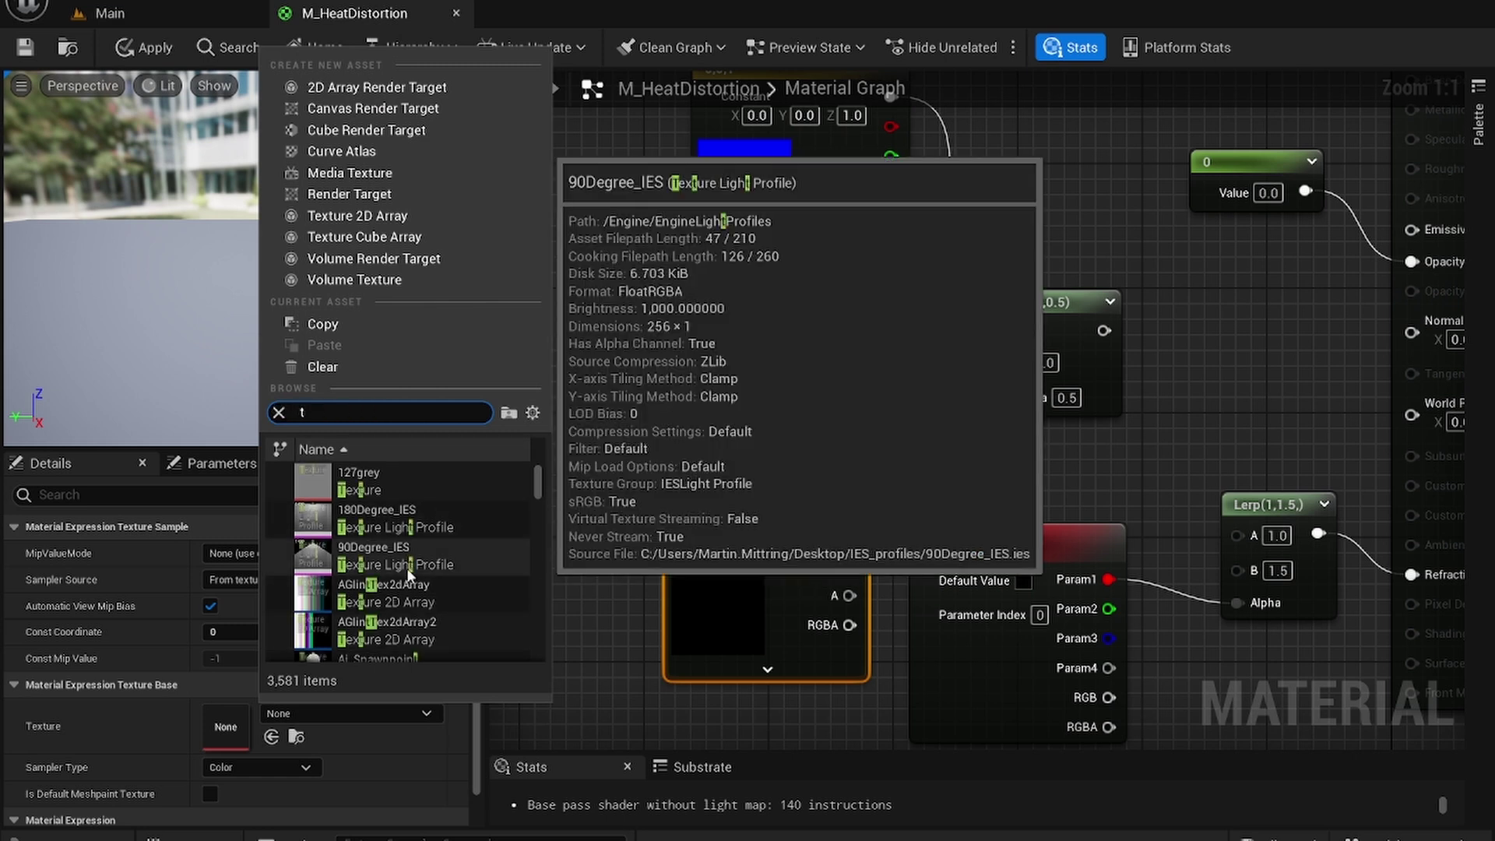
text(_water)
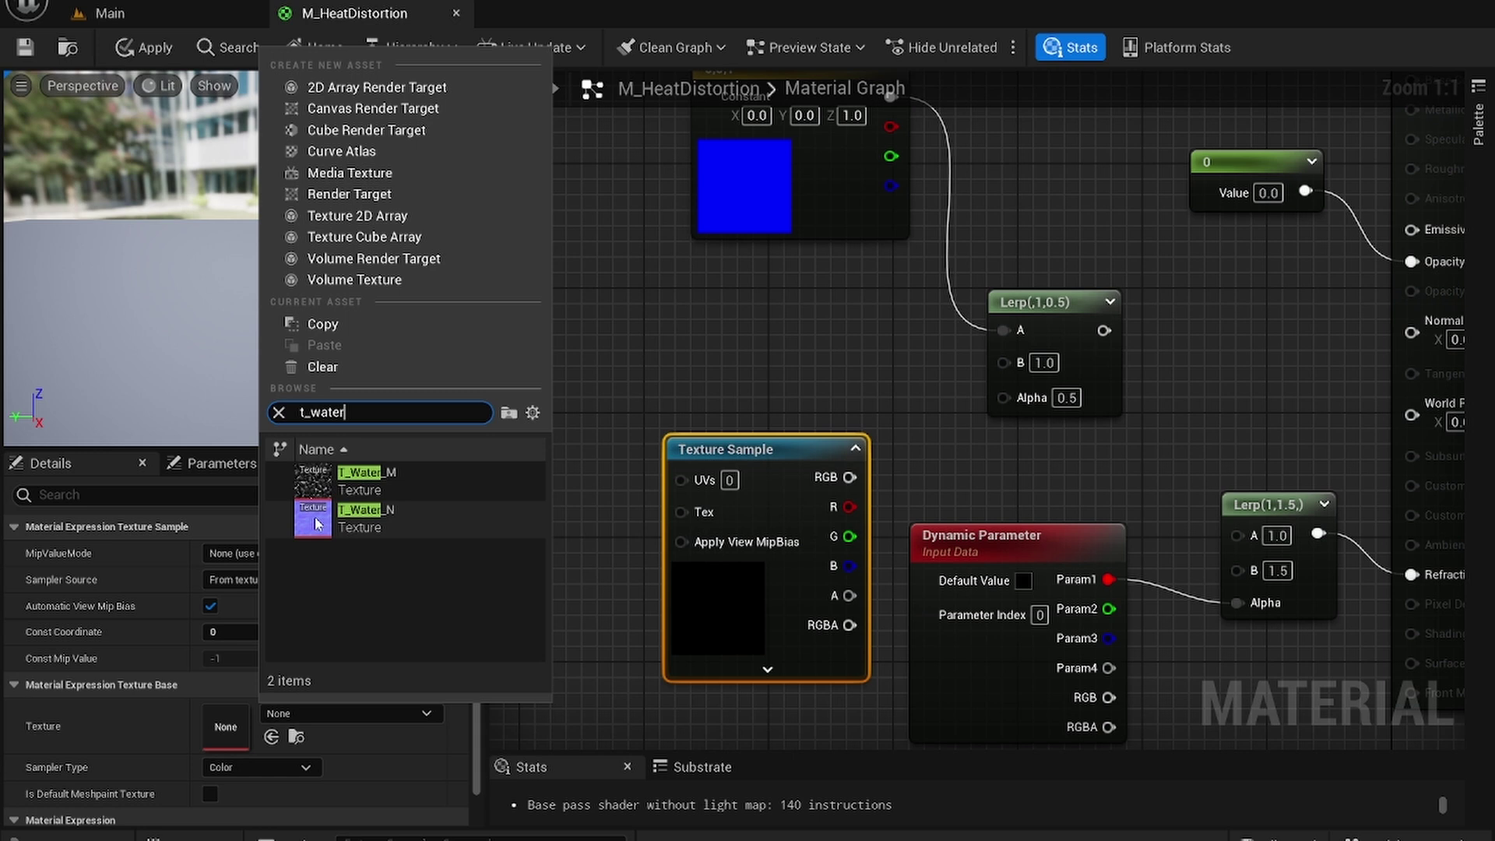
click(316, 524)
right_drag(798, 454, 729, 430)
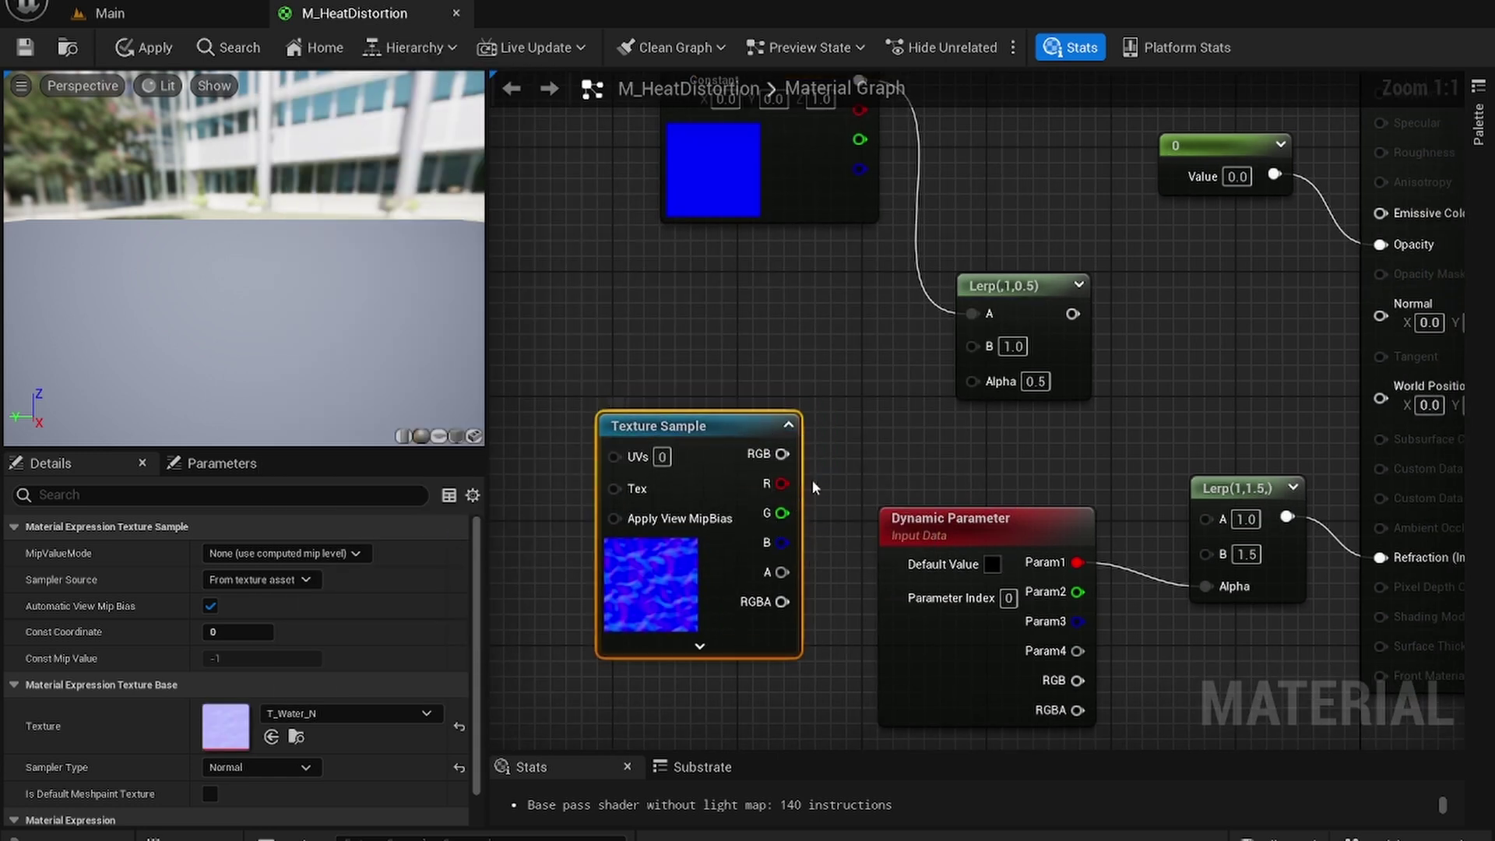
Connect the Texture Sample's RGB output to the B input of the Lerp fed by the Constant3Vector, and tidy the texture node's position.
drag(779, 453, 981, 351)
right_drag(978, 469, 1214, 489)
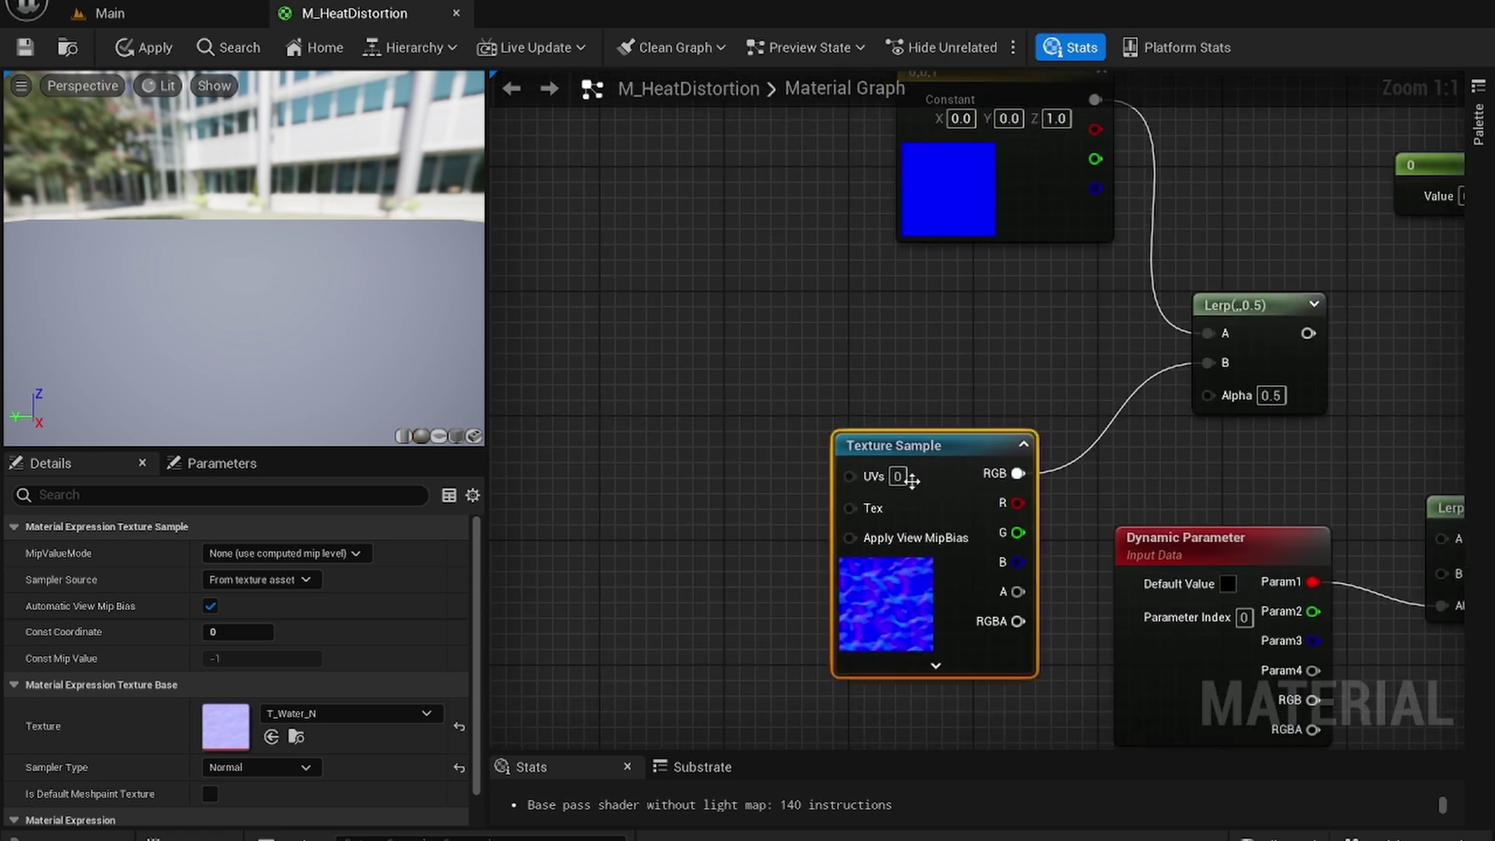
drag(907, 474, 925, 457)
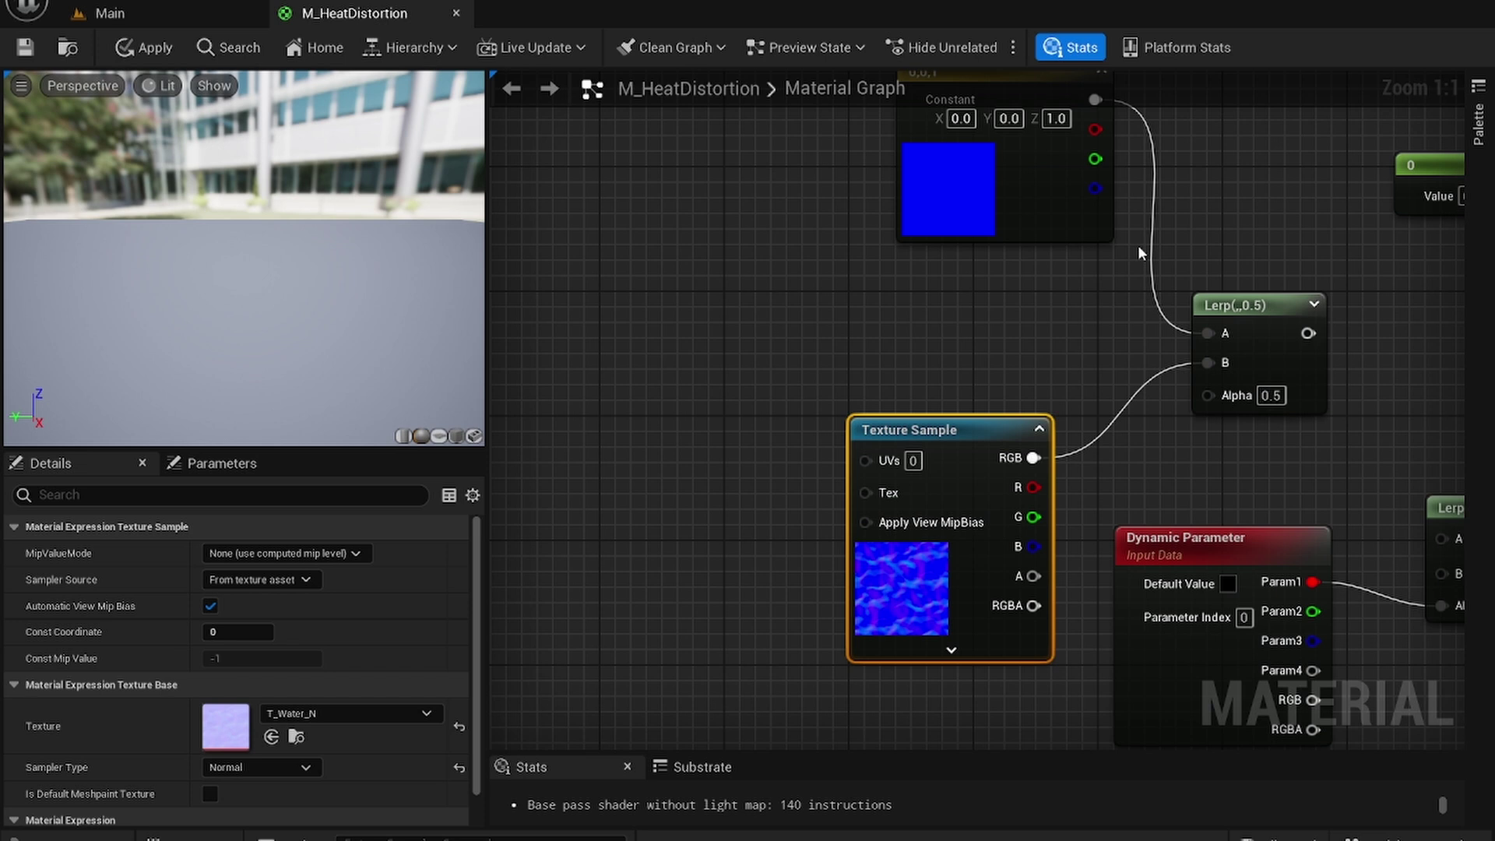
Add a Clamp node feeding the normal Lerp's Alpha input and arrange the Clamp and Texture Sample nodes so they do not overlap.
drag(1214, 405, 682, 399)
text(clamp)
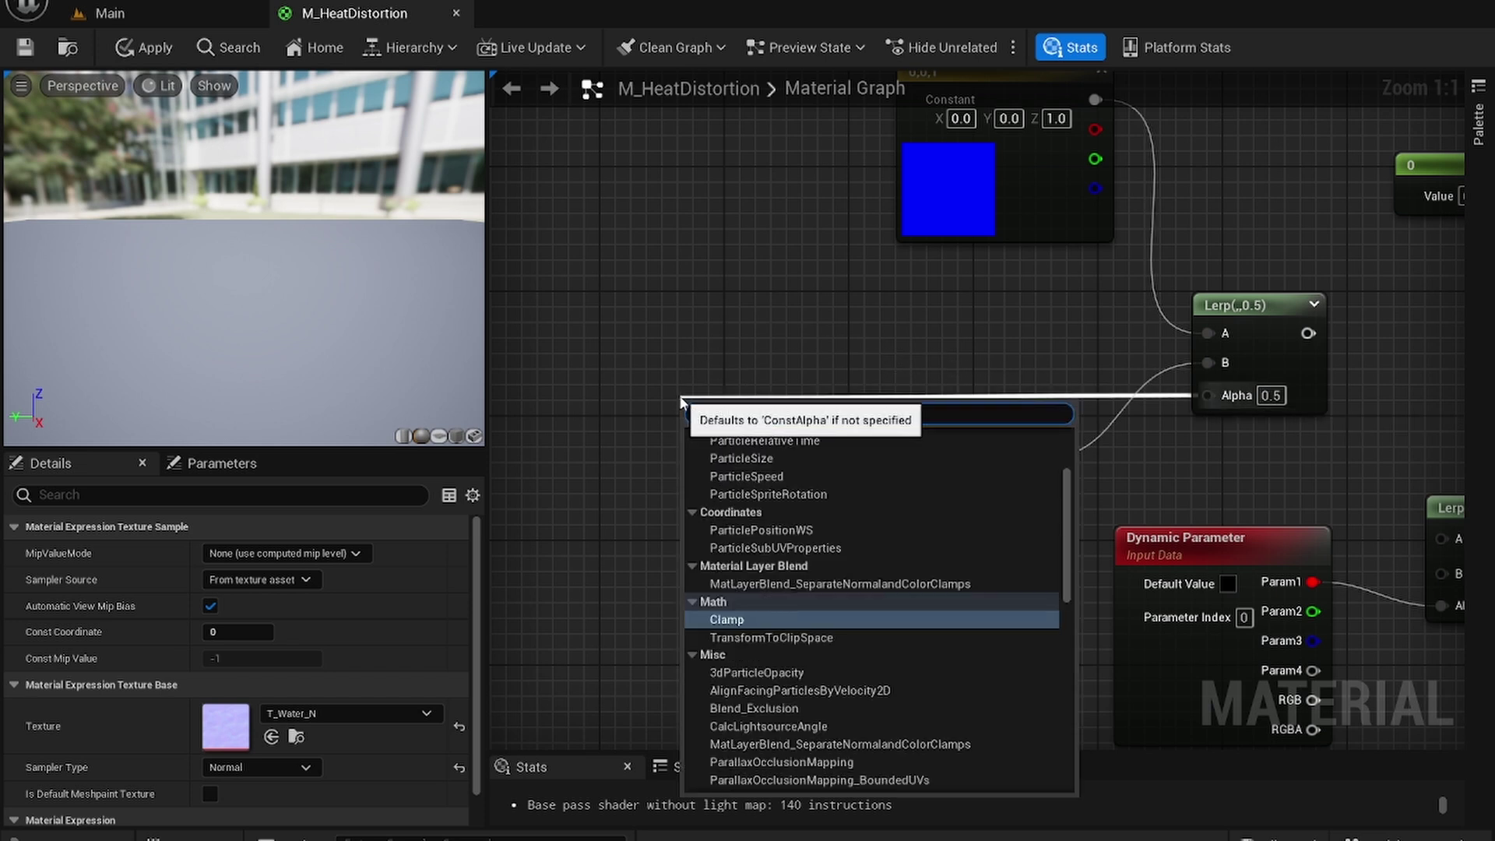
key(Return)
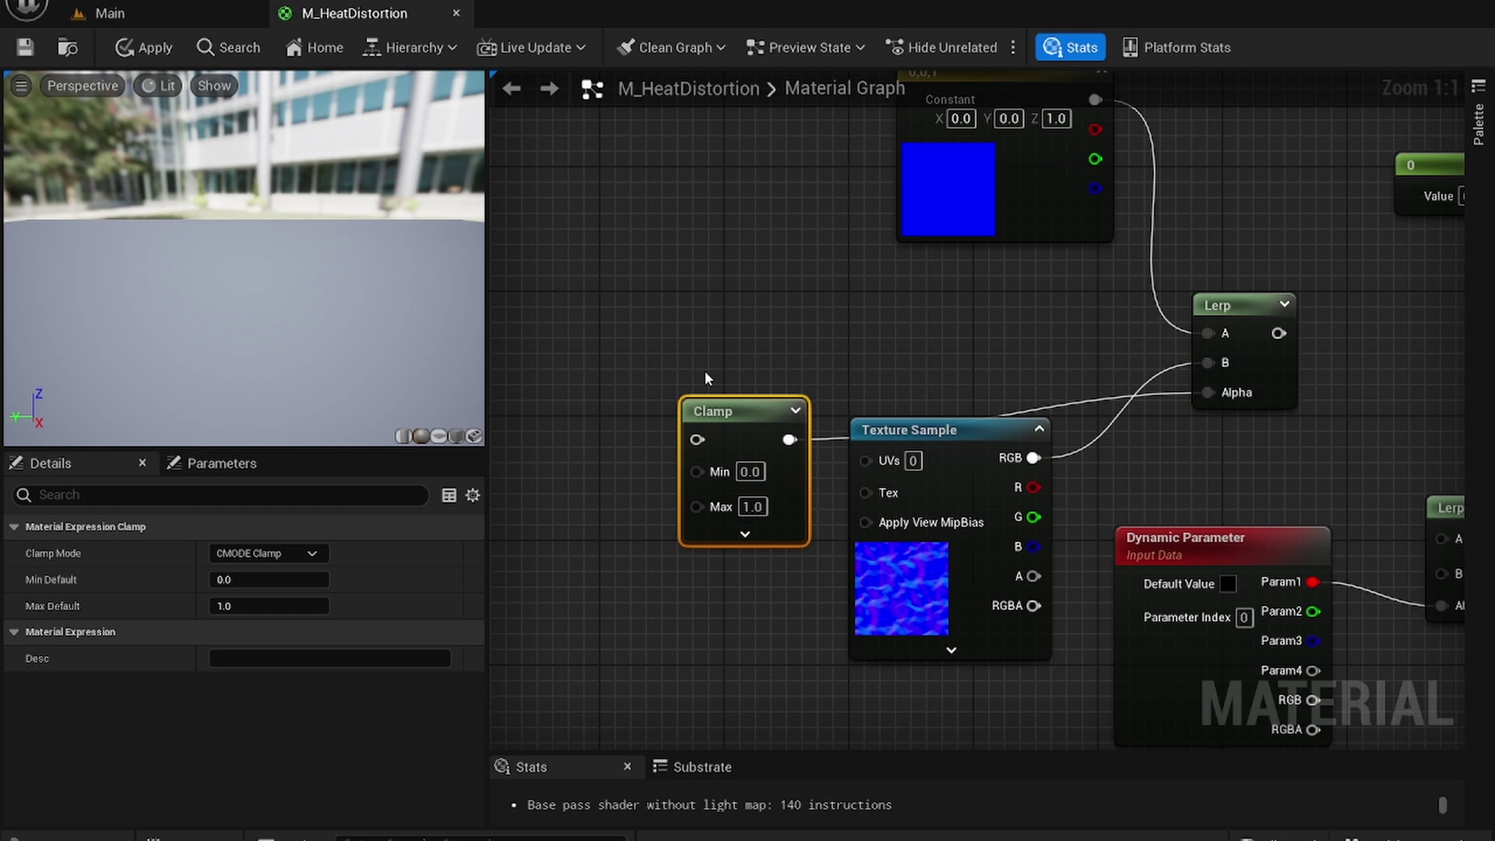
drag(754, 484, 736, 455)
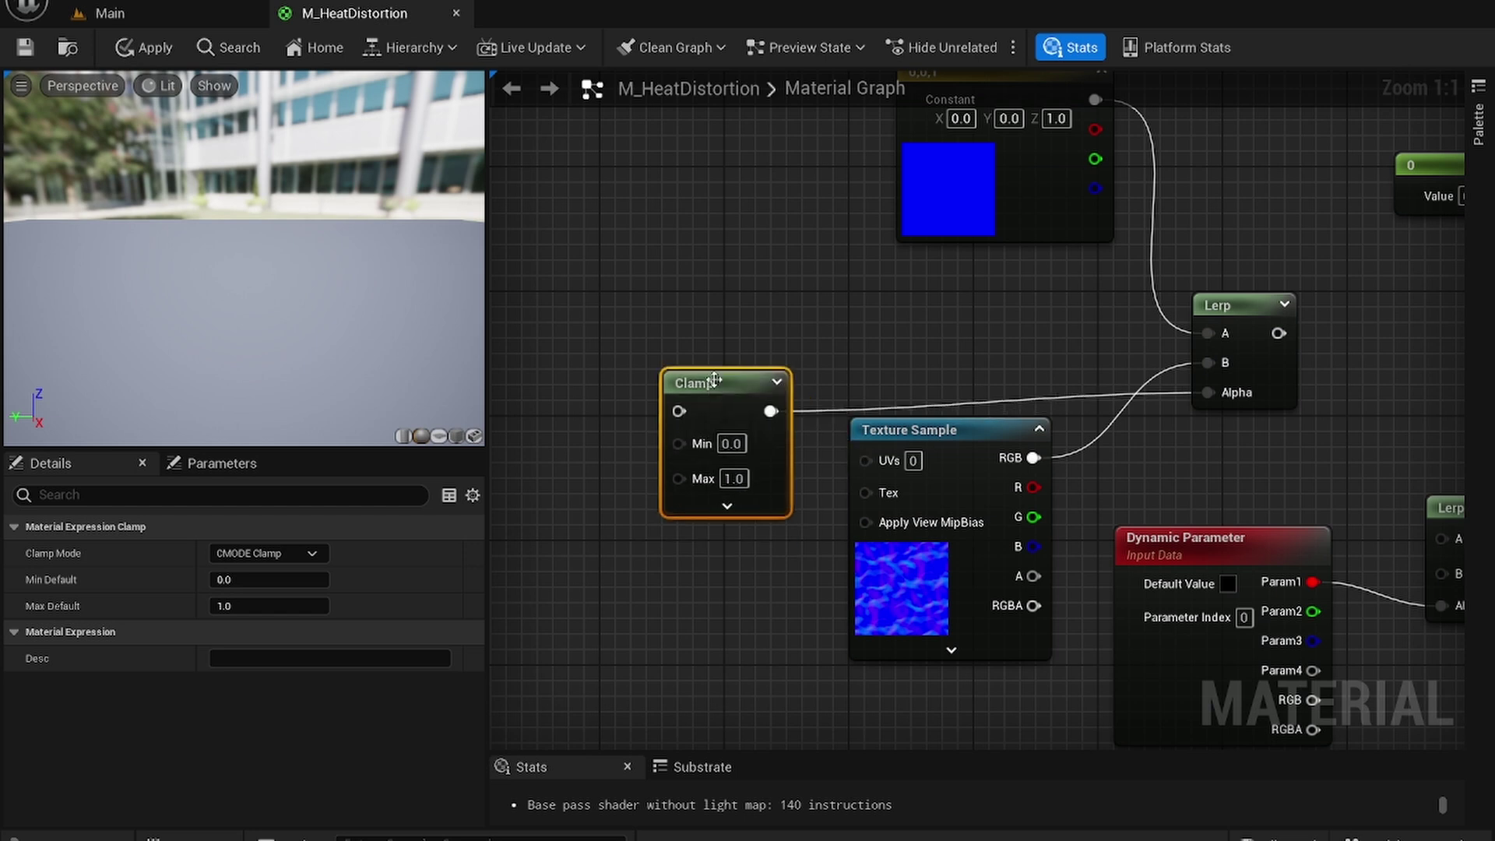
drag(911, 433, 895, 479)
drag(729, 411, 745, 395)
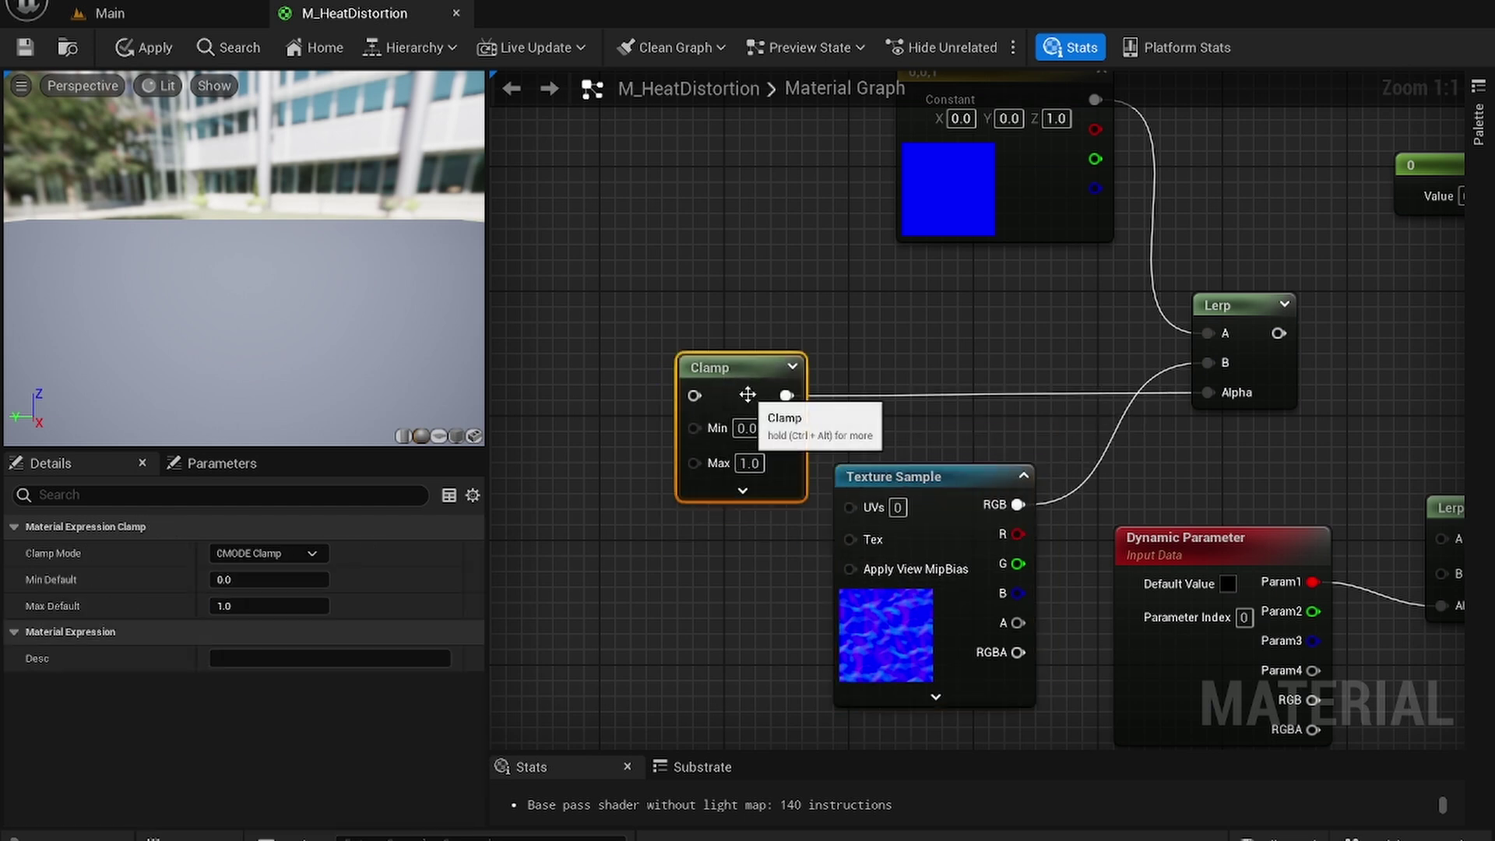
Add a Power node feeding the Clamp node's input and align it with the Clamp.
right_drag(717, 478, 824, 489)
drag(802, 406, 539, 339)
text(pow)
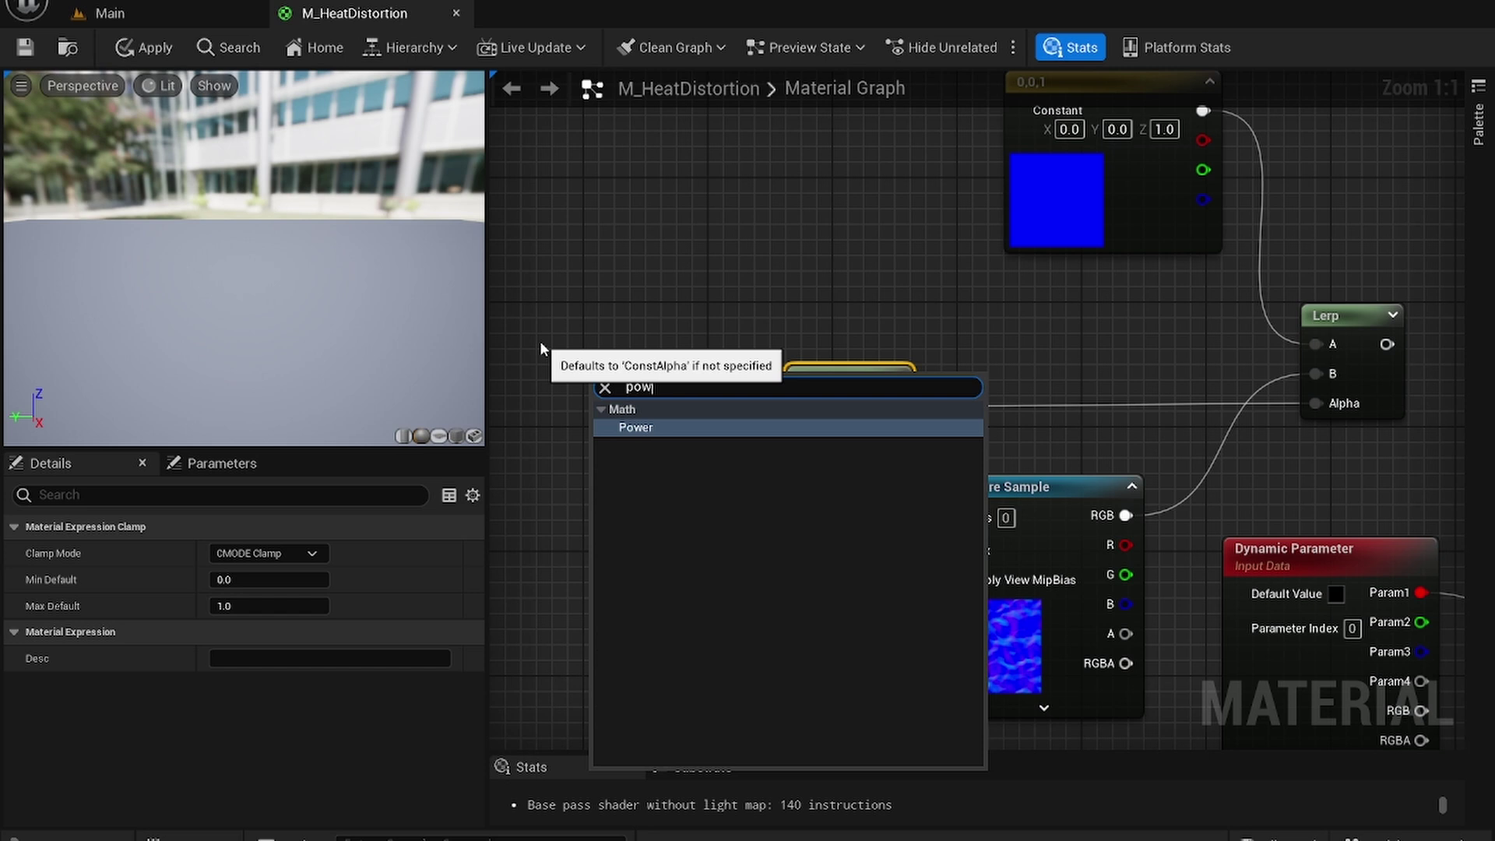
key(Return)
right_drag(656, 570, 815, 621)
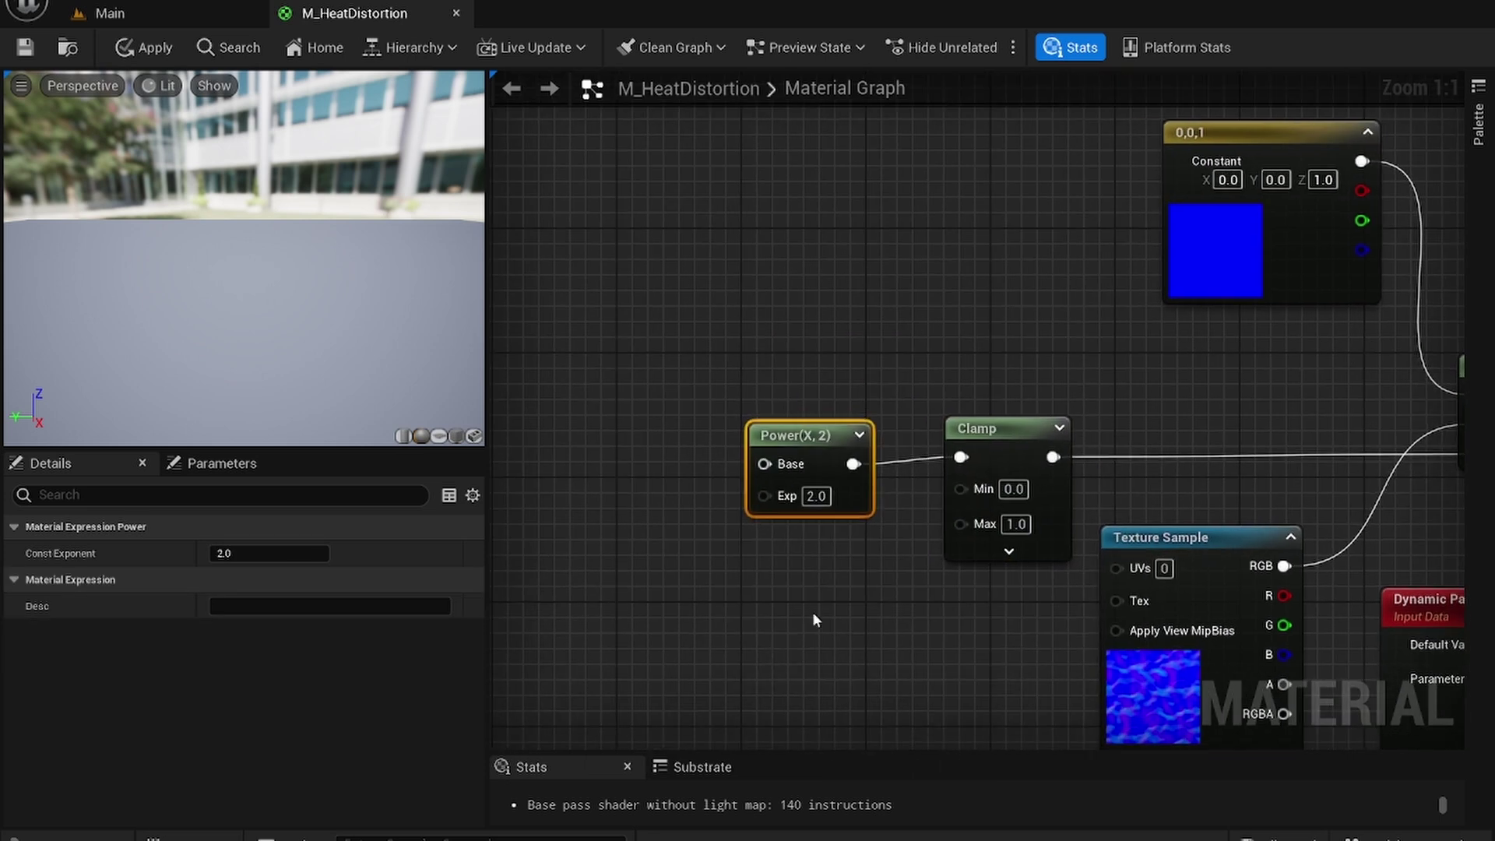
click(799, 463)
click(740, 547)
right_drag(717, 542, 941, 552)
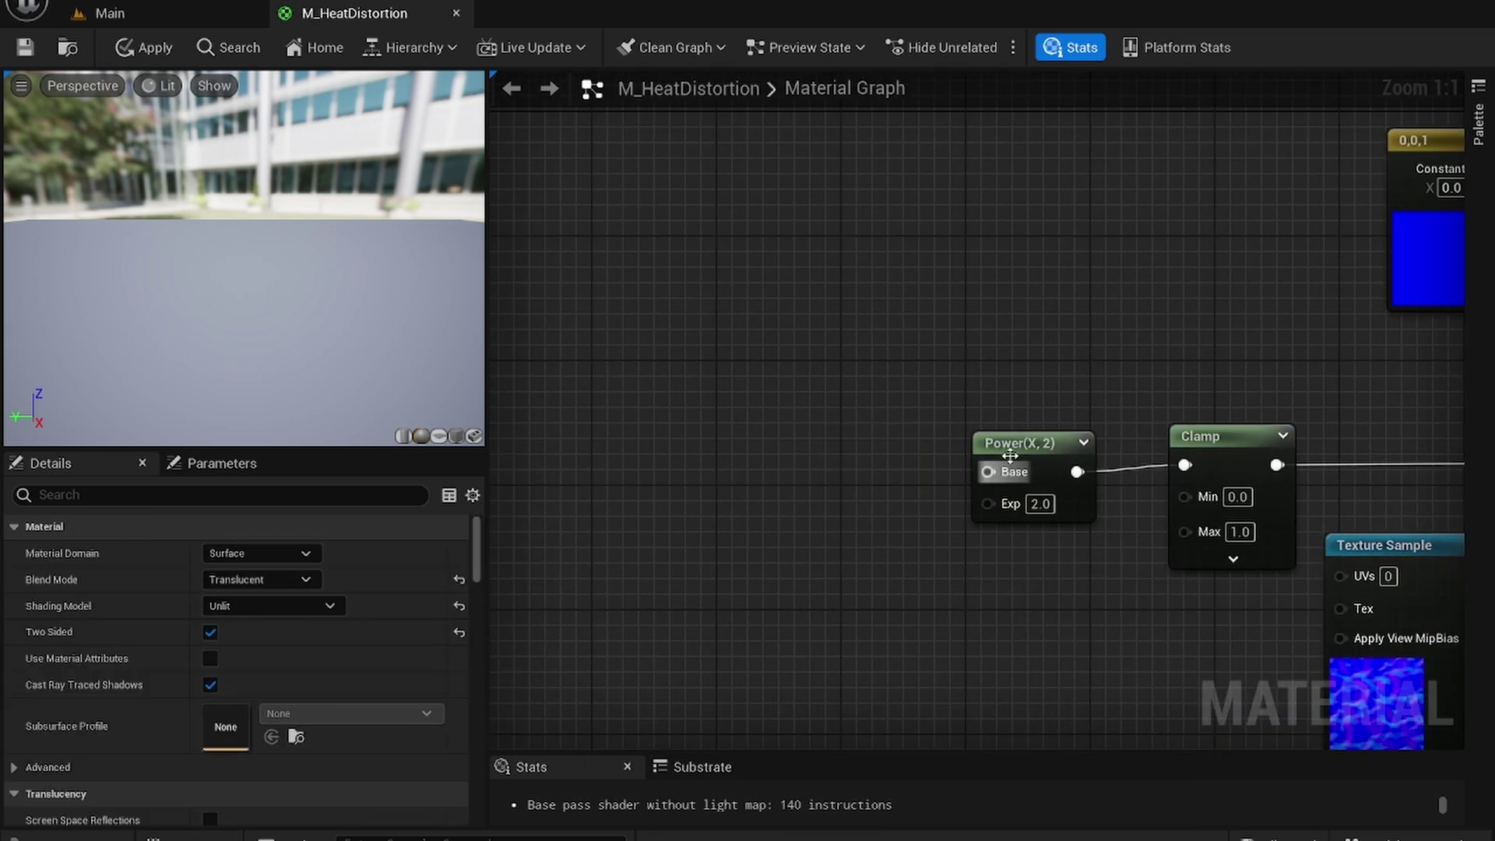
drag(1010, 450, 1020, 443)
Add a SphereMask node before the Power node and connect its output to the Power node's Base input.
right_drag(704, 385, 771, 423)
right_click(737, 409)
text(sphere mas)
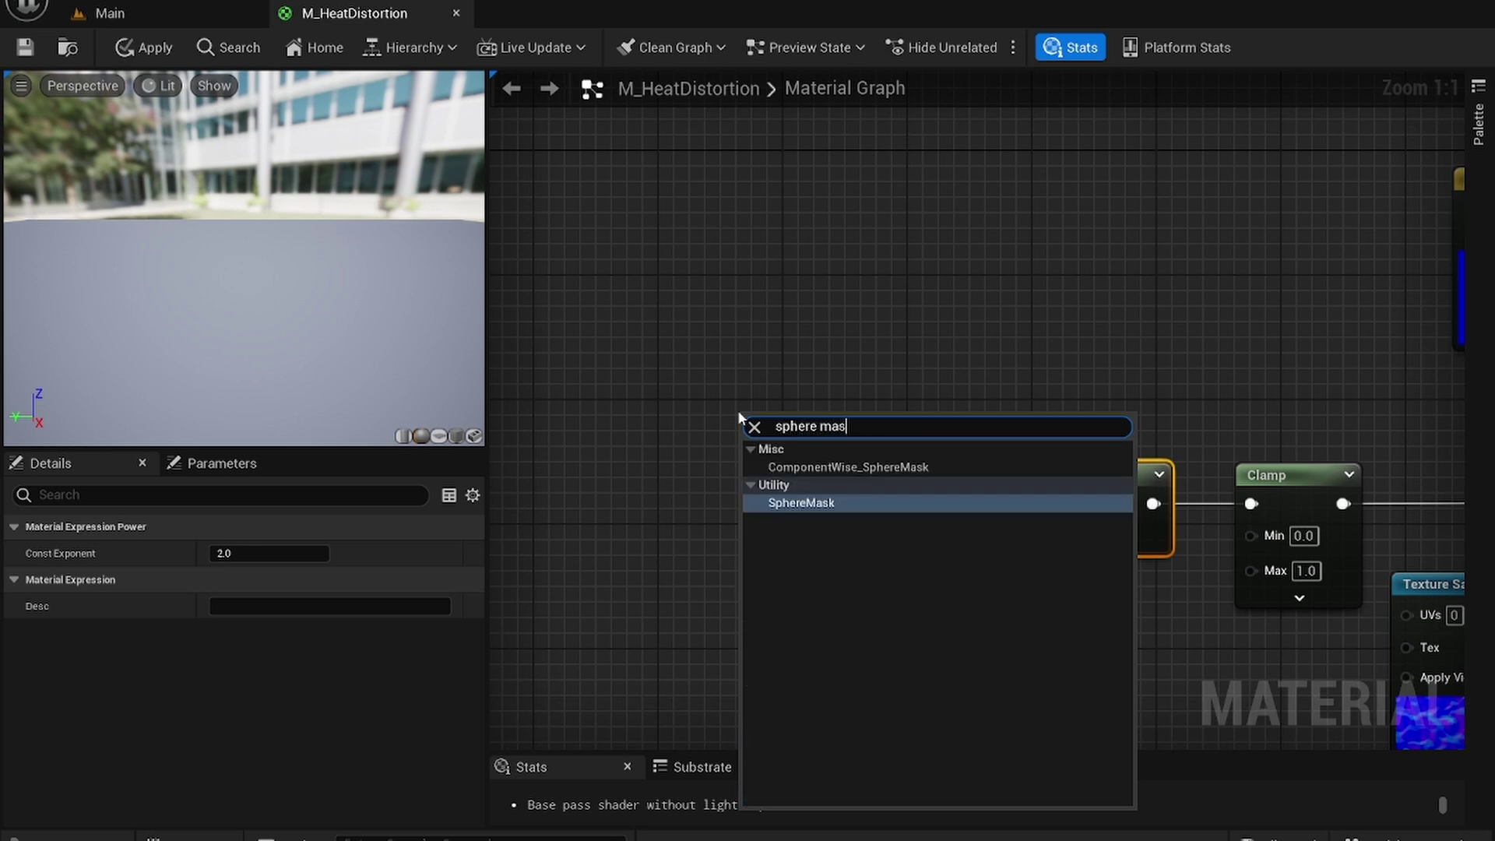
key(Return)
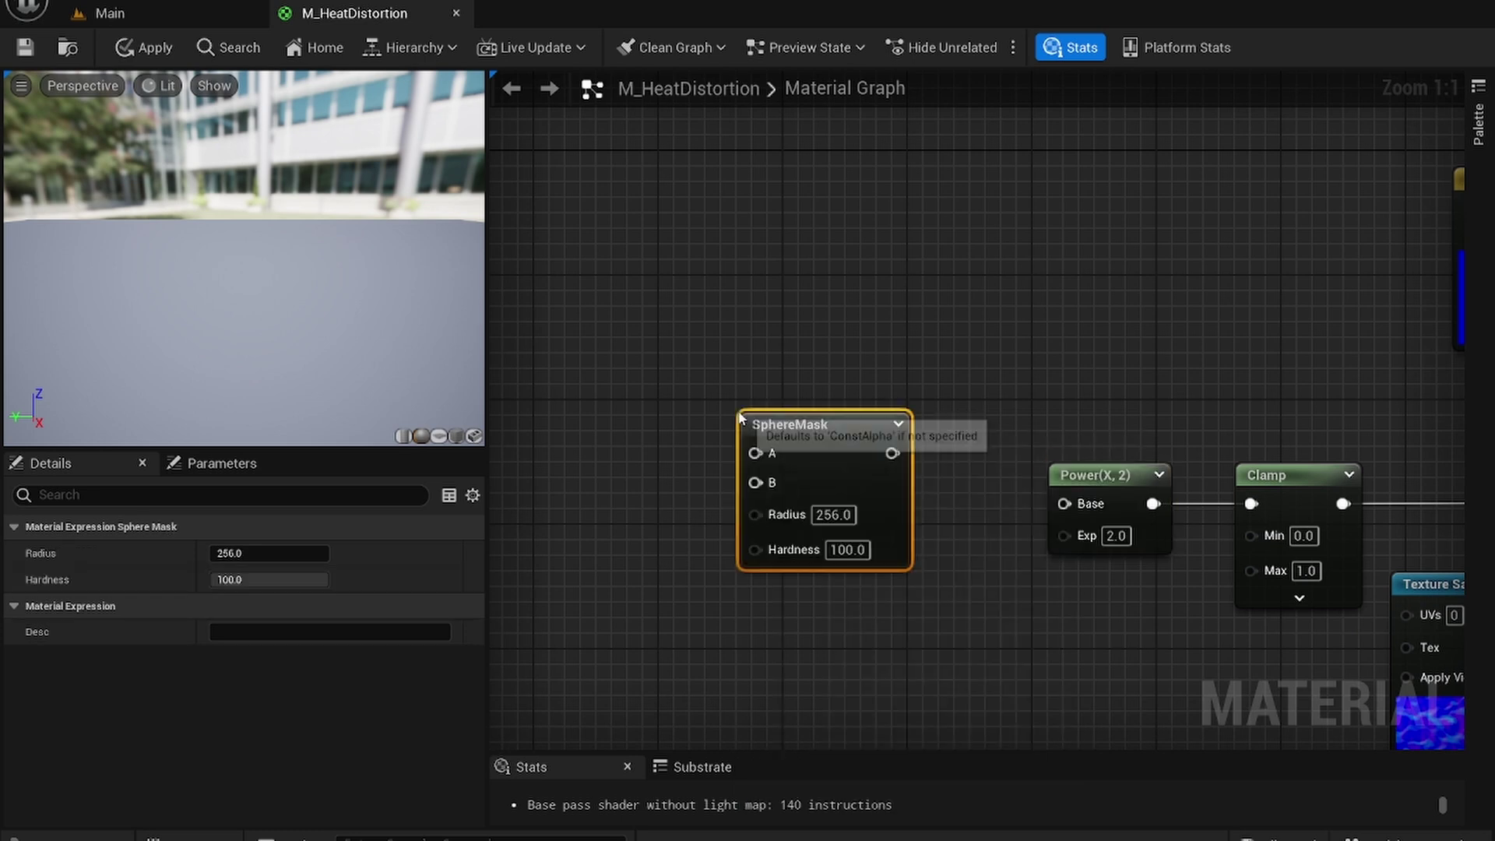
right_drag(904, 661, 847, 615)
drag(836, 409, 1007, 457)
right_drag(797, 586, 981, 587)
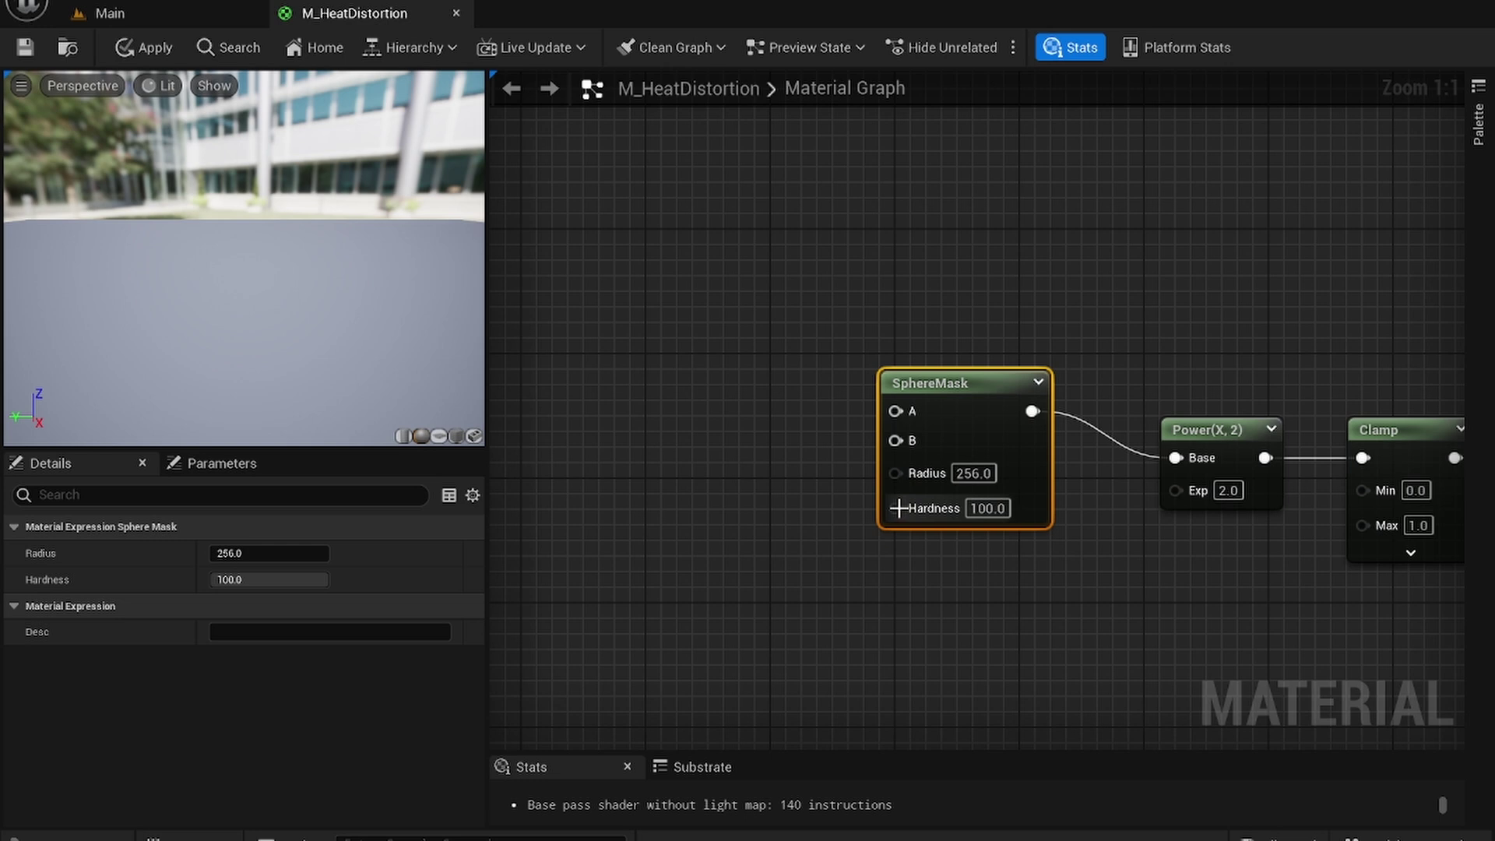
right_drag(961, 499, 919, 511)
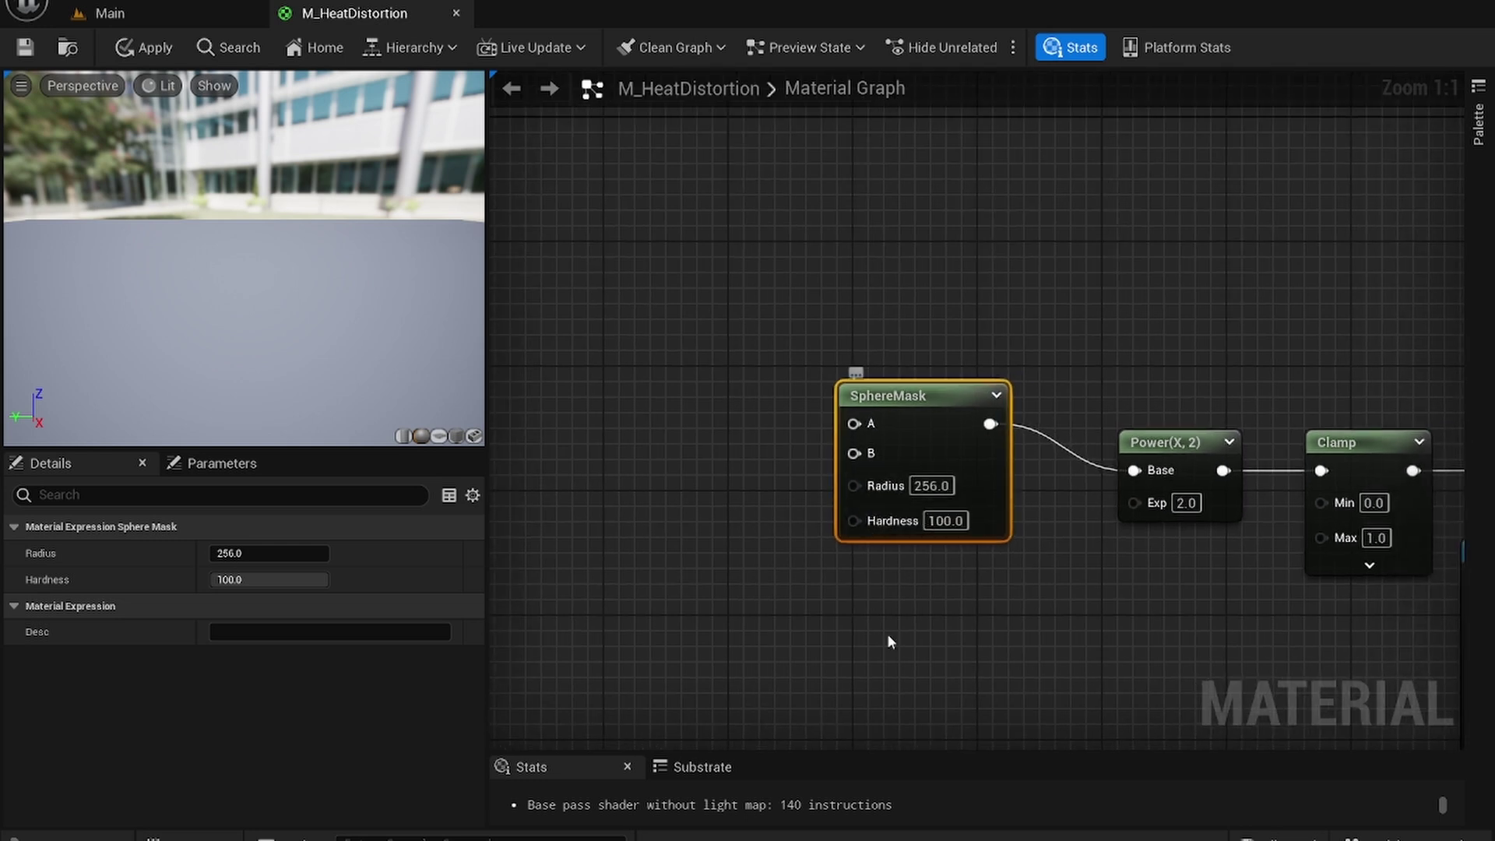
Add a TextureCoordinate node connected to the SphereMask's A input and place it clear of the SphereMask.
right_drag(889, 640, 1041, 539)
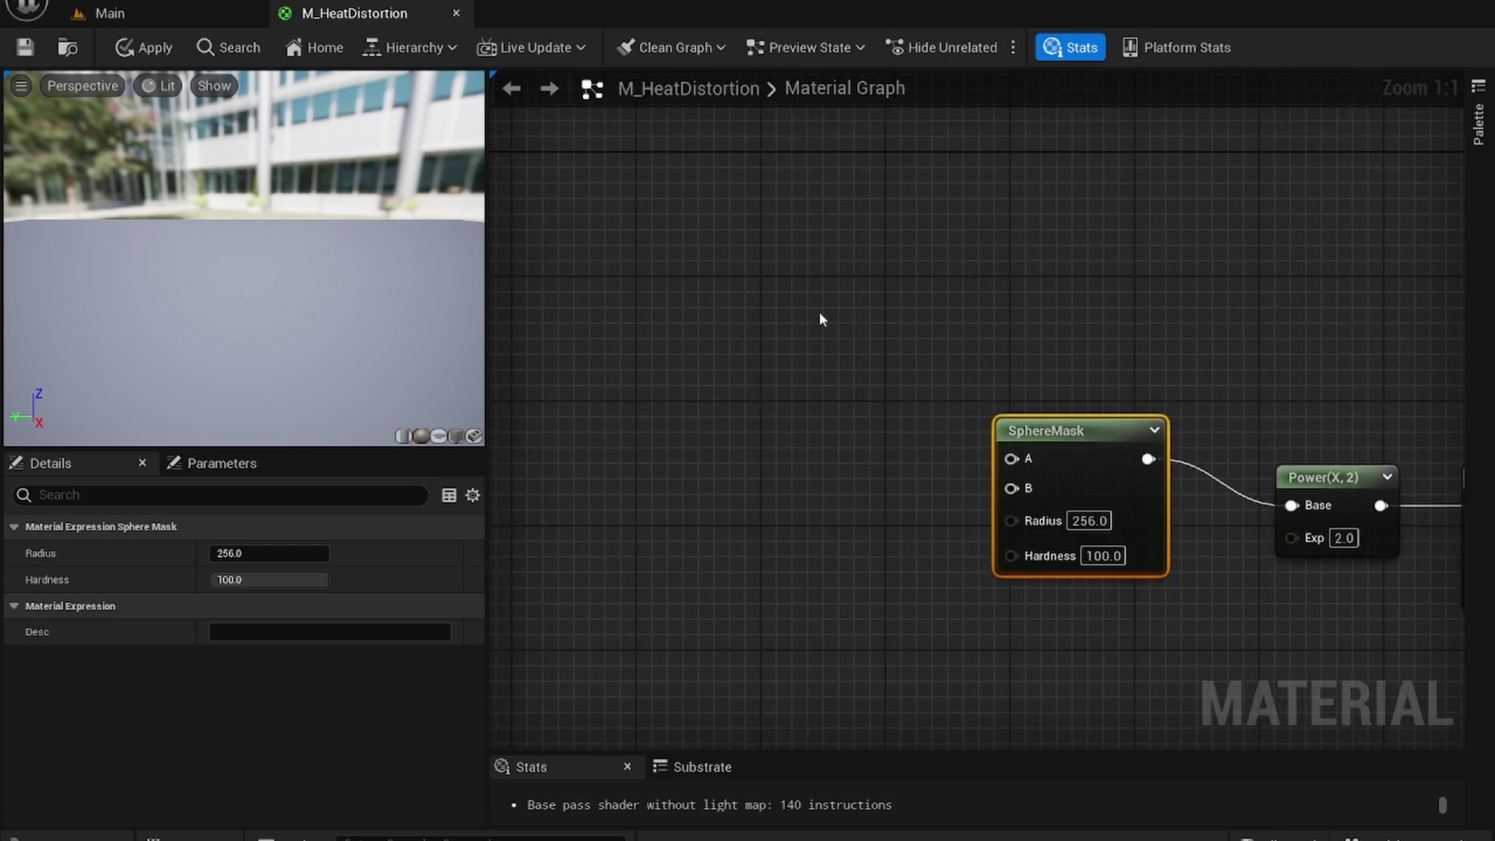
right_drag(820, 320, 715, 257)
drag(852, 381, 721, 327)
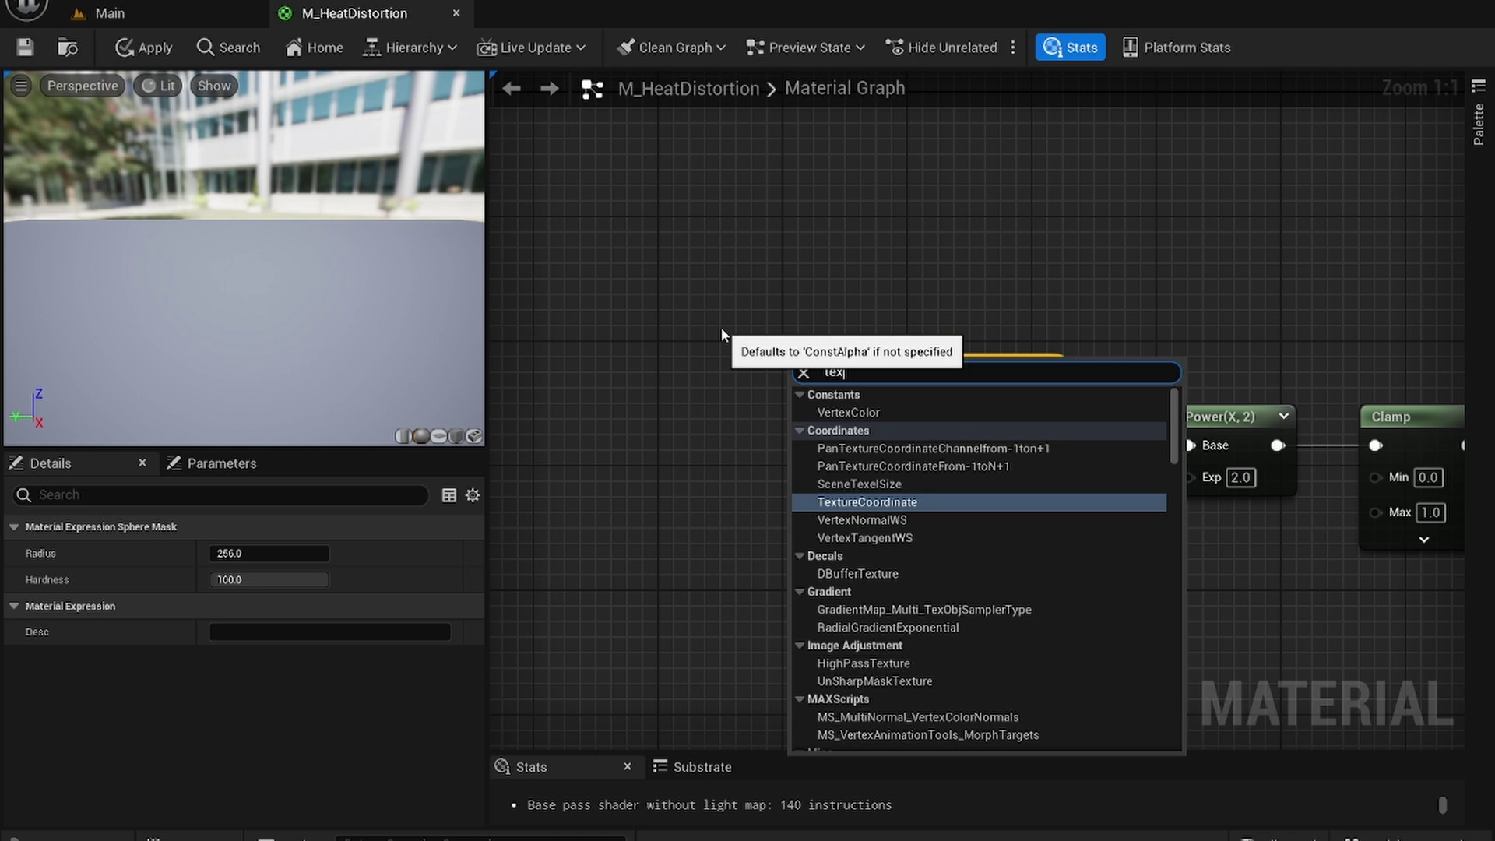
key(Return)
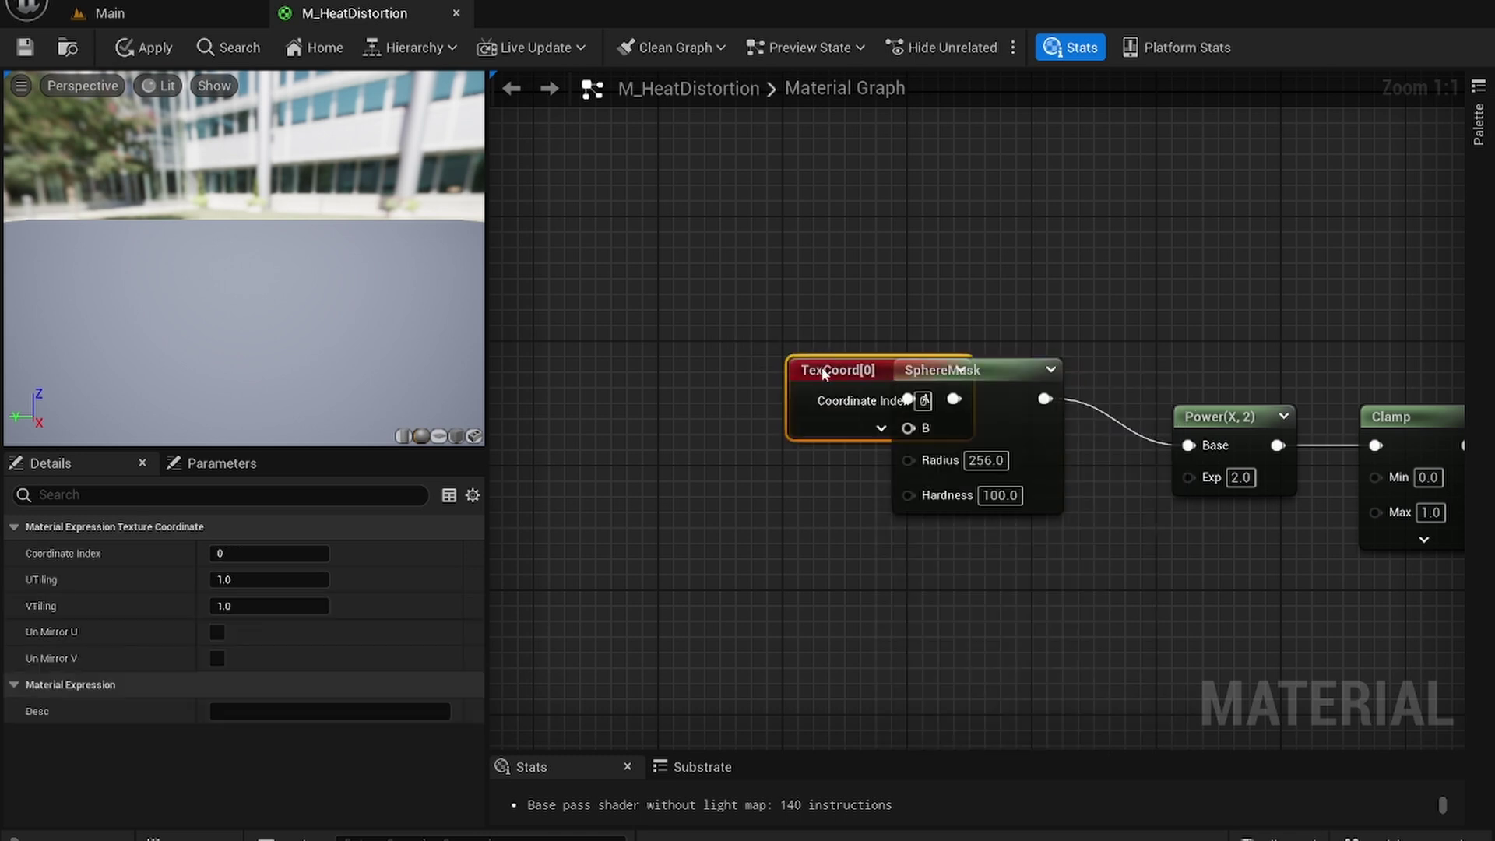
drag(821, 367, 668, 303)
right_drag(728, 554, 737, 517)
Add a Constant2Vector node below the TexCoord node, connected to the SphereMask's B input.
drag(925, 392, 694, 444)
text(ve)
key(Up)
key(Up)
key(Up)
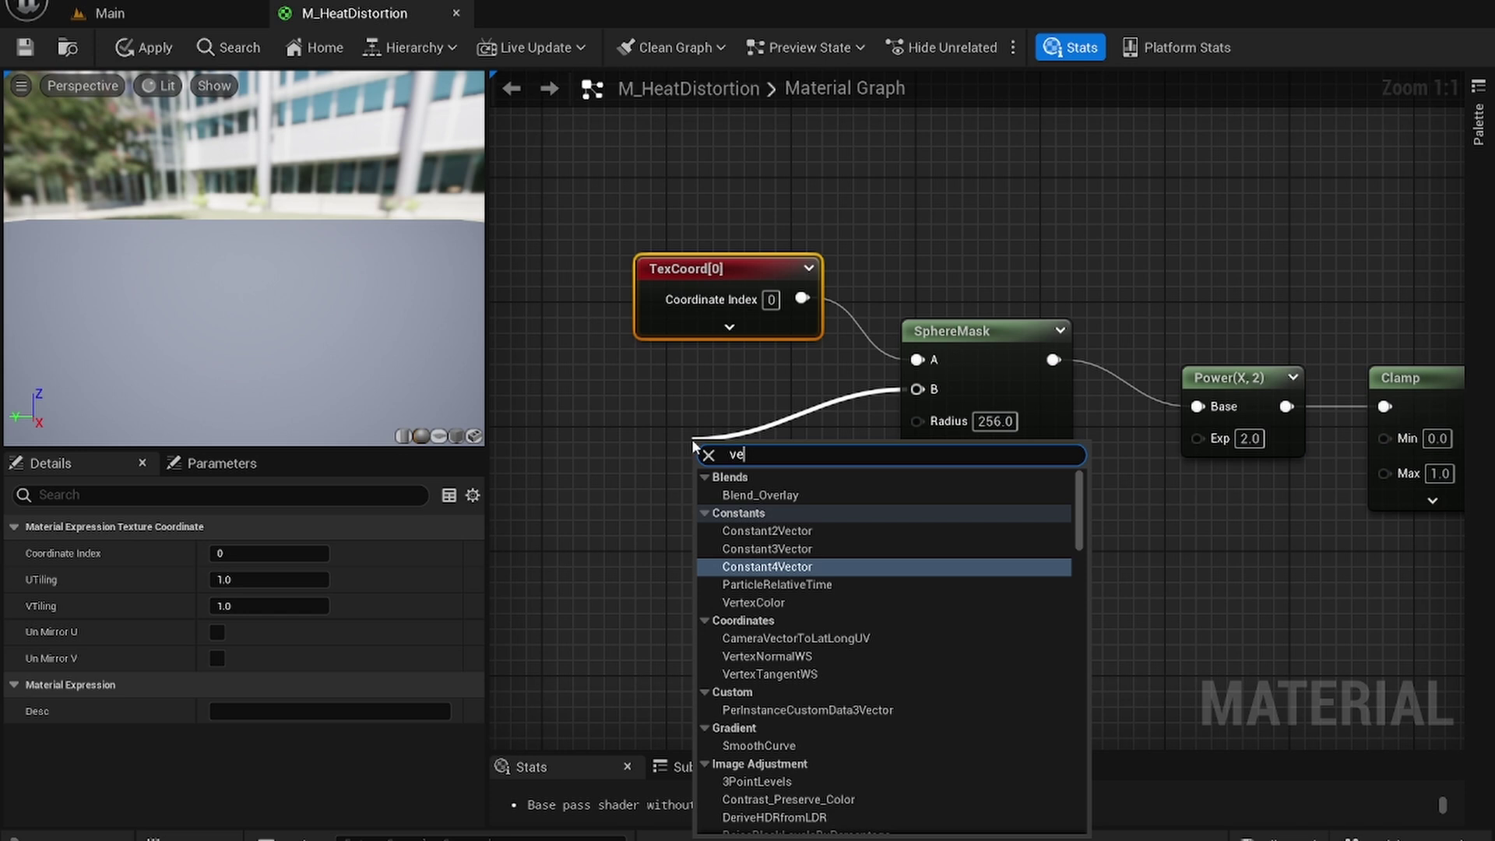
key(Return)
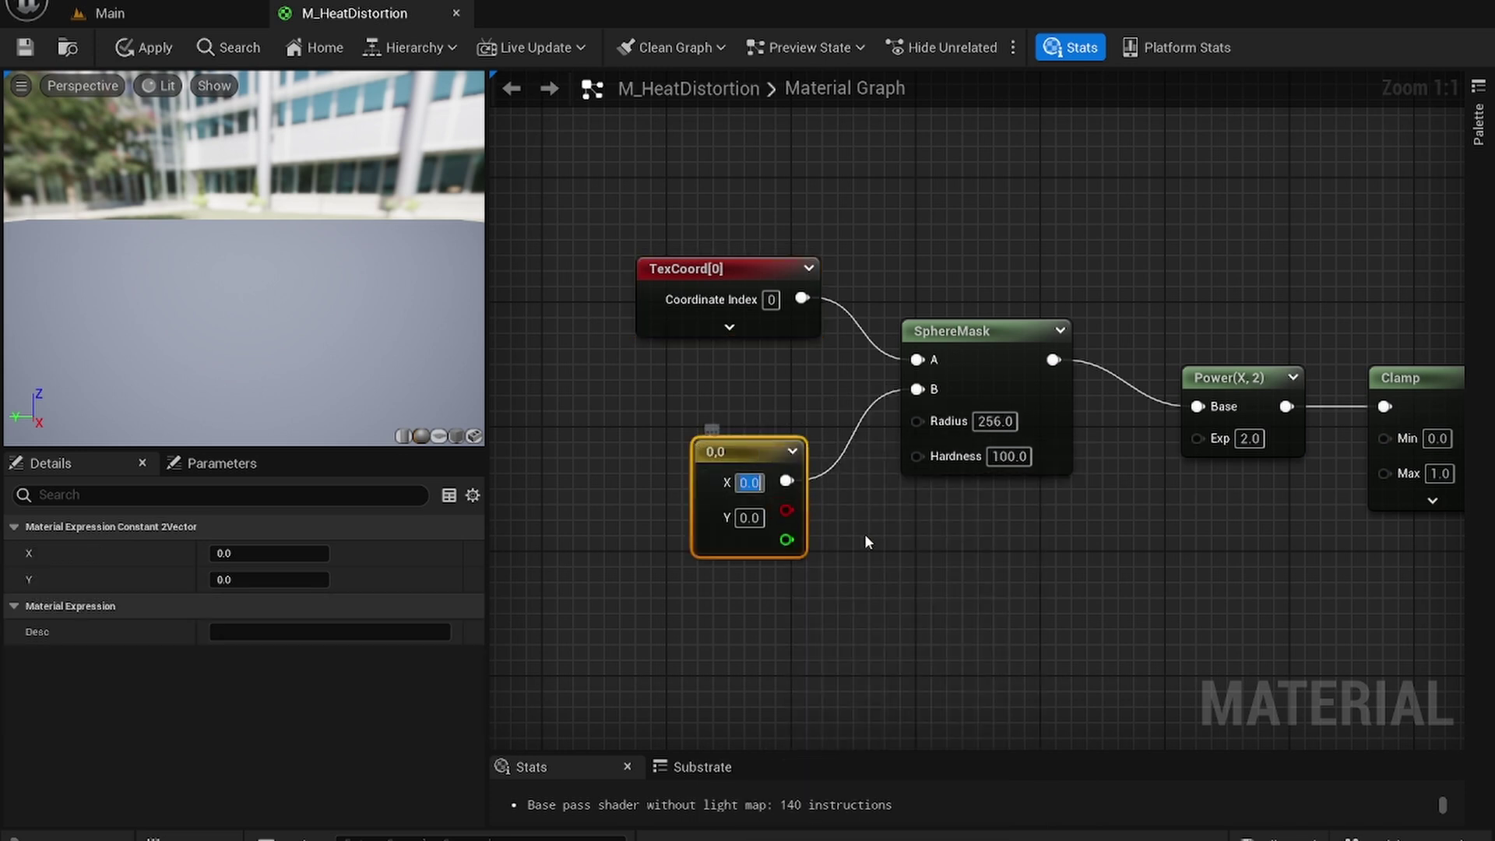
Set the Constant2Vector's X and Y values to 0.5.
text(5)
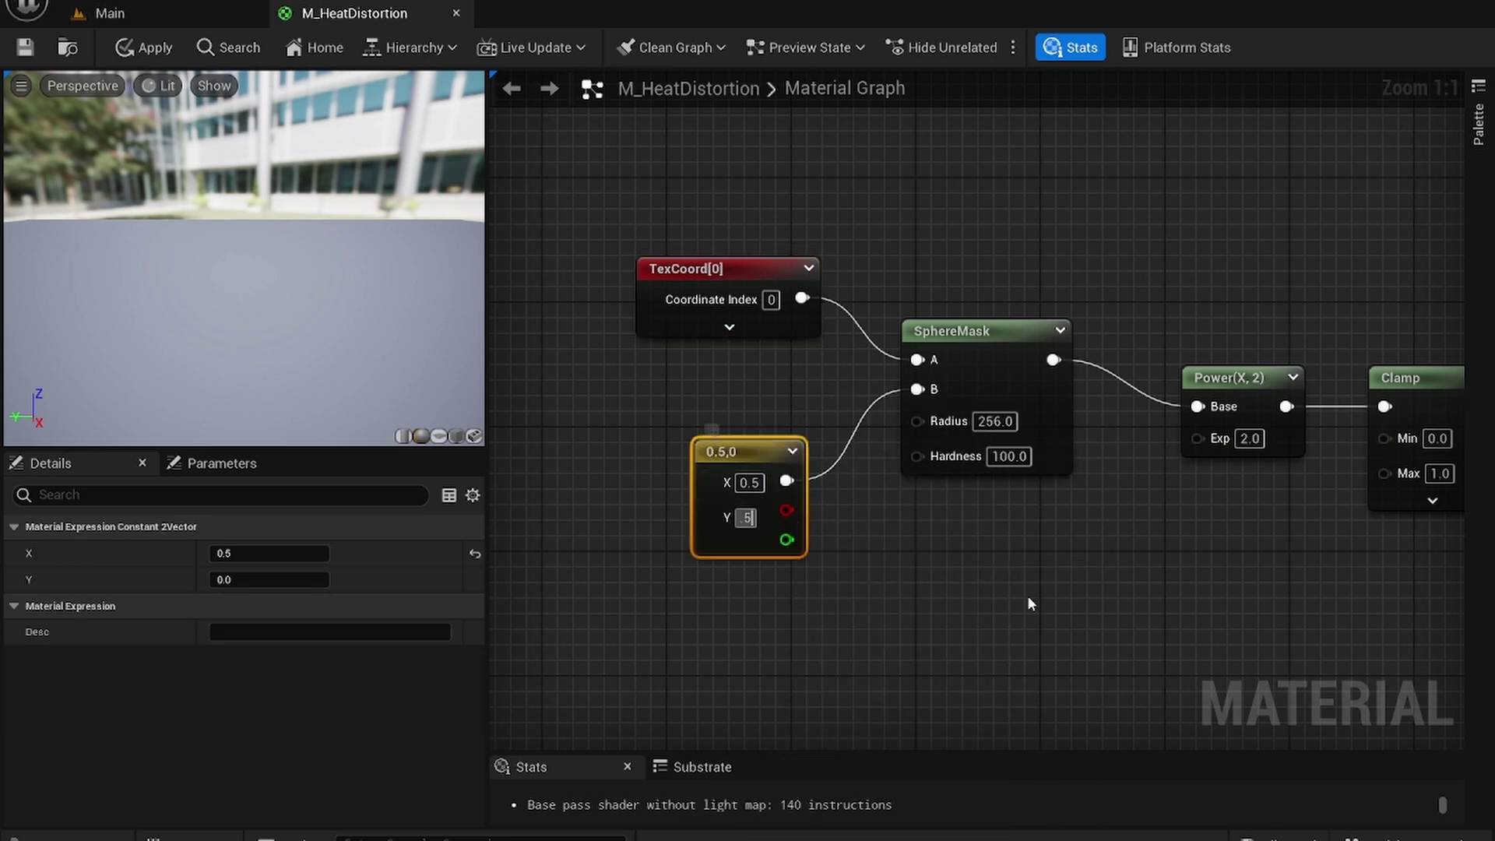
click(974, 593)
right_drag(1031, 628, 866, 575)
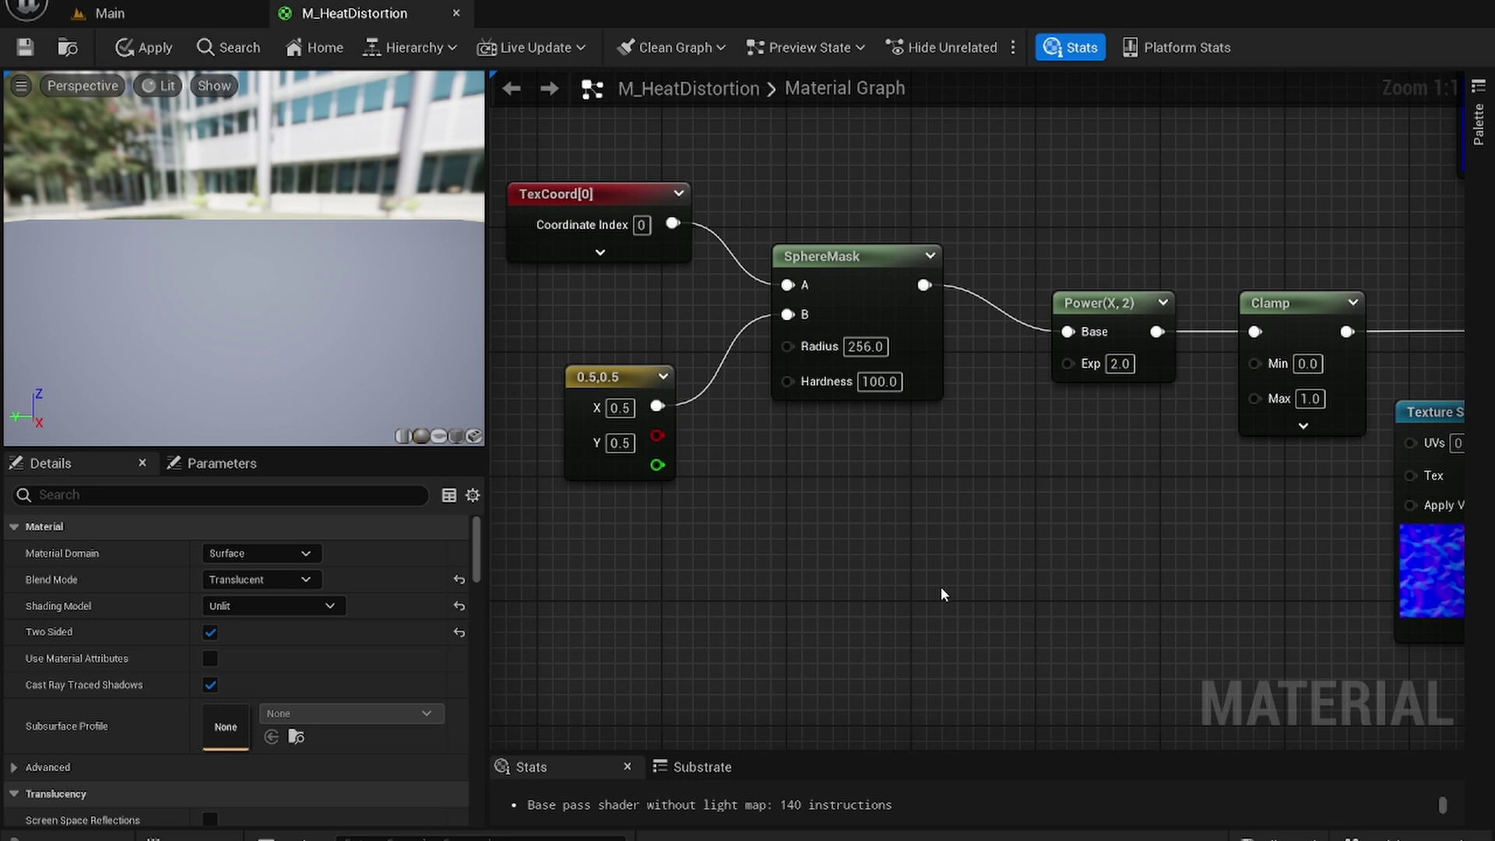
Adjust the Clamp node's position and connect the normal Lerp's output to the material's Normal input.
scroll(940, 594, down, 5)
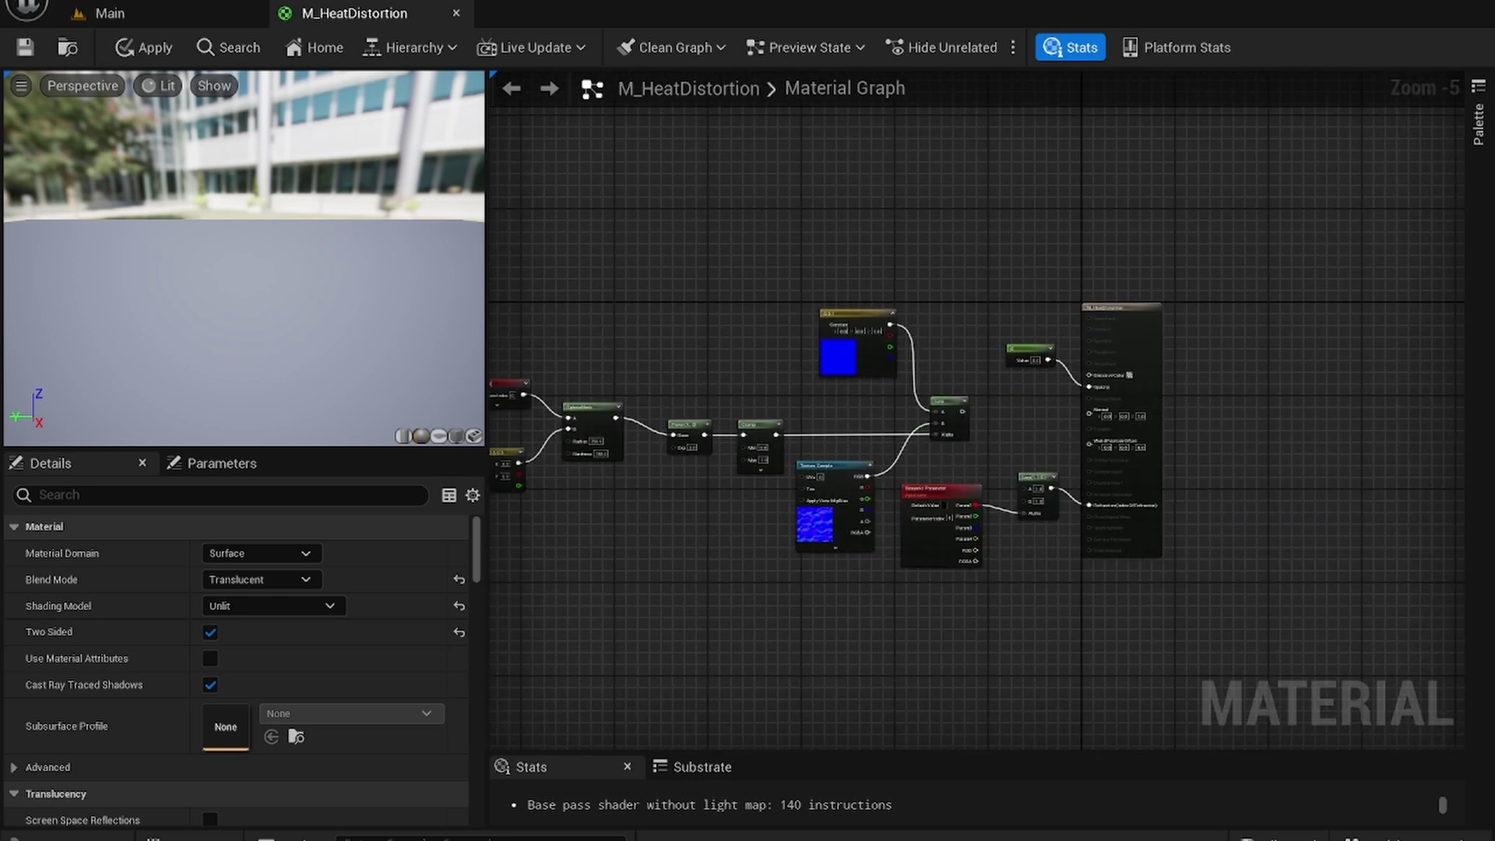
scroll(921, 591, up, 2)
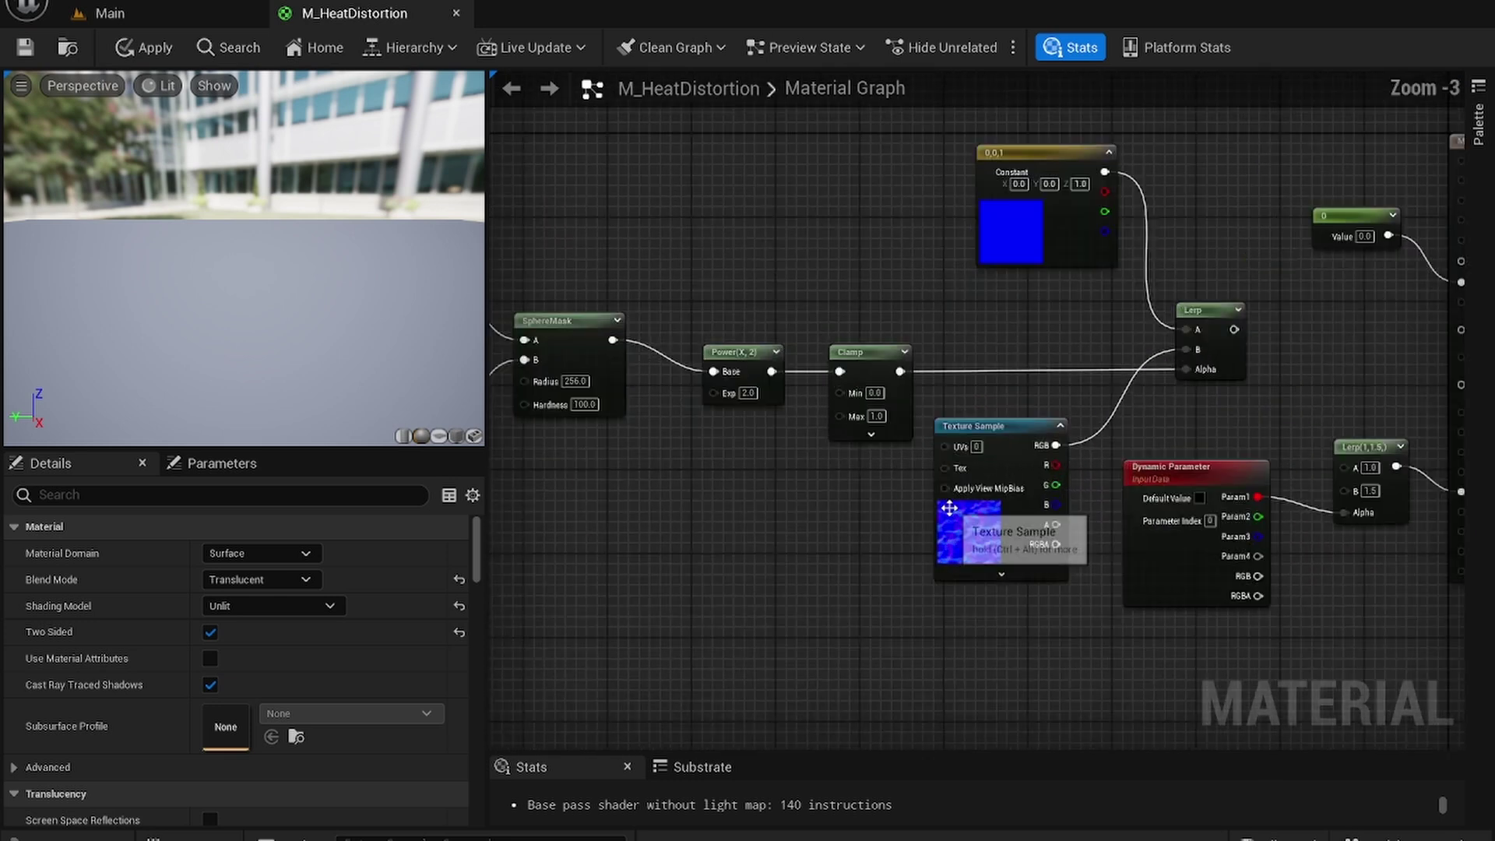
right_drag(844, 534, 774, 542)
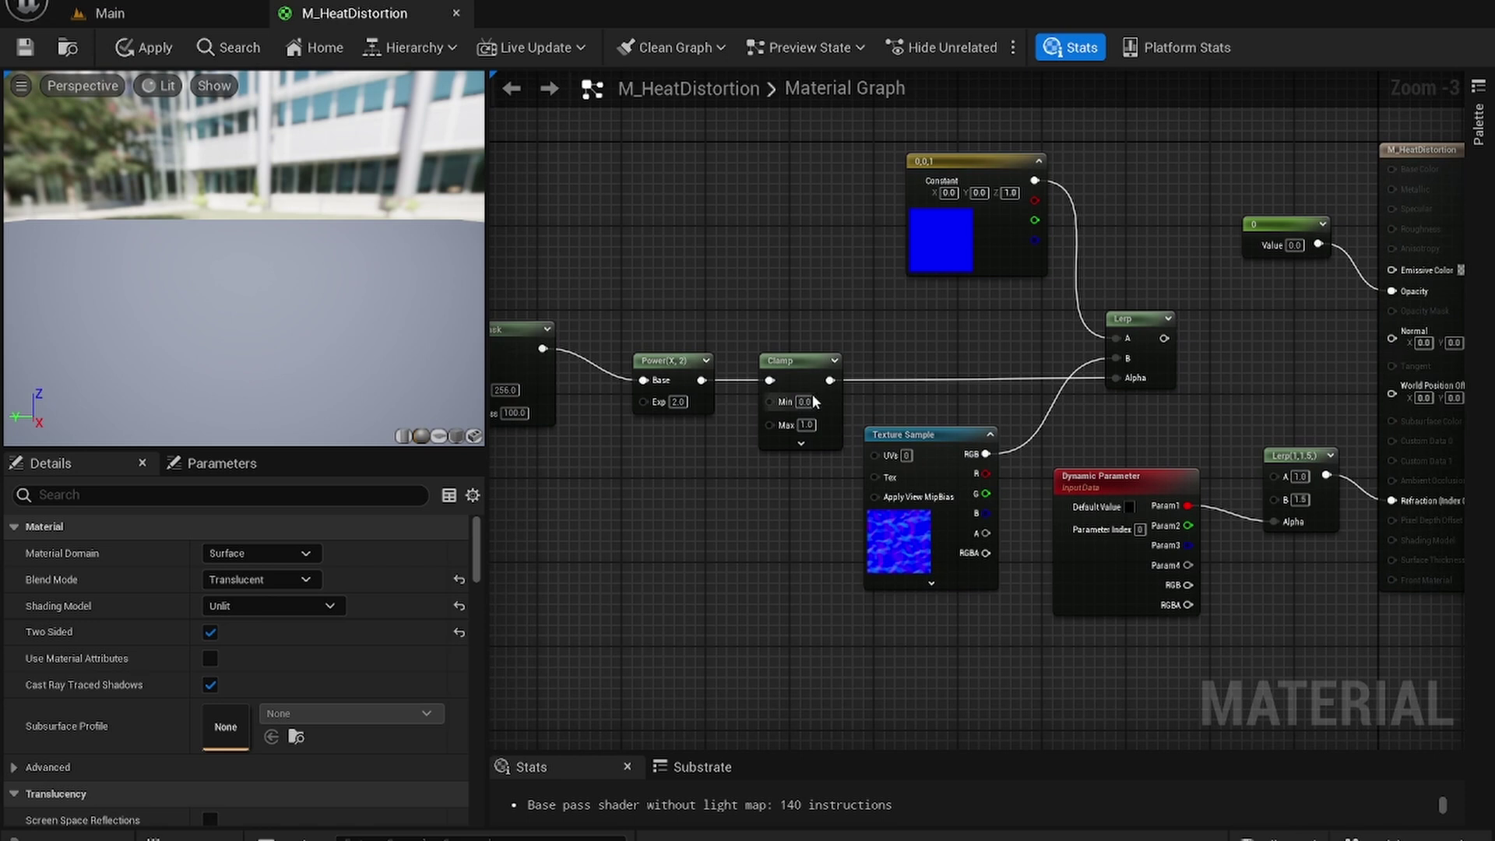
drag(792, 364, 780, 385)
right_drag(780, 385, 531, 347)
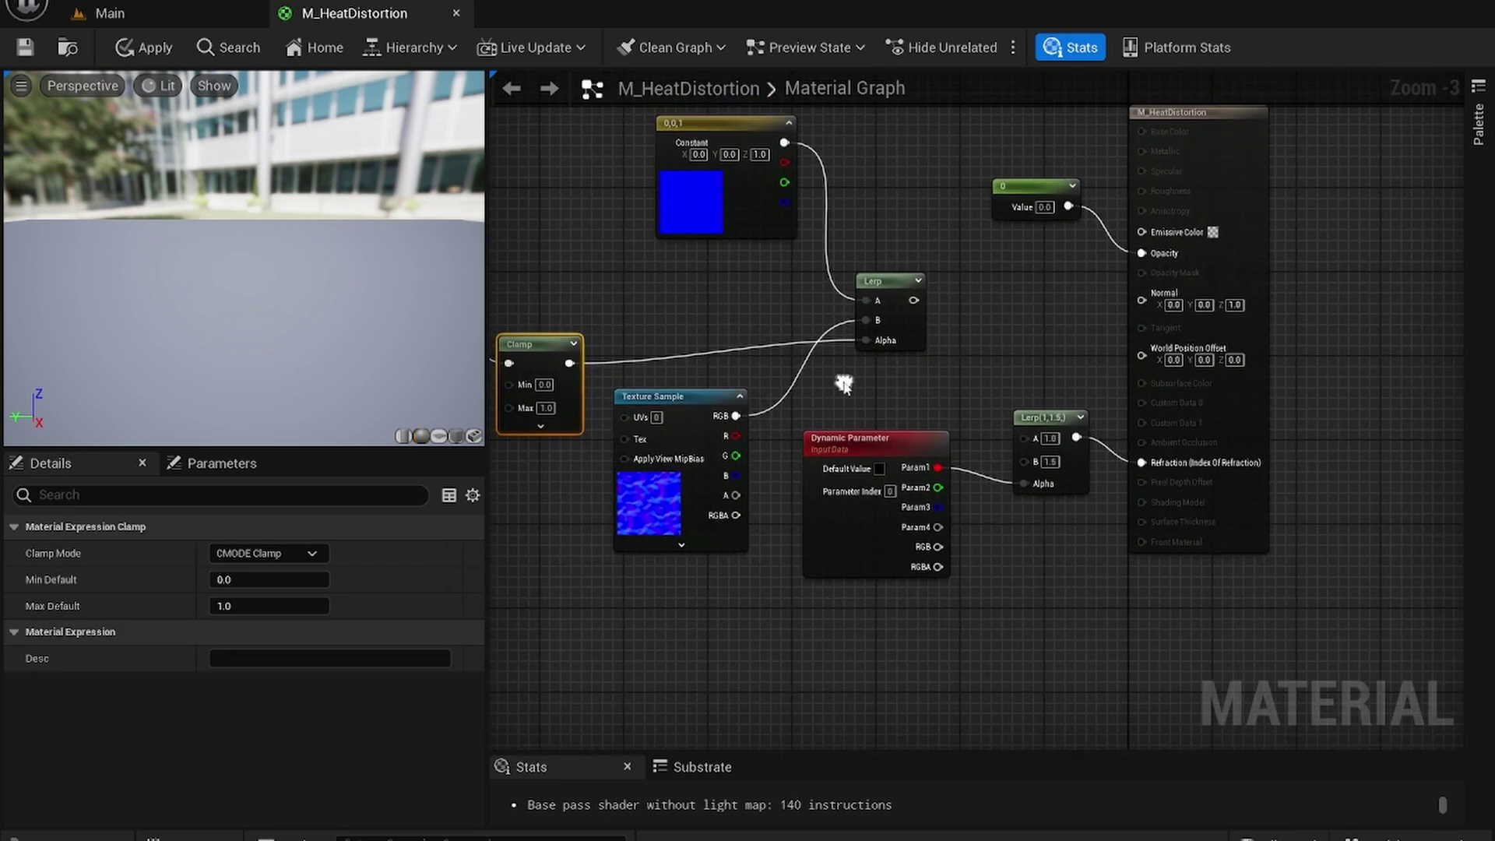
right_drag(909, 385, 940, 436)
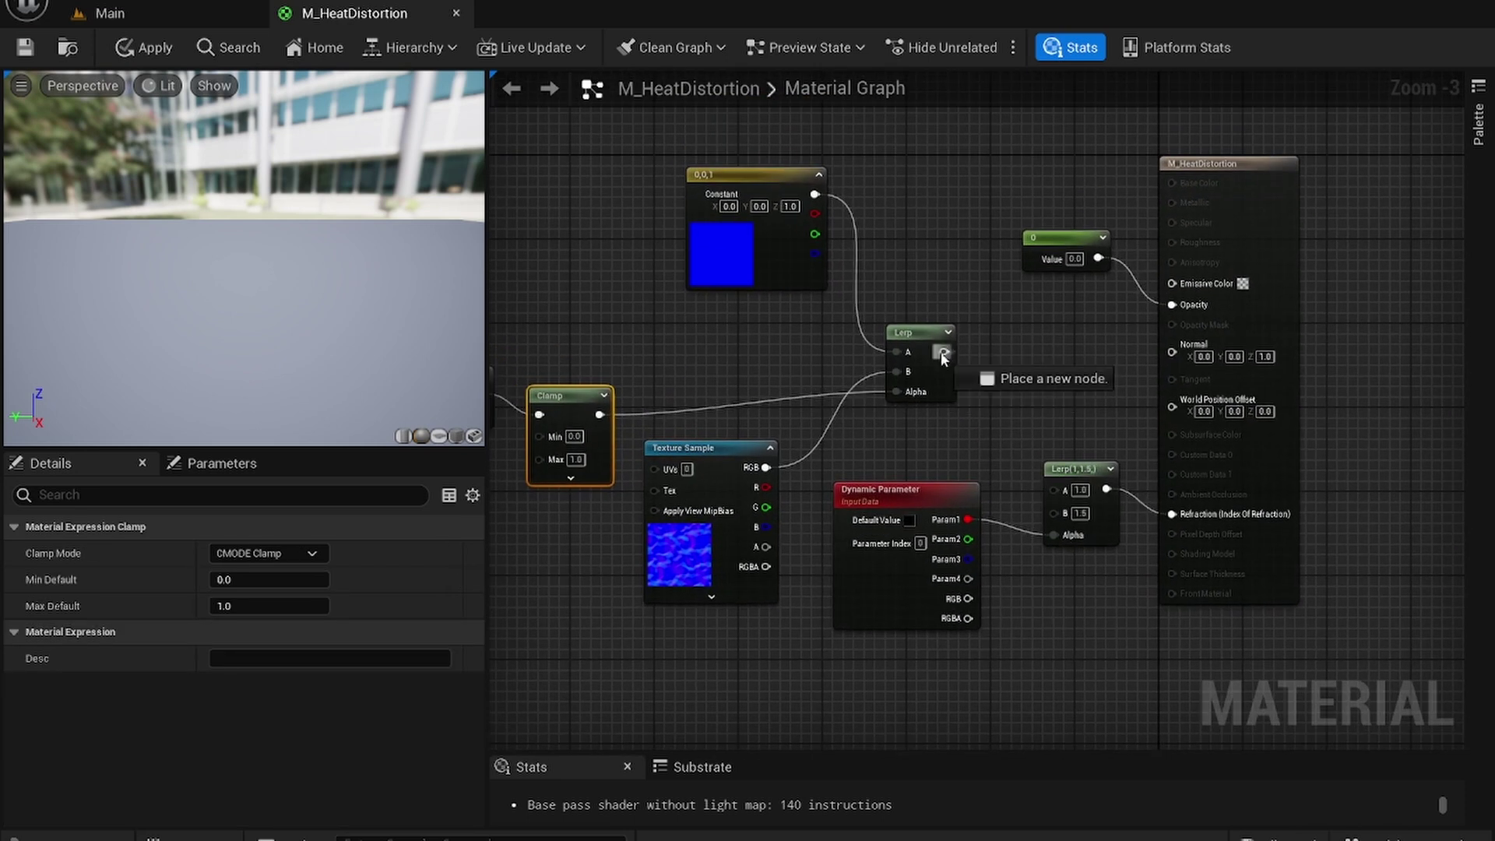
drag(1007, 358, 1010, 359)
click(959, 387)
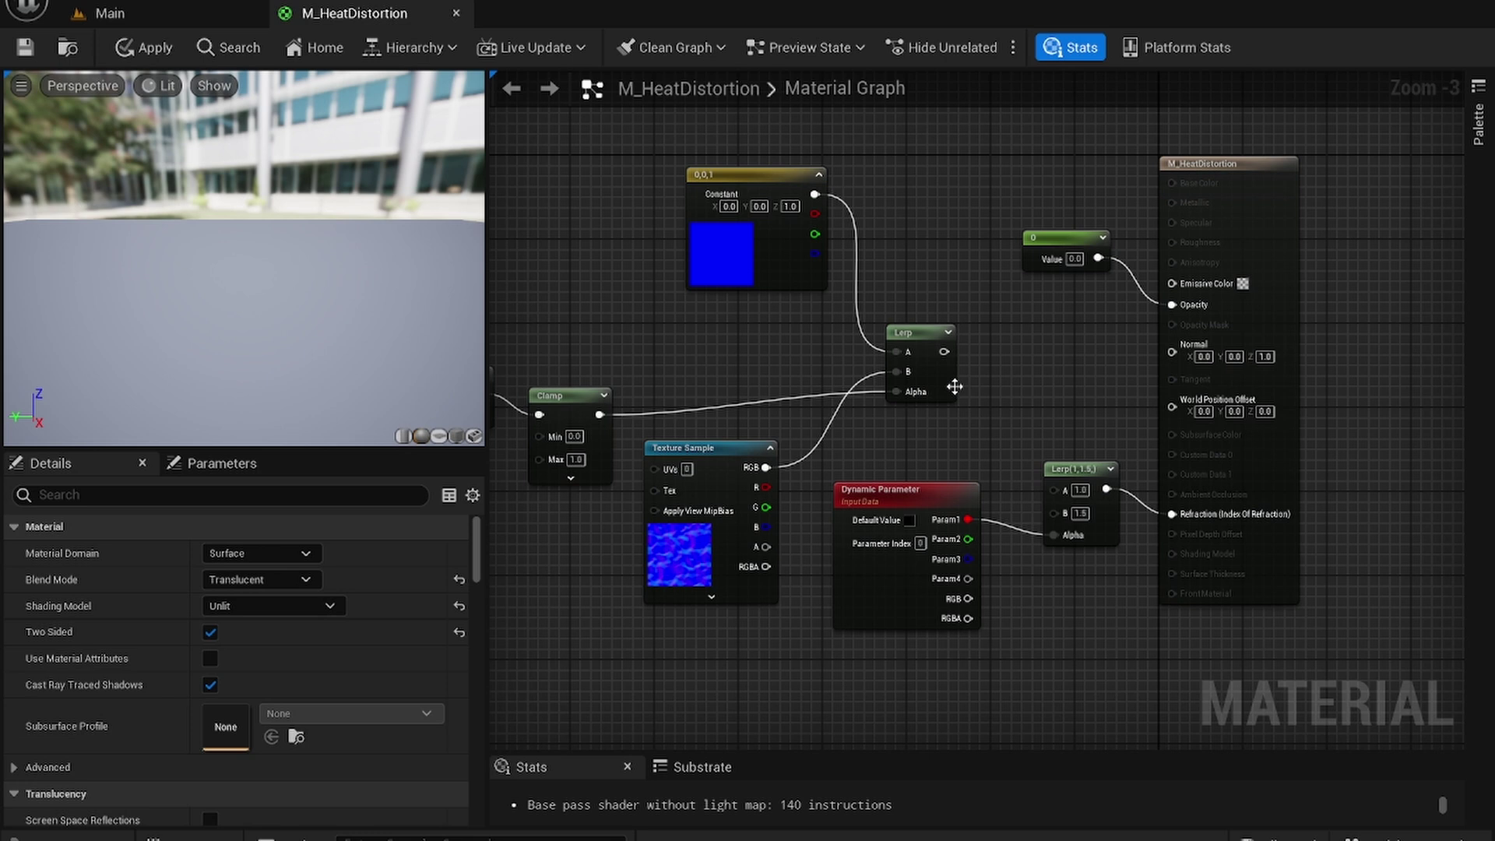
drag(1119, 359, 1191, 358)
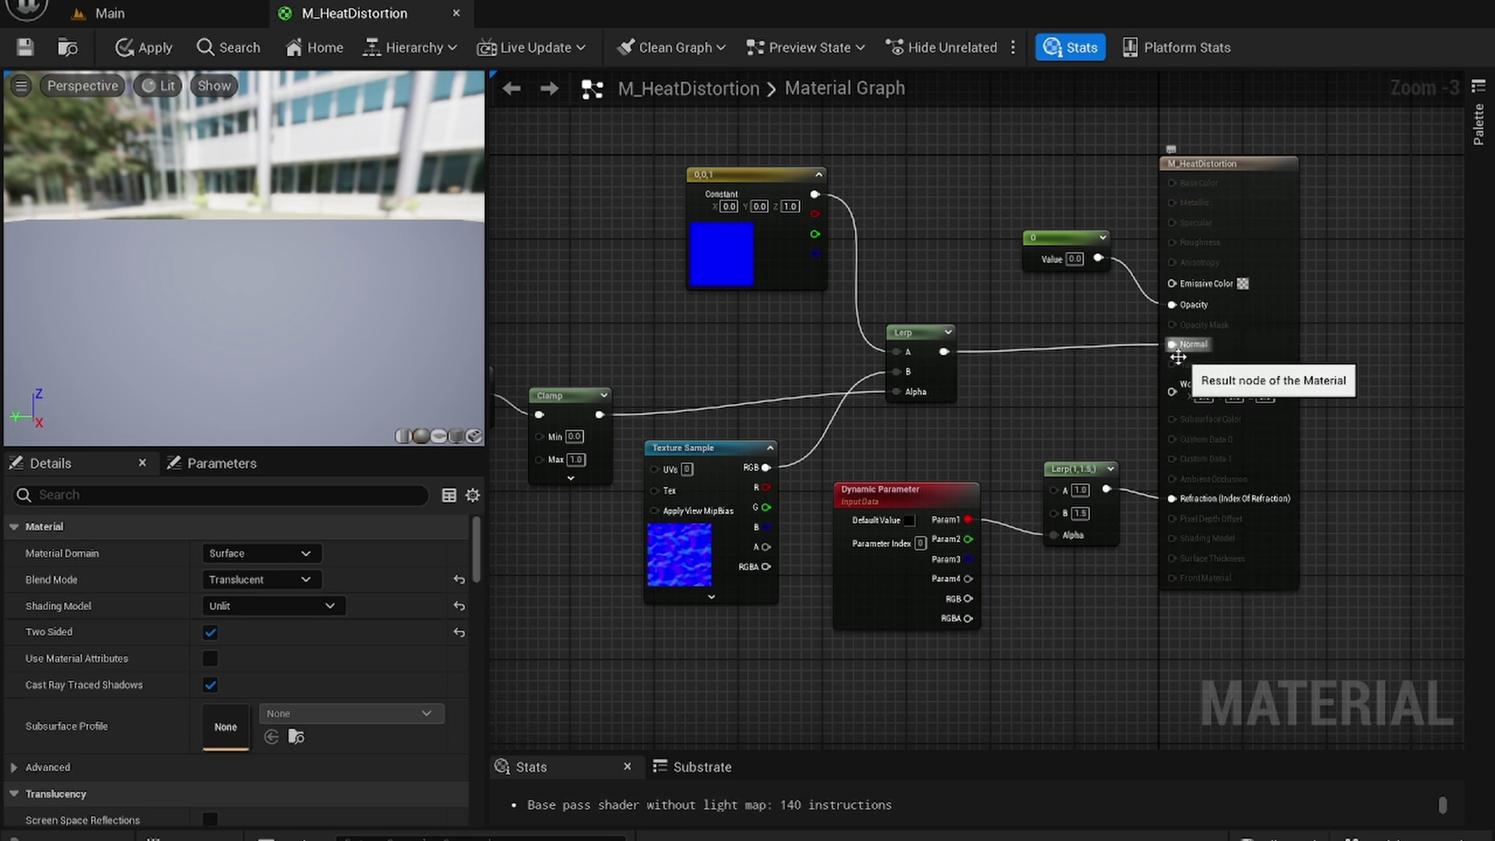
Apply the changes to M_HeatDistortion, save the material and close its editor.
click(143, 48)
key(ctrl+s)
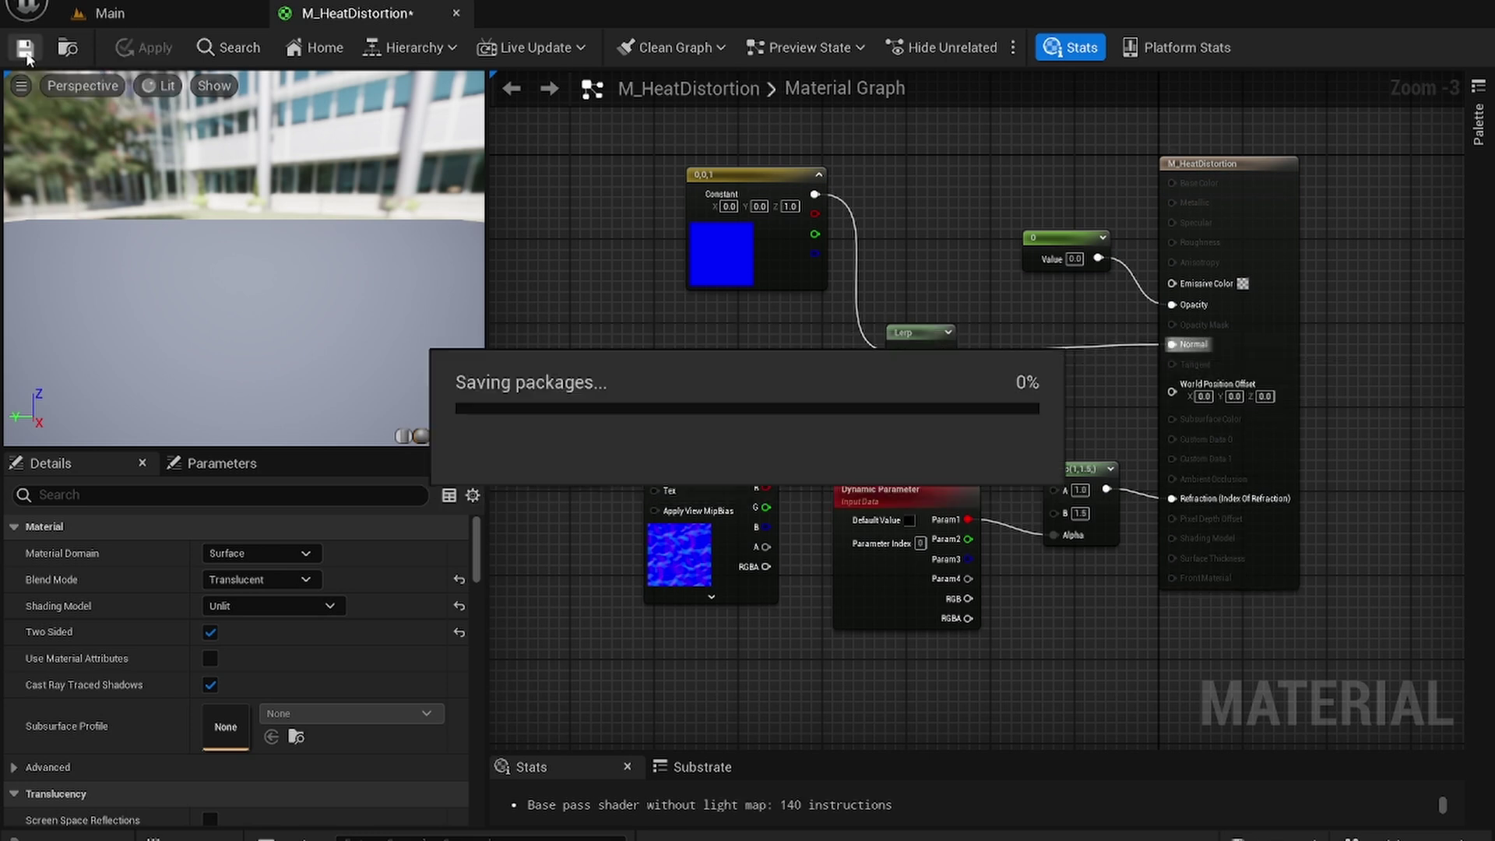
click(456, 13)
Create an empty Niagara System in the Content folder and name it NS_HeatDistortion.
key(ctrl+space)
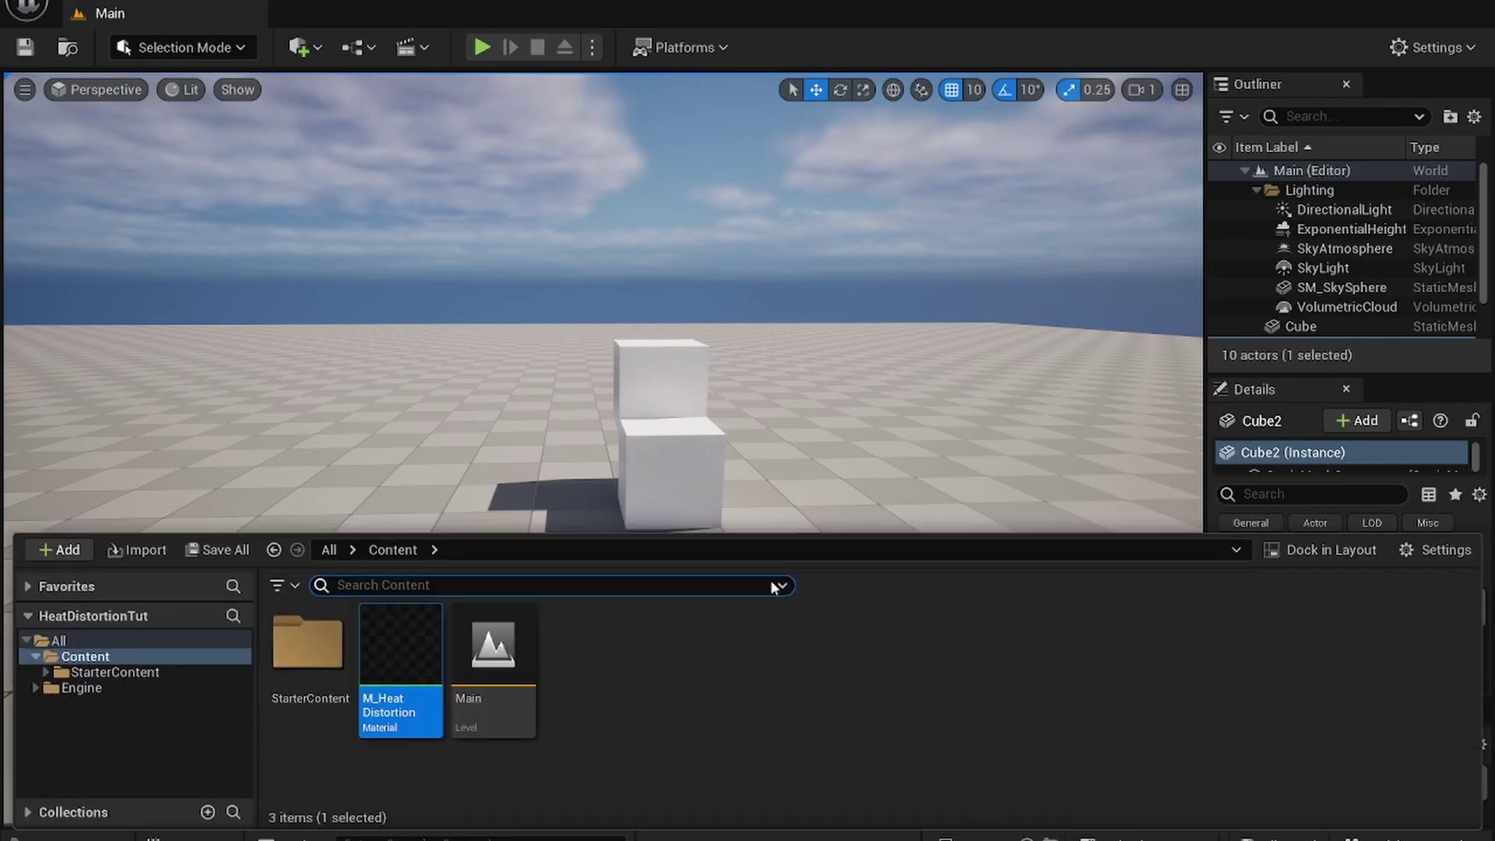
right_click(609, 675)
scroll(743, 609, down, 2)
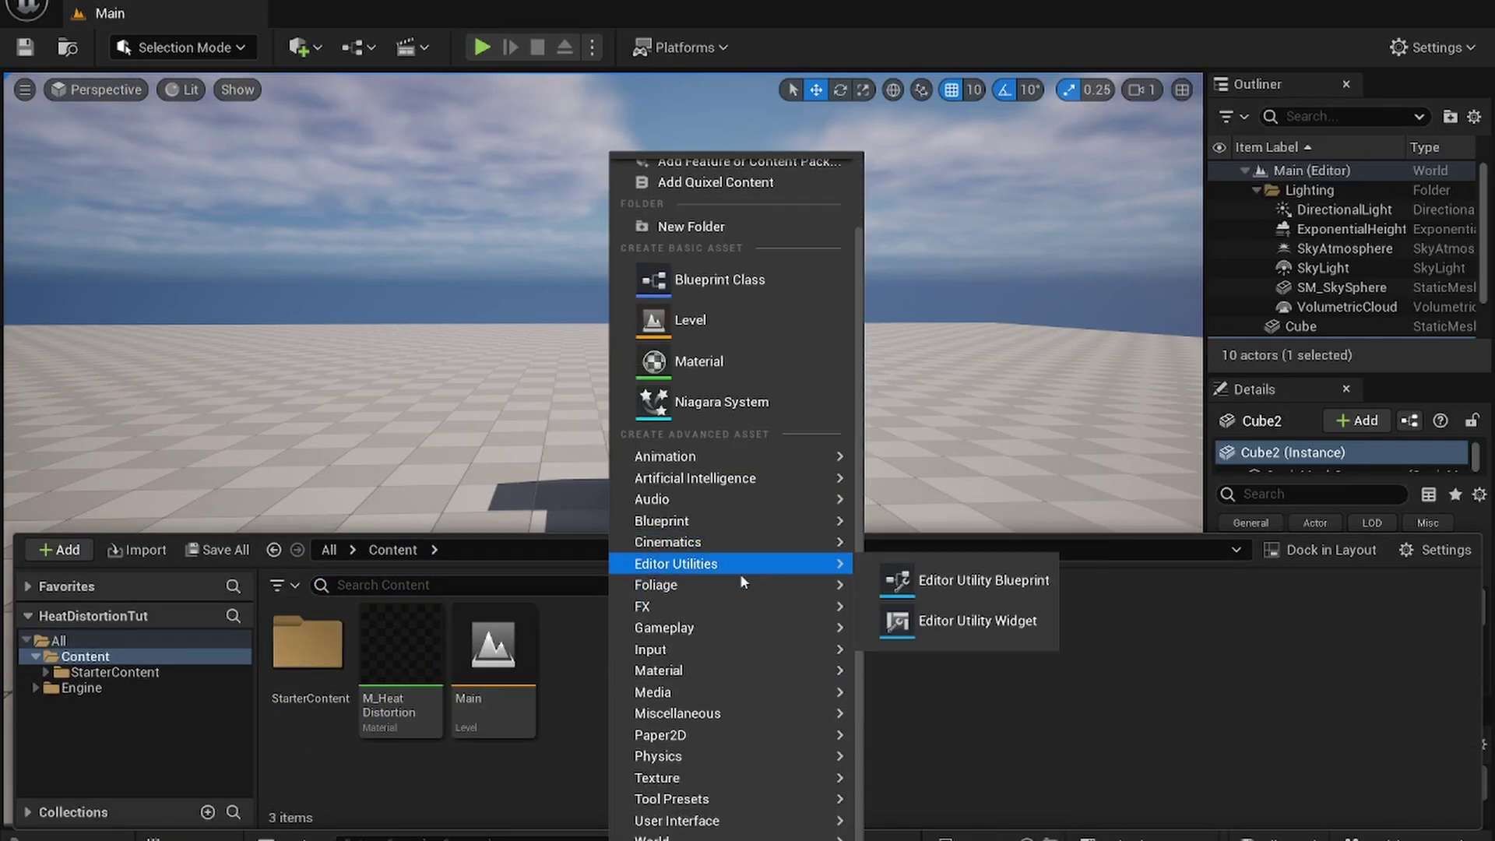
mouse_move(747, 607)
click(950, 666)
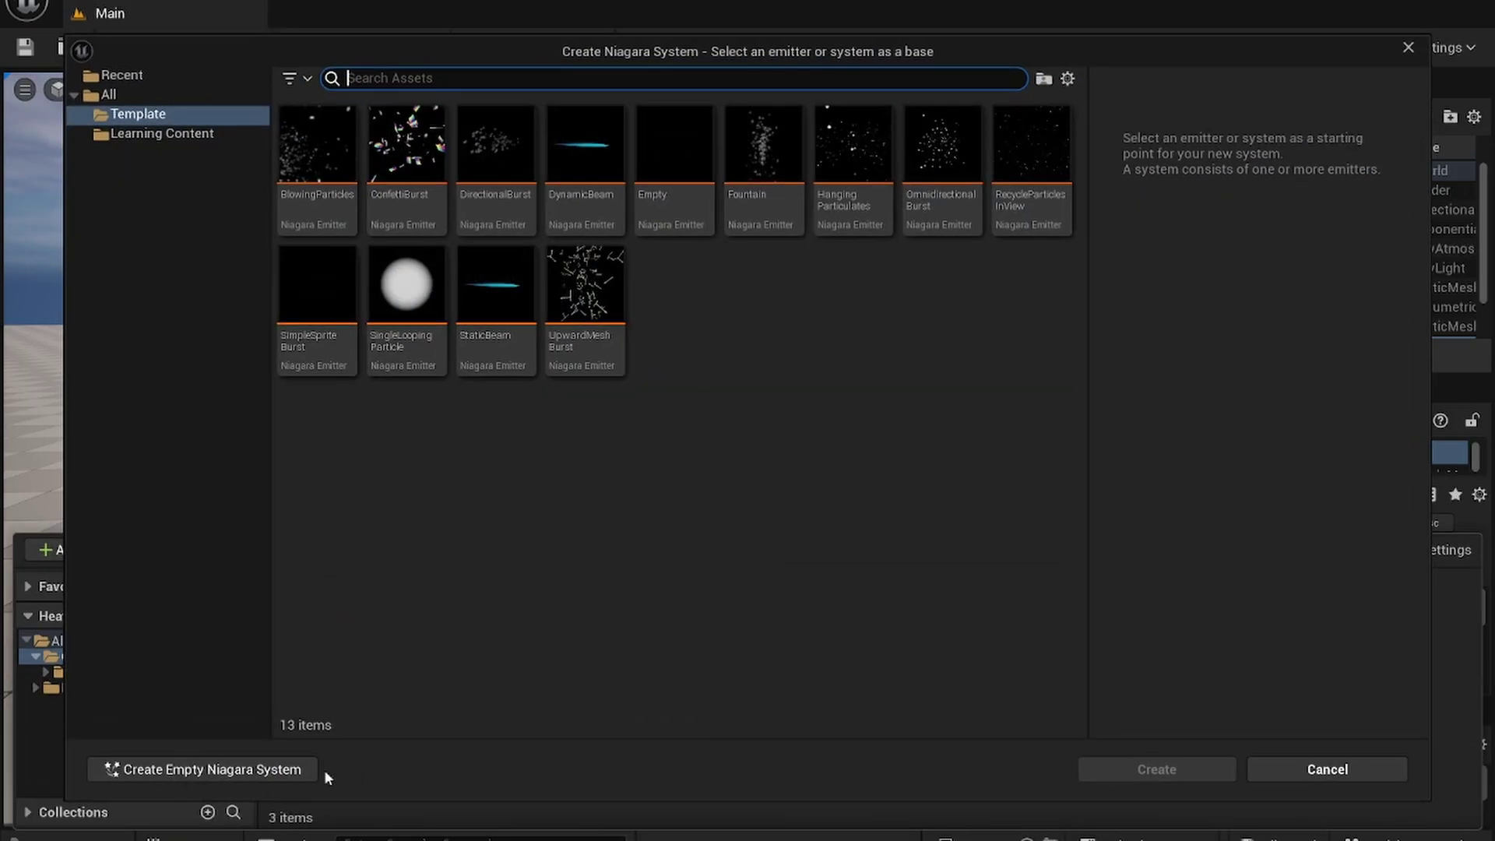
click(212, 768)
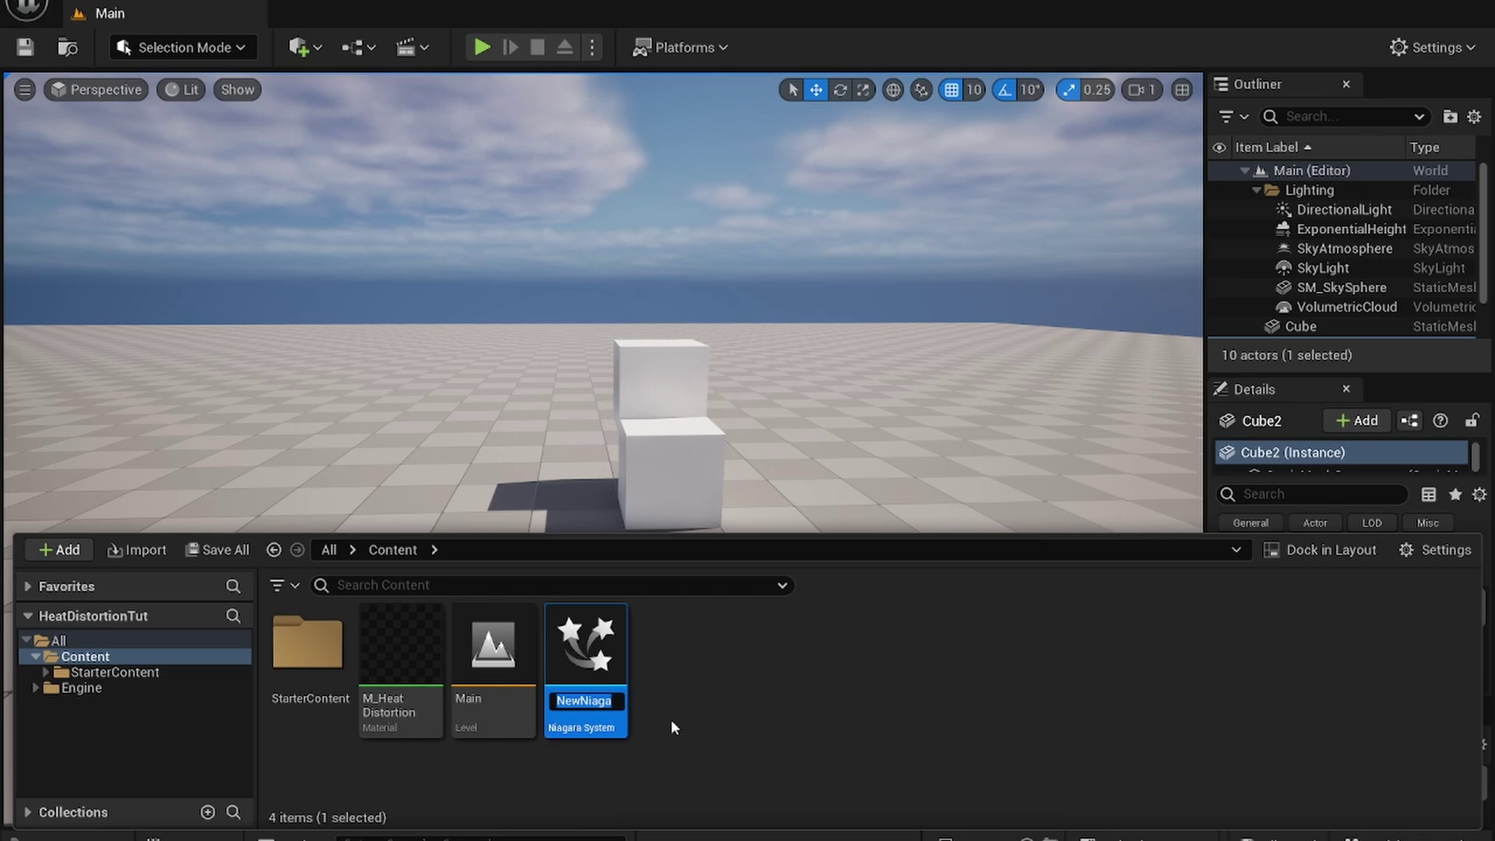
text(NS_H)
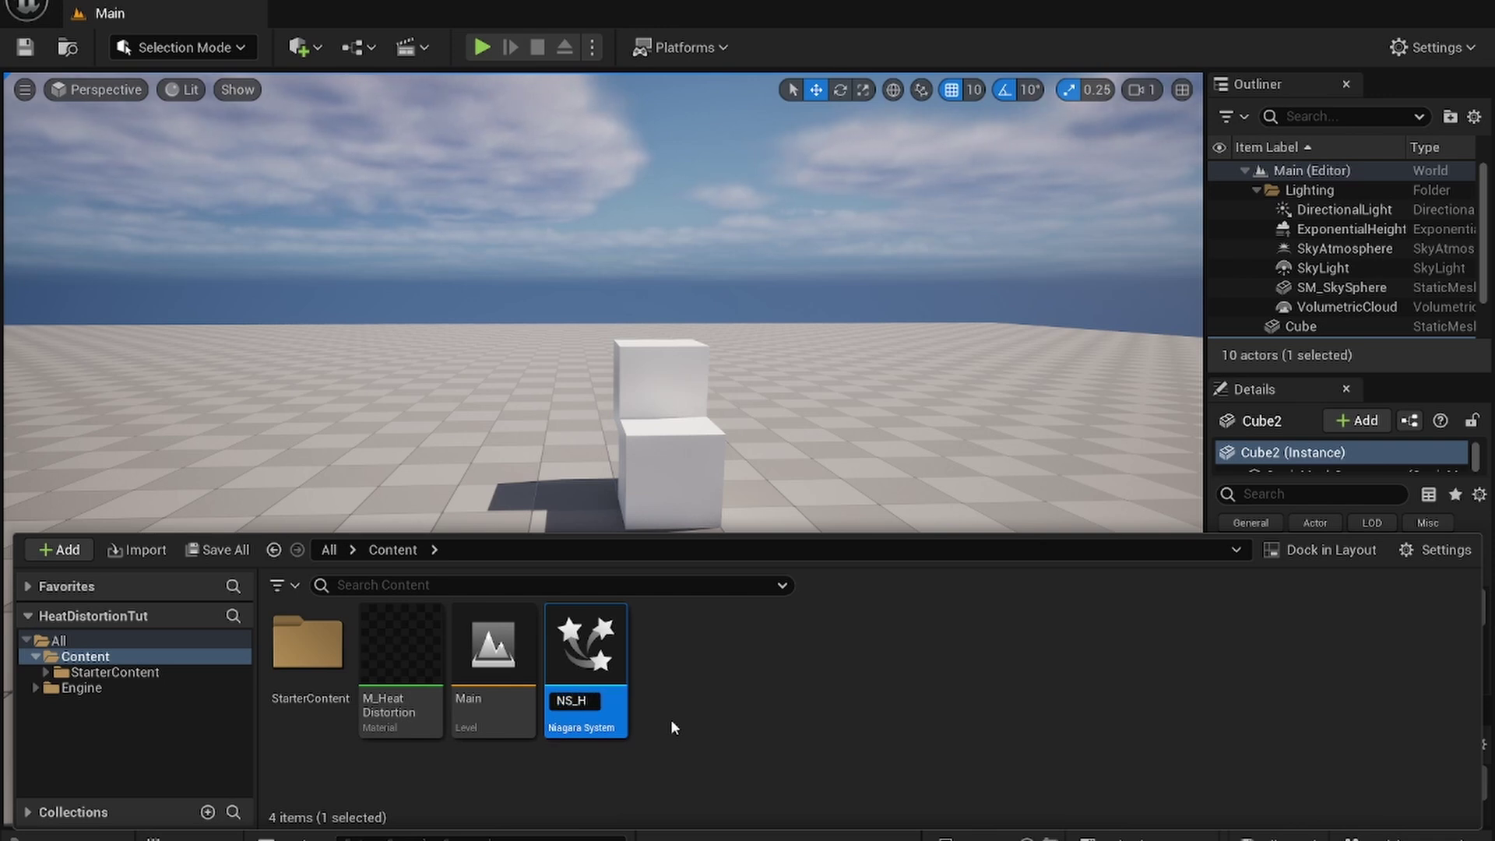
text(eatDistorti)
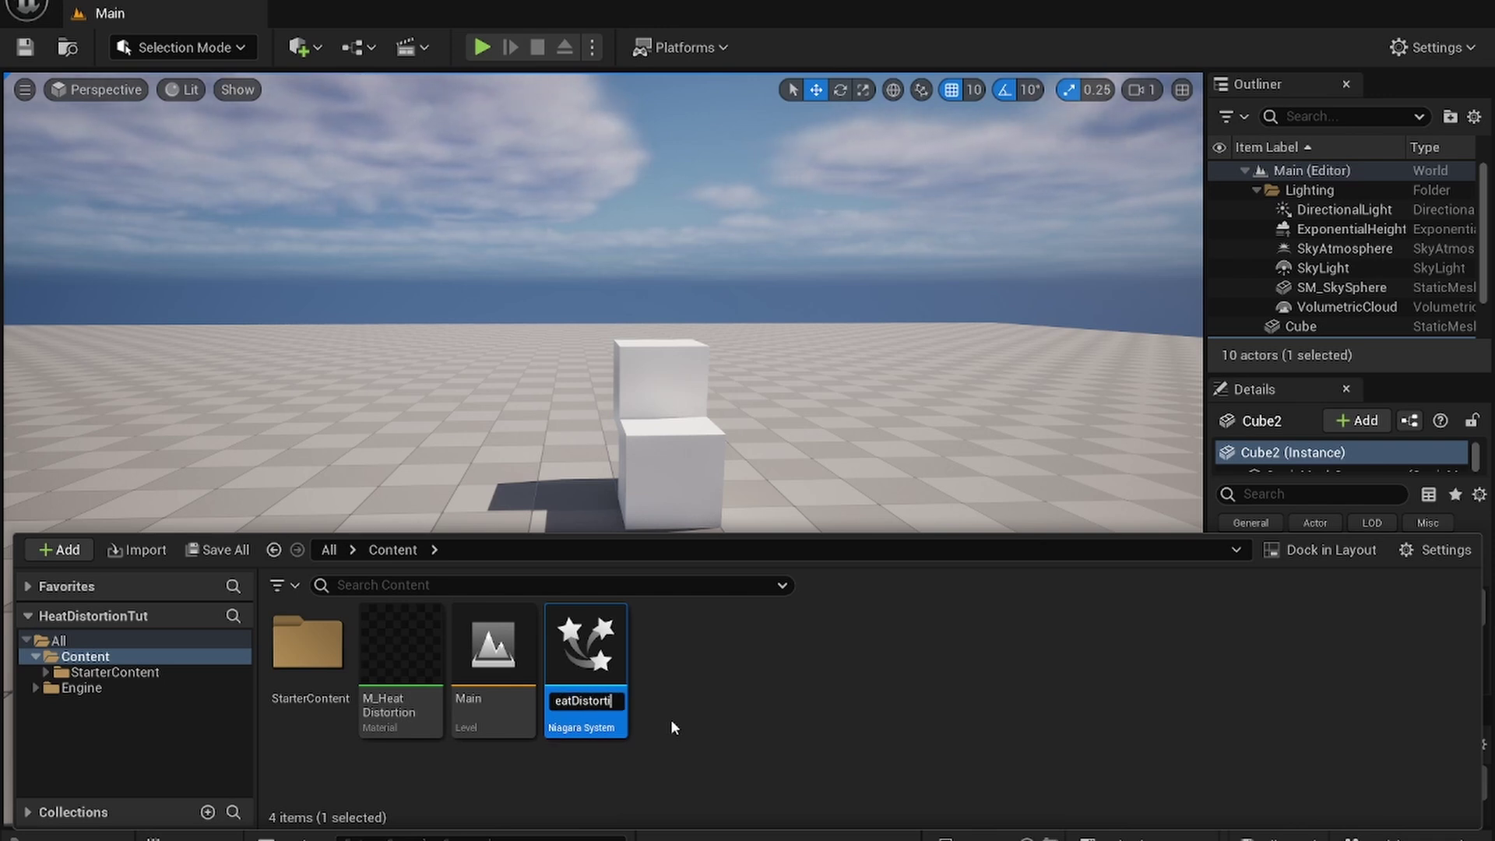
text(on)
key(Return)
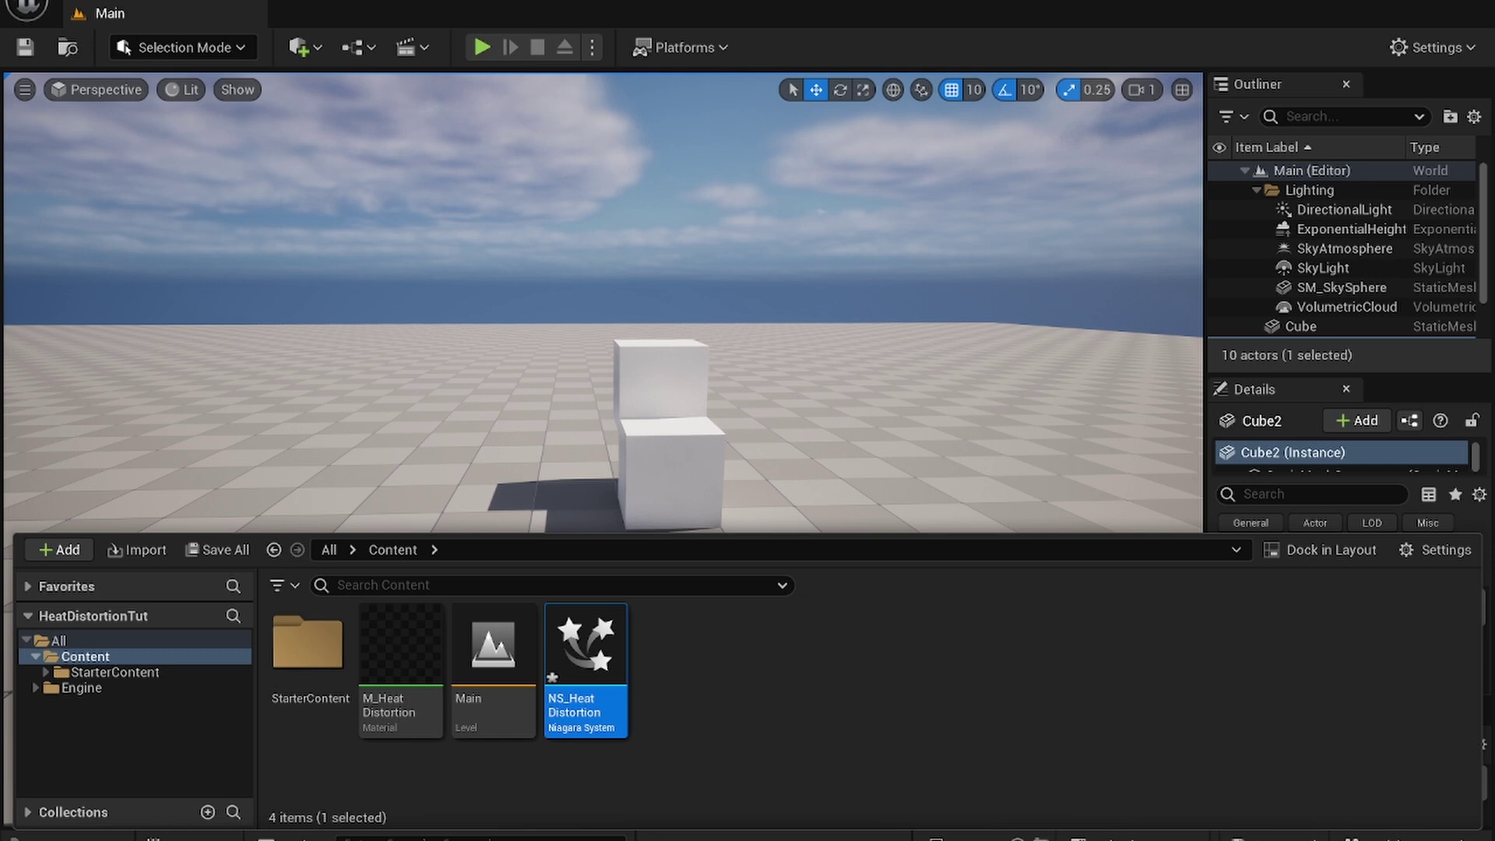
Open NS_HeatDistortion in a docked editor and add an empty emitter beside the system node.
double_click(553, 692)
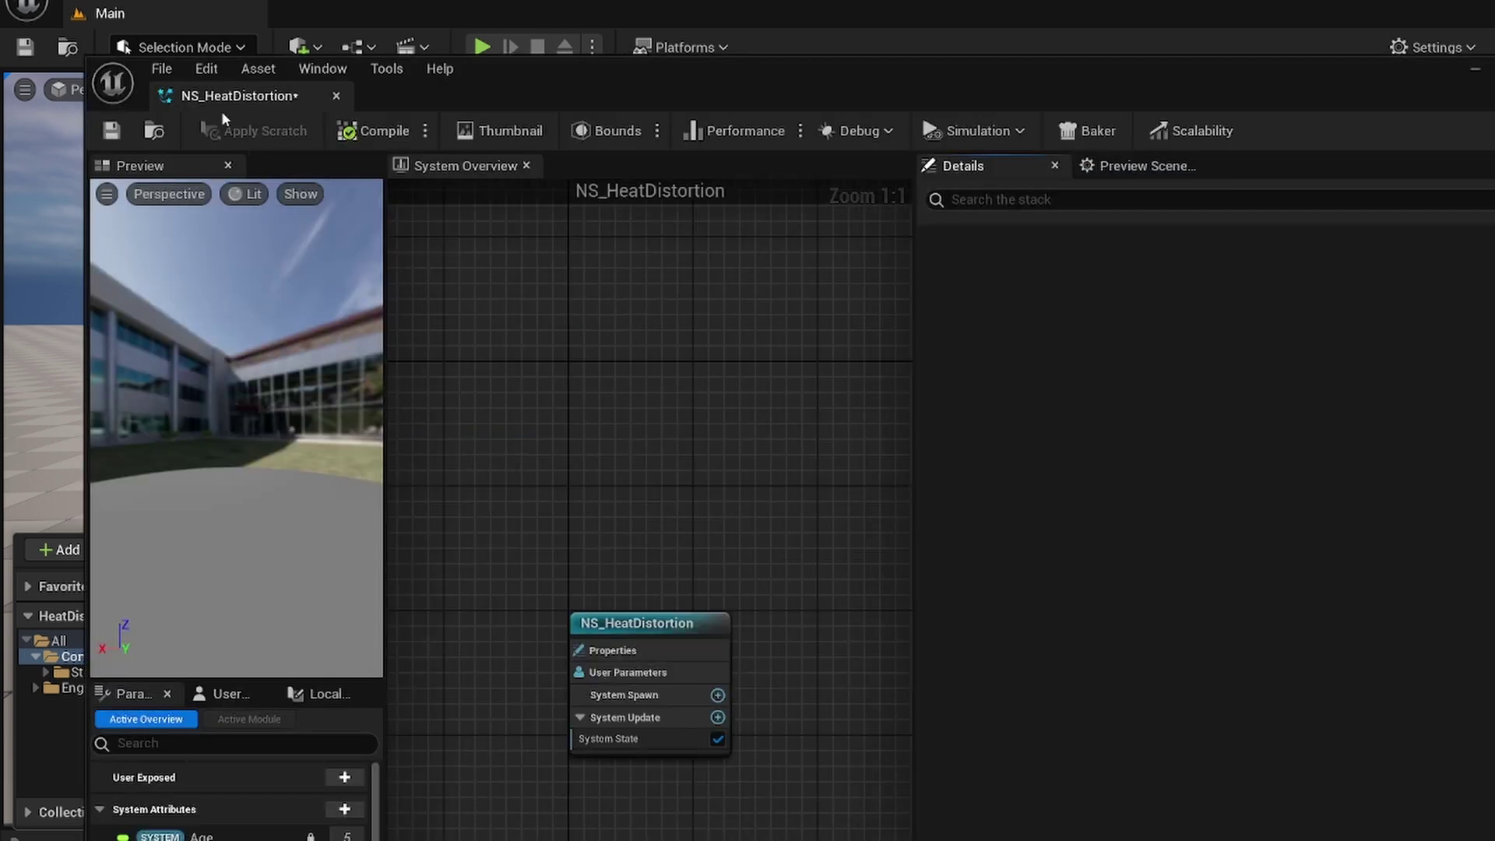
double_click(371, 58)
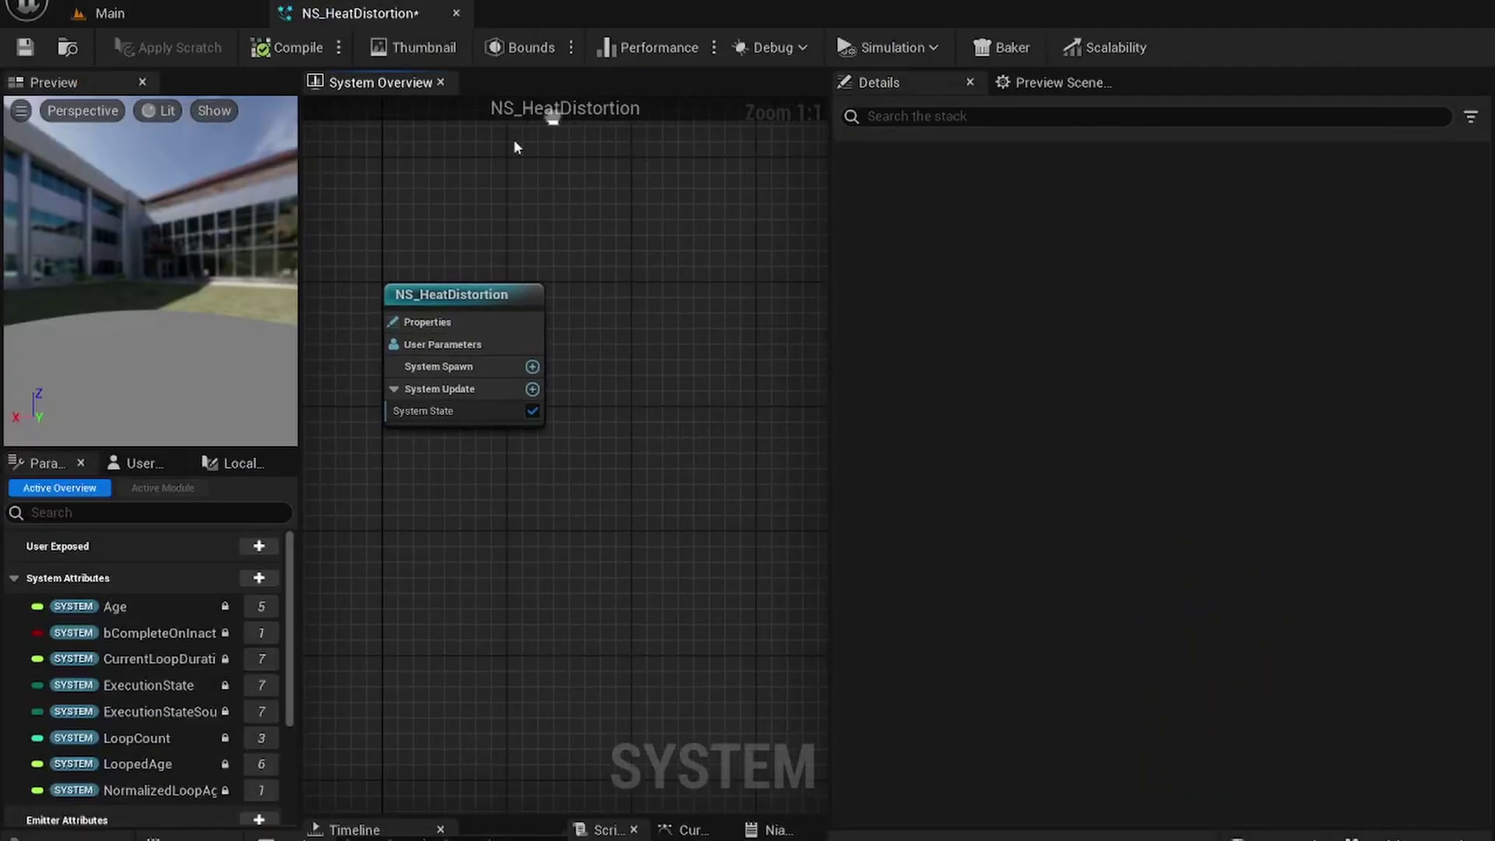
right_click(573, 363)
click(632, 425)
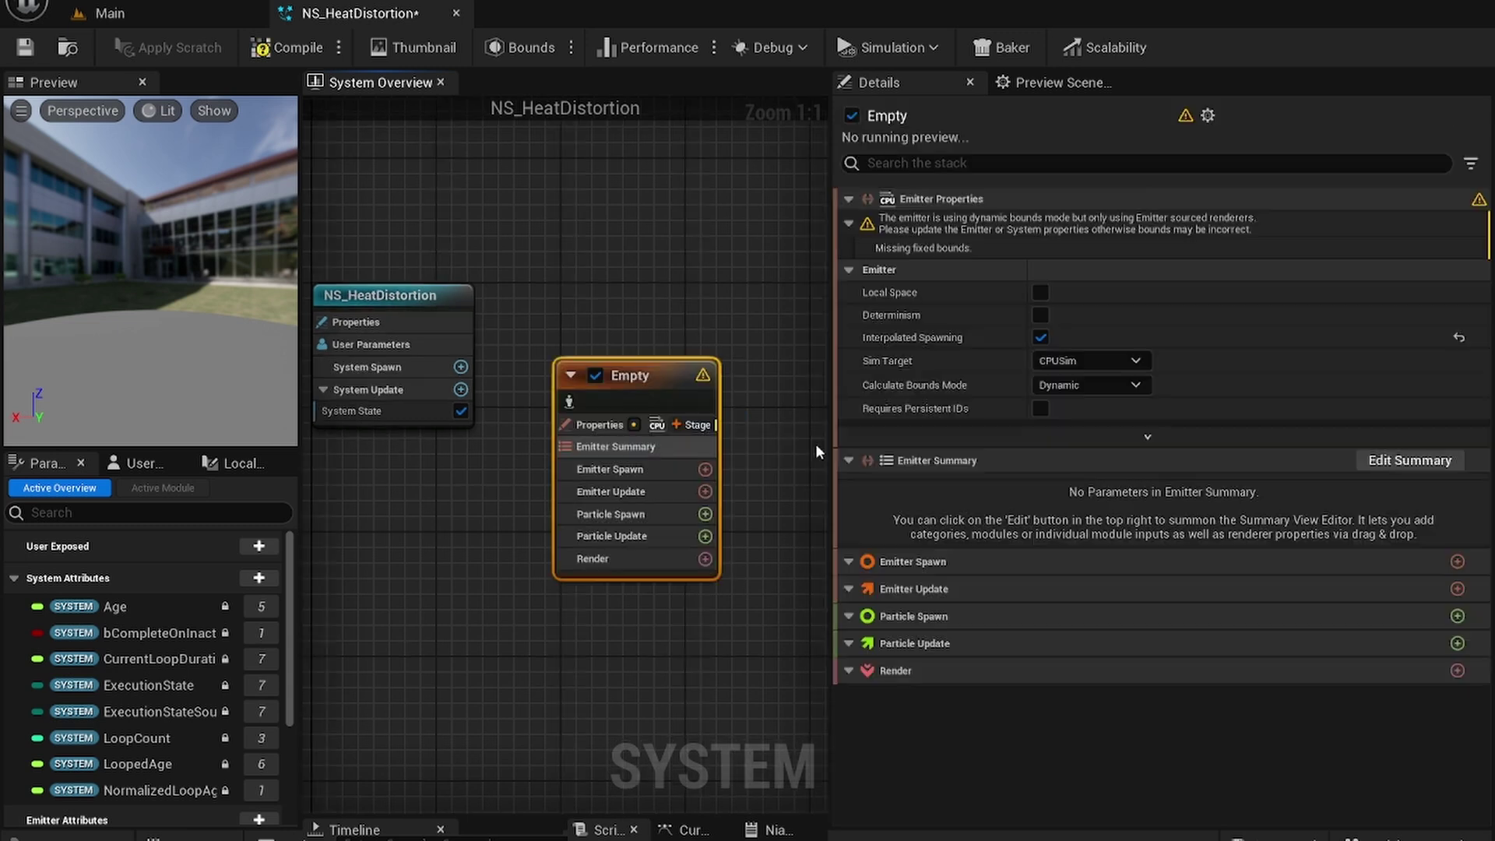
drag(831, 370, 1063, 369)
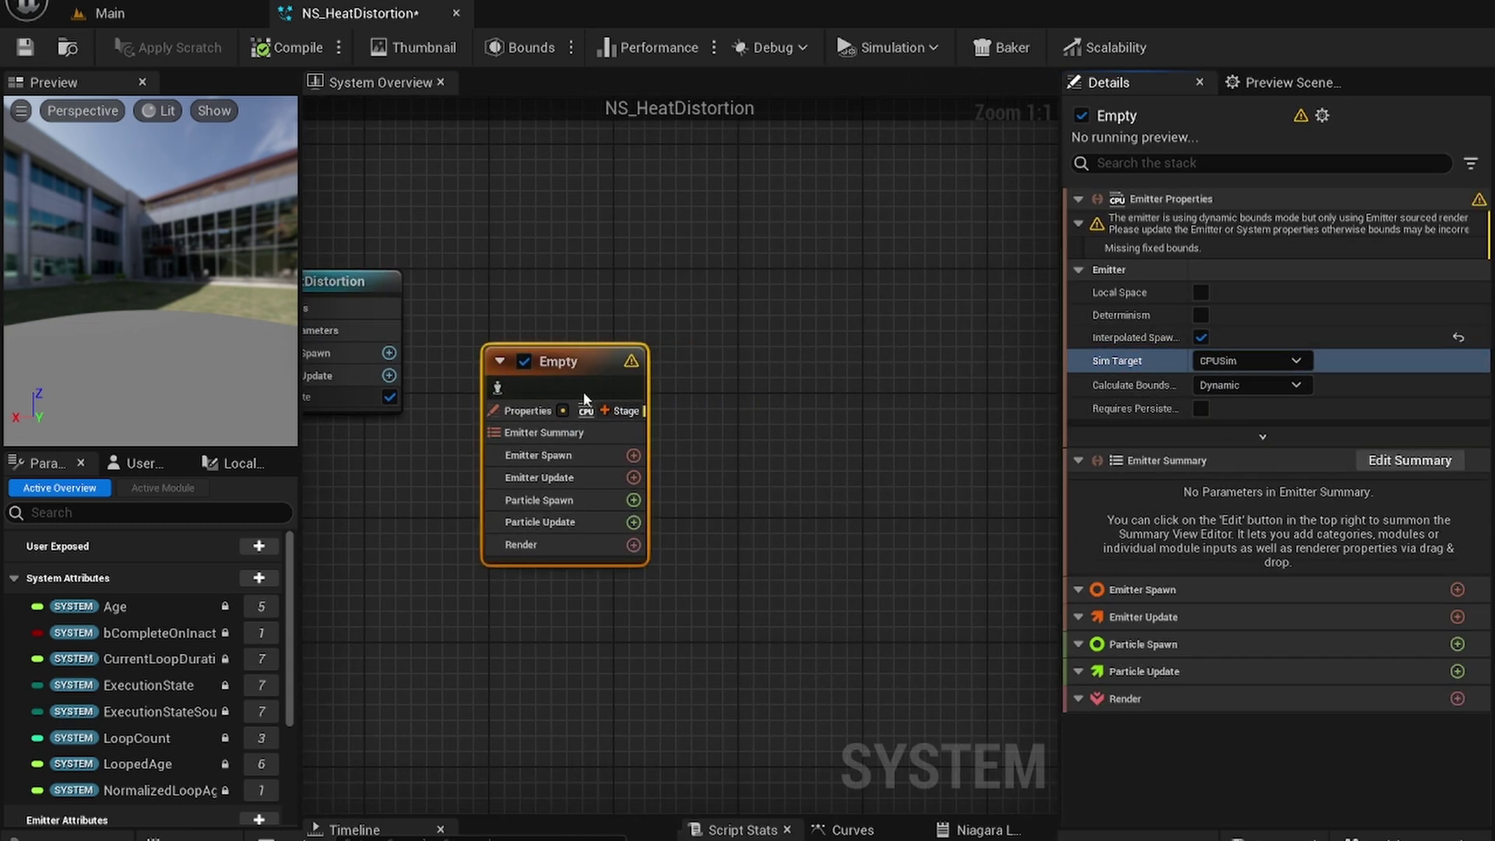
Rename the empty emitter to Distortion and adjust the width of the details area.
key(F2)
text(Dist)
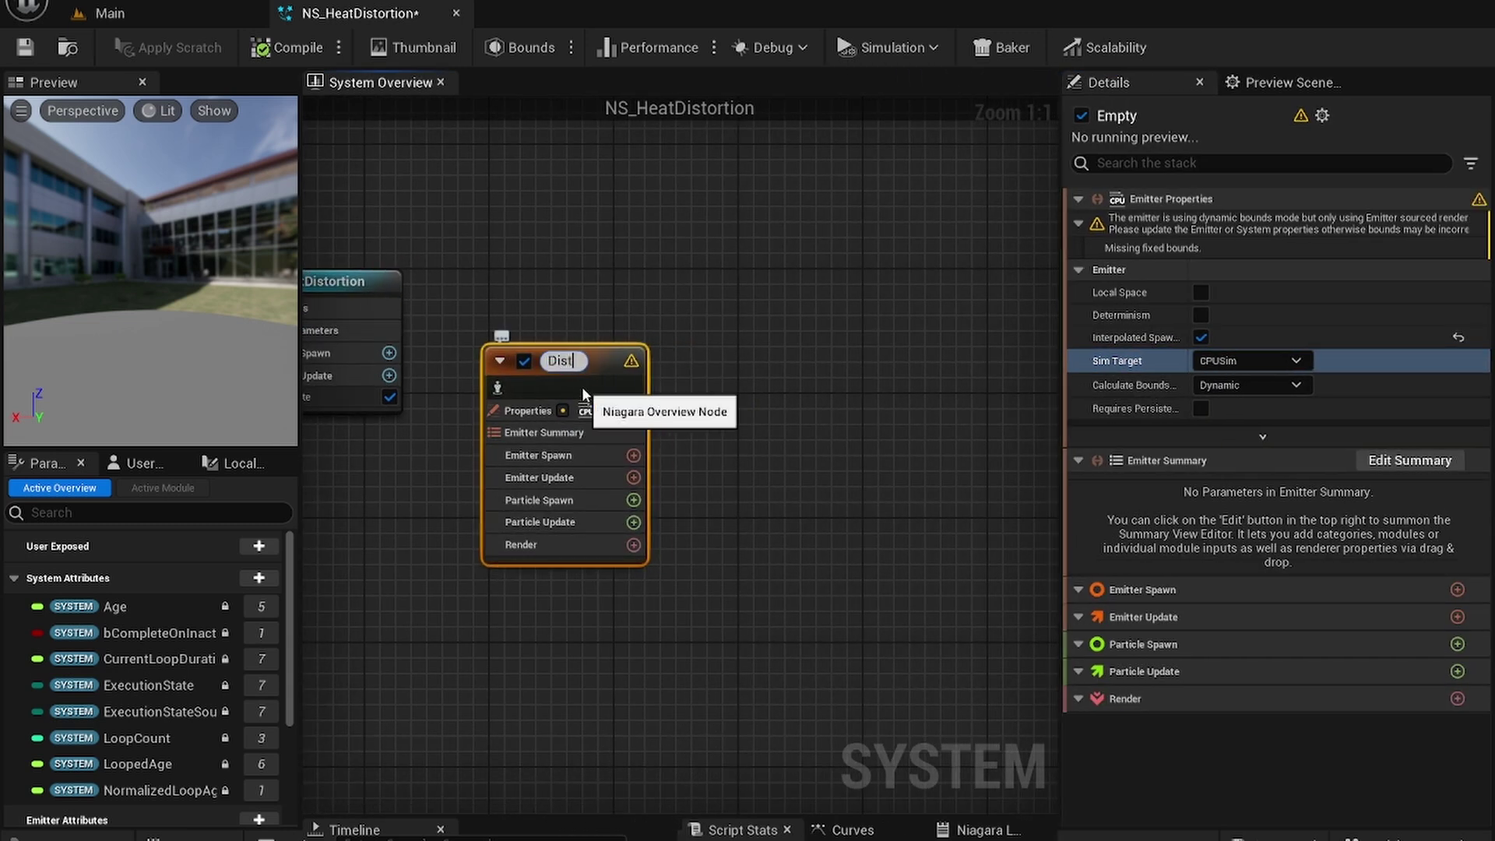
text(ortion)
key(Return)
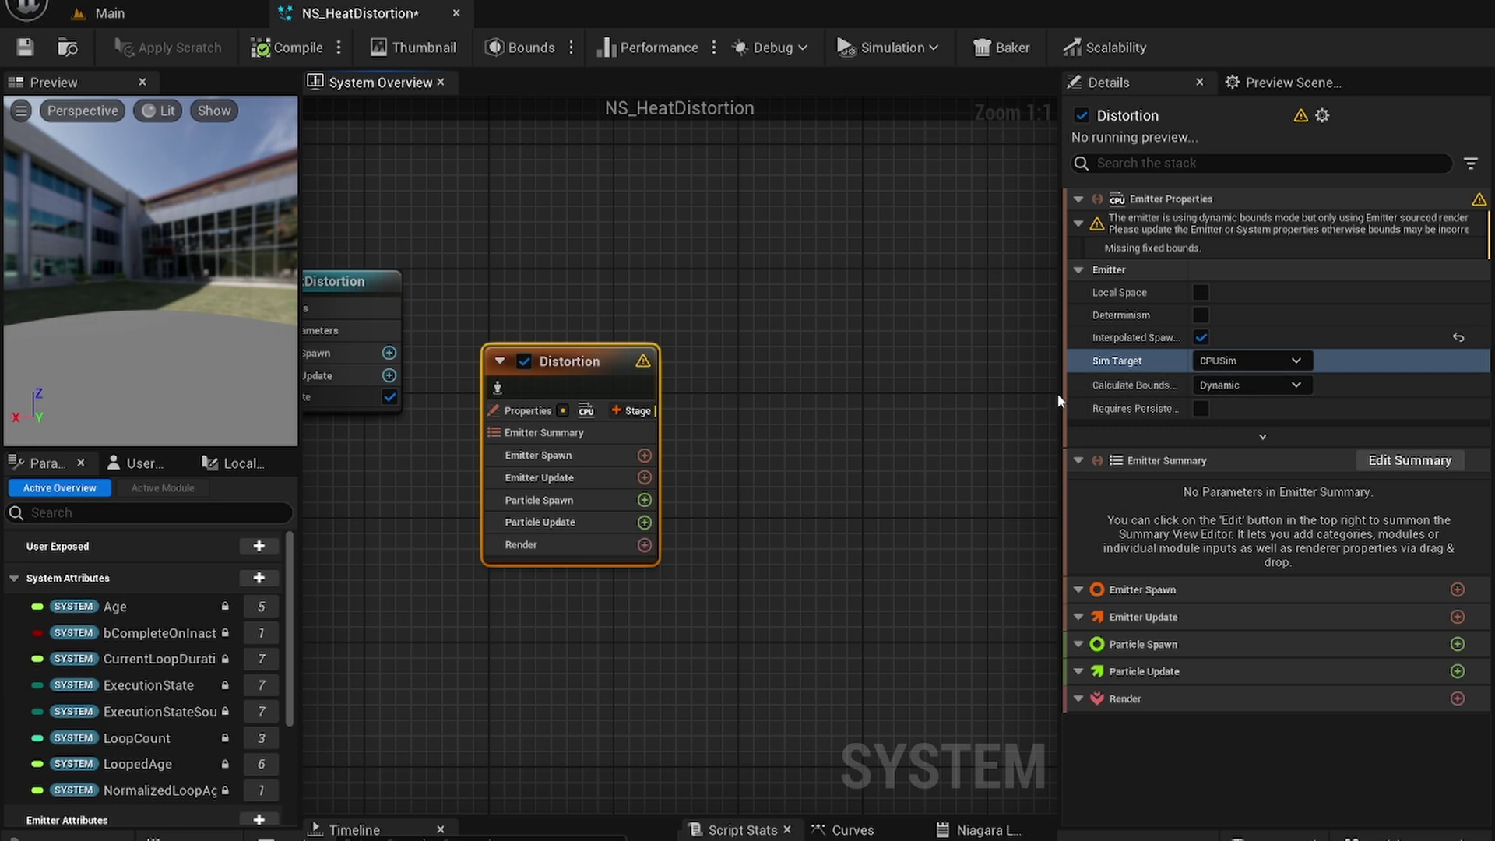
drag(1062, 391, 968, 391)
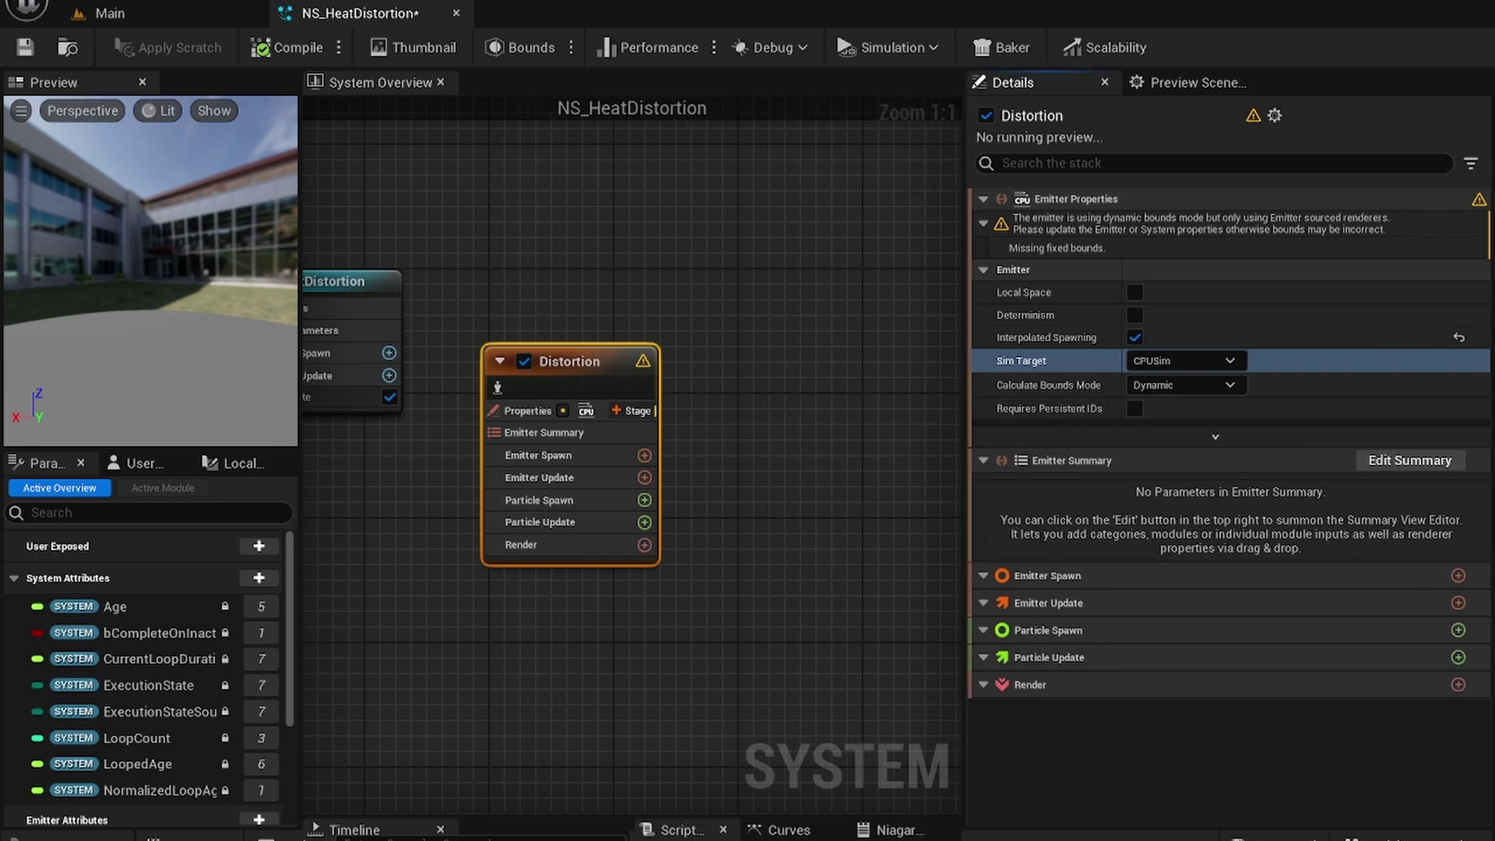
Add a Sprite Renderer to the Distortion emitter and set its material to M_HeatDistortion.
click(644, 545)
text(s)
key(Return)
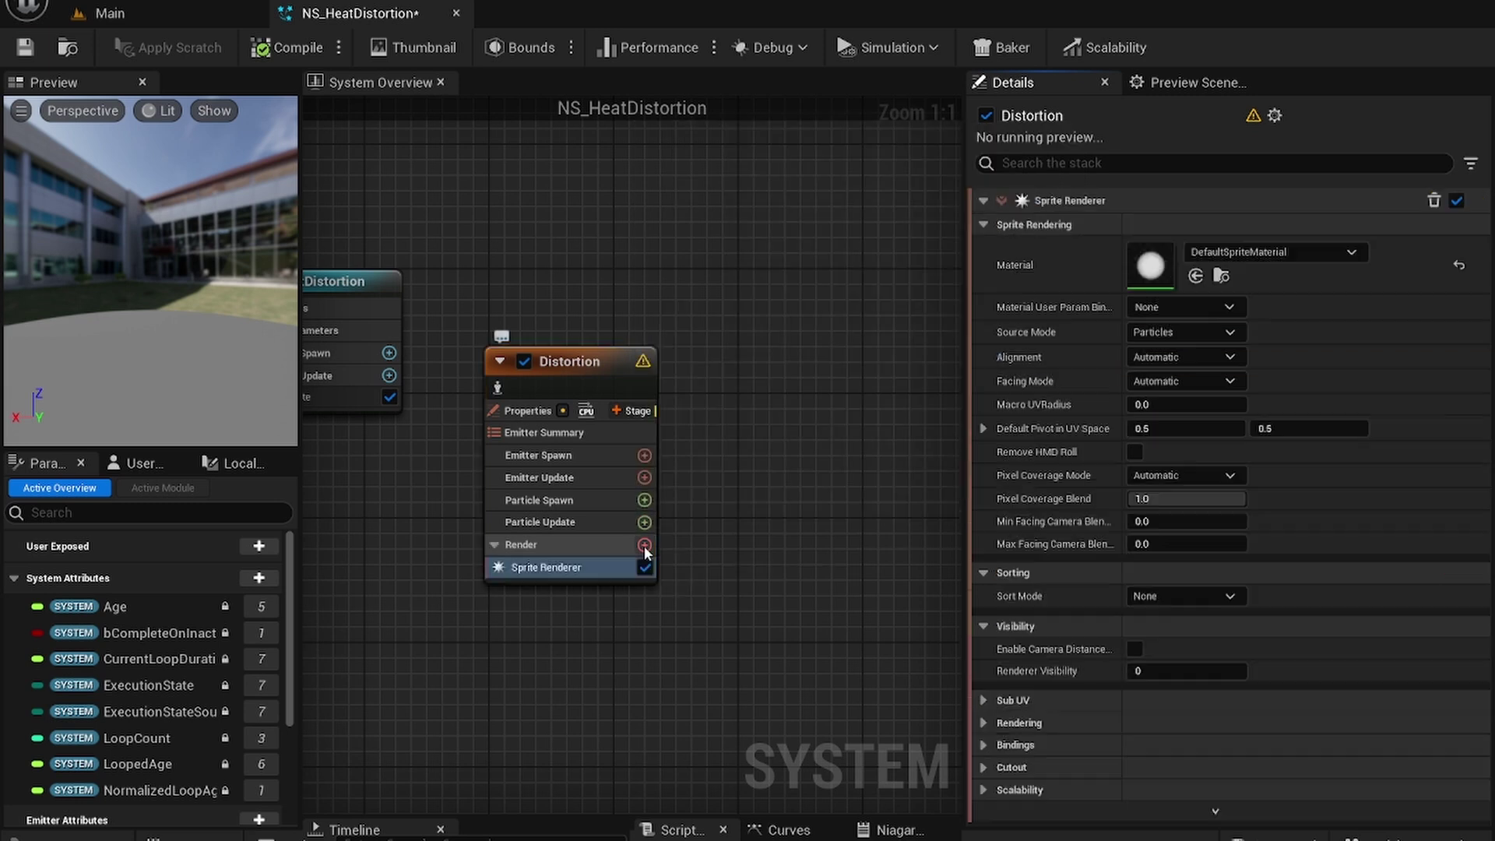
click(1228, 251)
text(hea)
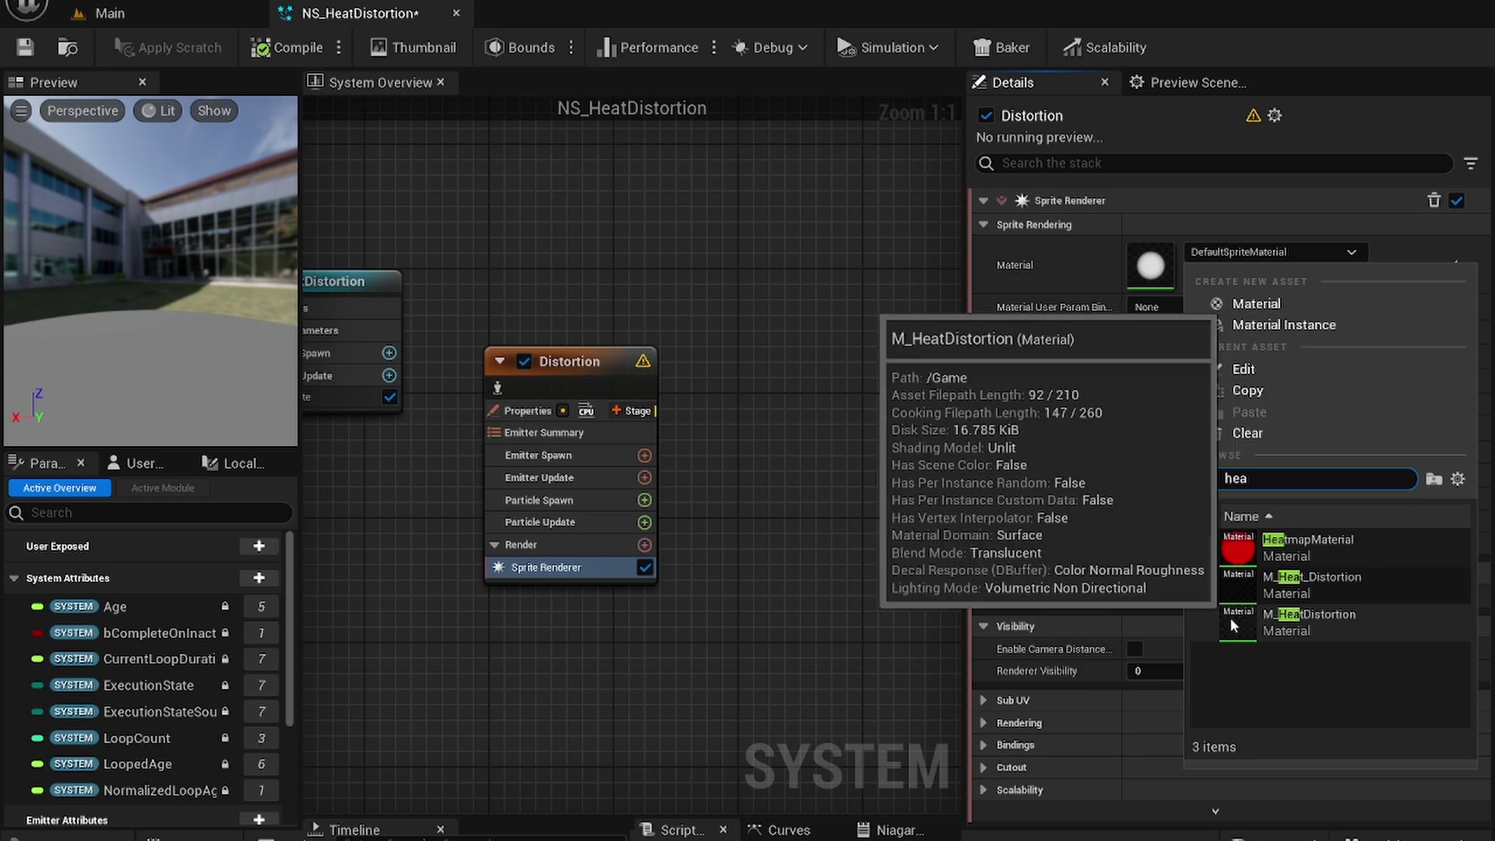
click(1309, 627)
right_drag(744, 454, 779, 429)
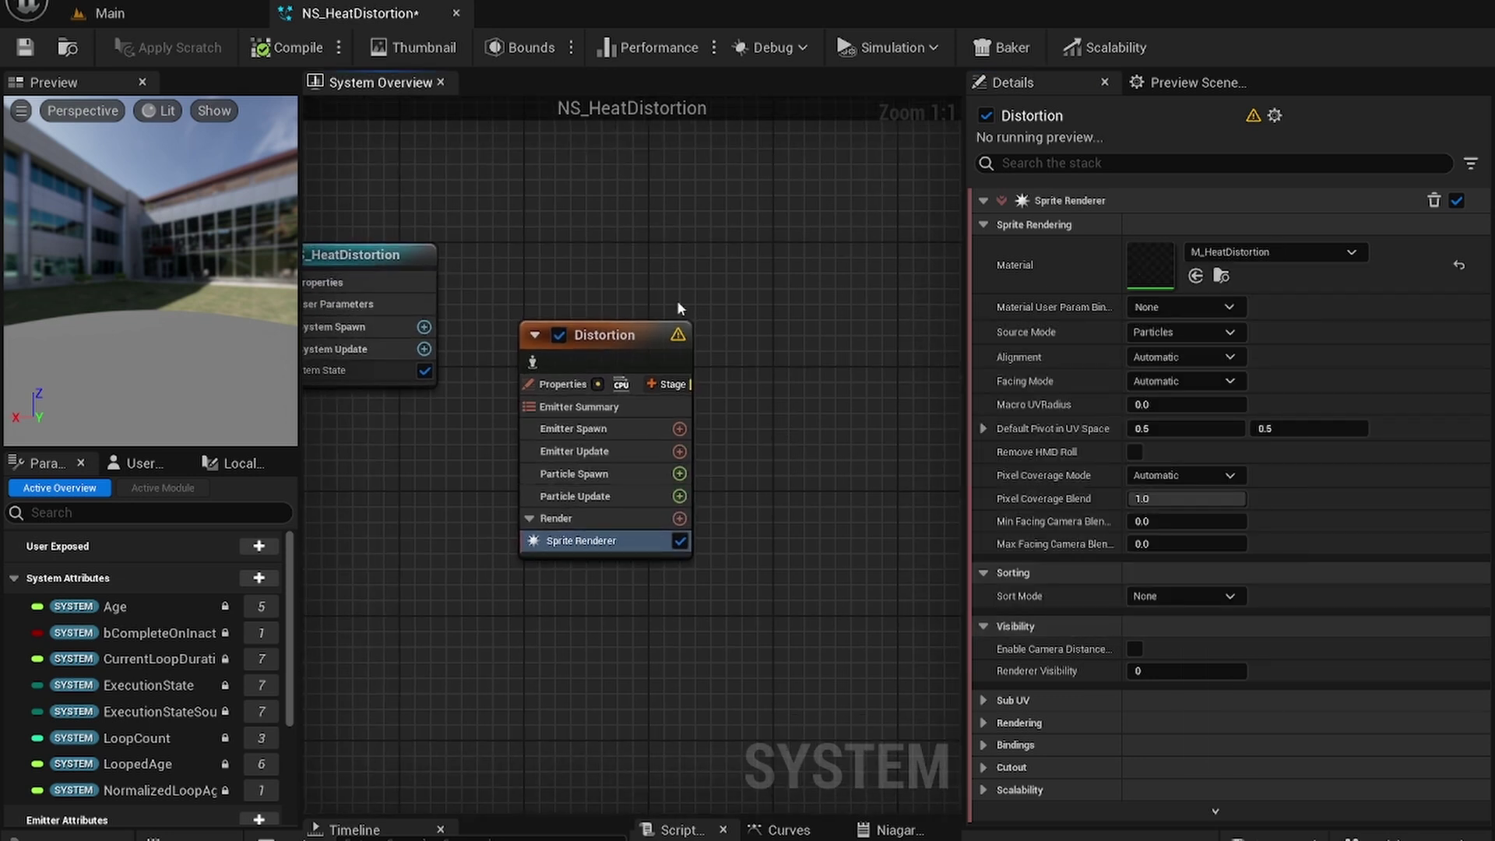
Set the Sprite Renderer's facing mode to Face Camera Plane and its alignment to Unaligned.
click(1173, 386)
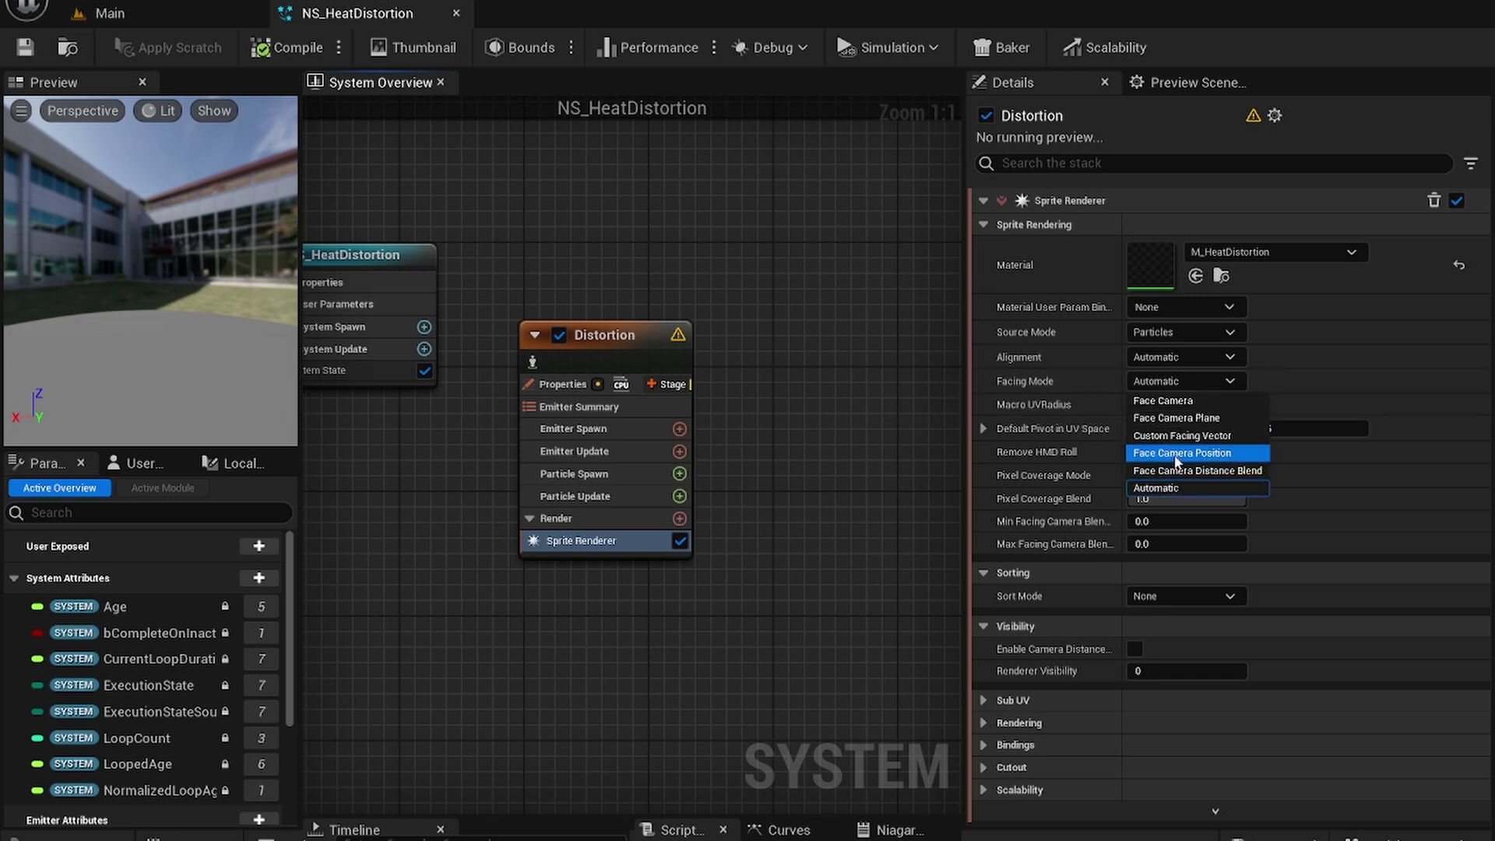
click(1174, 421)
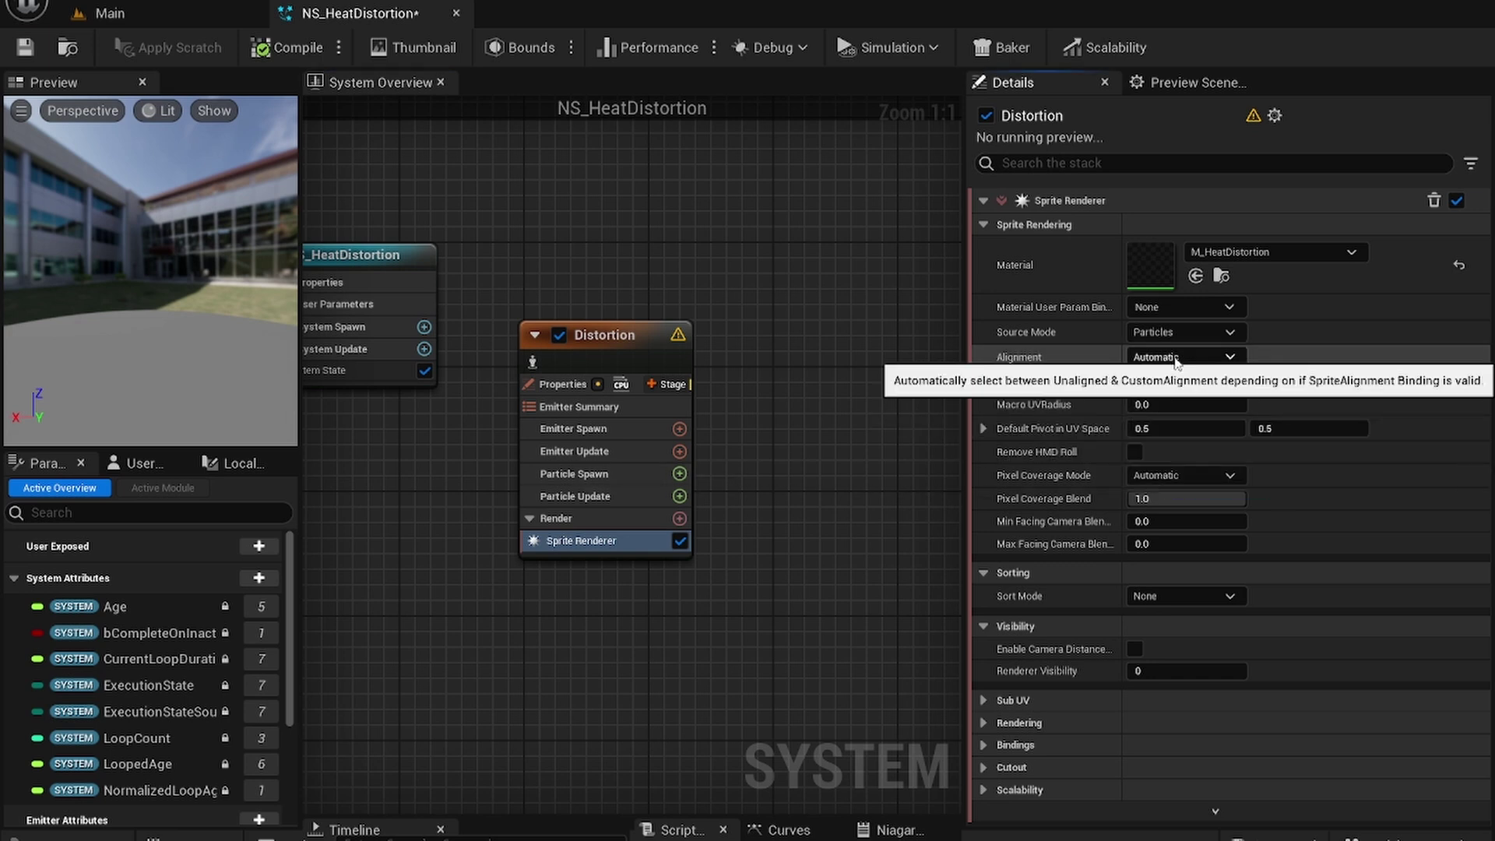
click(1176, 358)
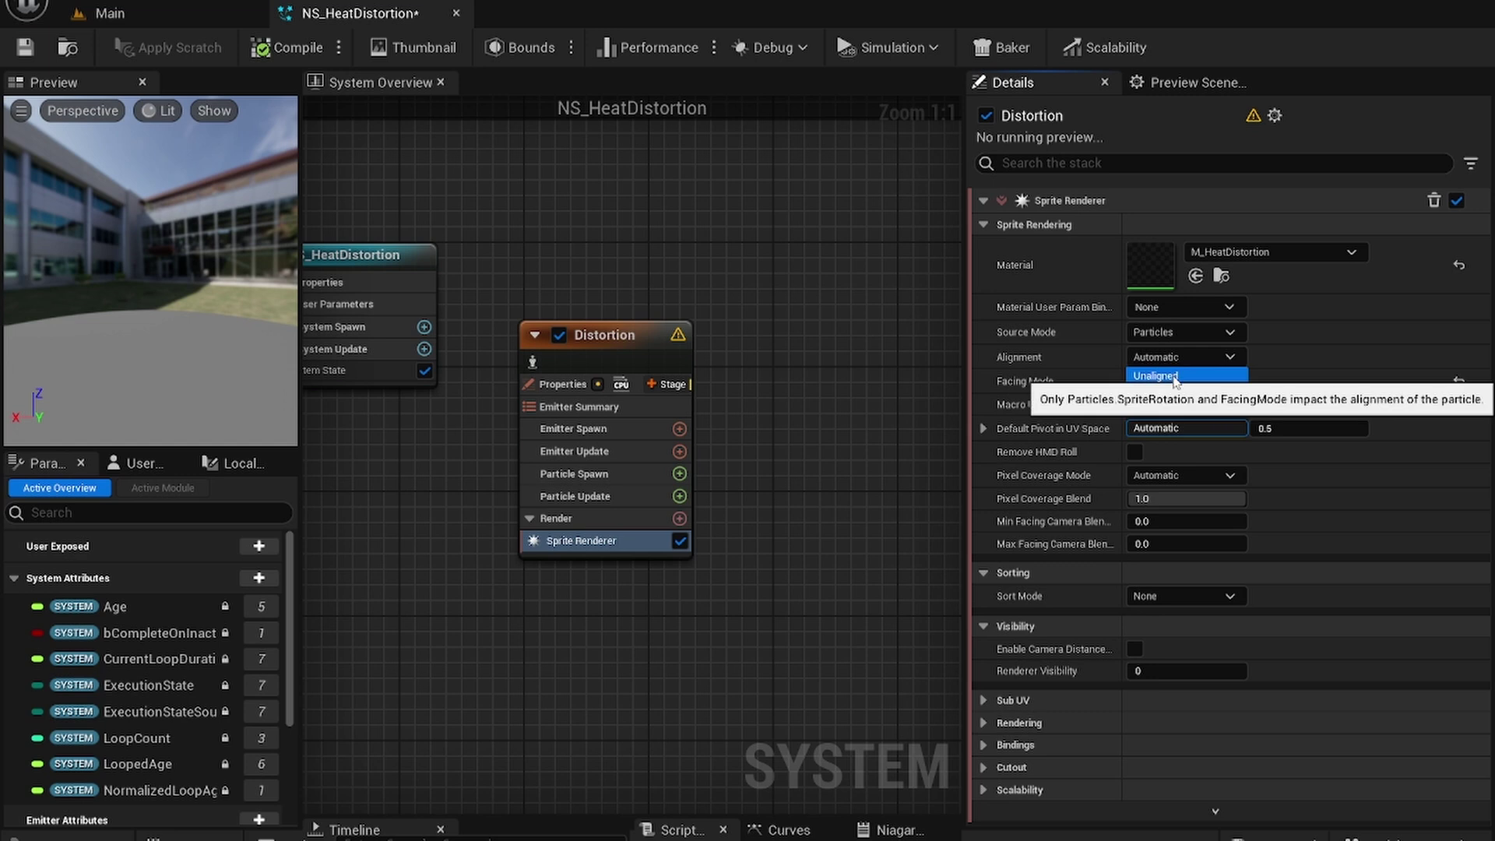
click(1155, 375)
right_drag(862, 381, 905, 376)
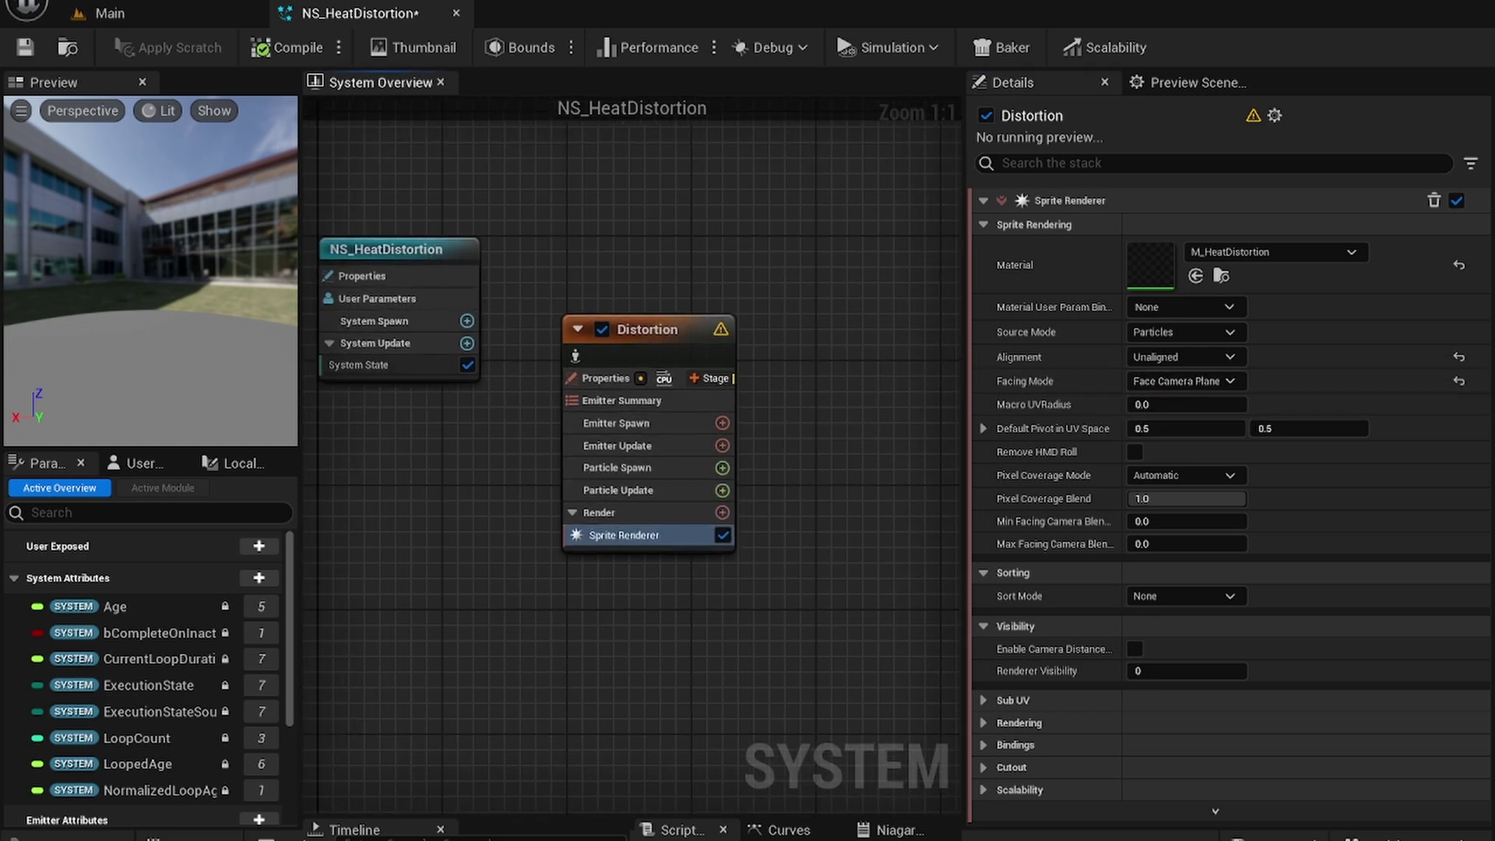
Add a Dynamic Material Parameters module to the Distortion emitter's Particle Update group.
click(727, 489)
text(dynami)
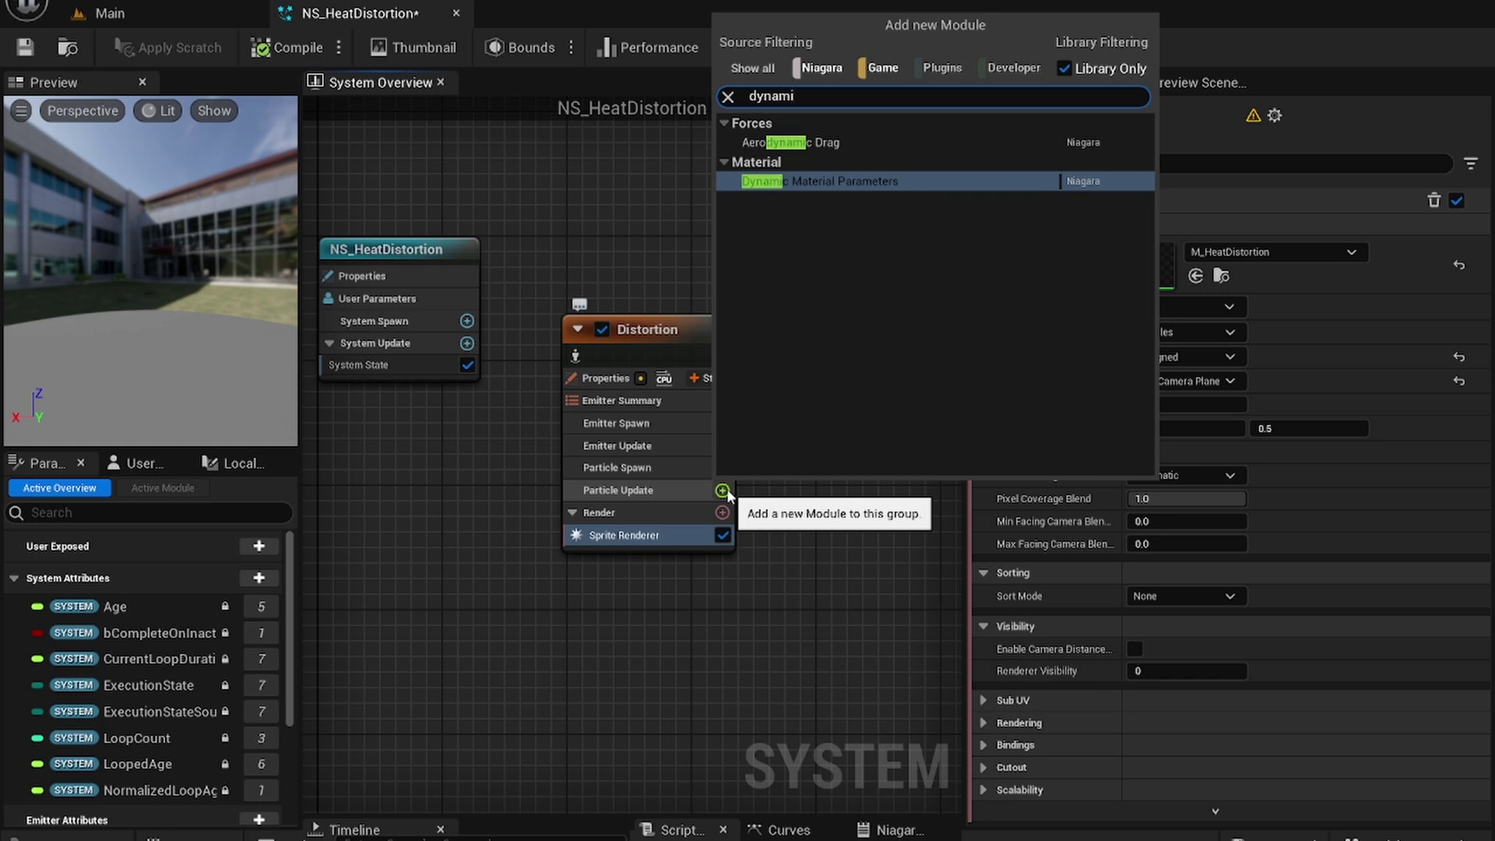
key(Return)
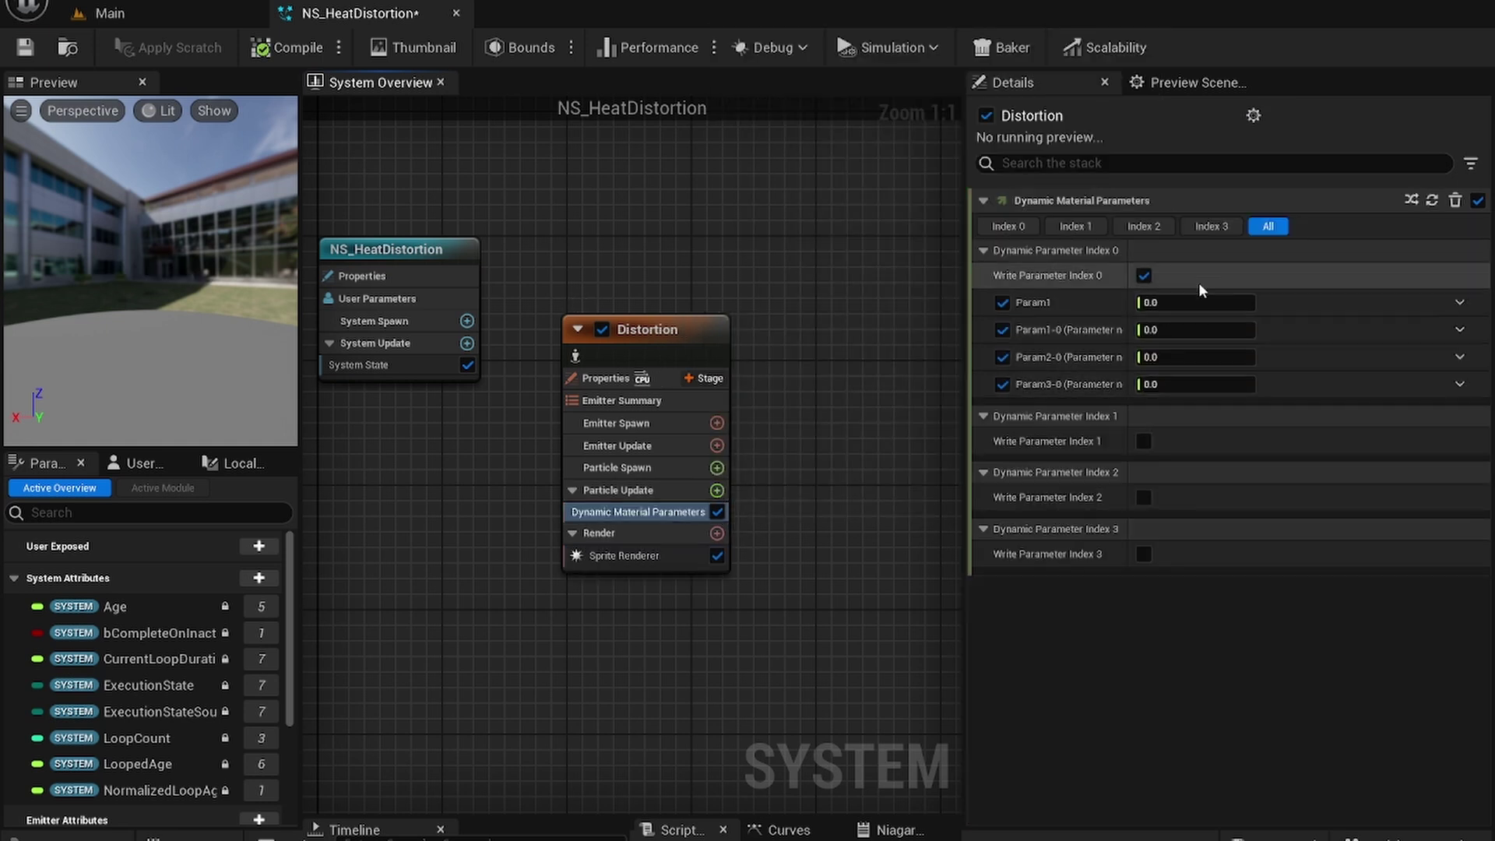
right_drag(854, 260, 816, 264)
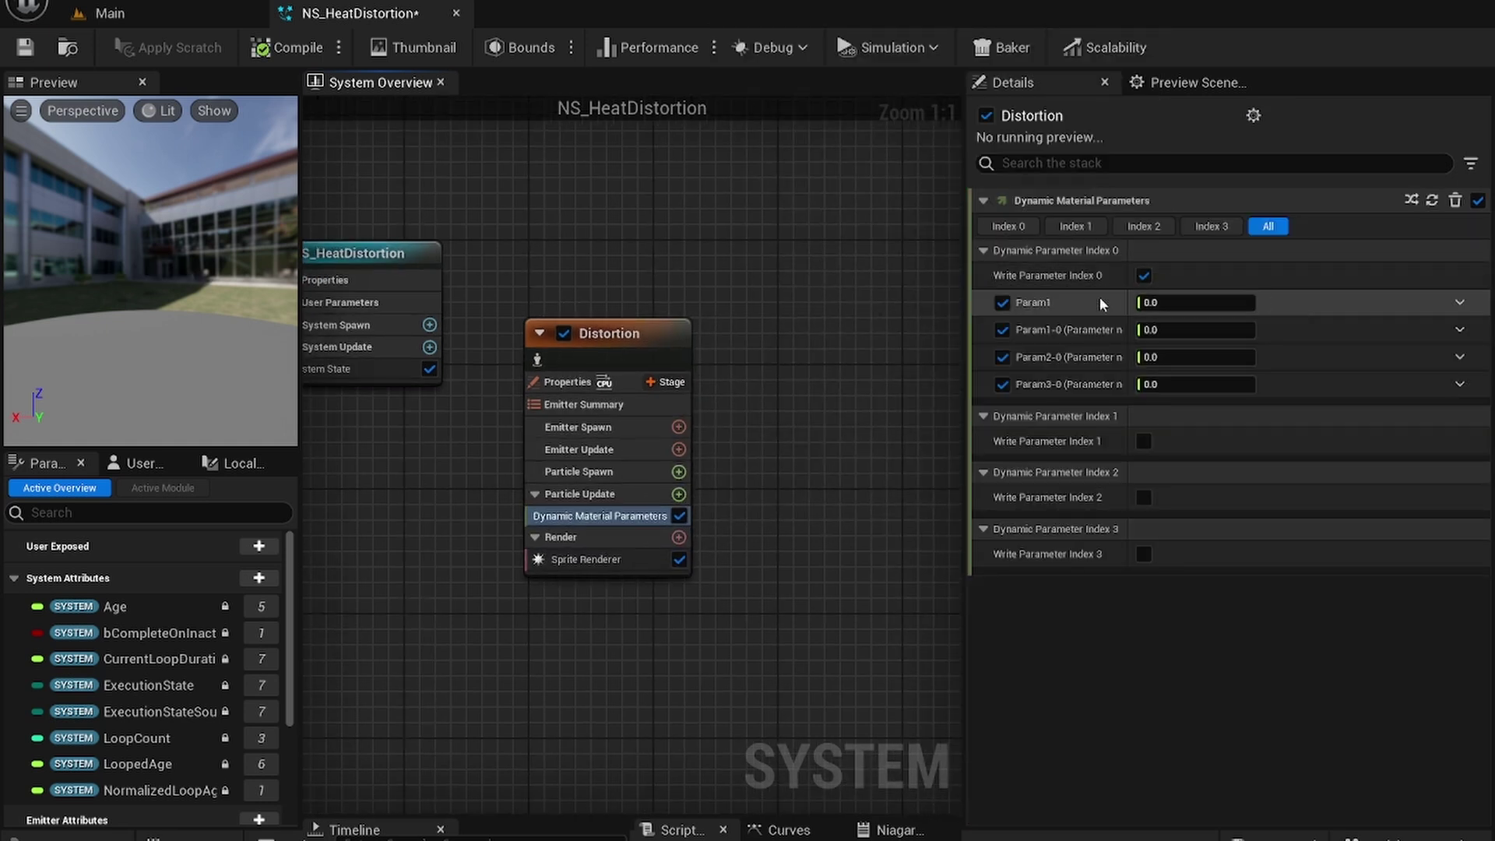
Drive Param1 of the Dynamic Material Parameters with a Float from Curve input.
click(1456, 303)
text(curve)
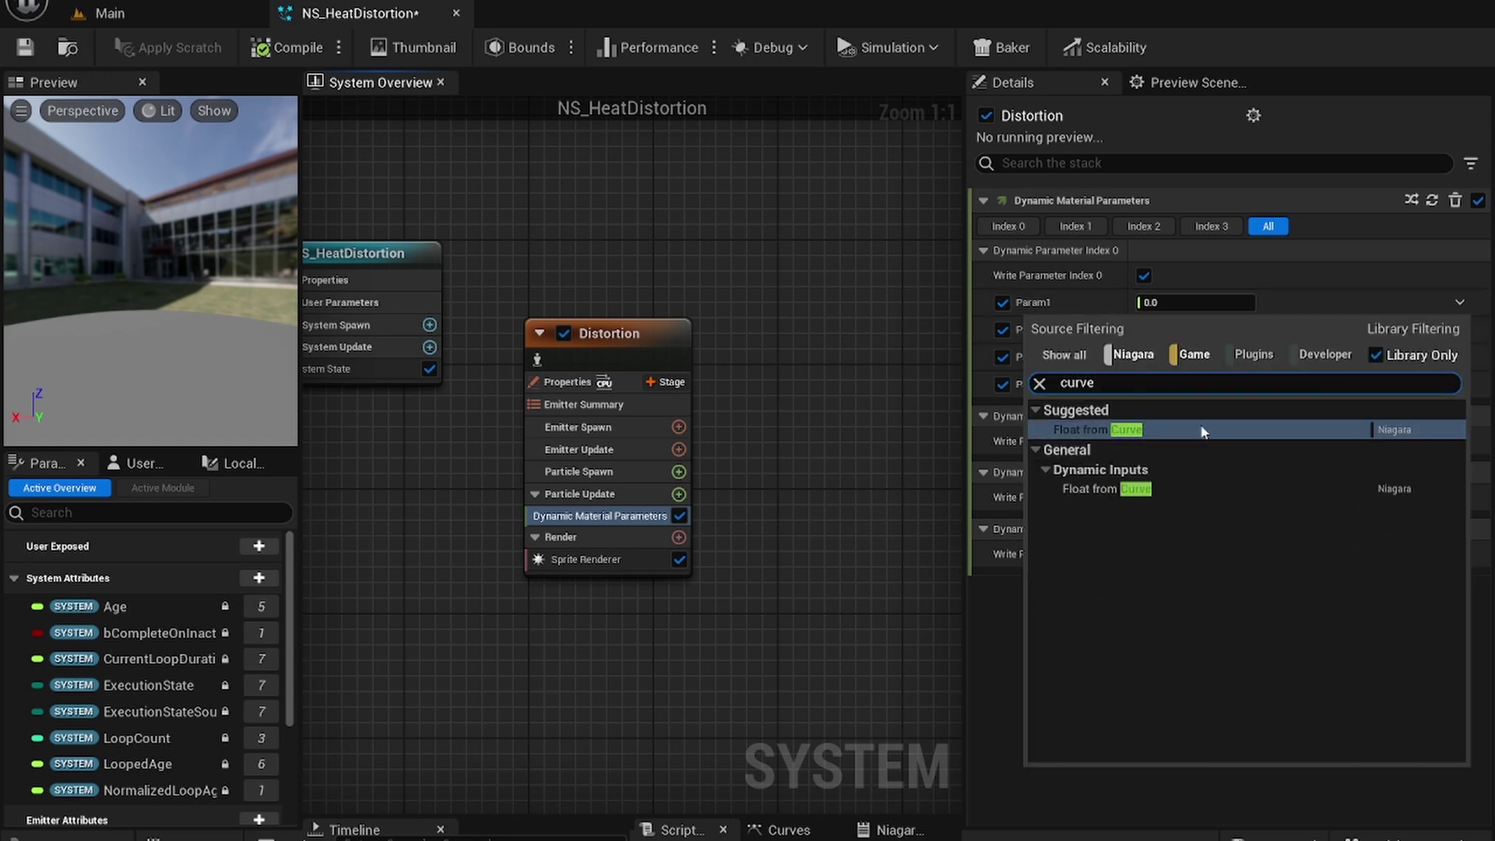
click(1207, 429)
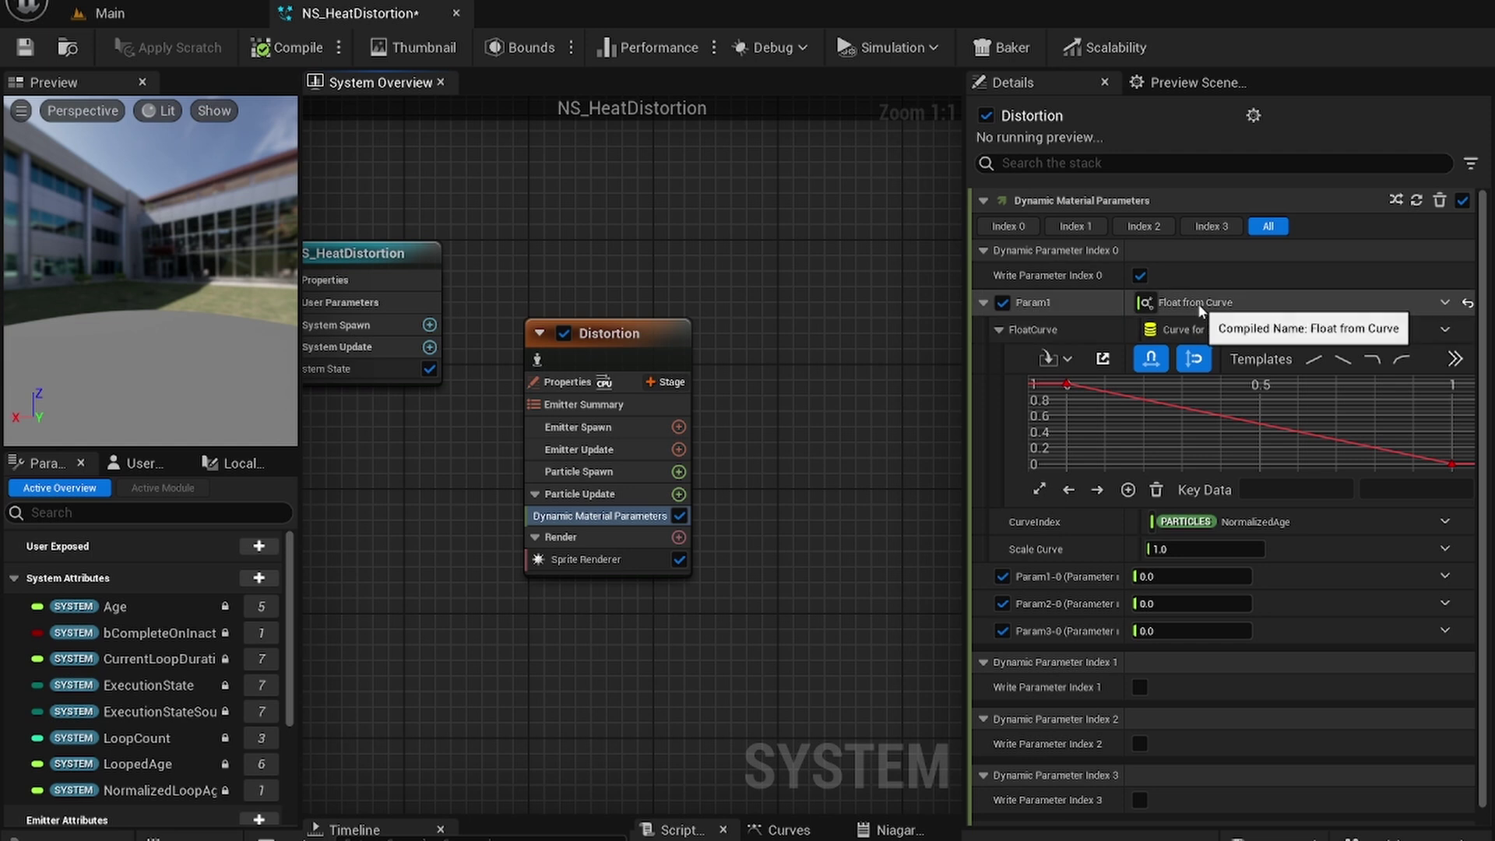
Set the Param1 curve's first key to 0, add a key of 0.7 at time 0.5, and save the system.
click(1067, 385)
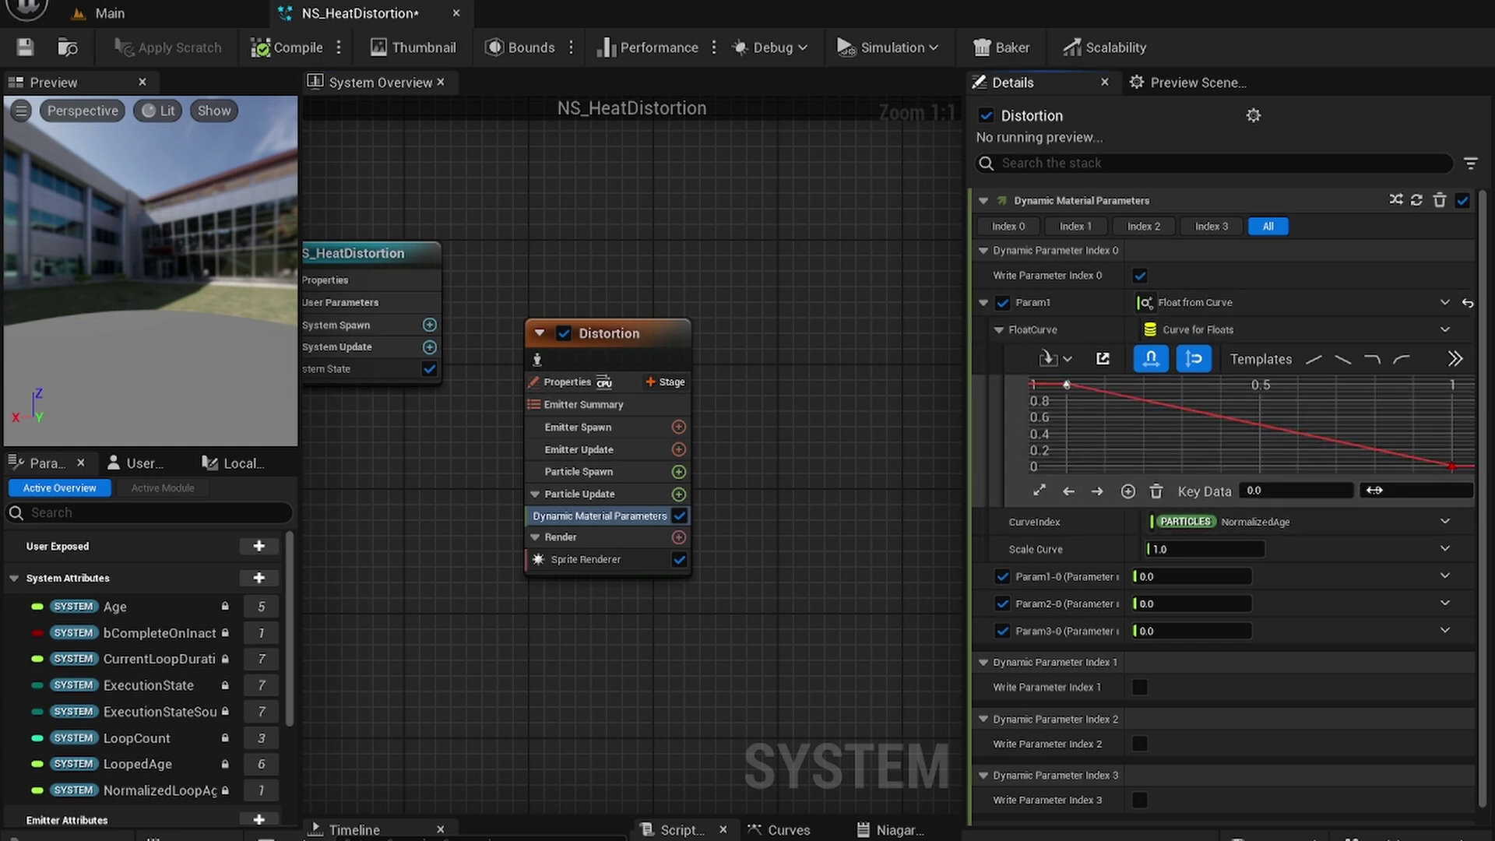
text(0)
key(Return)
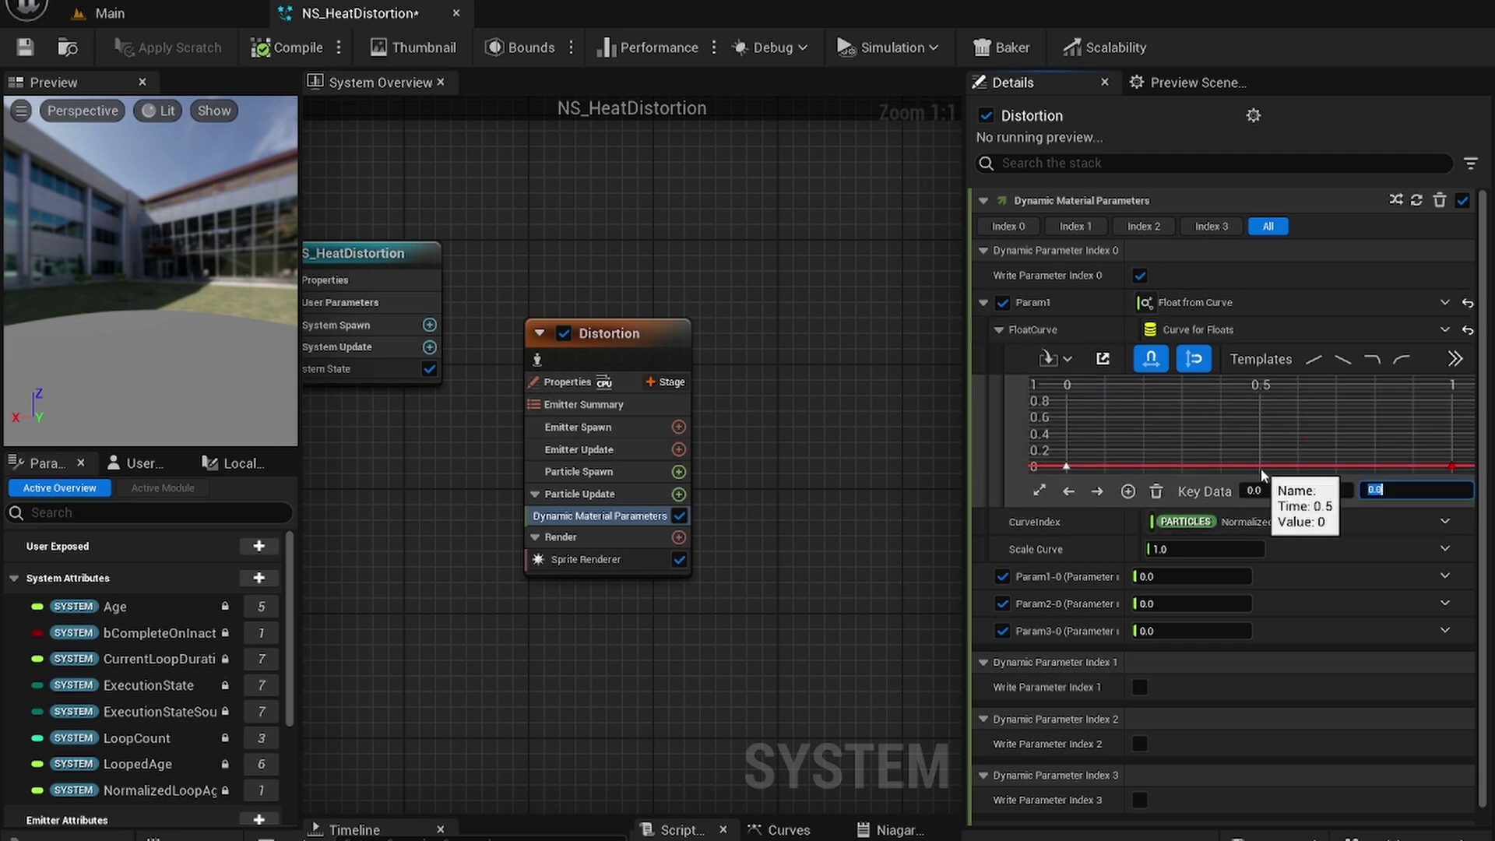
right_click(1259, 469)
click(1266, 532)
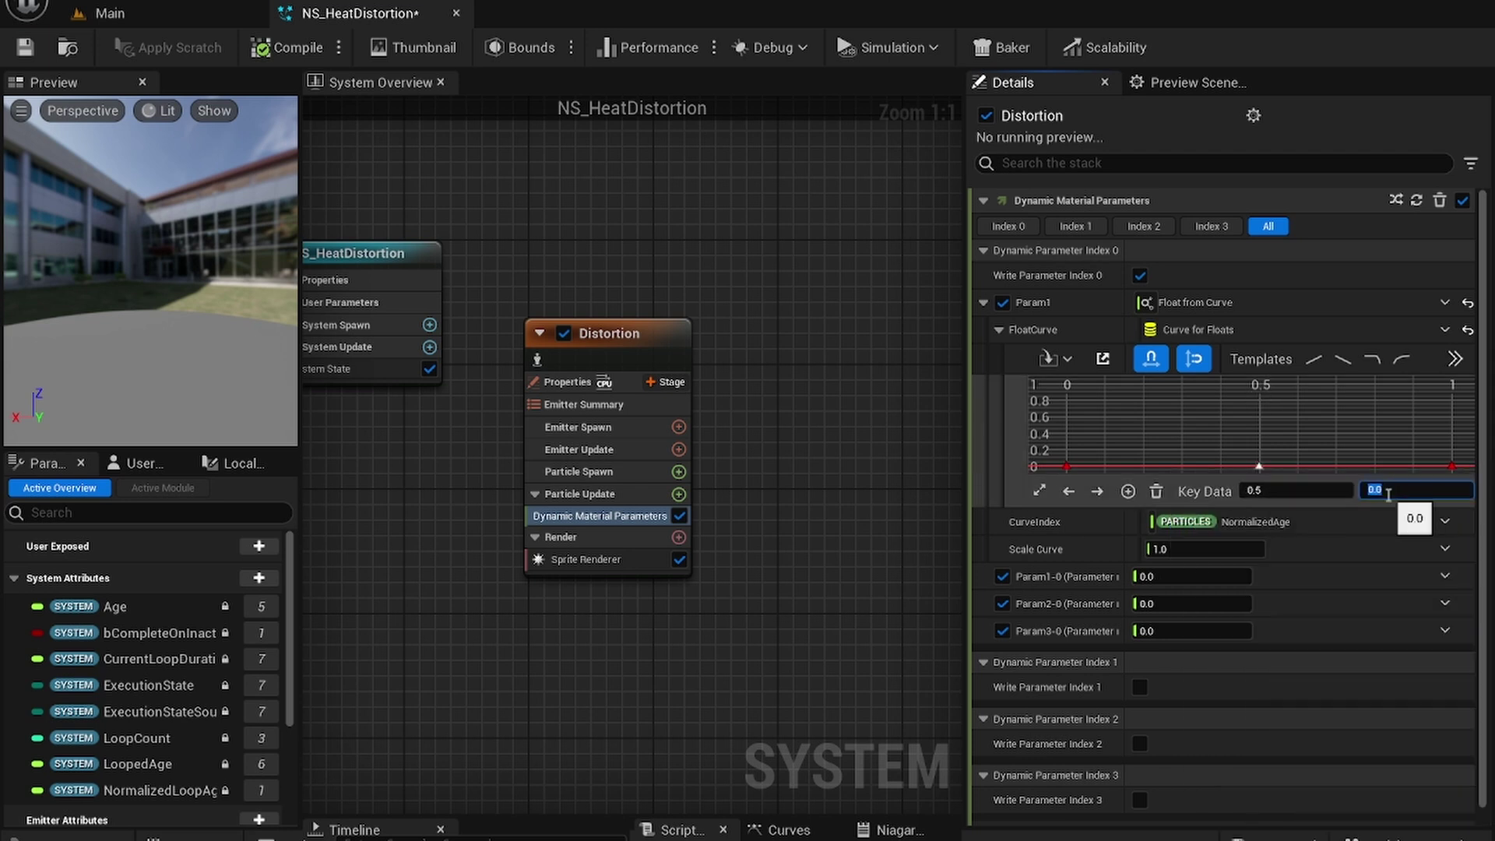
key(ctrl+s)
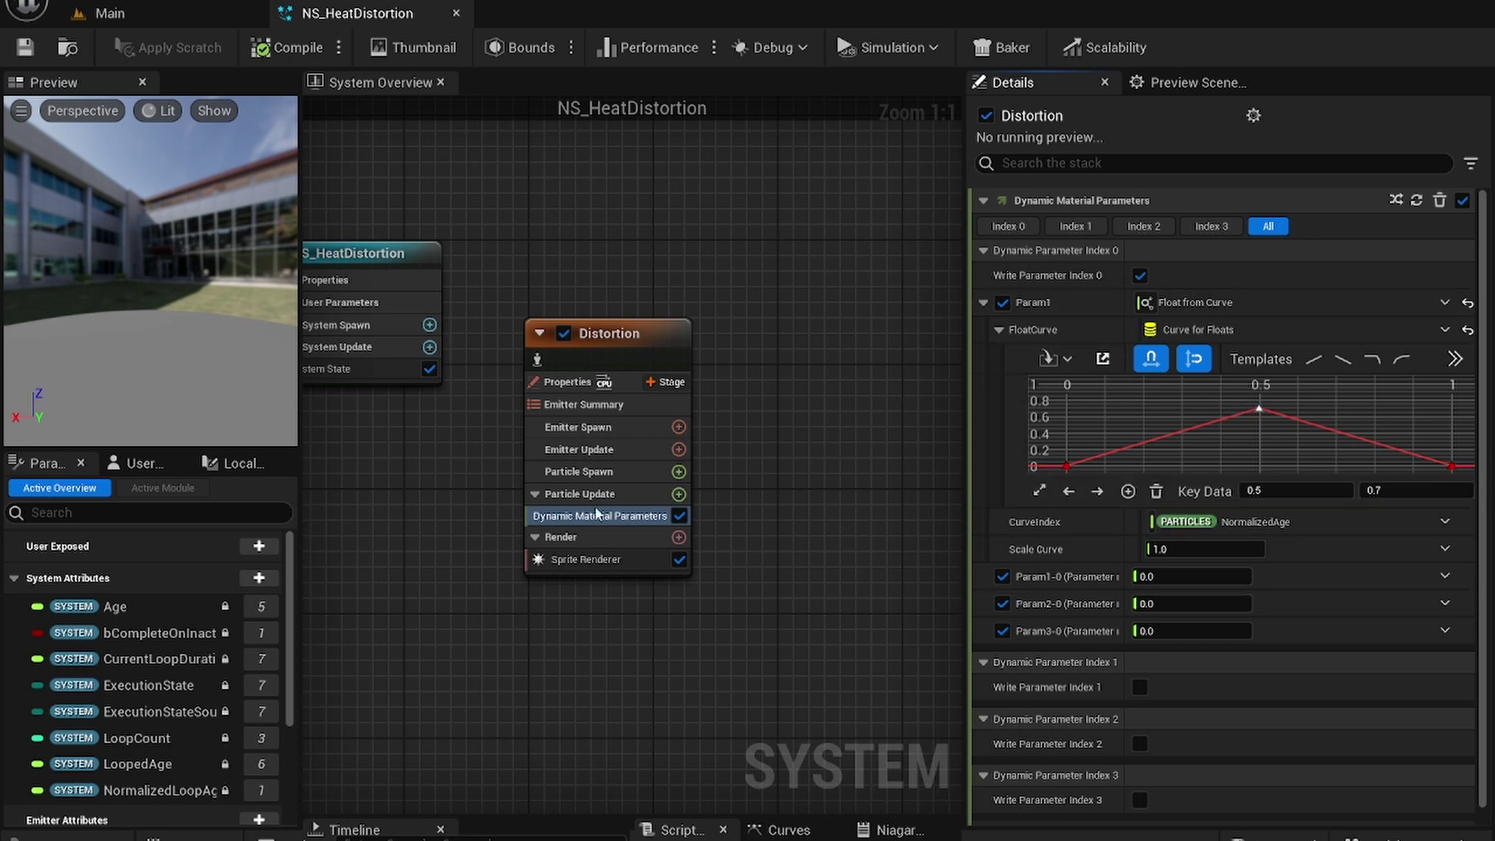
Add a Solve Forces and Velocity module to Particle Update and place it above Dynamic Material Parameters.
click(678, 493)
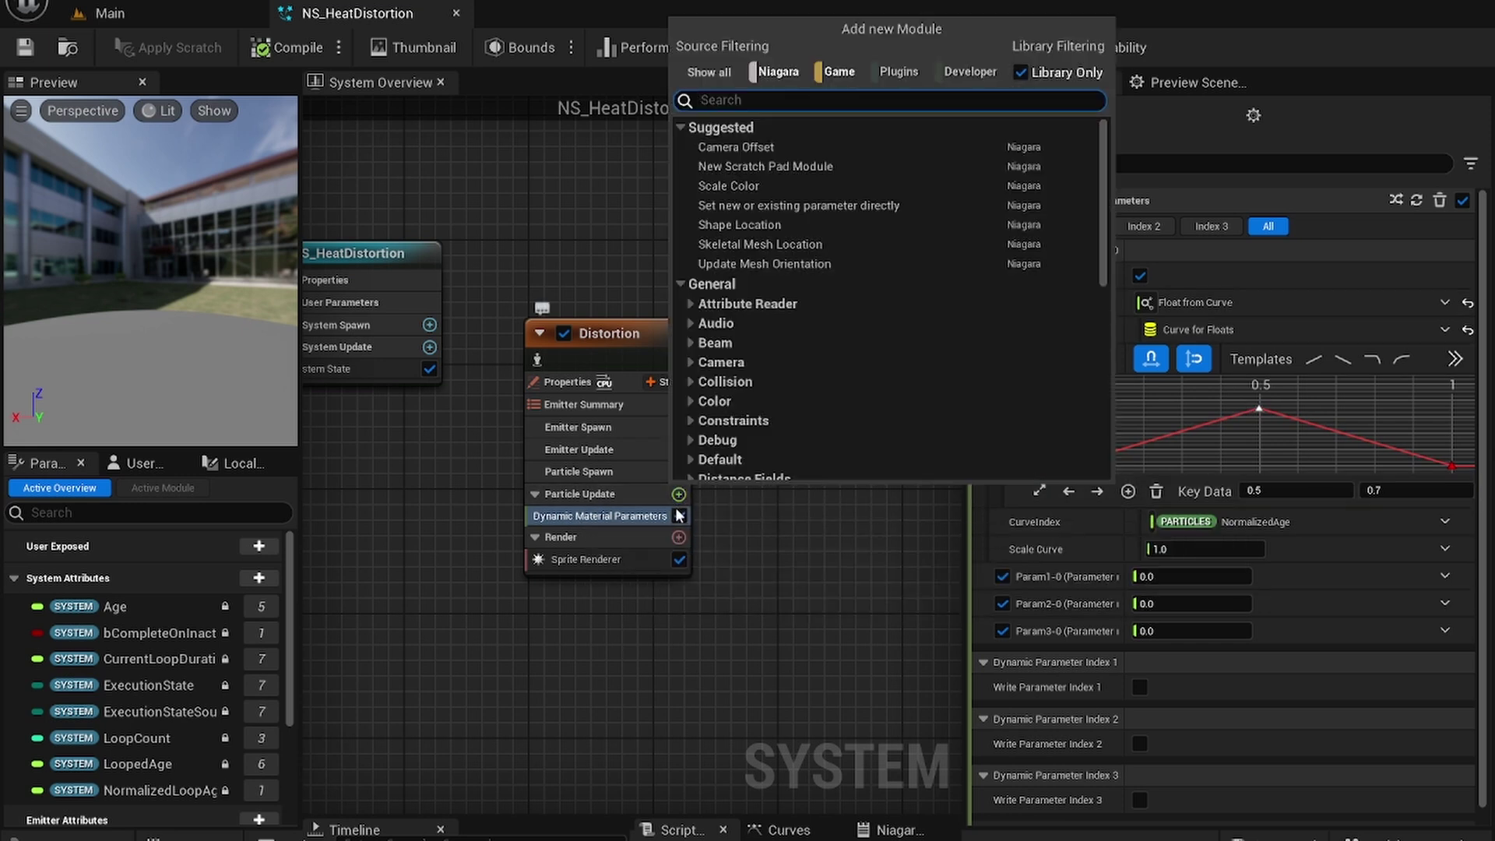
text(solve)
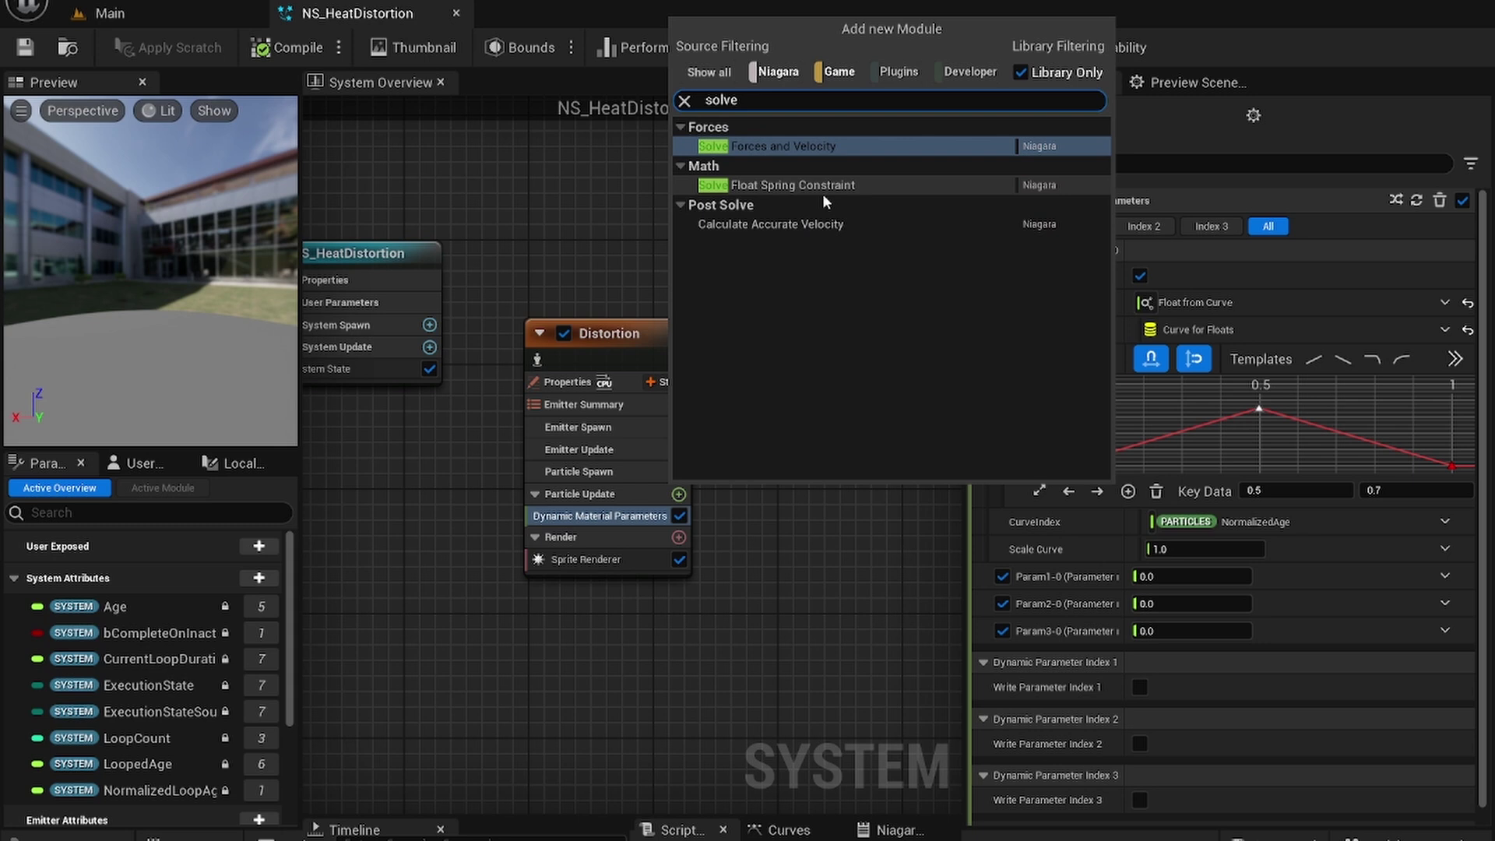
key(Return)
drag(576, 547, 588, 514)
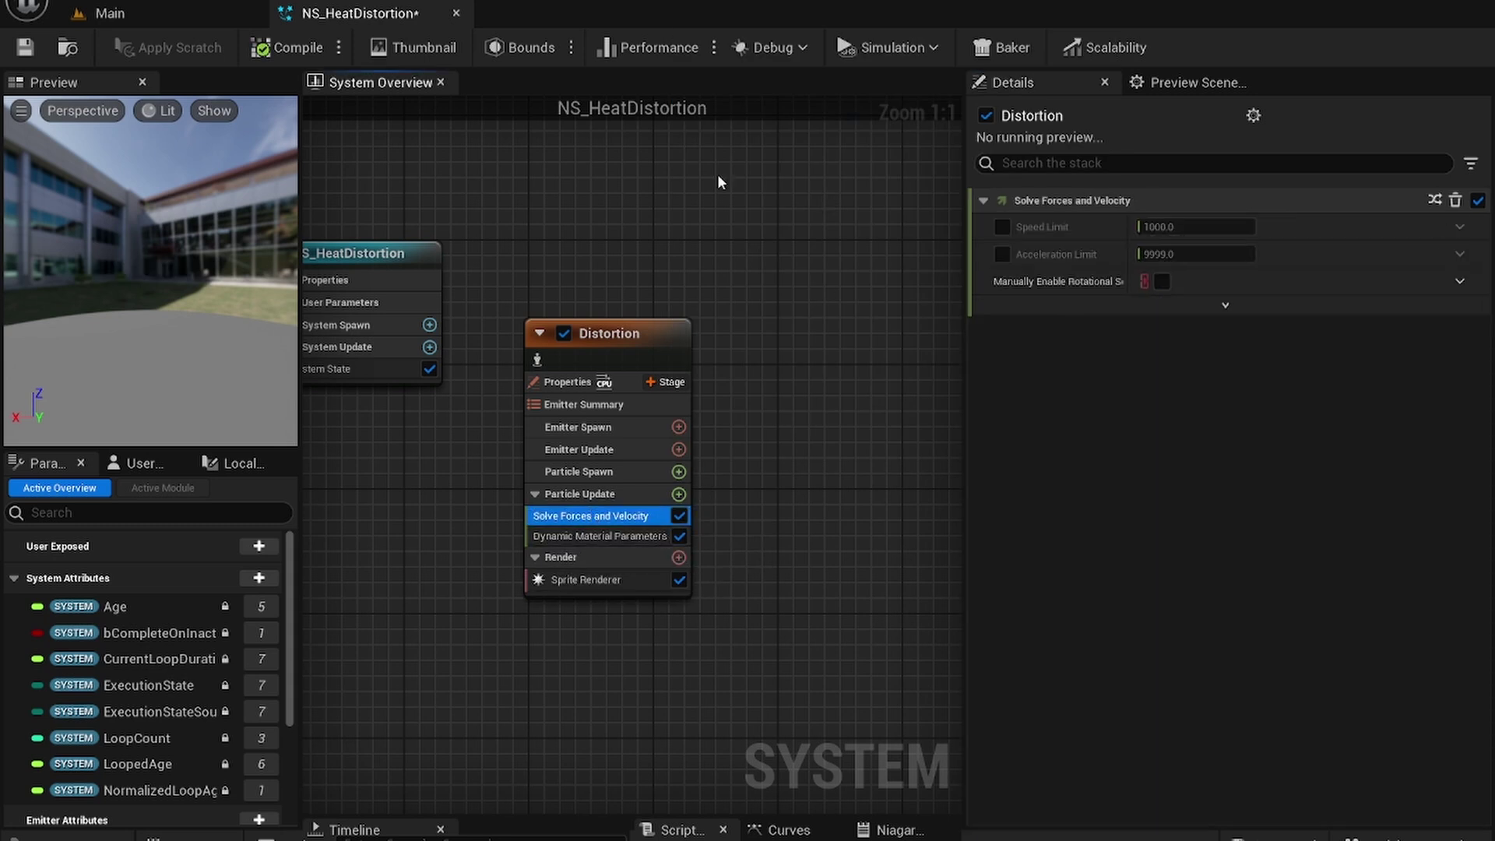
Add a Scale Sprite Size module to Particle Update and place it above Solve Forces and Velocity.
click(679, 494)
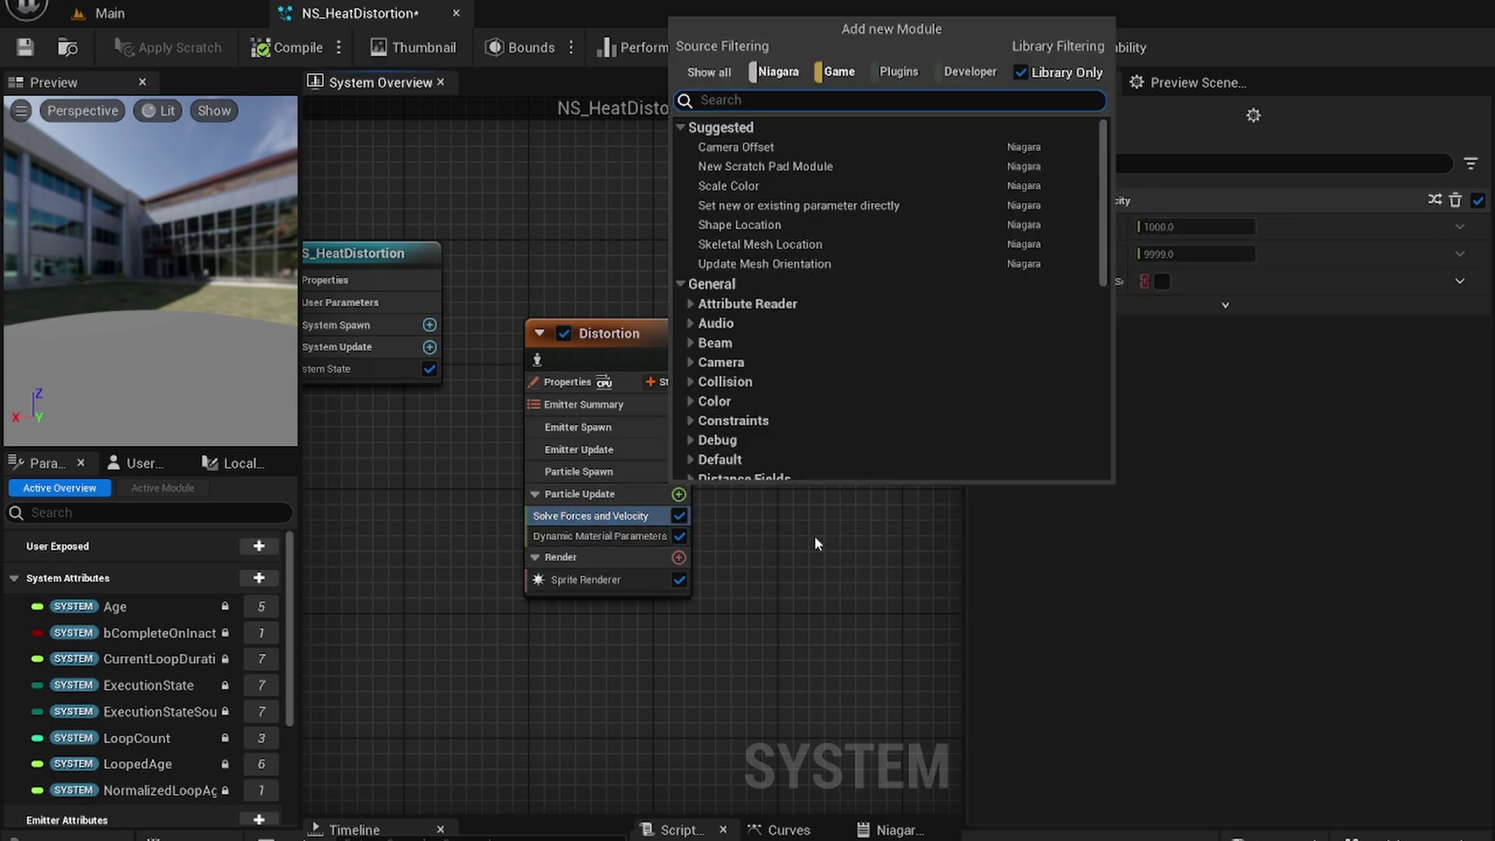
text(scale spr)
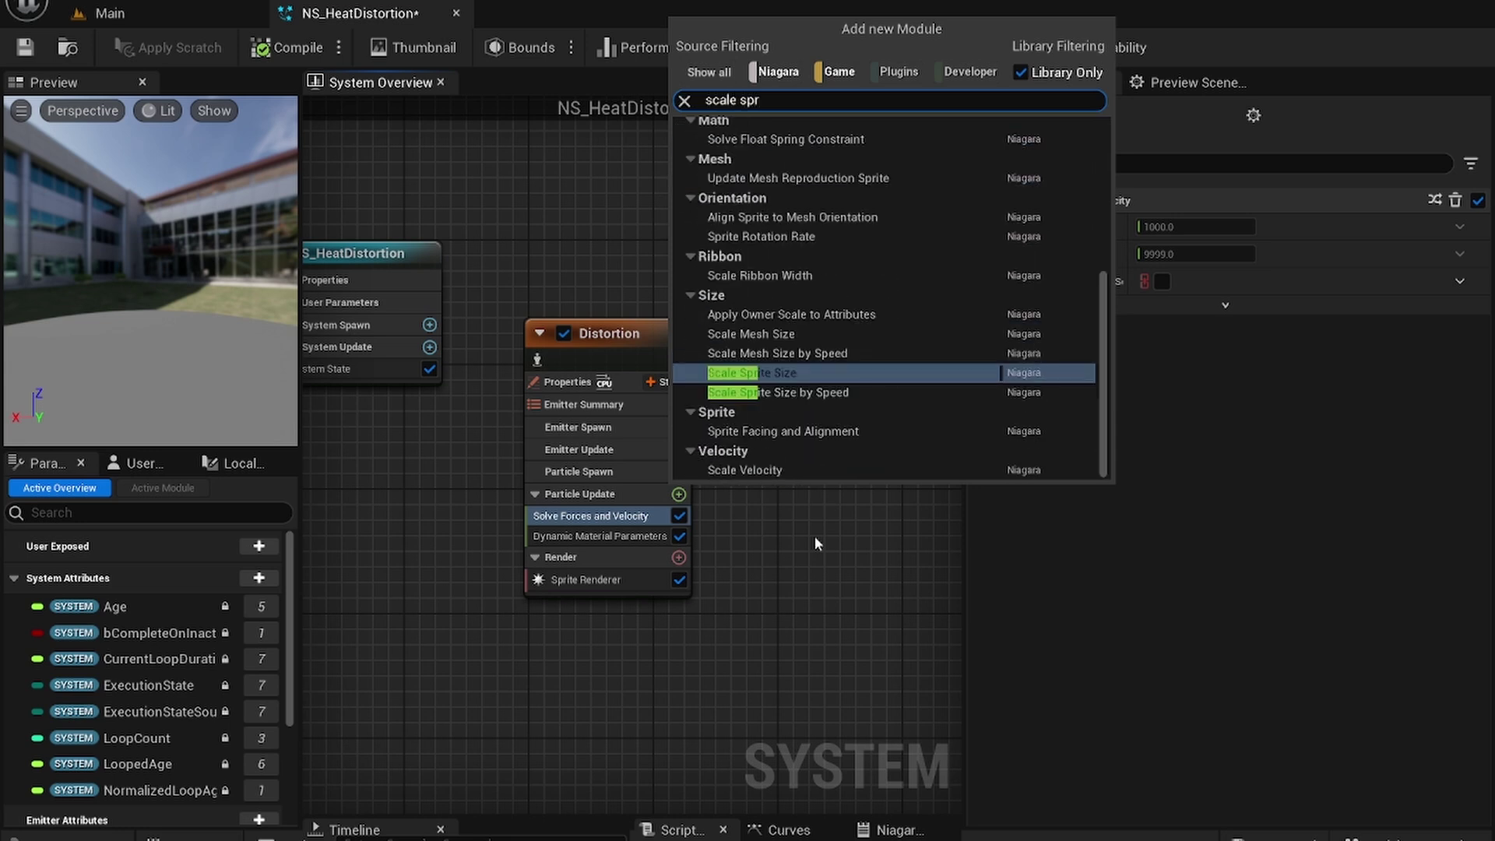
key(Return)
drag(576, 556, 580, 513)
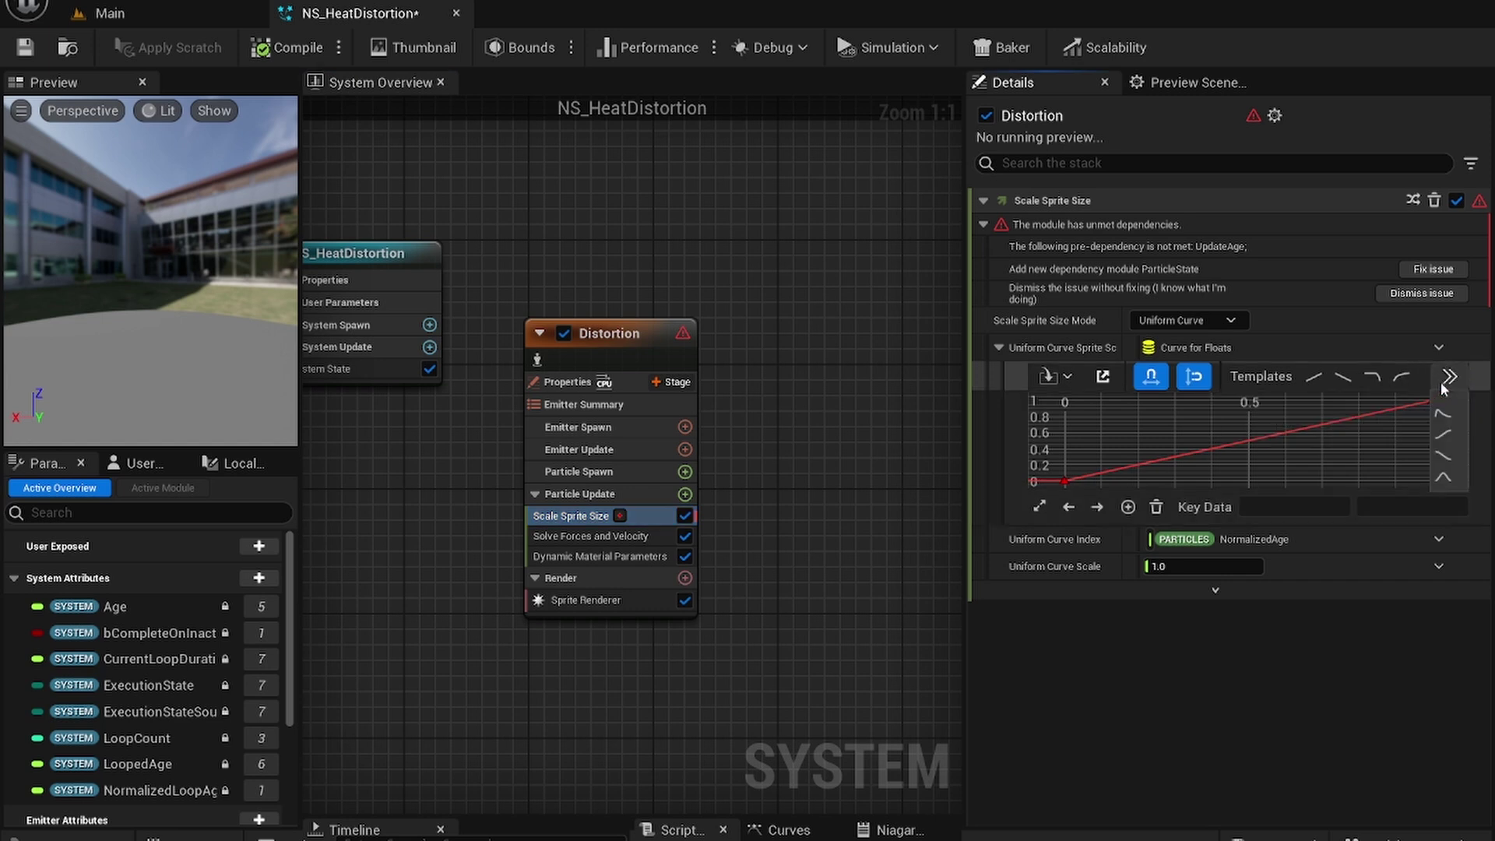
Apply the smooth ramp-up template to the Scale Sprite Size uniform curve, undoing any other template tried.
click(1443, 413)
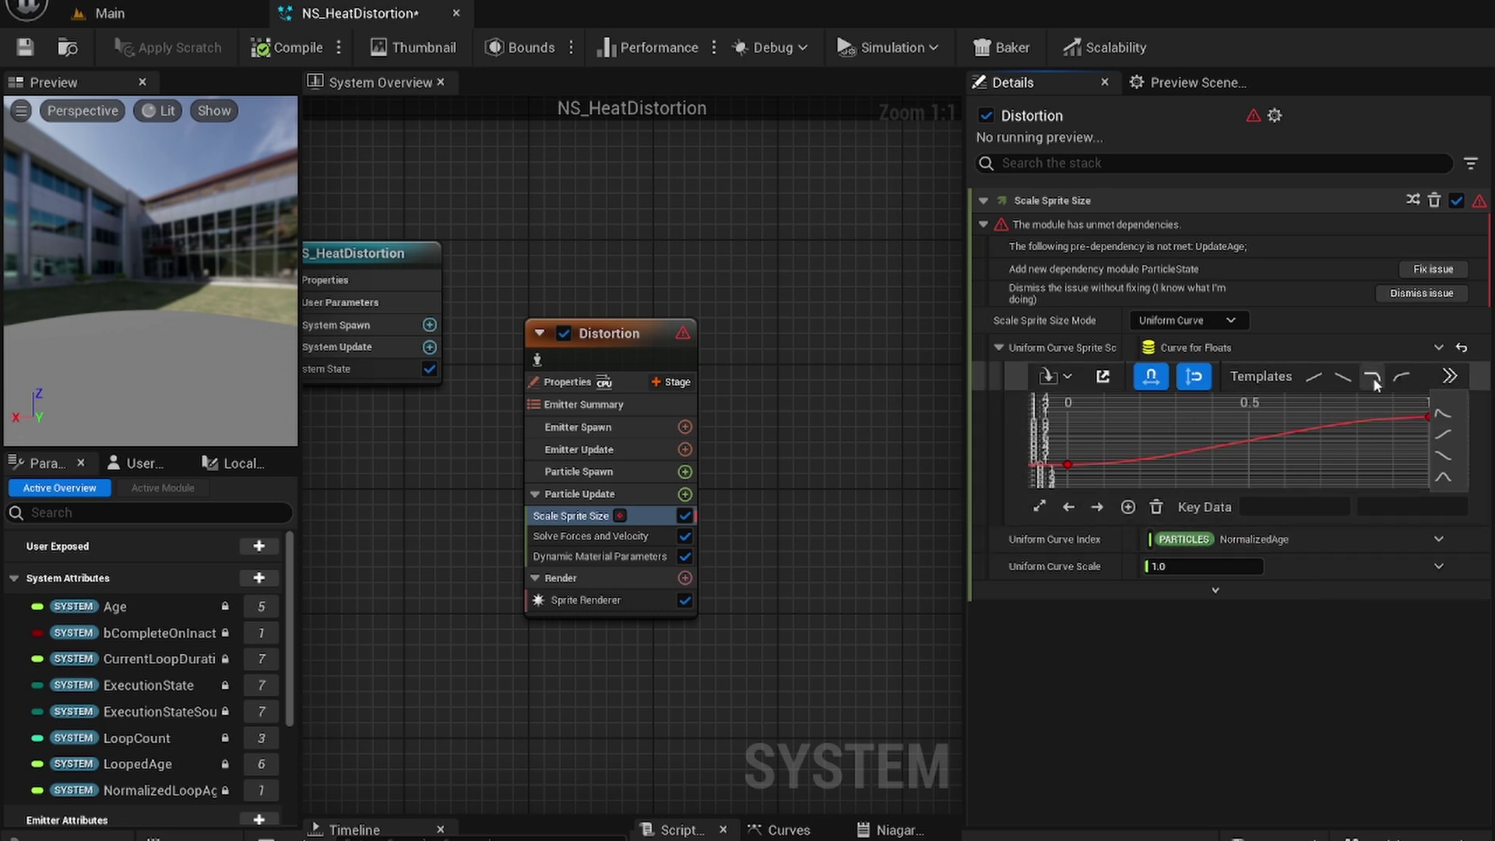
click(1401, 384)
key(ctrl+z)
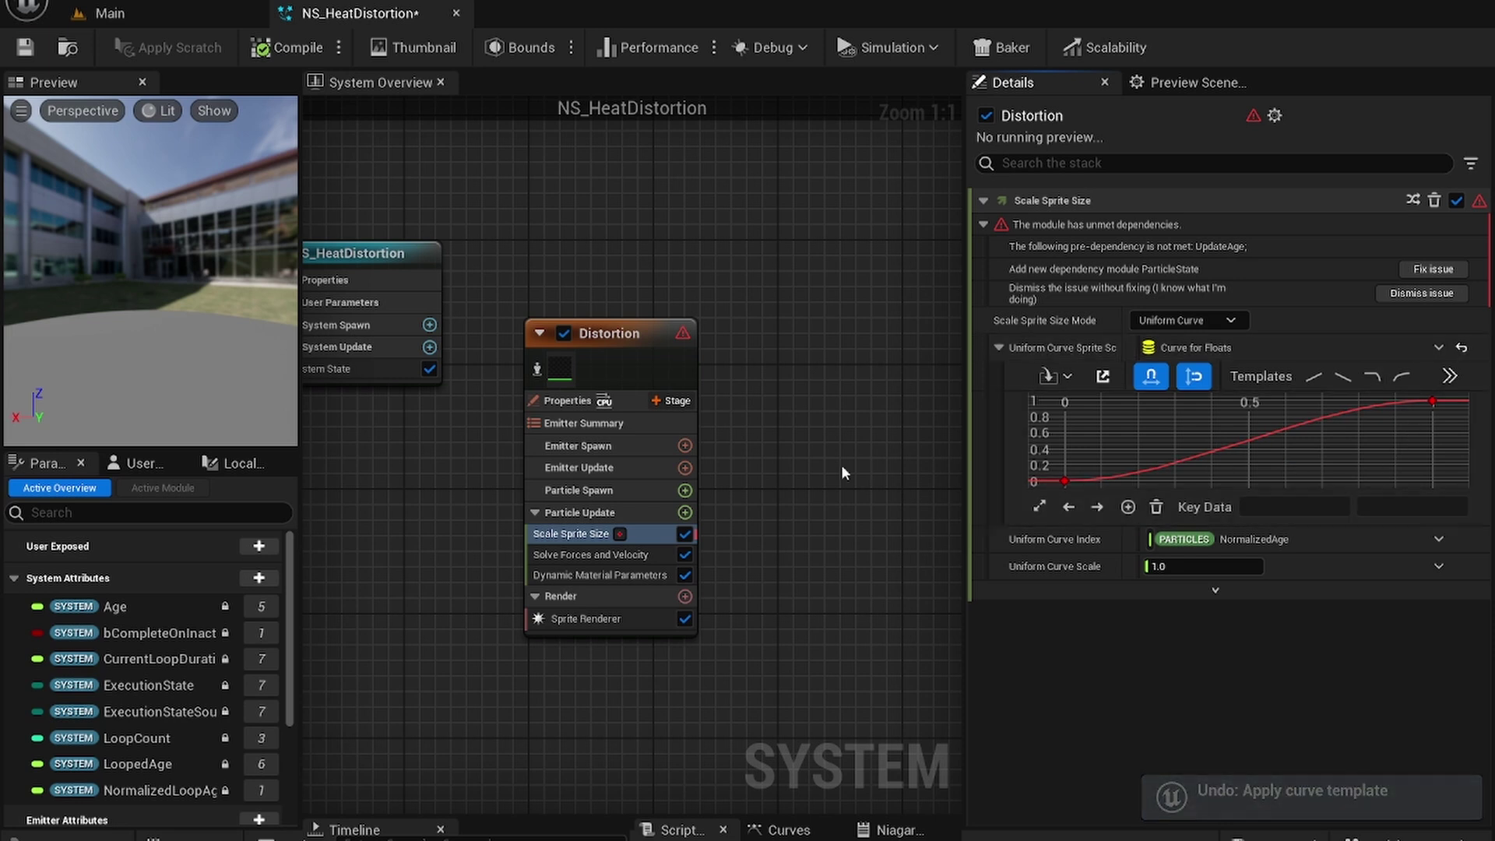
Add a Particle State module to Particle Update to resolve the Scale Sprite Size dependency, and check its advanced settings.
right_drag(864, 494, 891, 544)
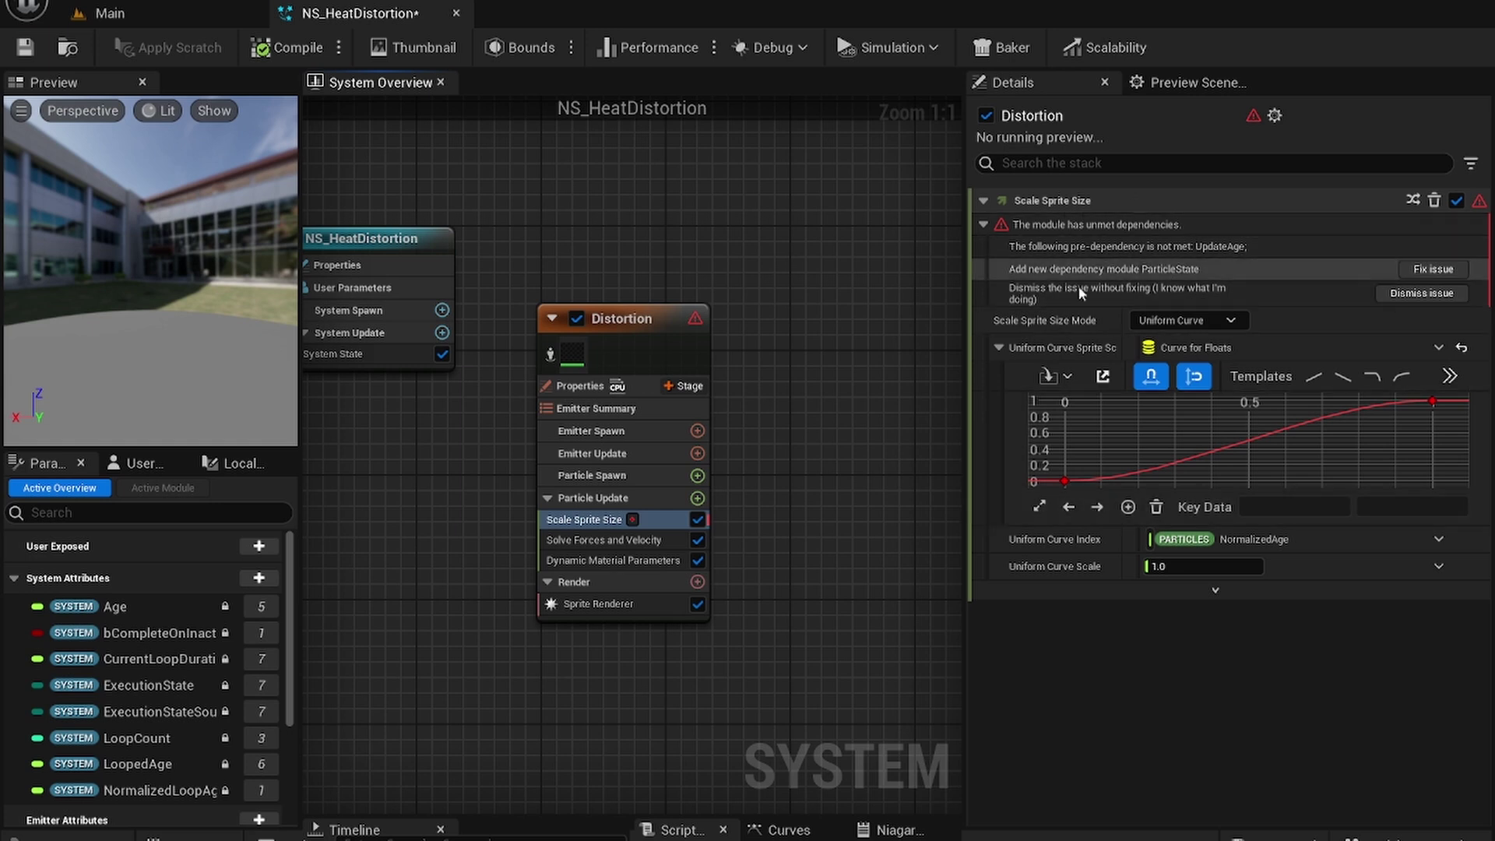
right_drag(856, 499, 891, 456)
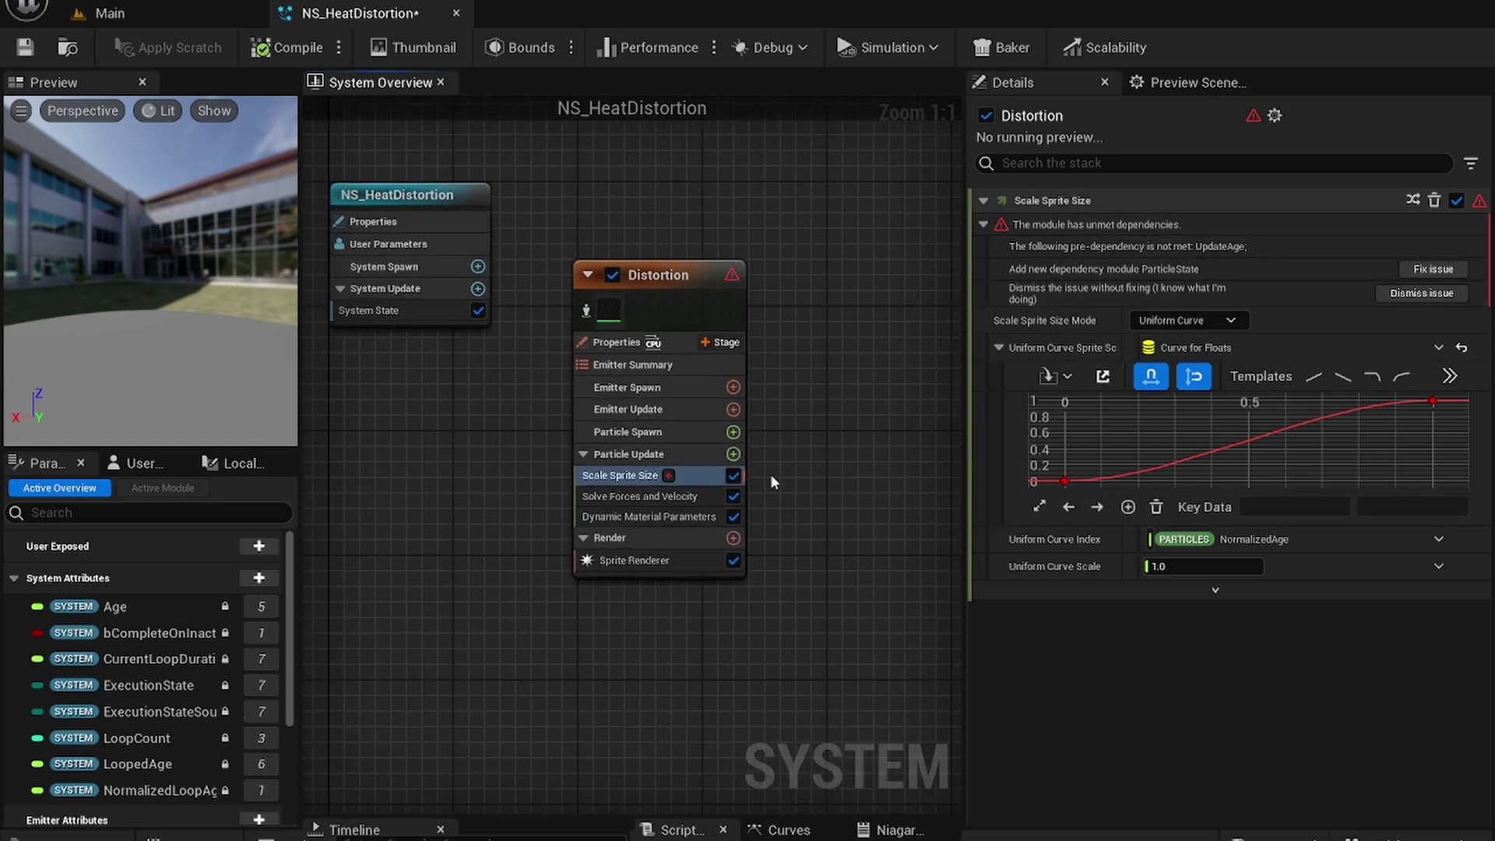
click(733, 454)
text(particle)
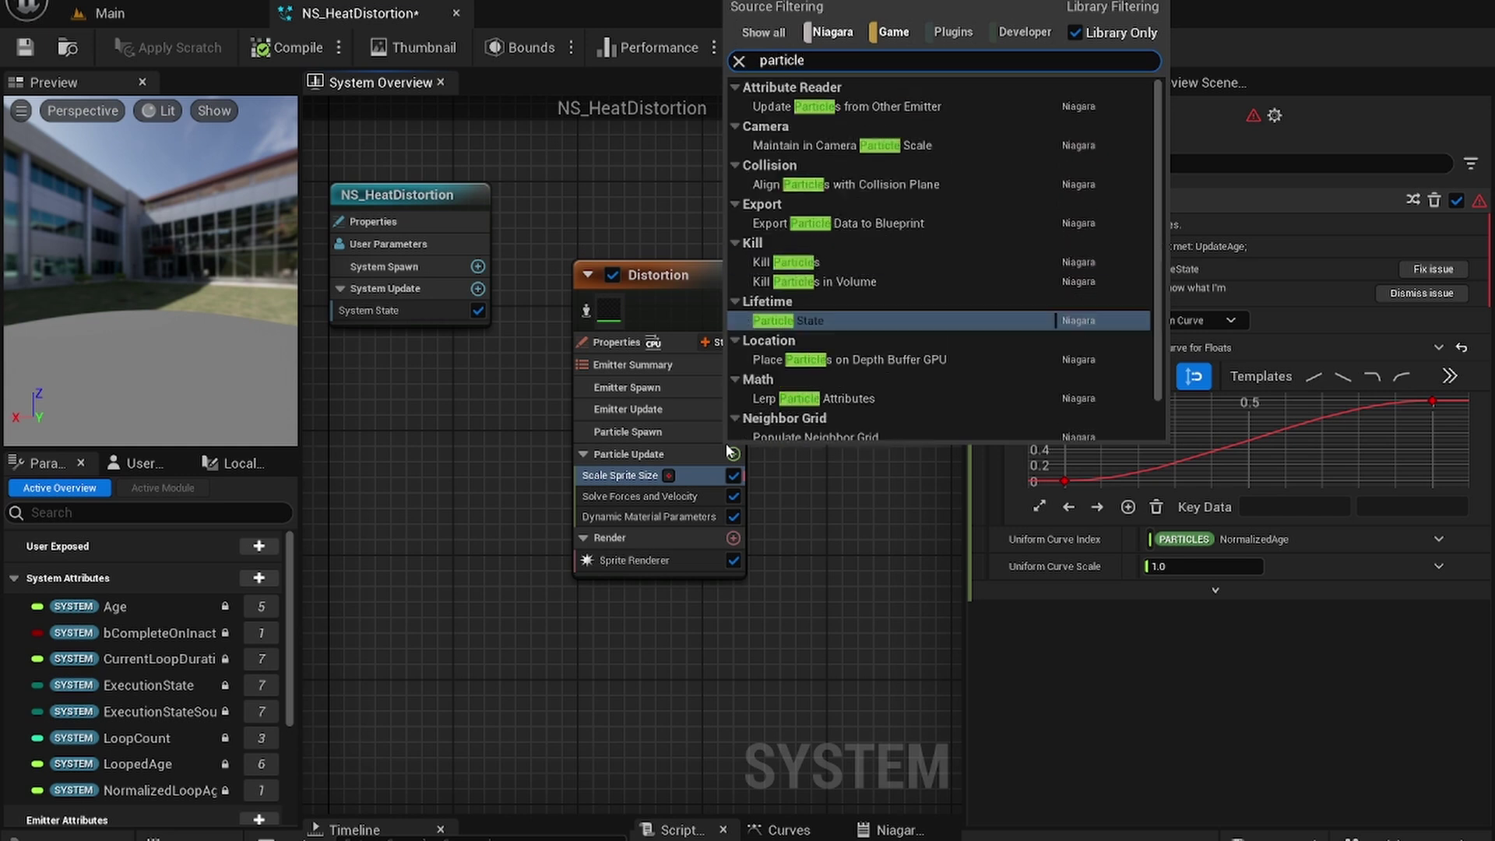
key(Return)
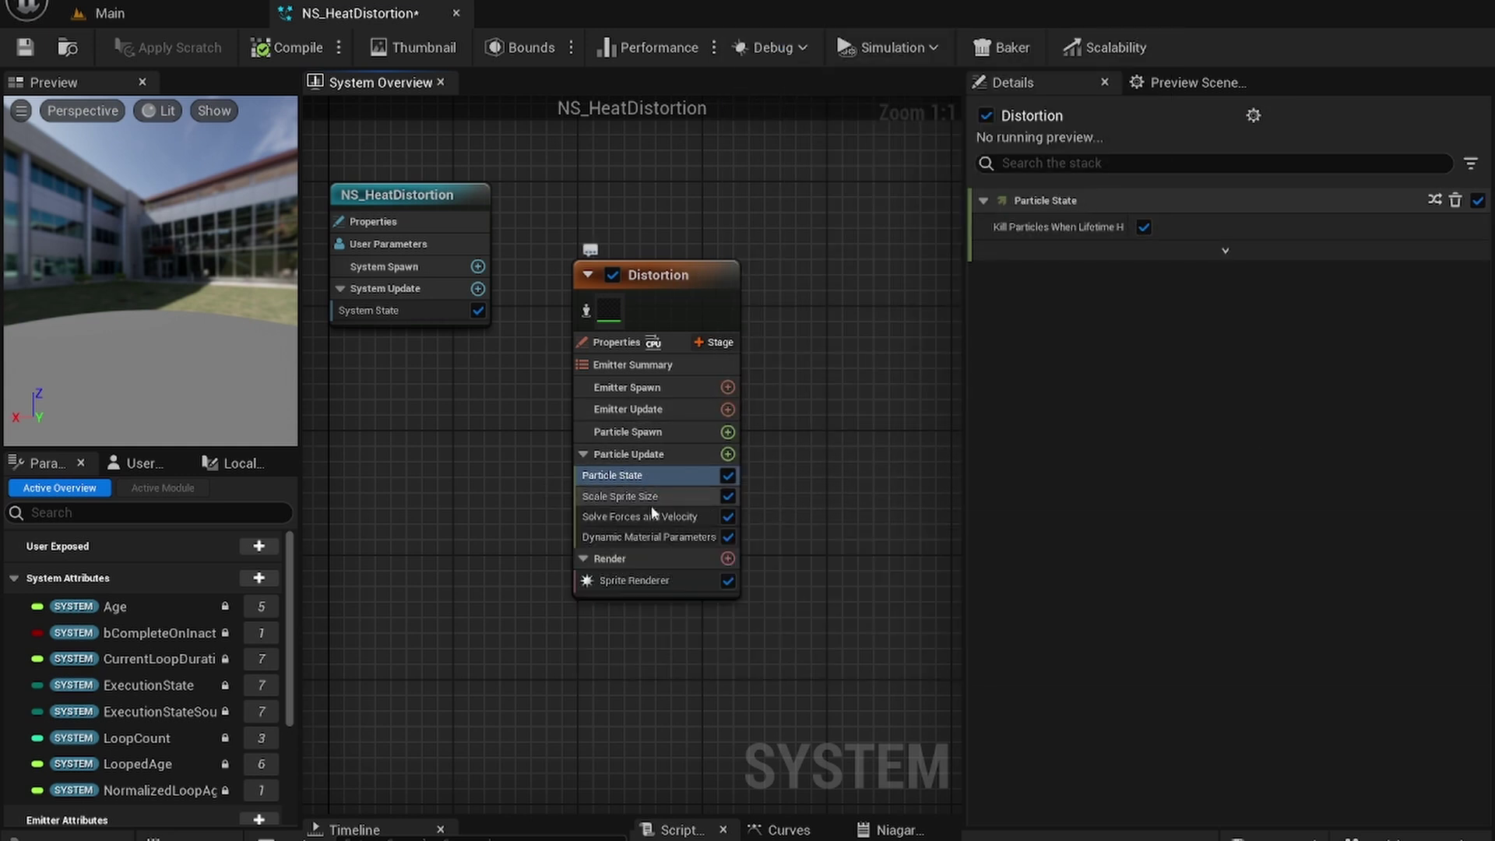
click(651, 500)
click(645, 476)
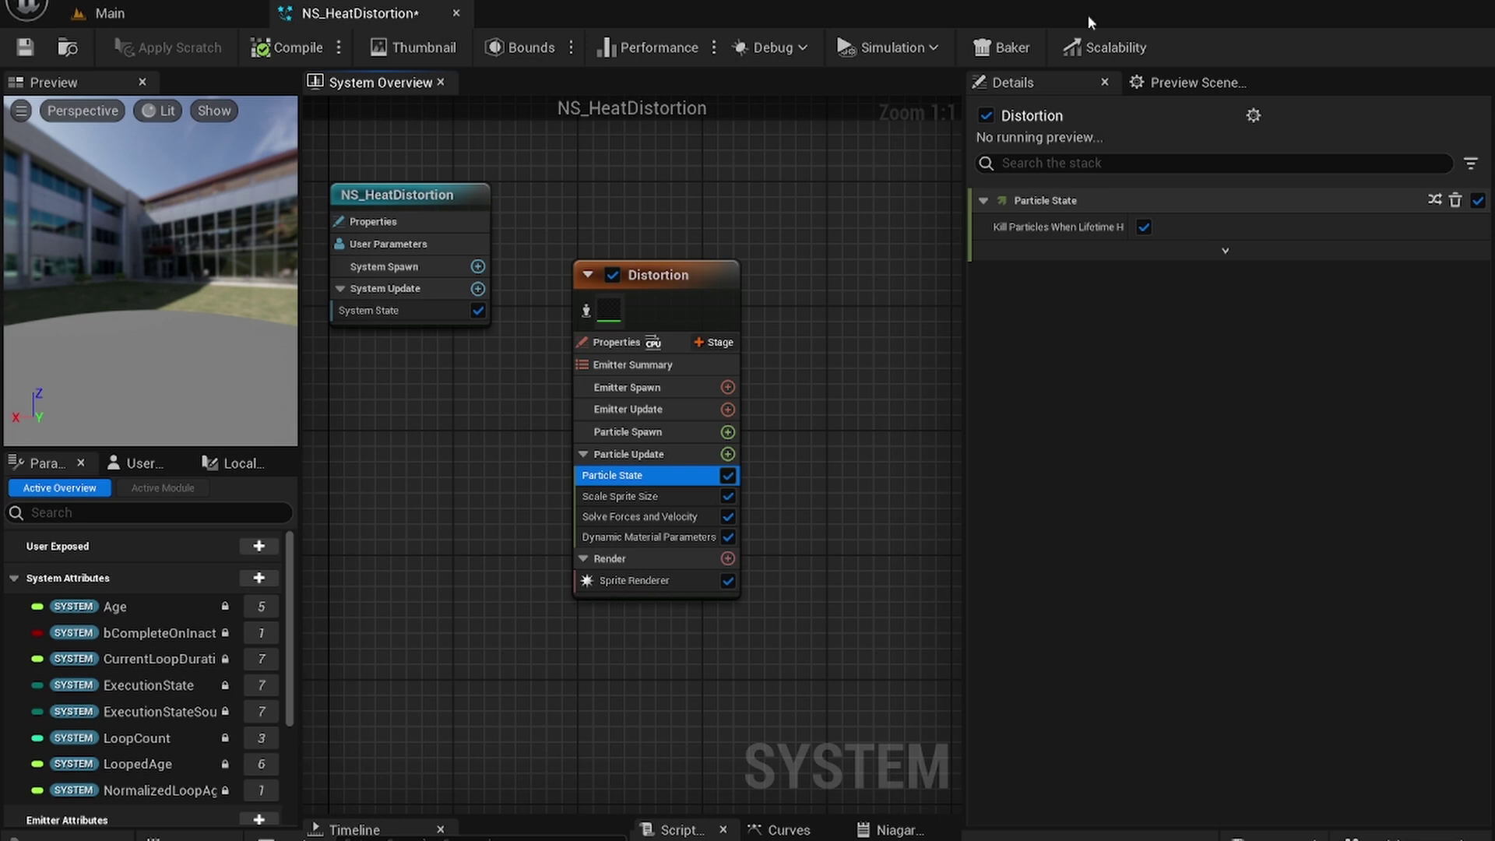
click(1216, 250)
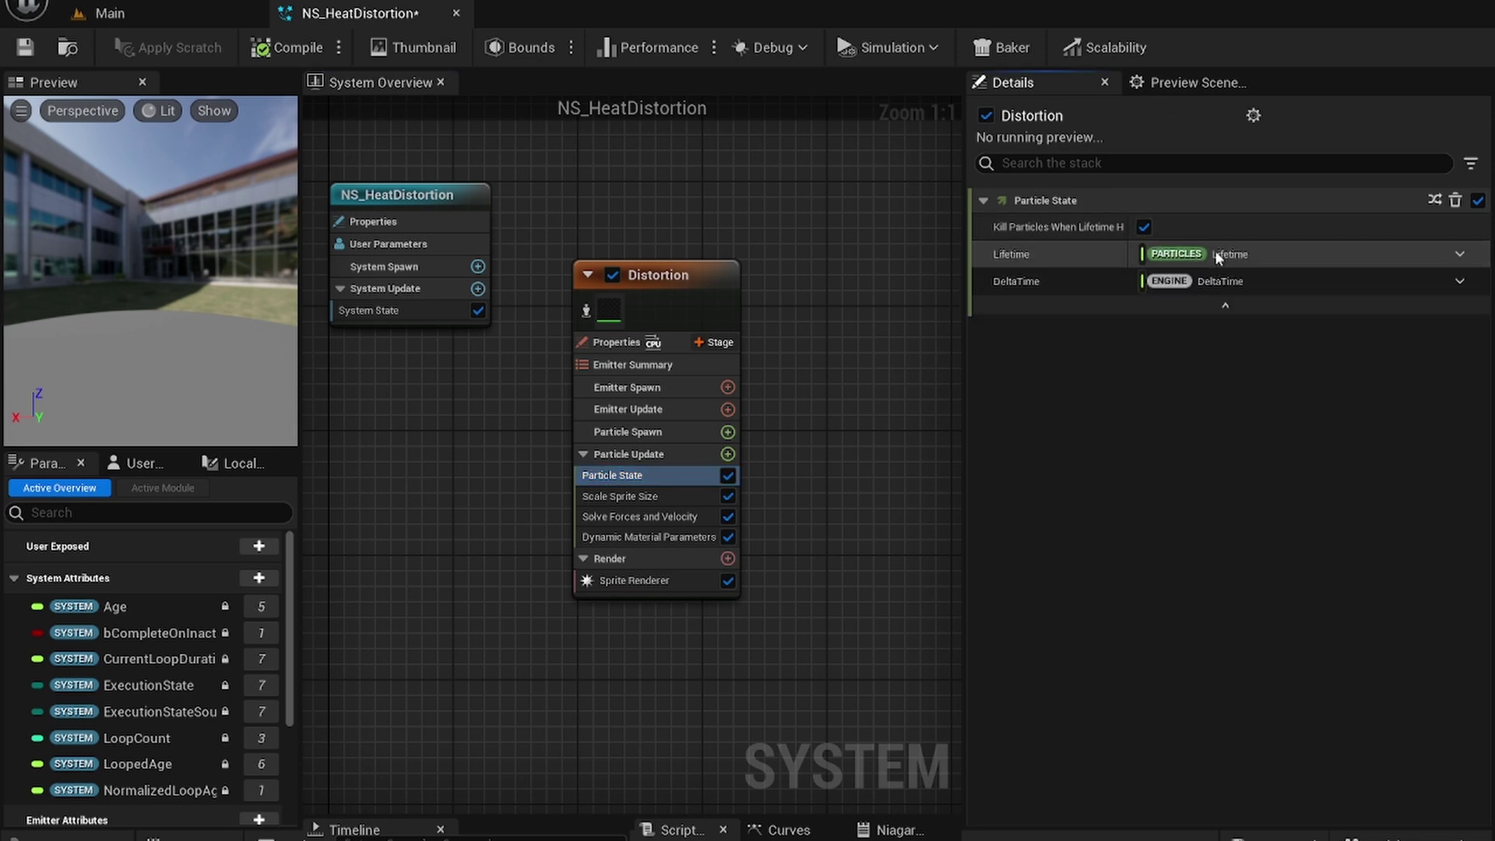
click(1211, 308)
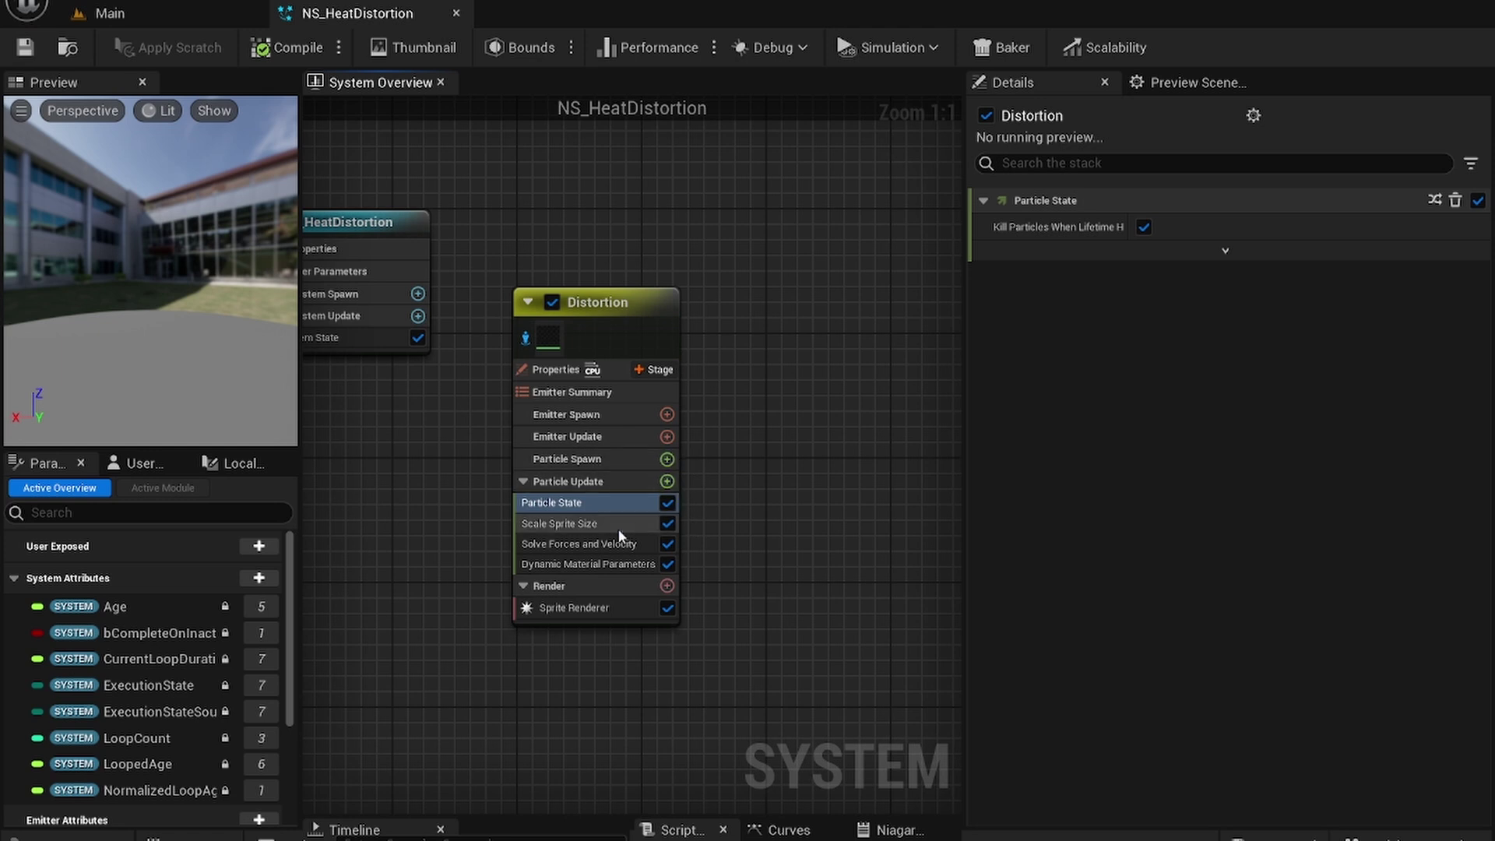
Add an Initialize Particle module to the Distortion emitter's Particle Spawn group.
click(668, 458)
text(ini)
key(Down)
key(Down)
key(Down)
key(Down)
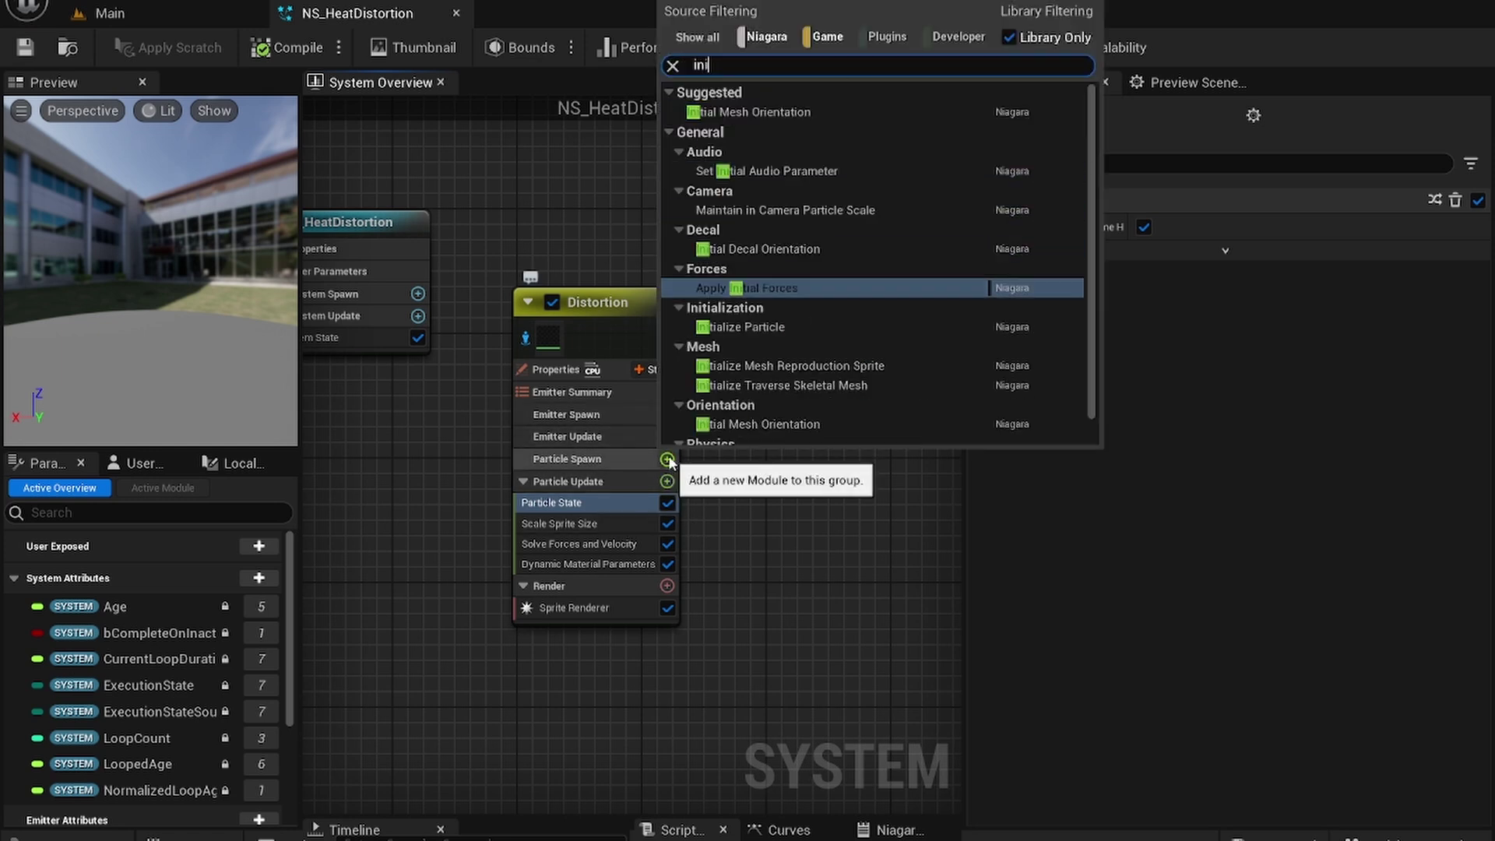
key(Return)
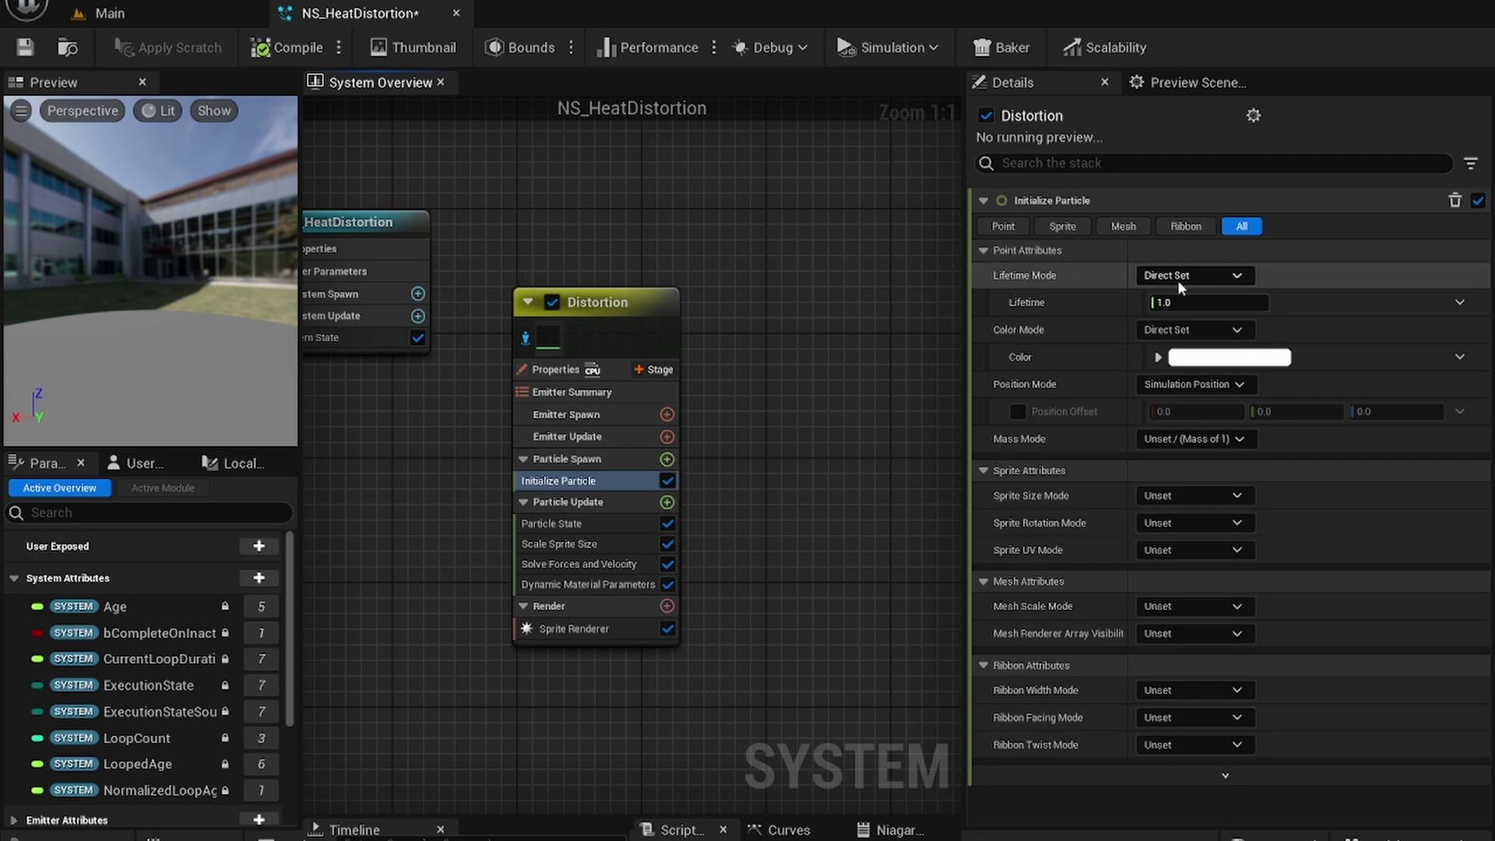
Drive the particle Lifetime with a Random Range Float from 1.0 to 1.5.
click(1460, 303)
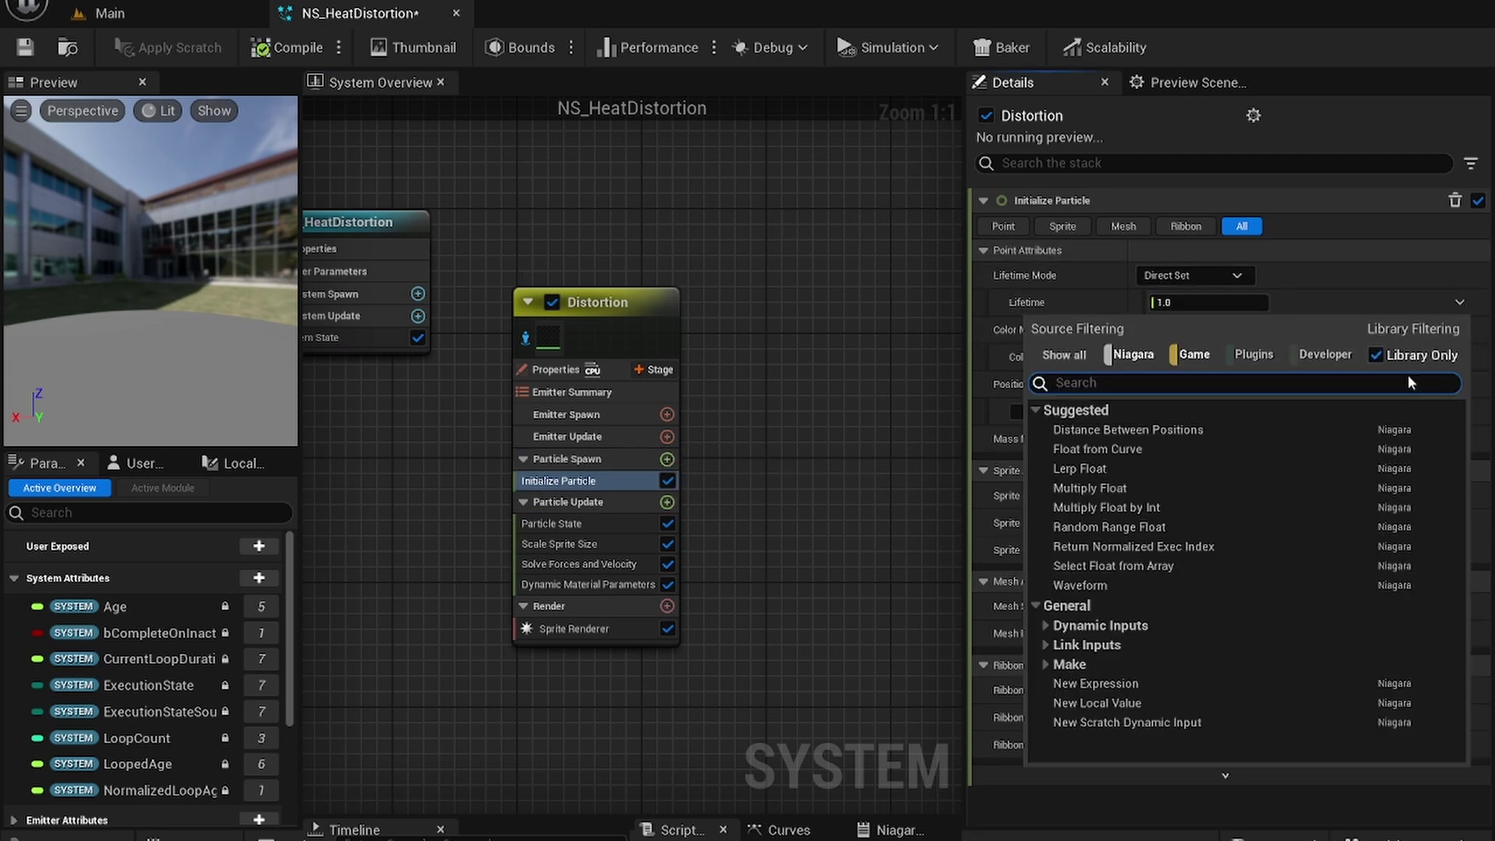
text(ra)
click(1164, 429)
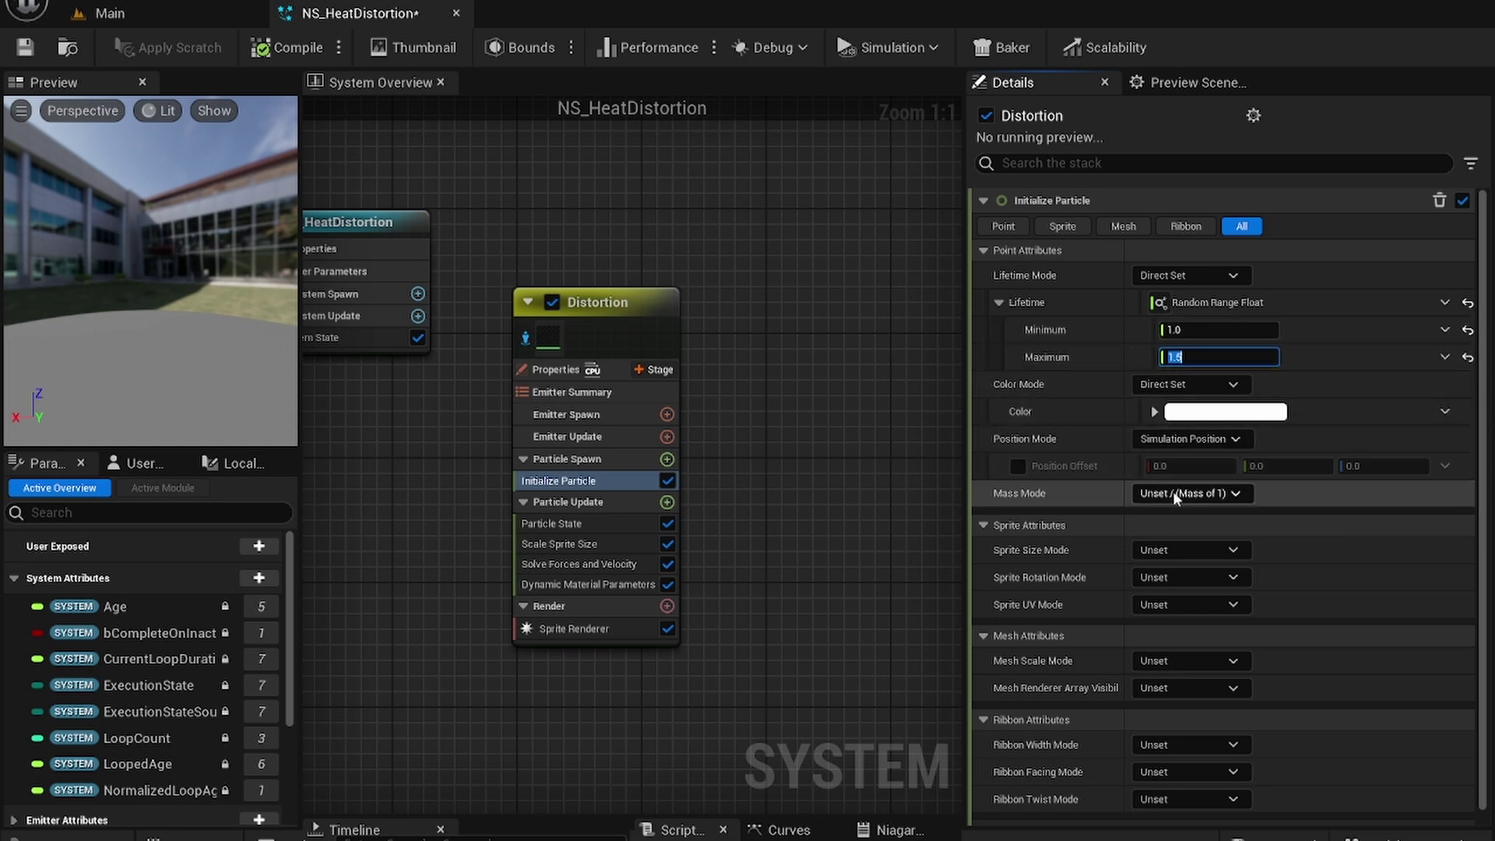
Set Sprite Size Mode to Non-Uniform and drive Sprite Size with a Vector 2D From Float input.
scroll(1100, 531, down, 1)
click(1174, 535)
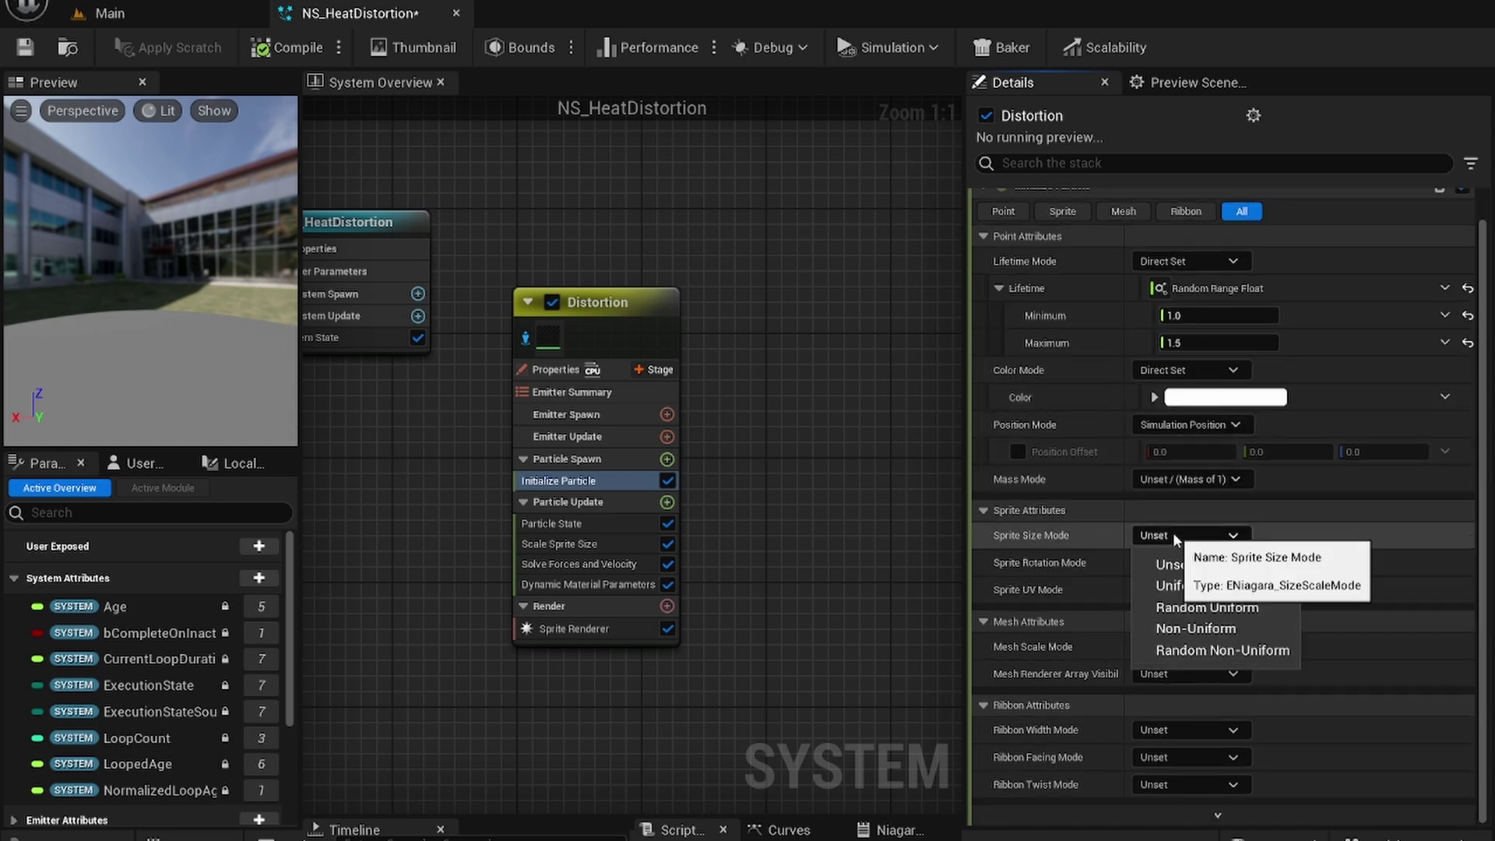
click(1189, 637)
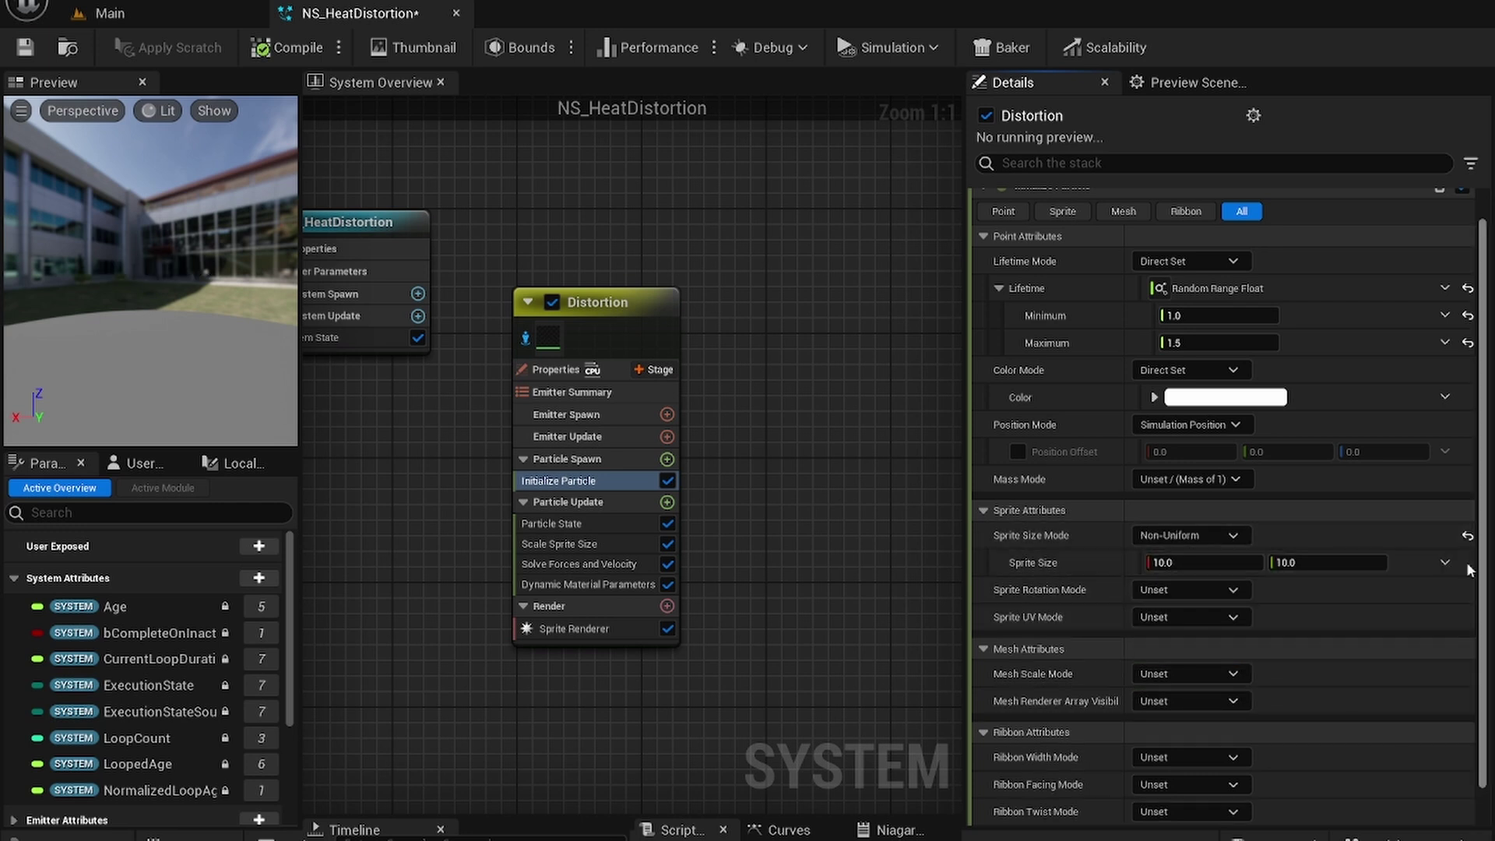
click(1444, 563)
text(vec)
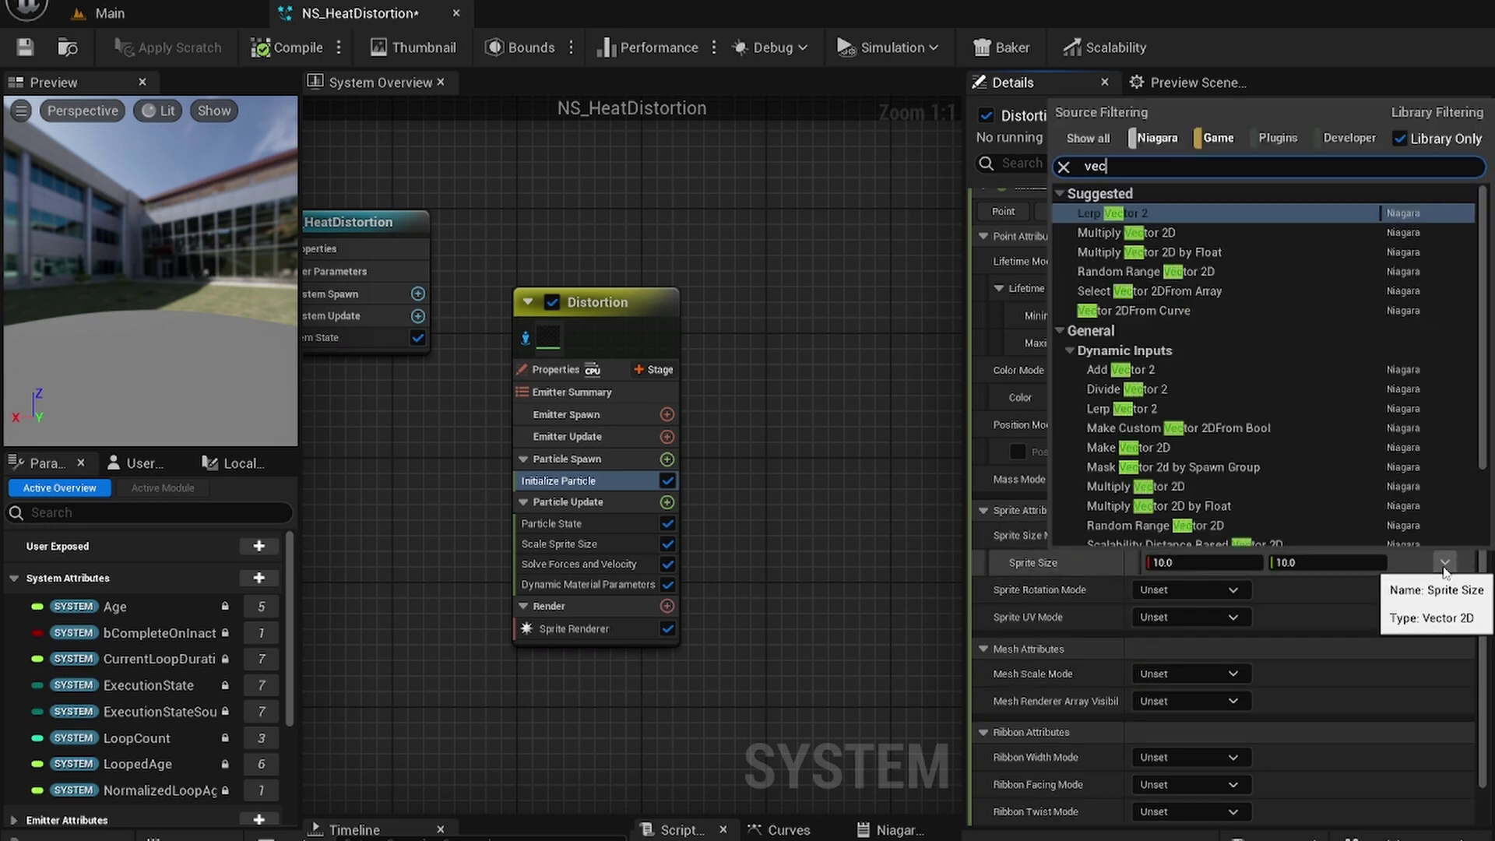
text(d)
key(Down)
key(Down)
key(Down)
key(Down)
key(Down)
key(Down)
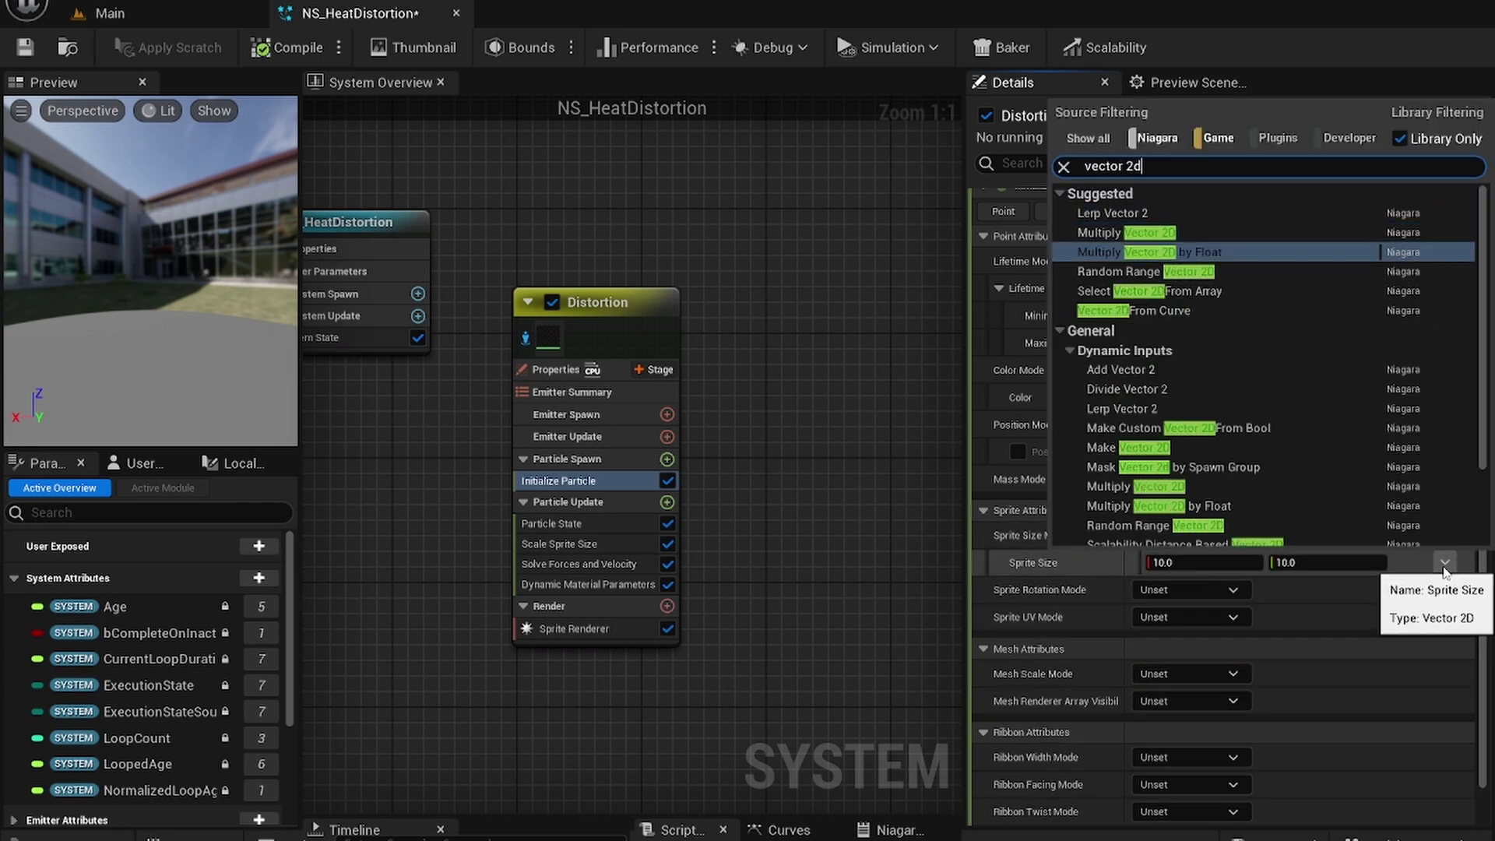
key(Down)
key(Down)
key(Down)
key(Down)
key(Down)
key(Down)
key(Down)
key(Down)
key(Down)
key(Down)
key(Down)
key(Down)
key(Down)
key(Down)
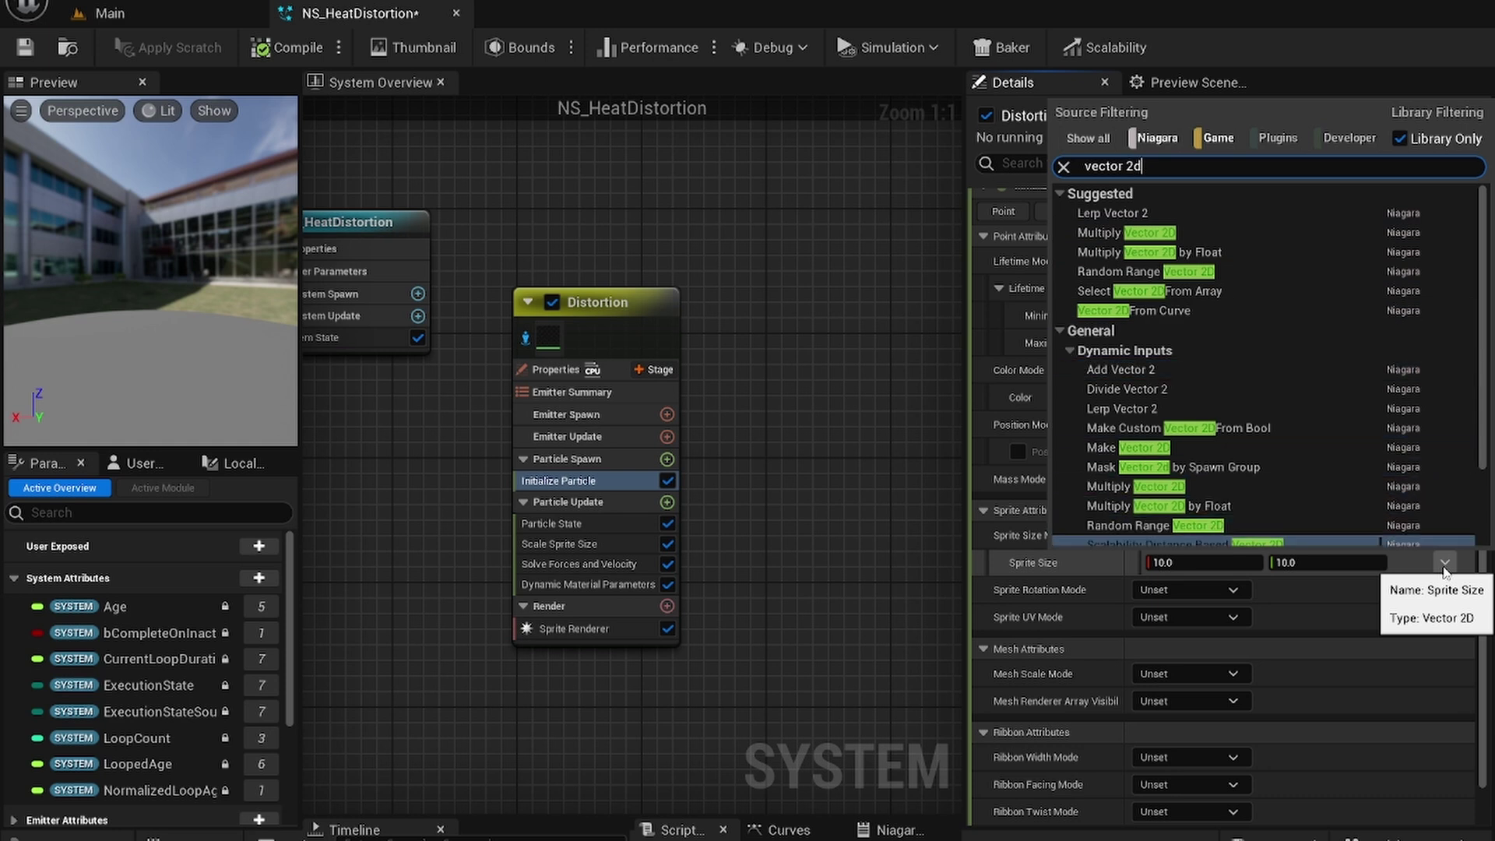
key(Return)
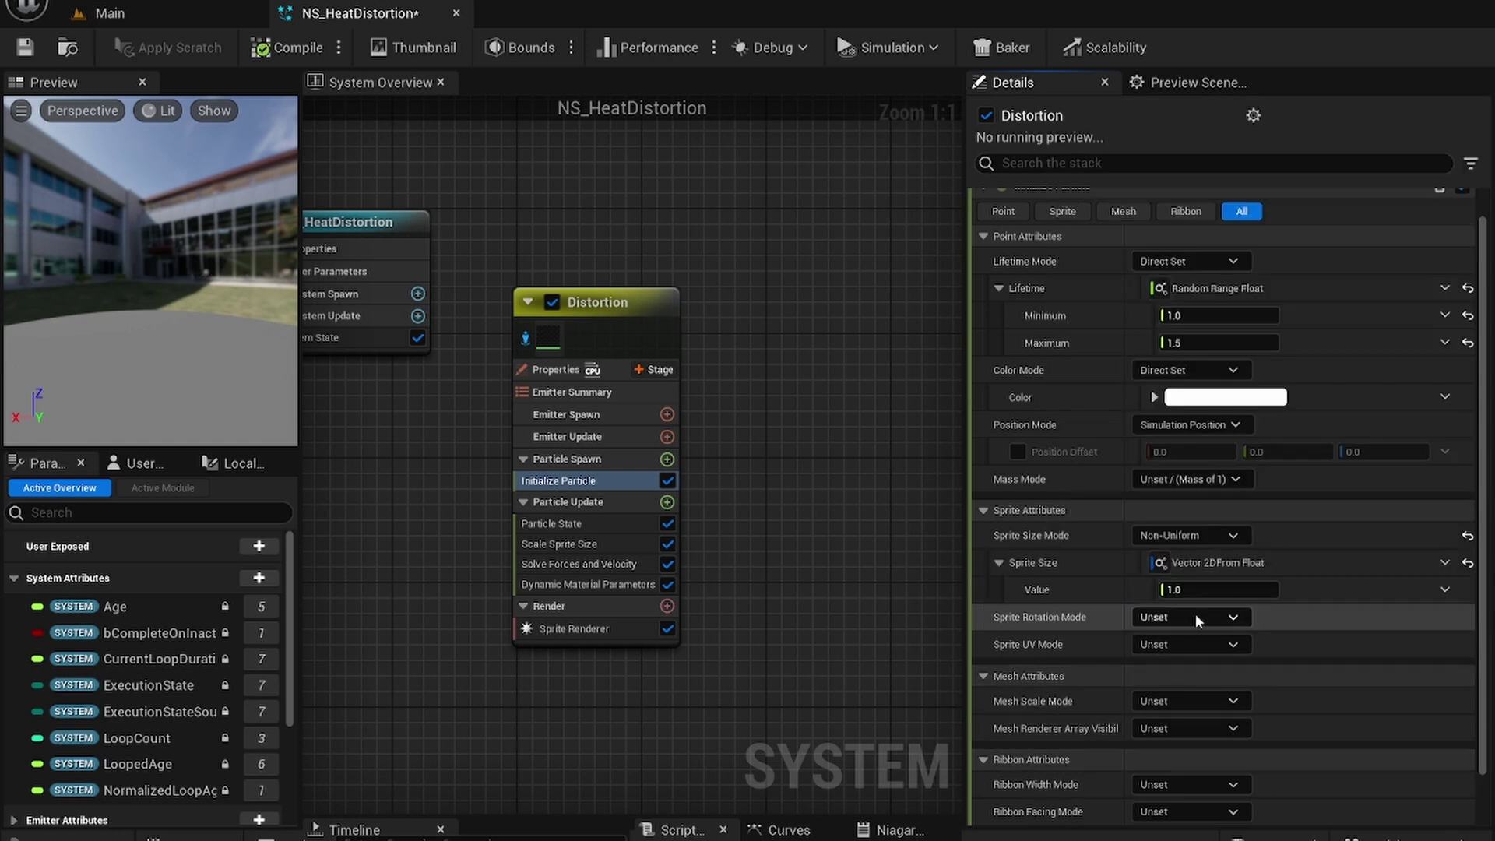
Drive the Sprite Size value with a Random Range Float from 100 to 500.
click(1445, 592)
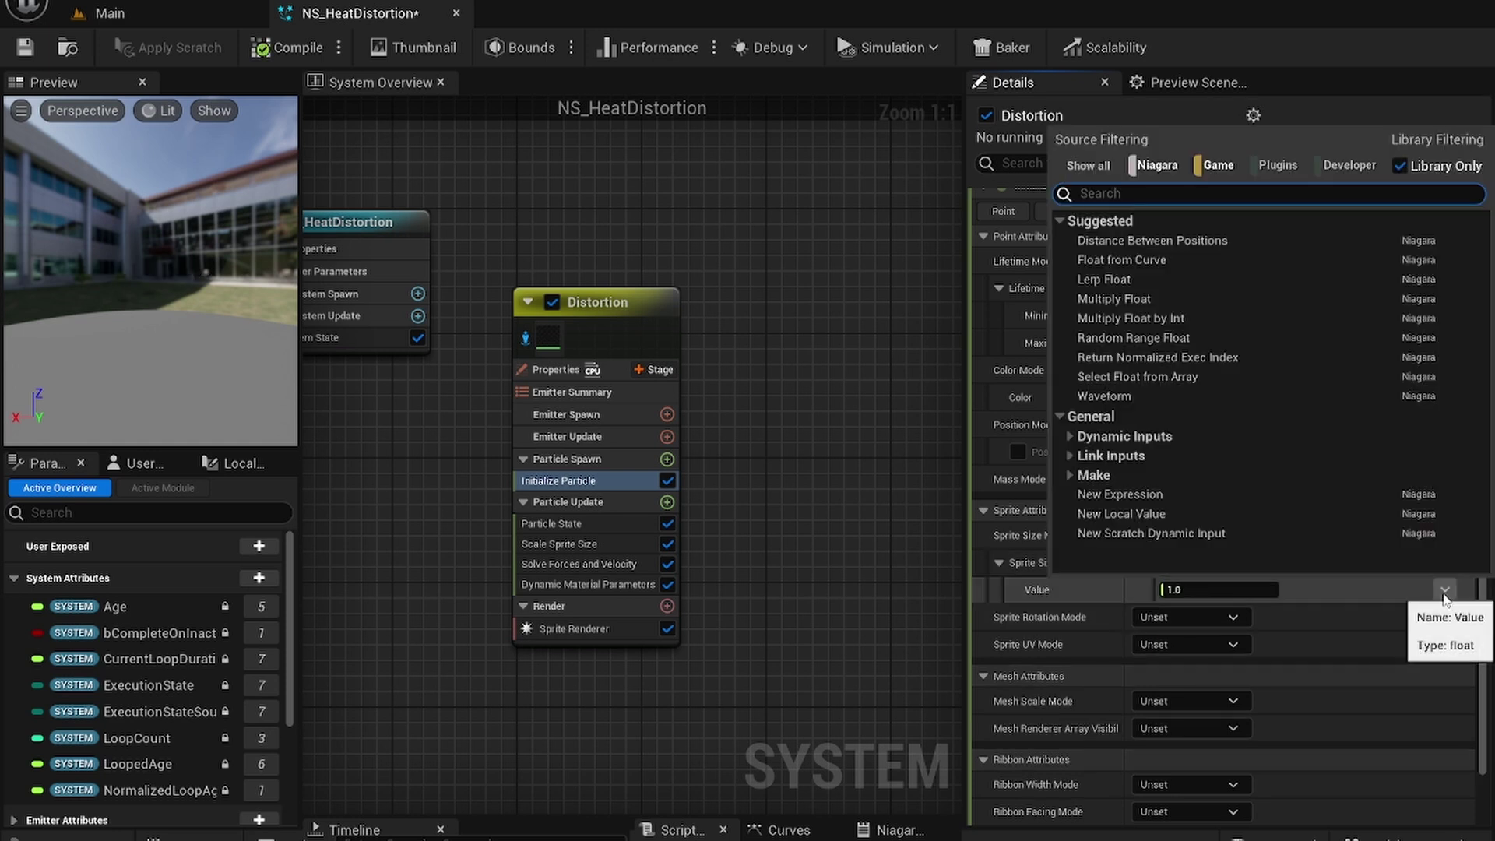
text(ra)
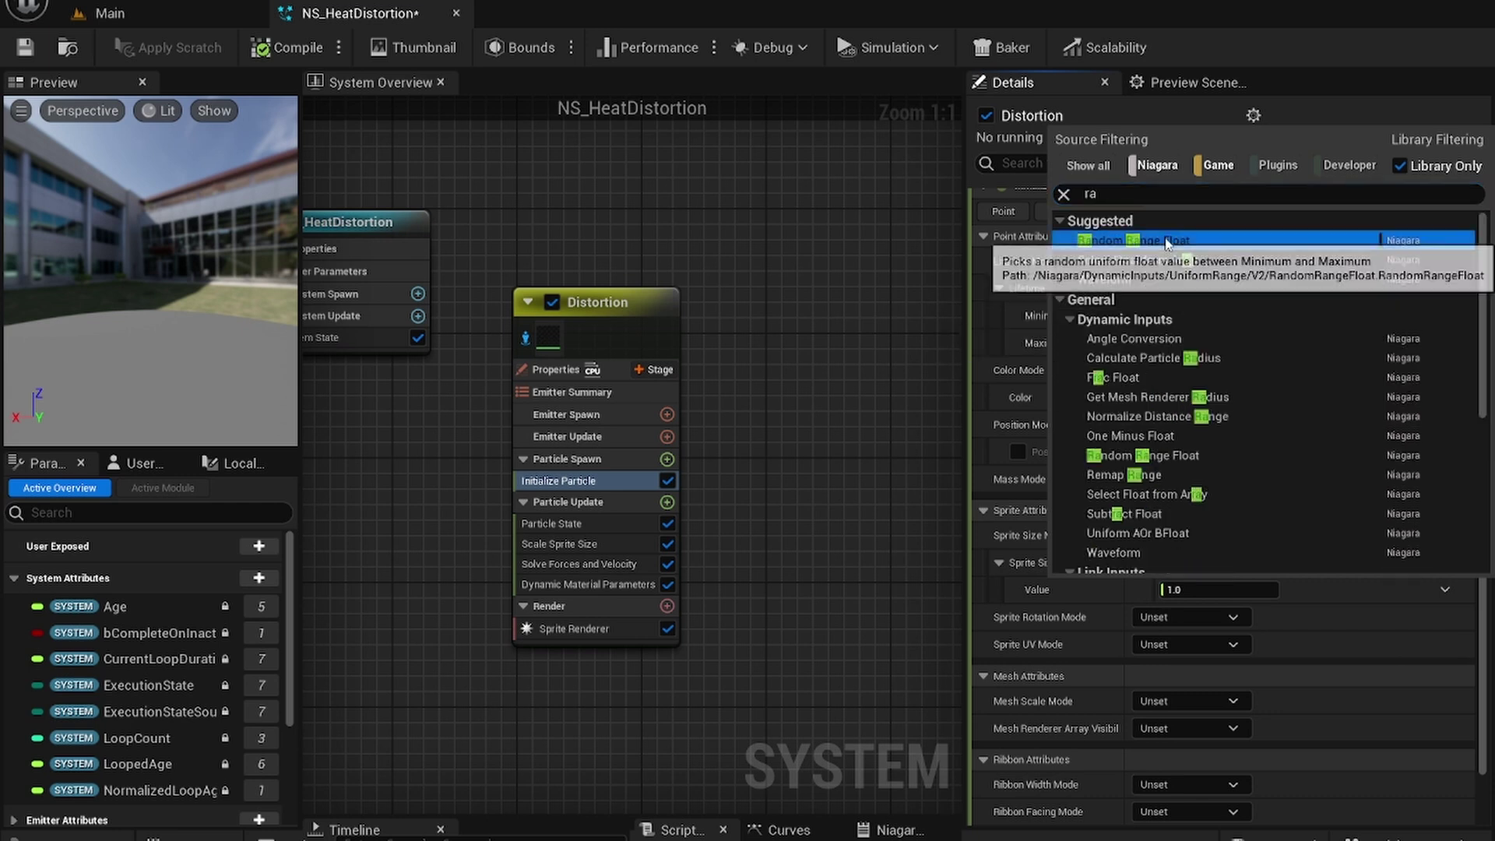
click(1166, 242)
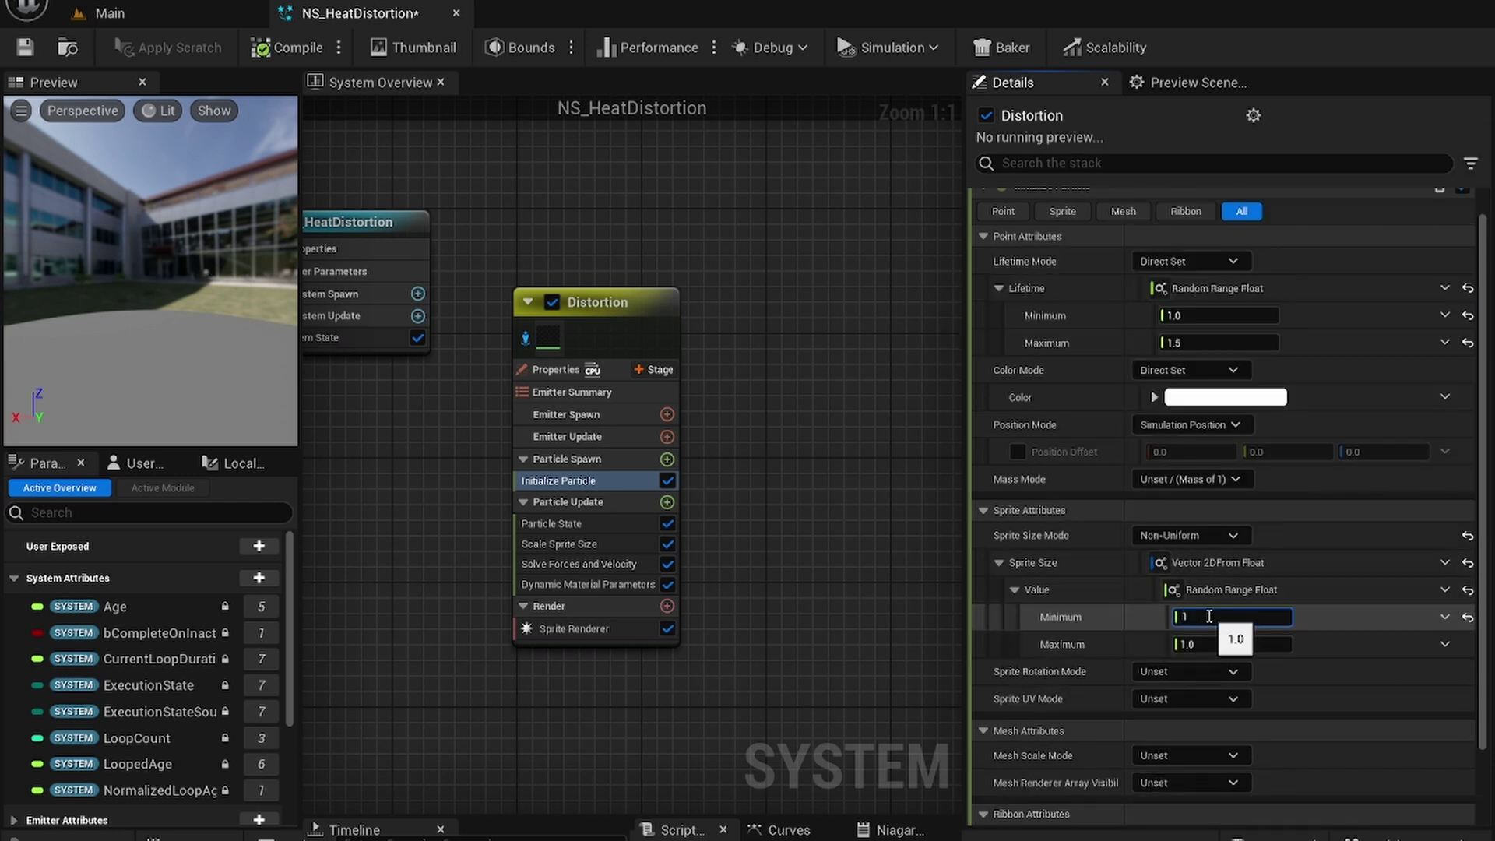
click(1210, 616)
text(100)
key(Return)
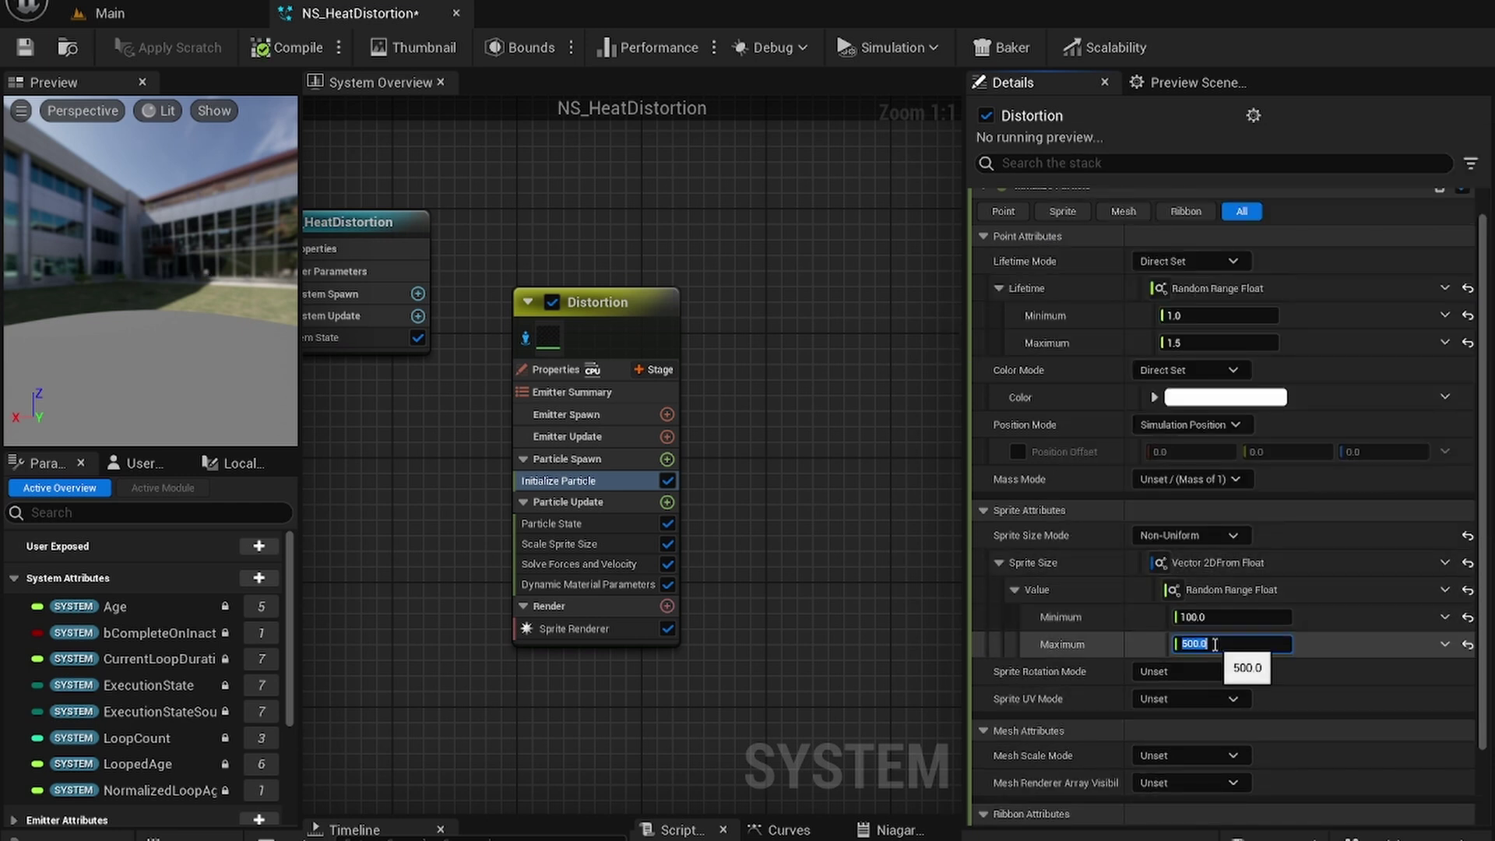
Set Sprite Rotation Mode to Direct Normalized Angle (0-1) and drive the angle with a Random Range Float from 0.8 to 1.2.
scroll(1076, 562, down, 2)
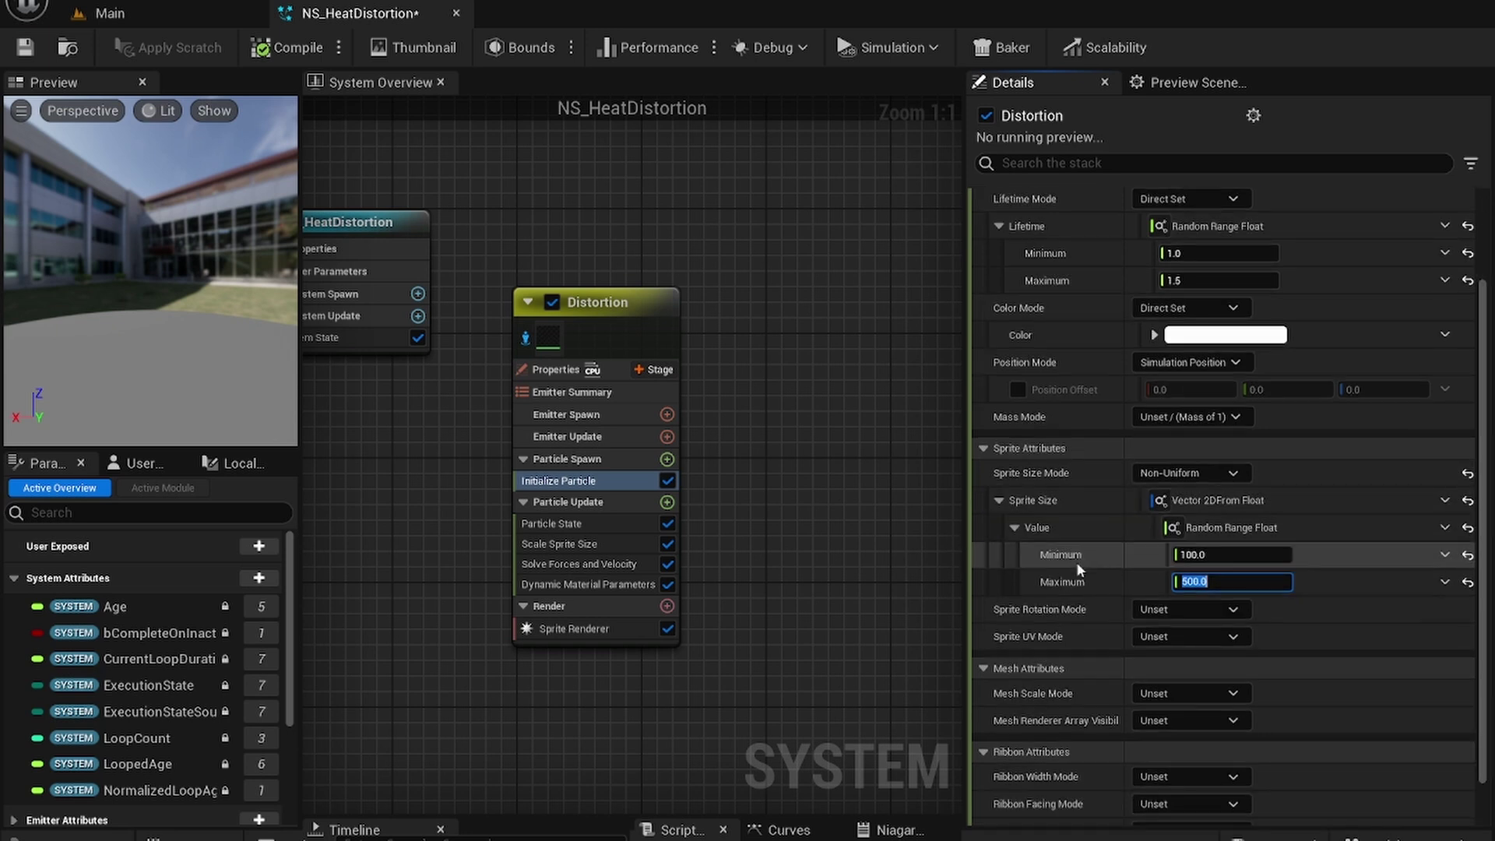
click(1176, 609)
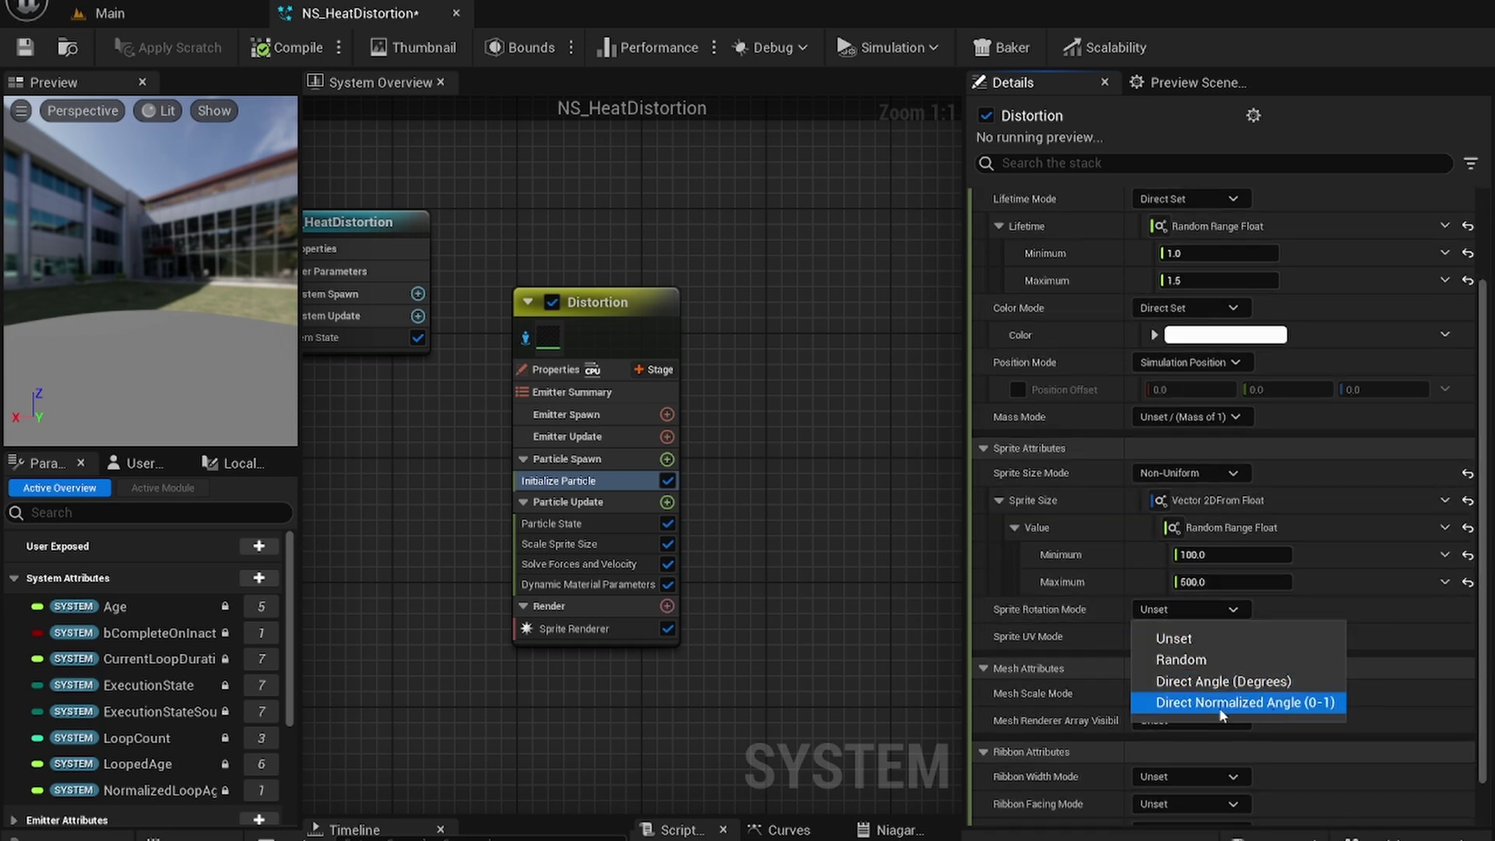
click(1203, 687)
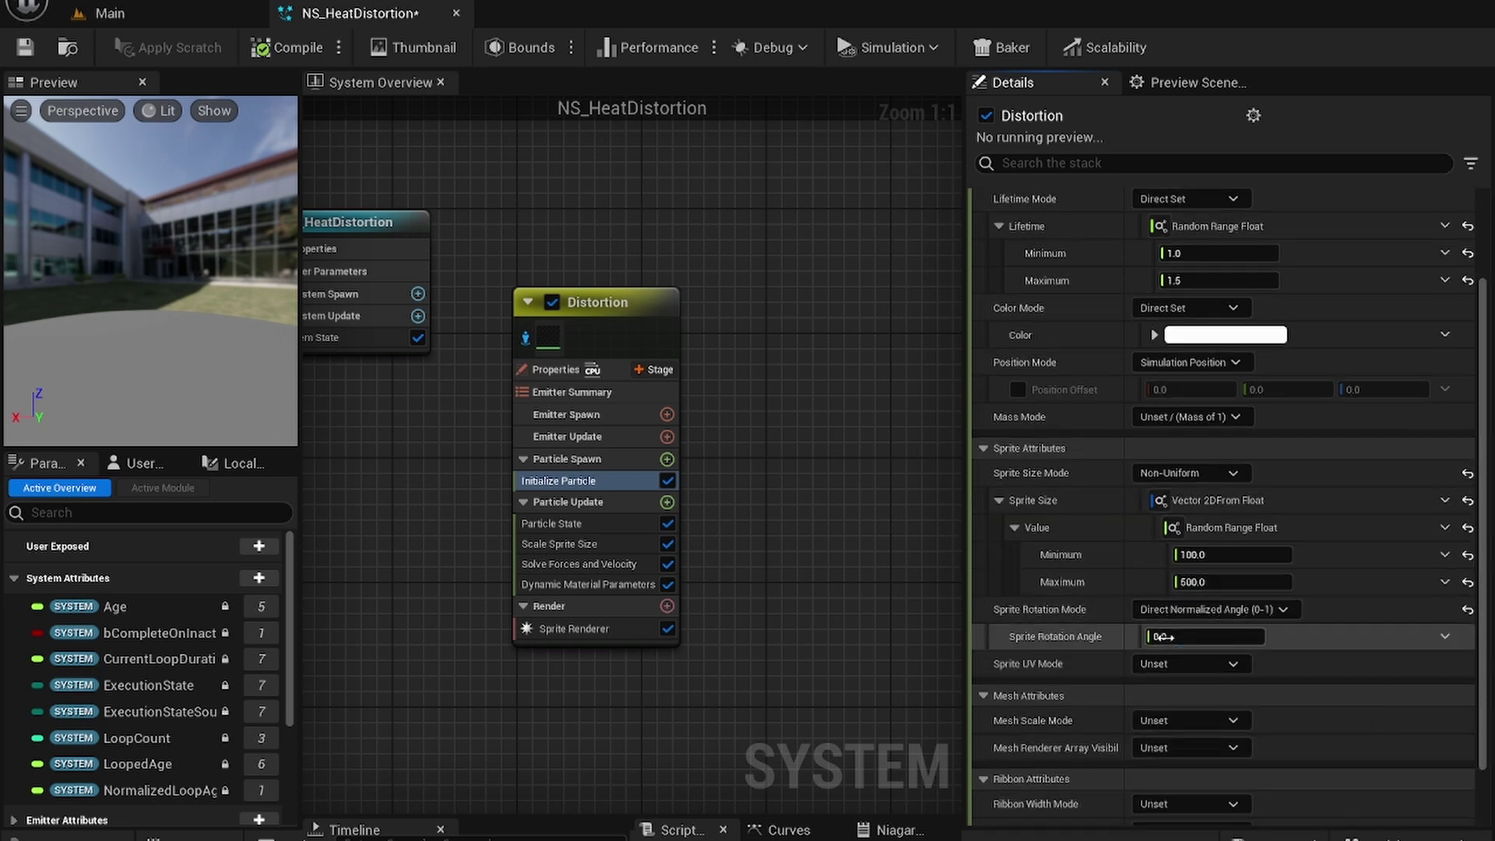
click(1444, 636)
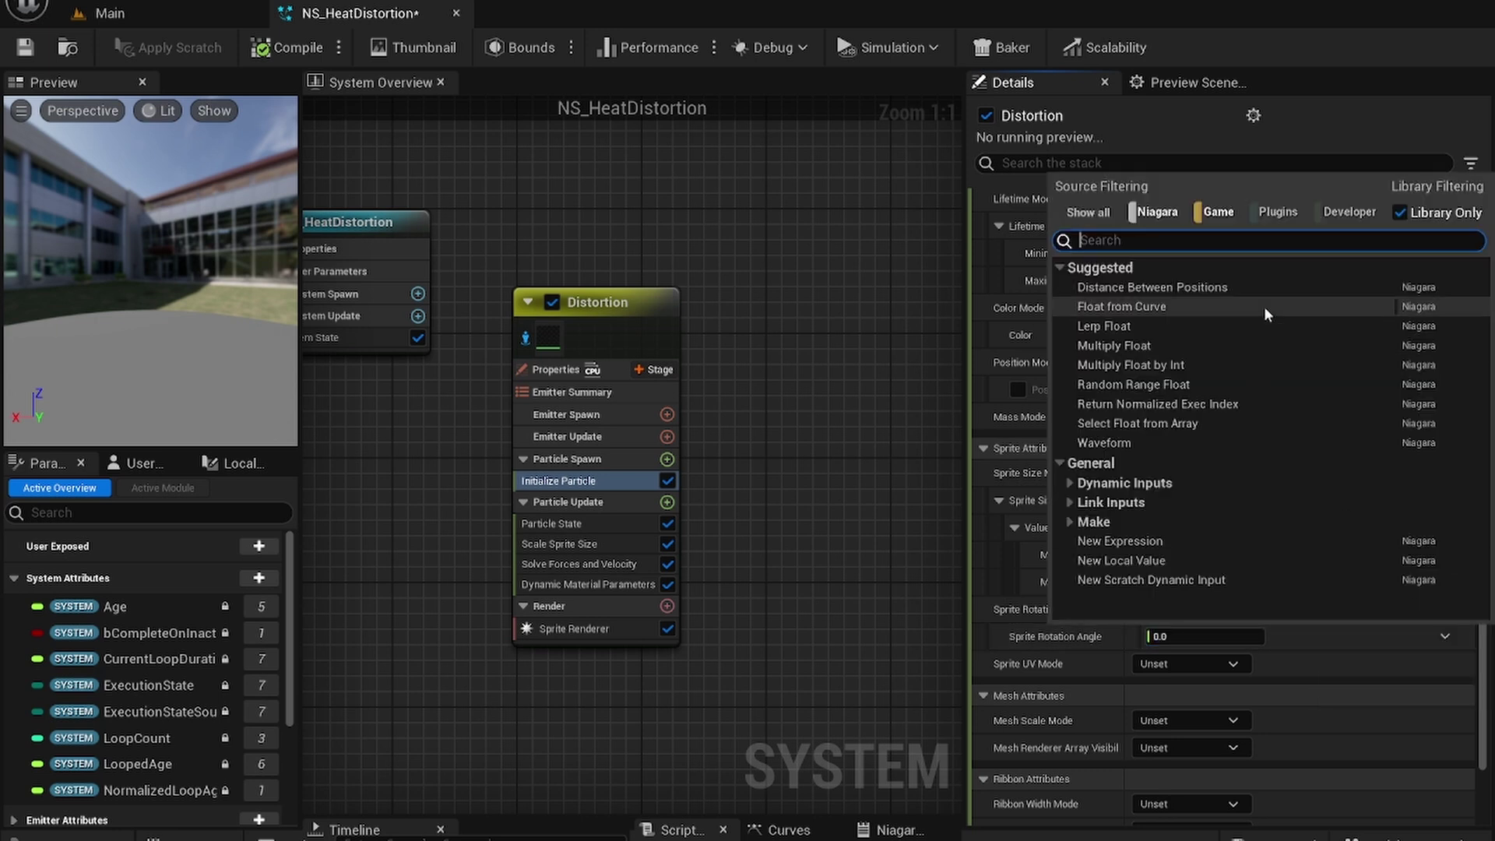
text(random)
key(Return)
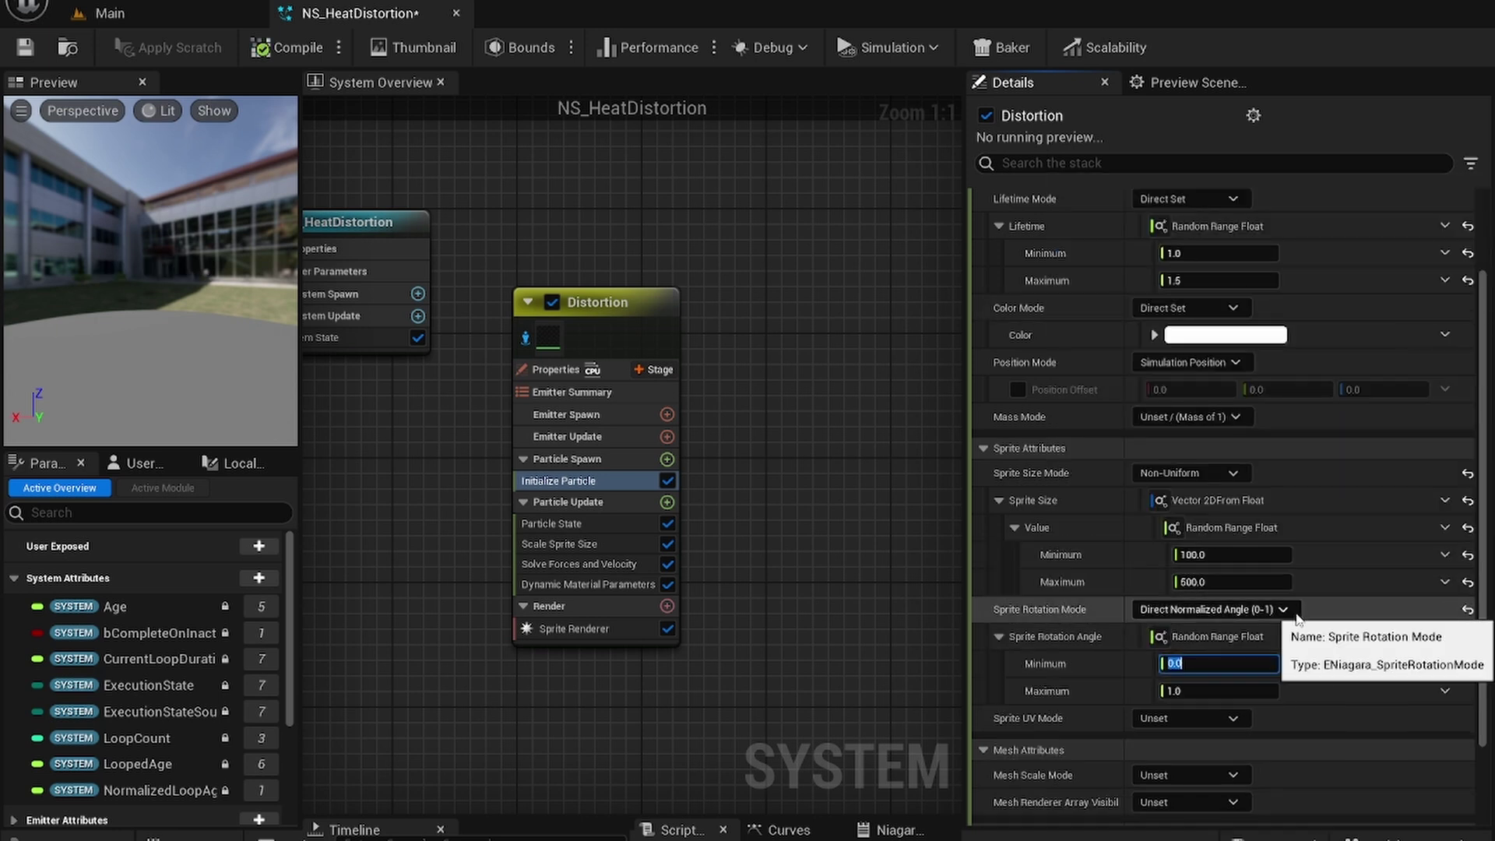
text(.8)
click(1189, 700)
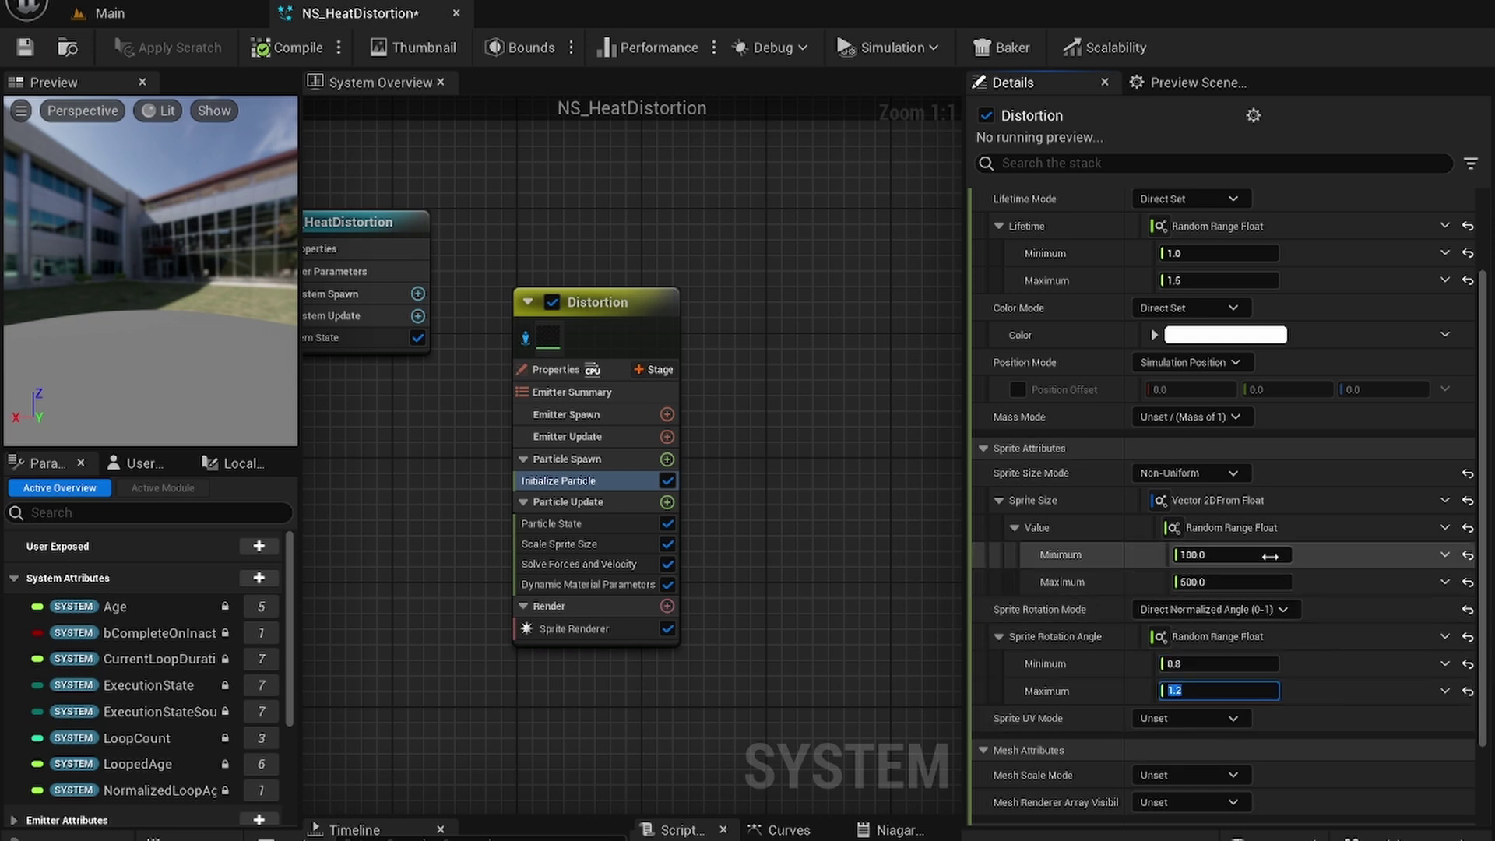
Add a Shape Location module to Particle Spawn below Initialize Particle.
scroll(1388, 608, down, 2)
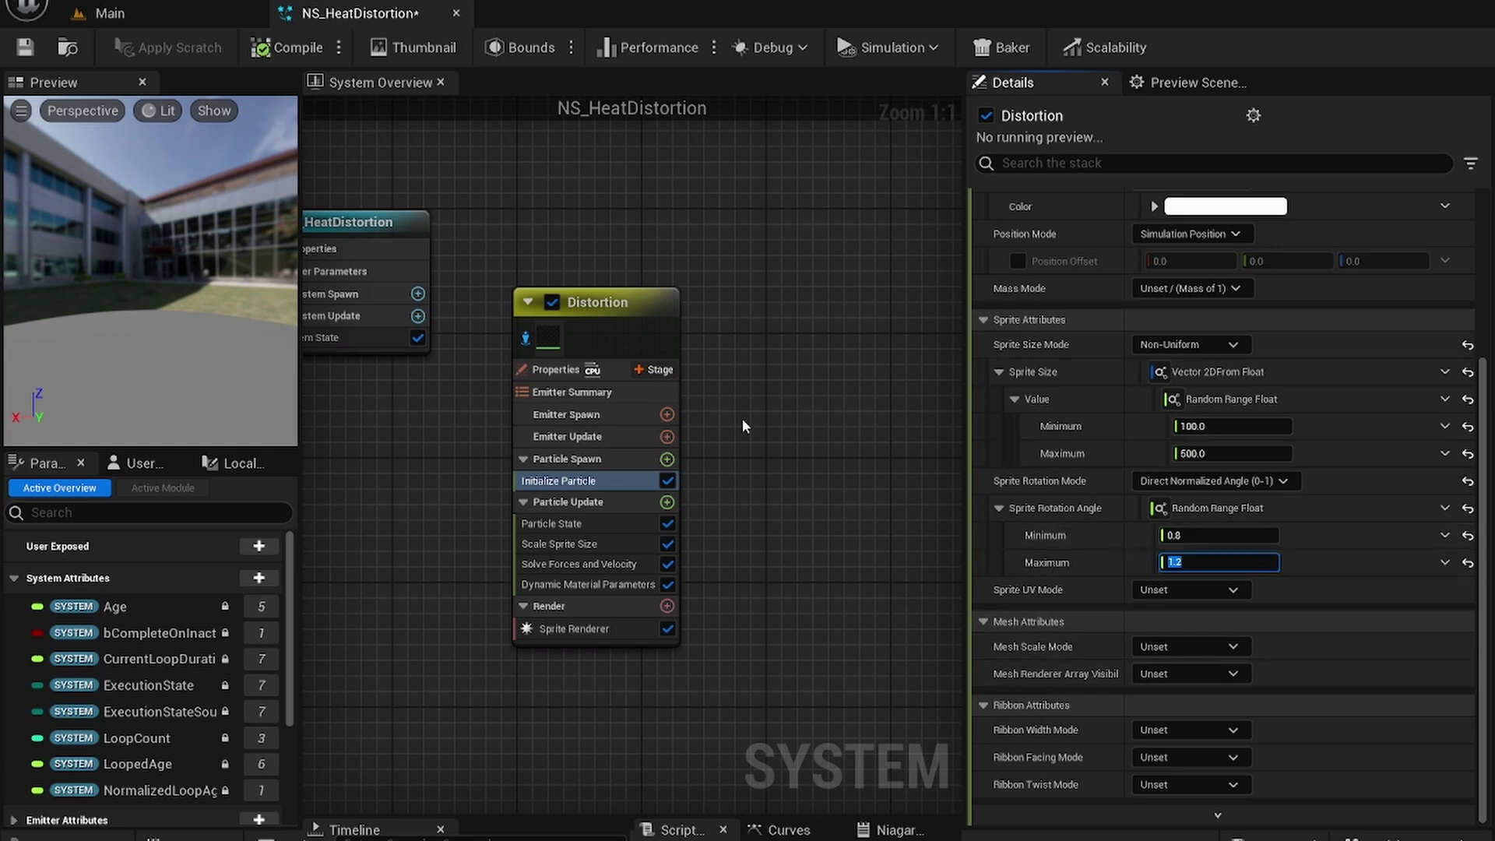
click(667, 460)
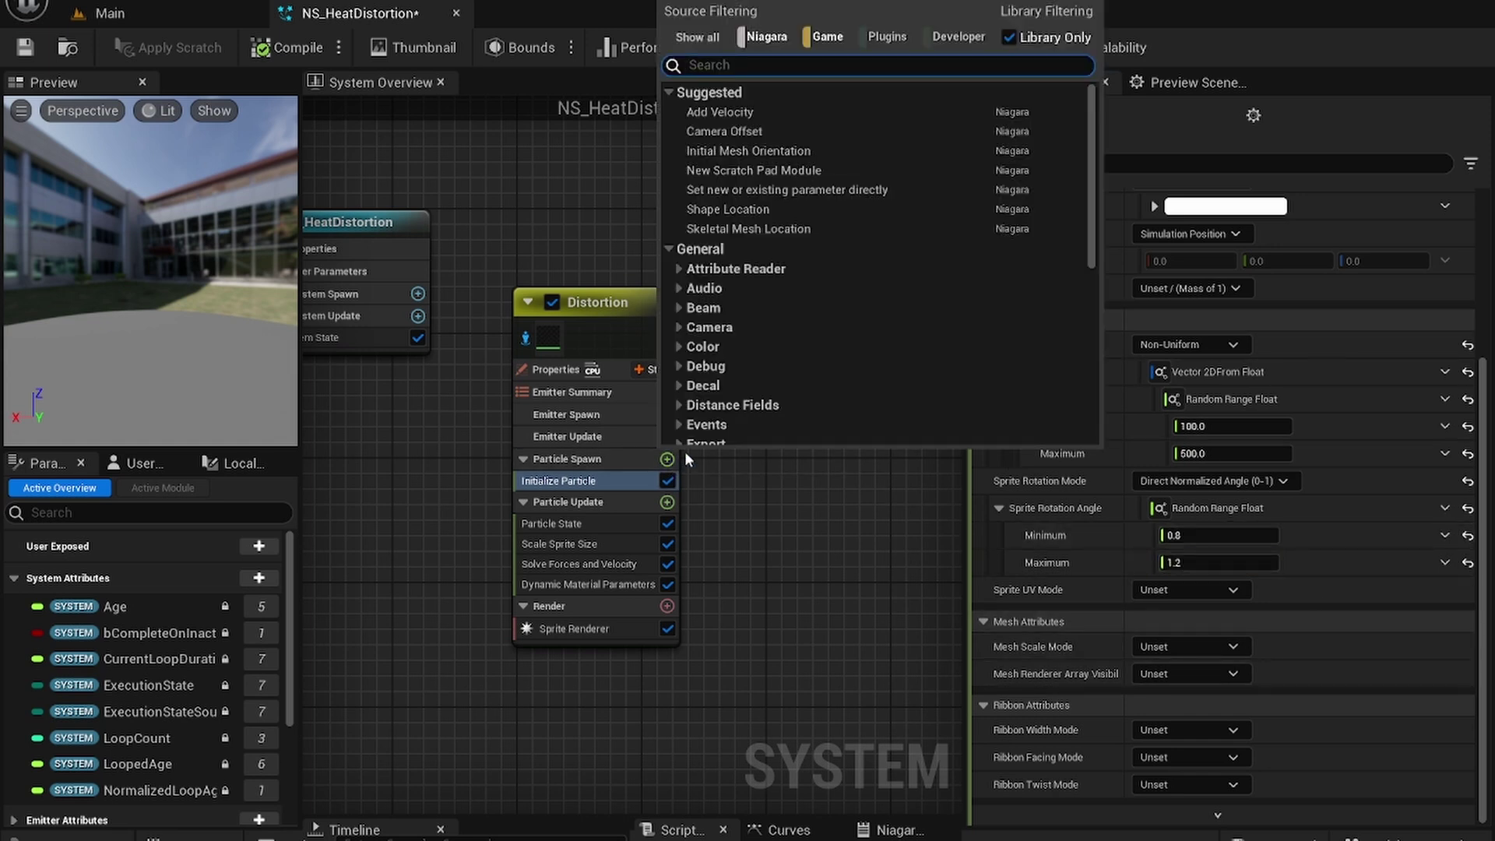
text(shape)
key(Return)
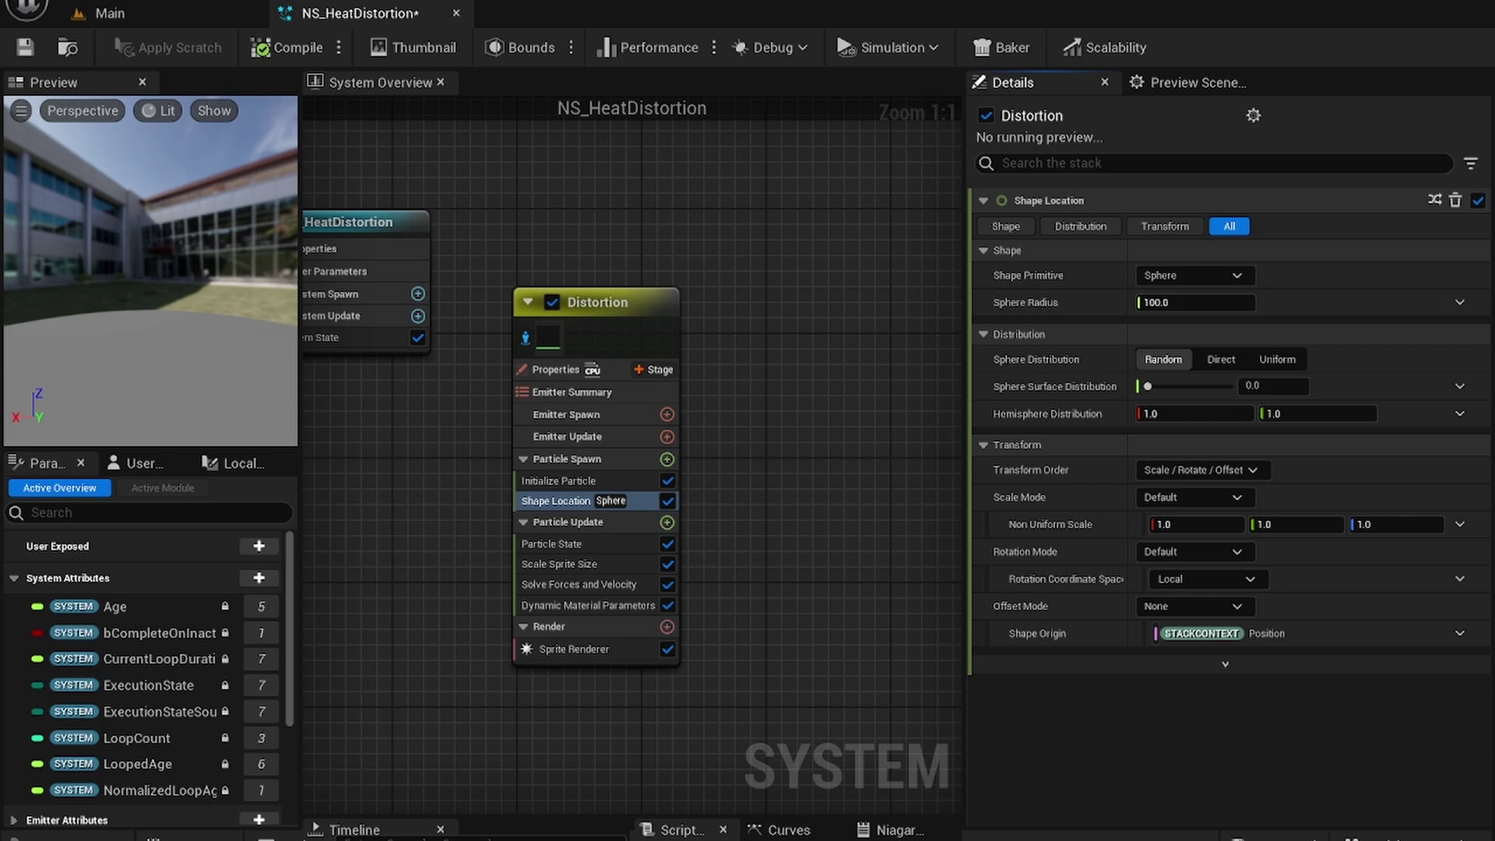
Set the Shape Location sphere radius to 40 and add an Add Velocity module to Particle Spawn.
click(1180, 302)
text(4)
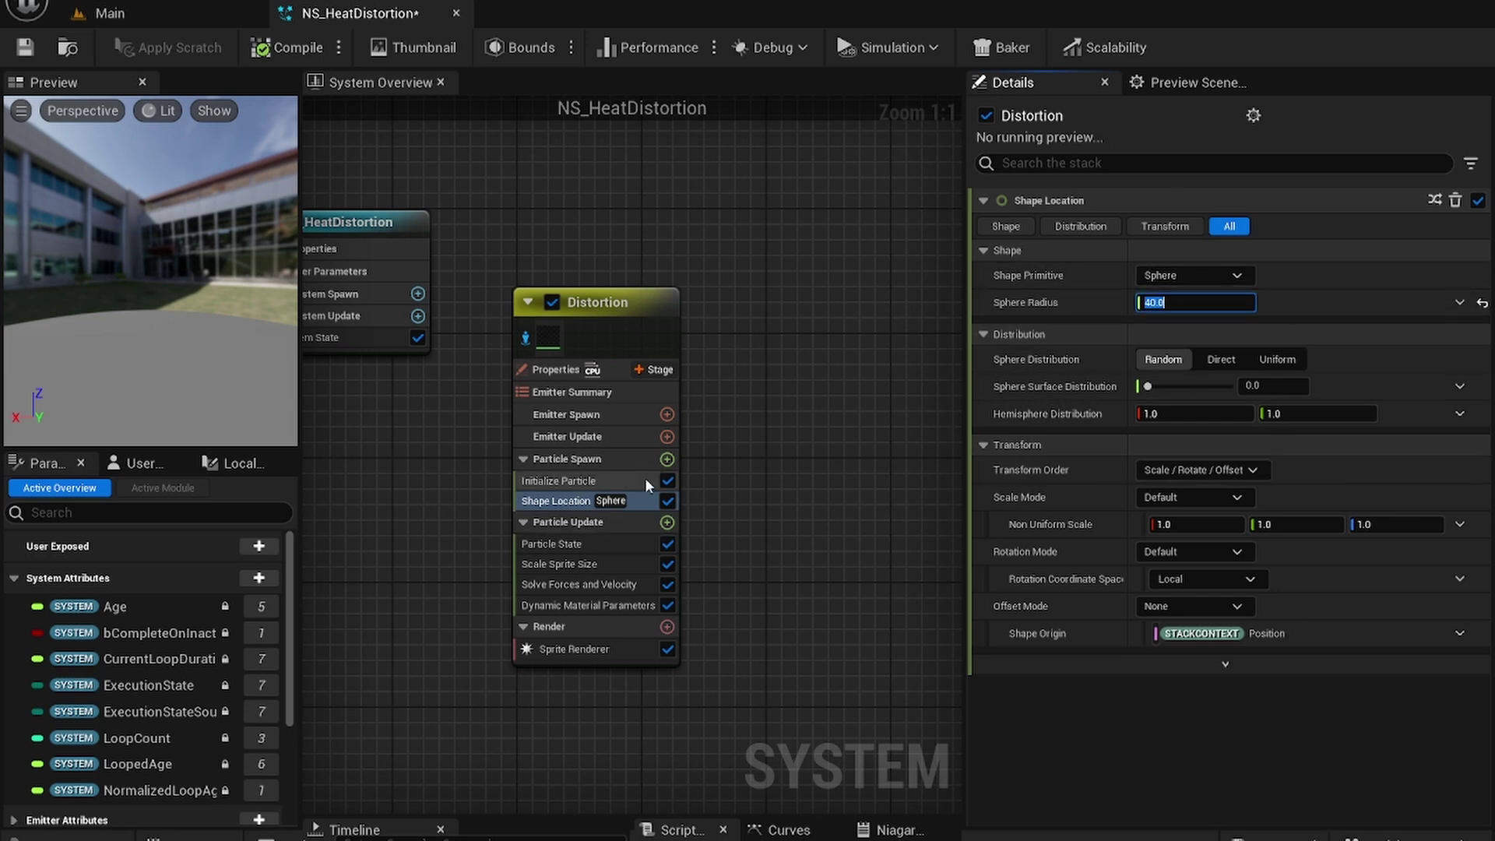
click(668, 459)
text(vel)
key(Return)
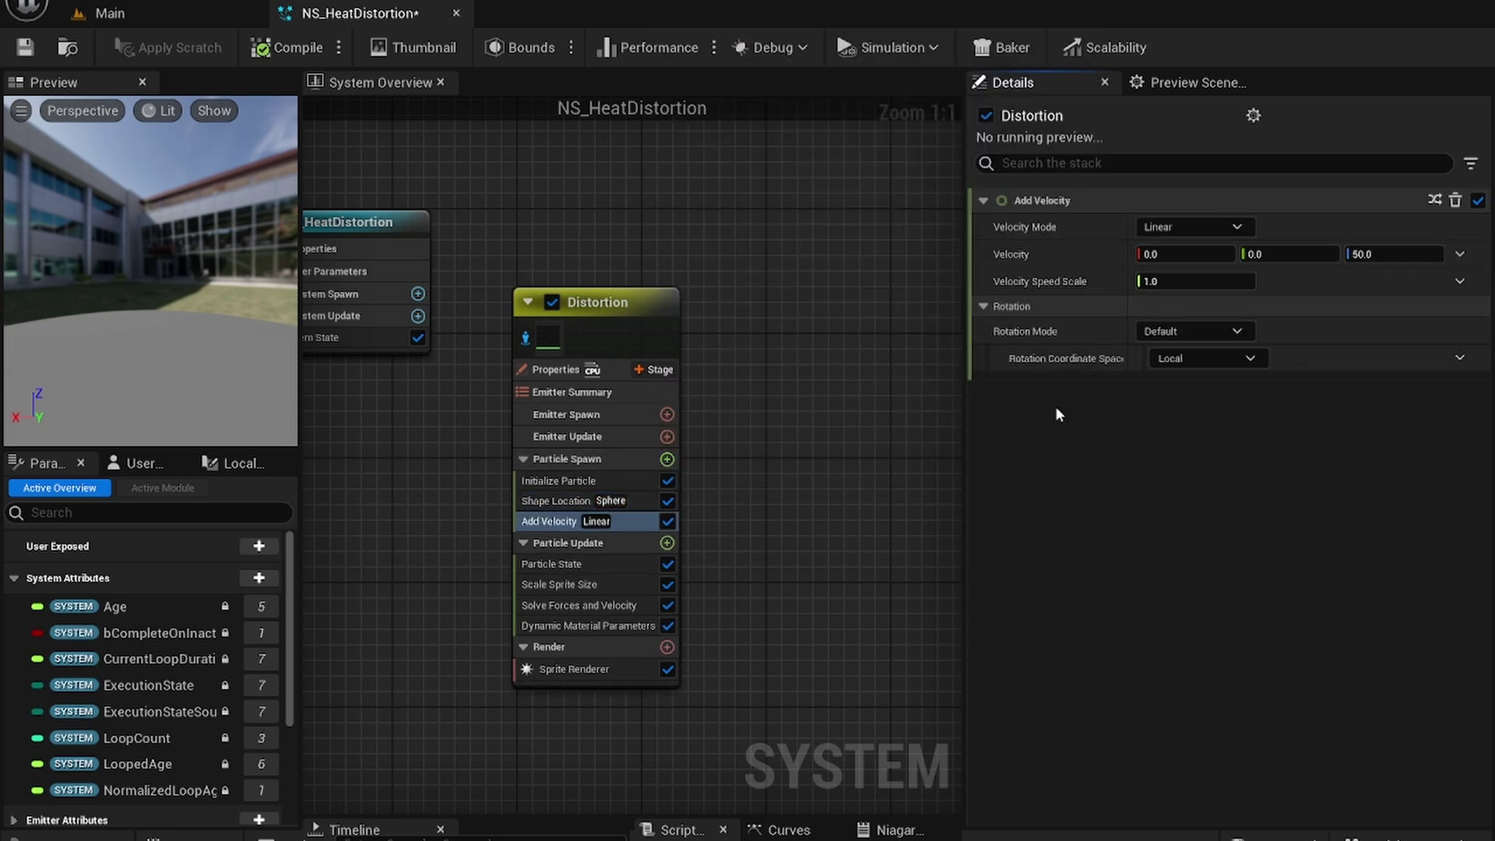
Drive the Add Velocity vector with a Random Range Vector whose X ranges from 35 to 60.
click(1460, 254)
text(random)
key(Return)
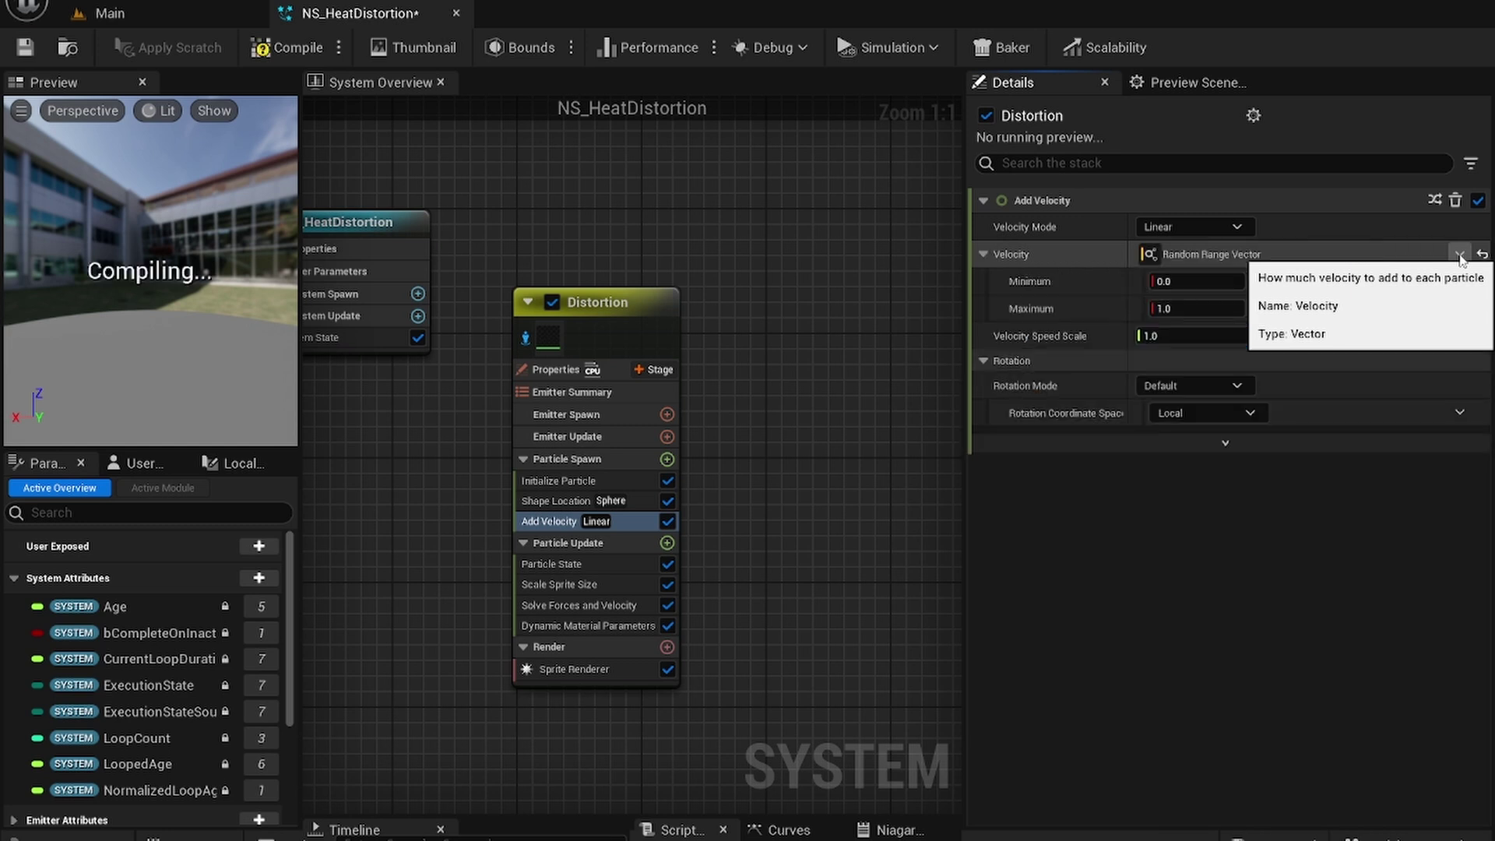
click(1199, 282)
text(35)
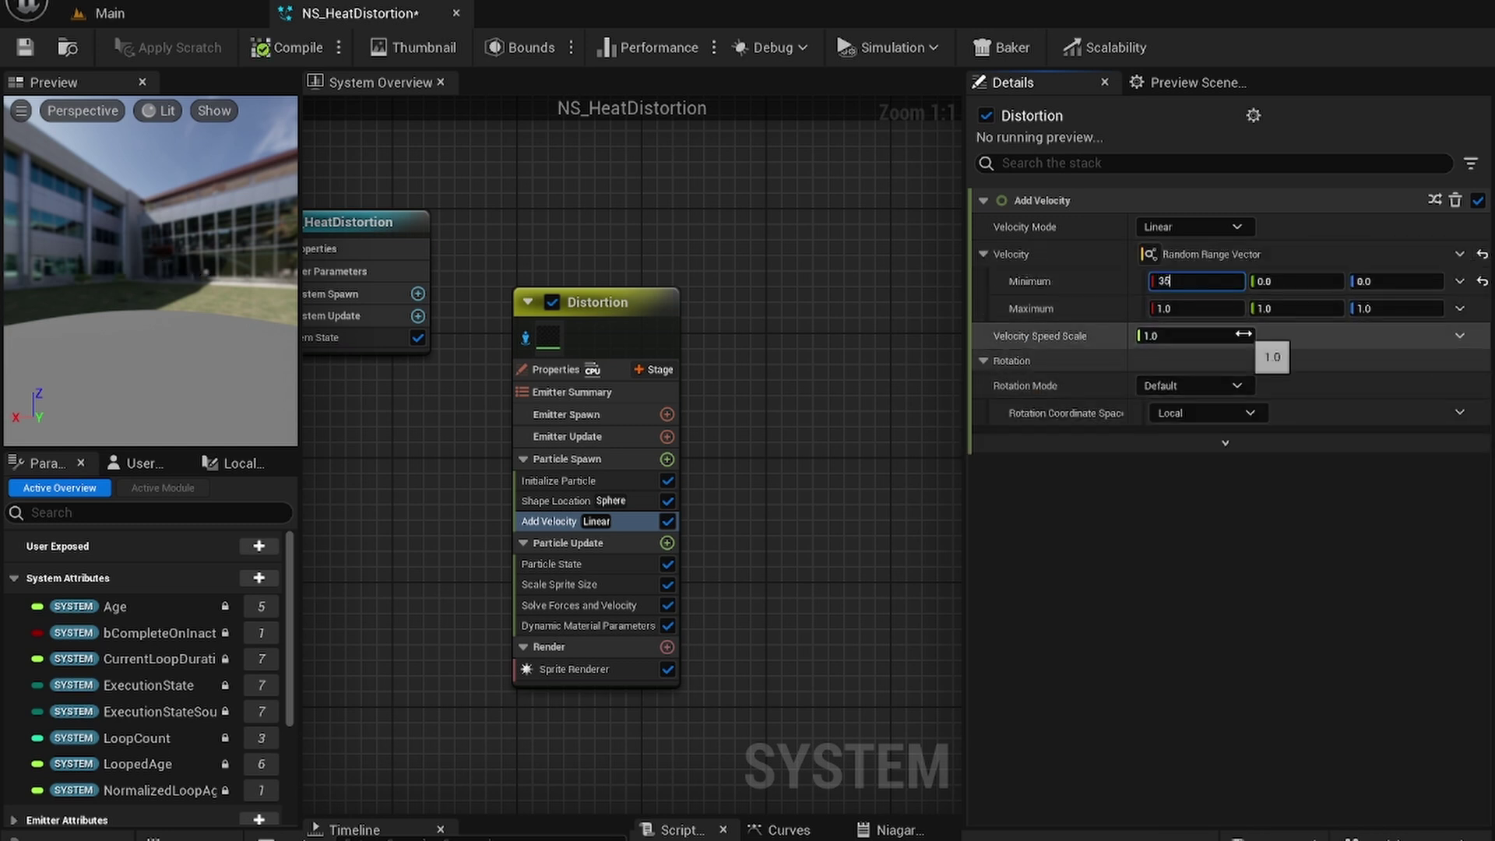
key(Return)
click(1189, 305)
text(60)
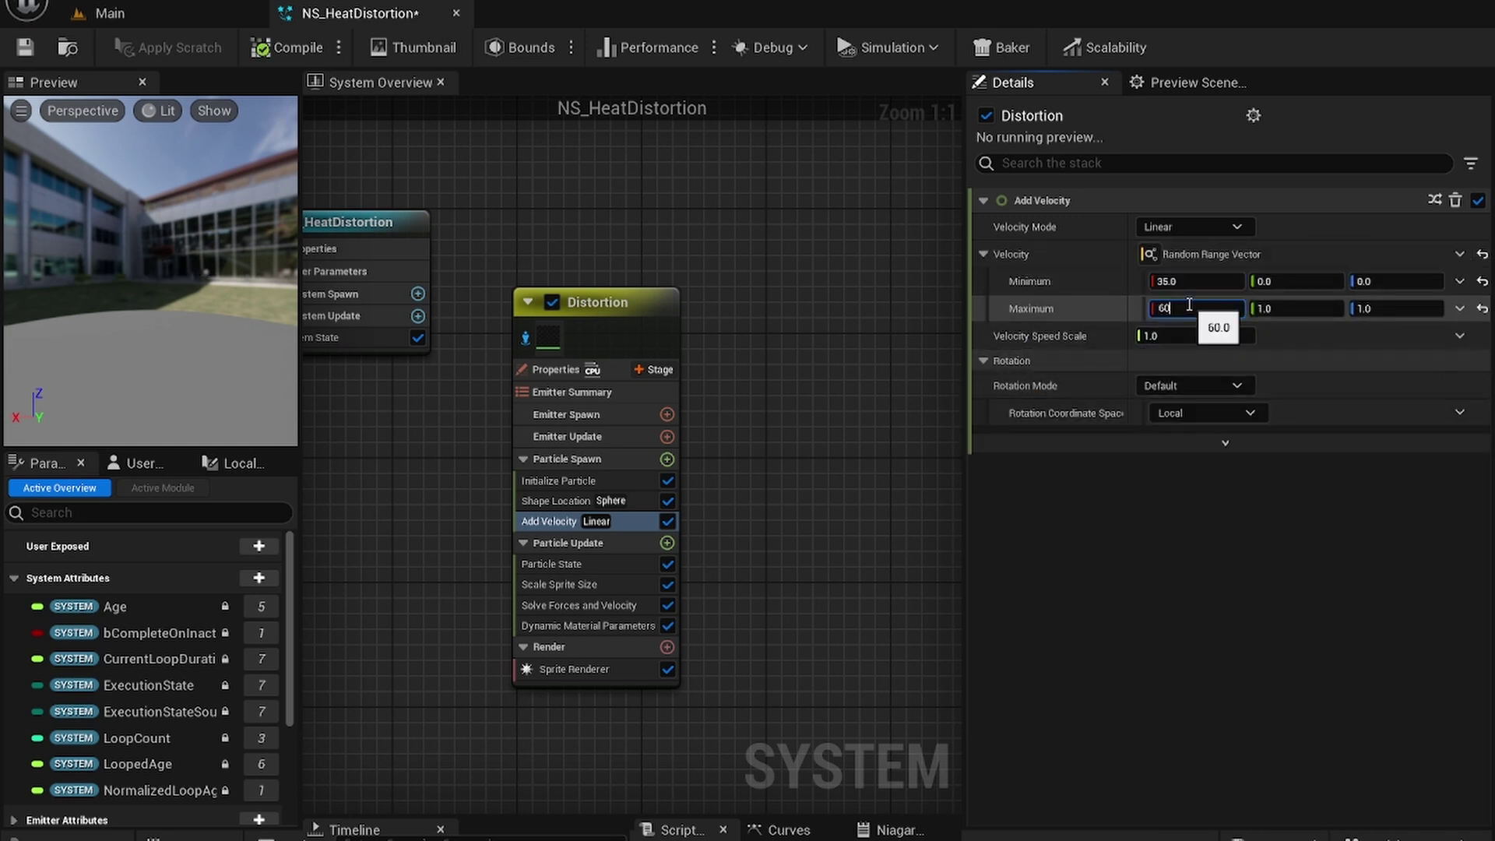
key(Return)
Set the random velocity's Z range from 5 to 10 and its maximum Y to 0.
click(1393, 281)
text(5)
click(1381, 309)
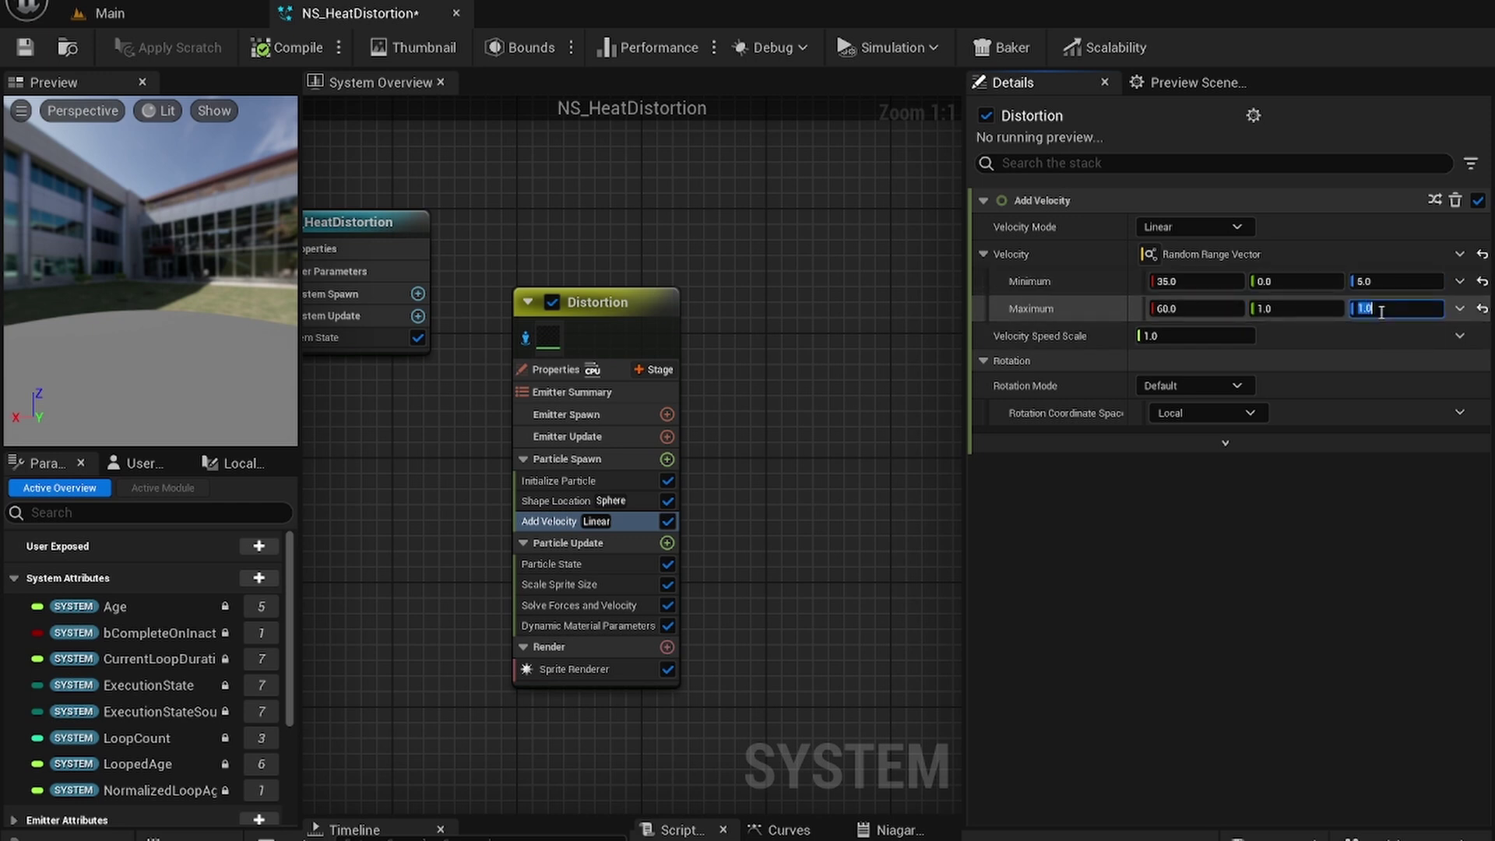
text(10)
key(Return)
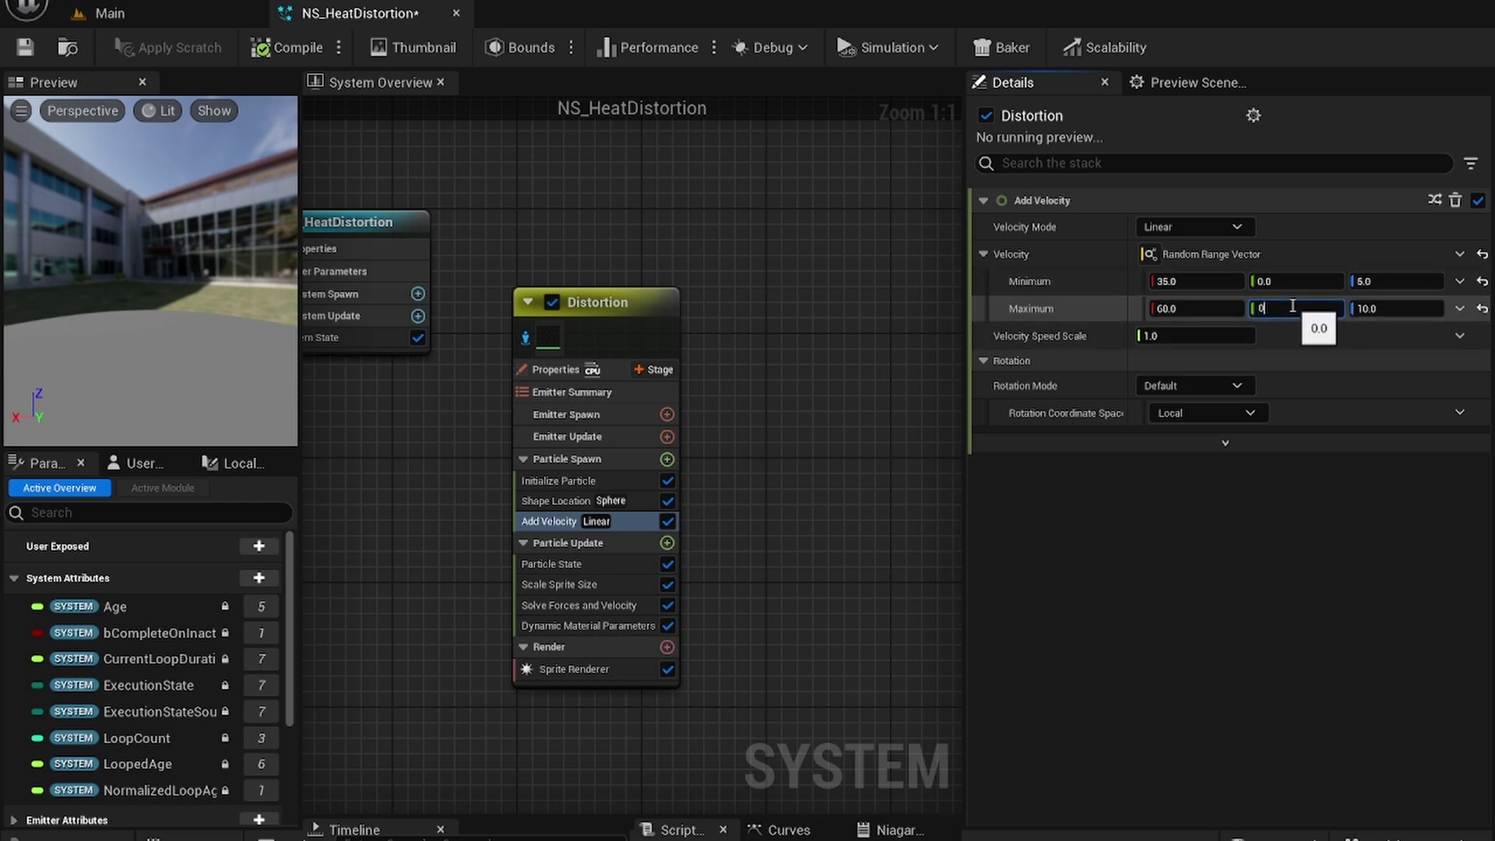
click(1293, 309)
text(0)
key(Return)
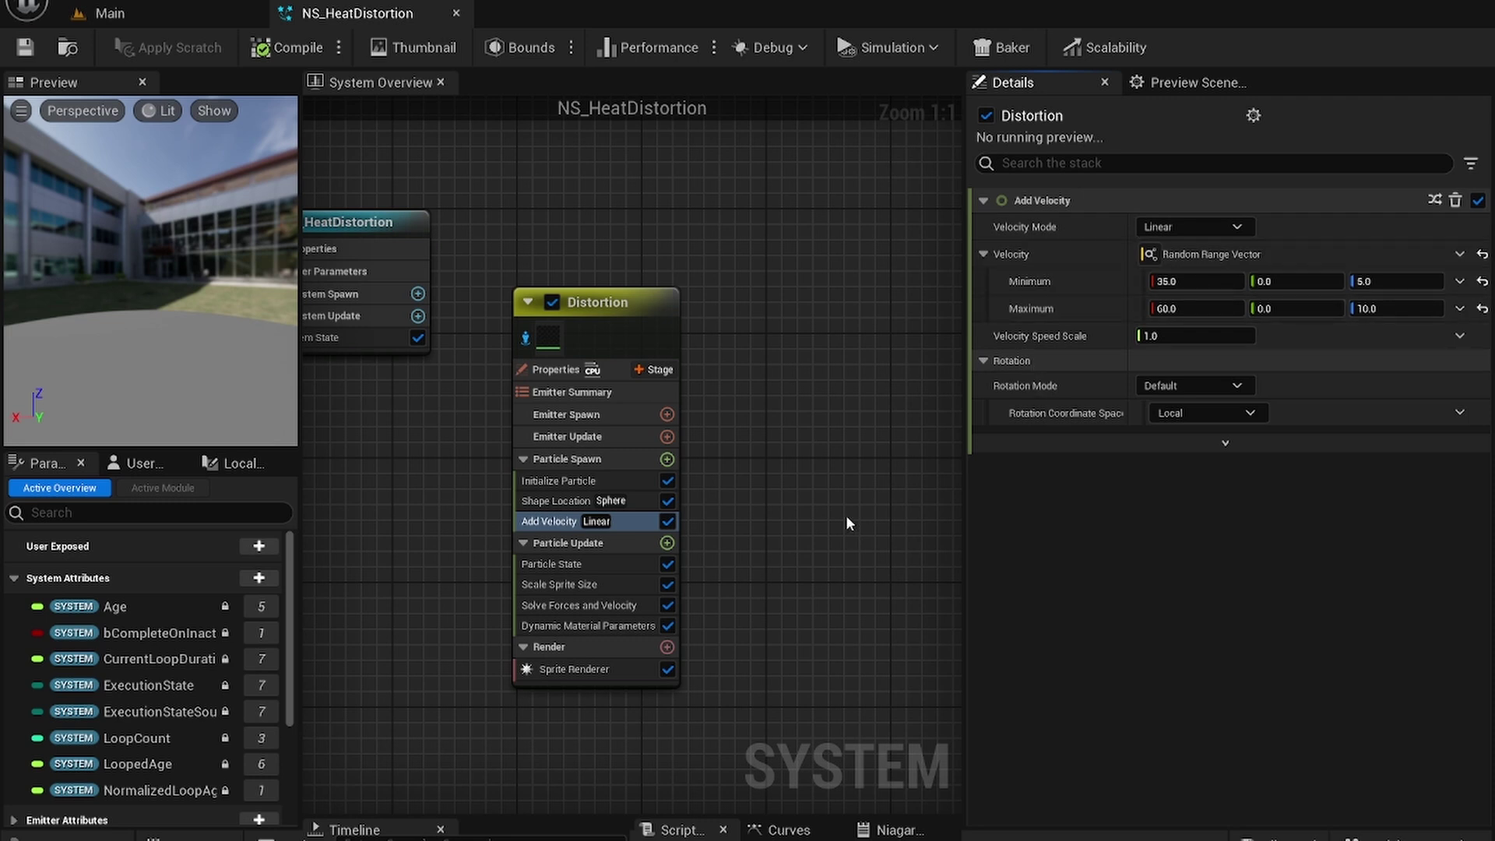
Add a Color module to Particle Spawn below Add Velocity.
click(667, 459)
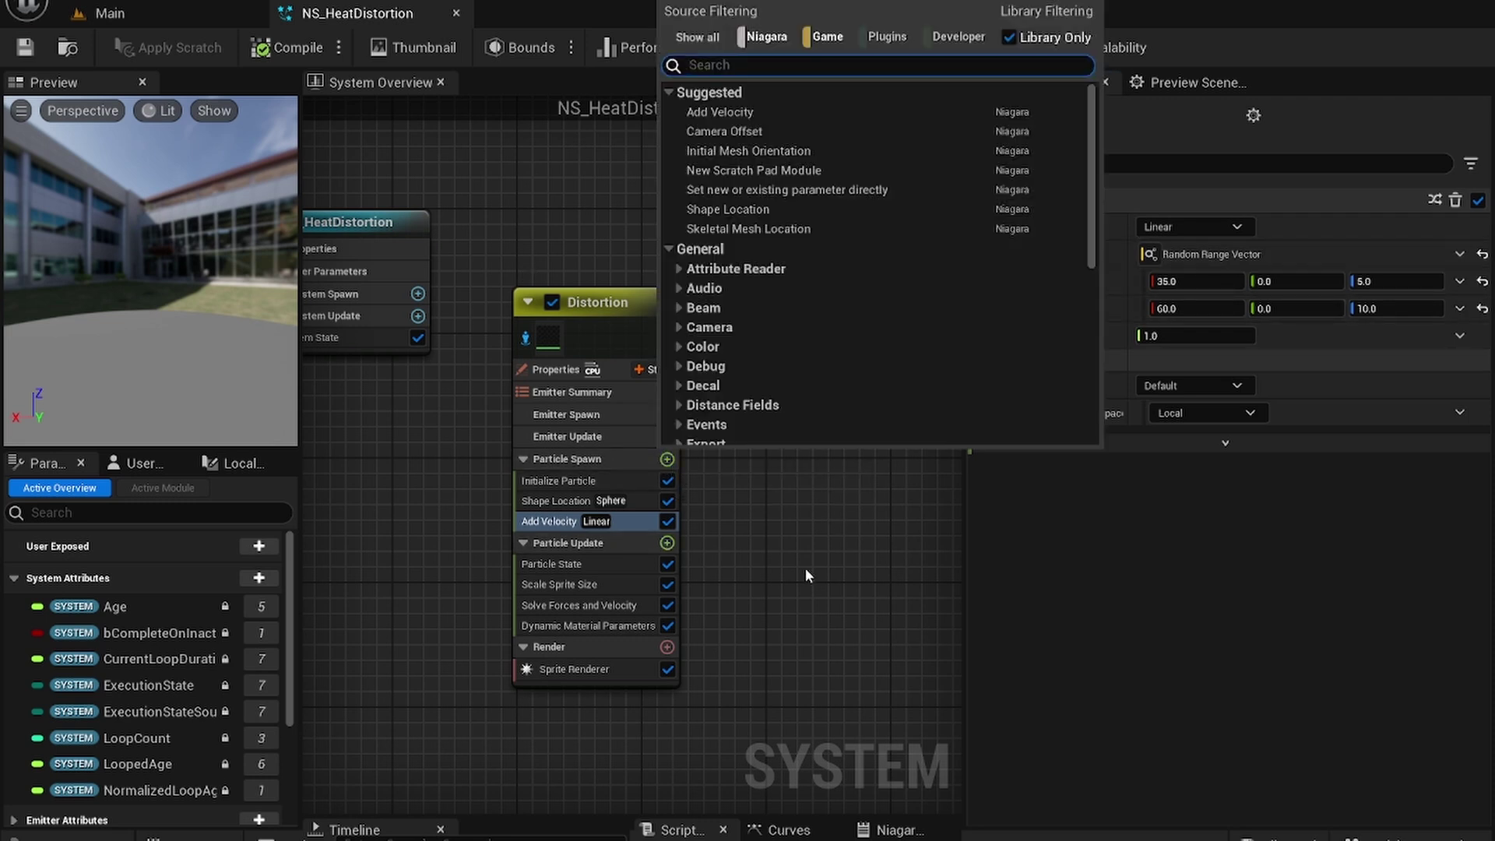
text(color)
key(Return)
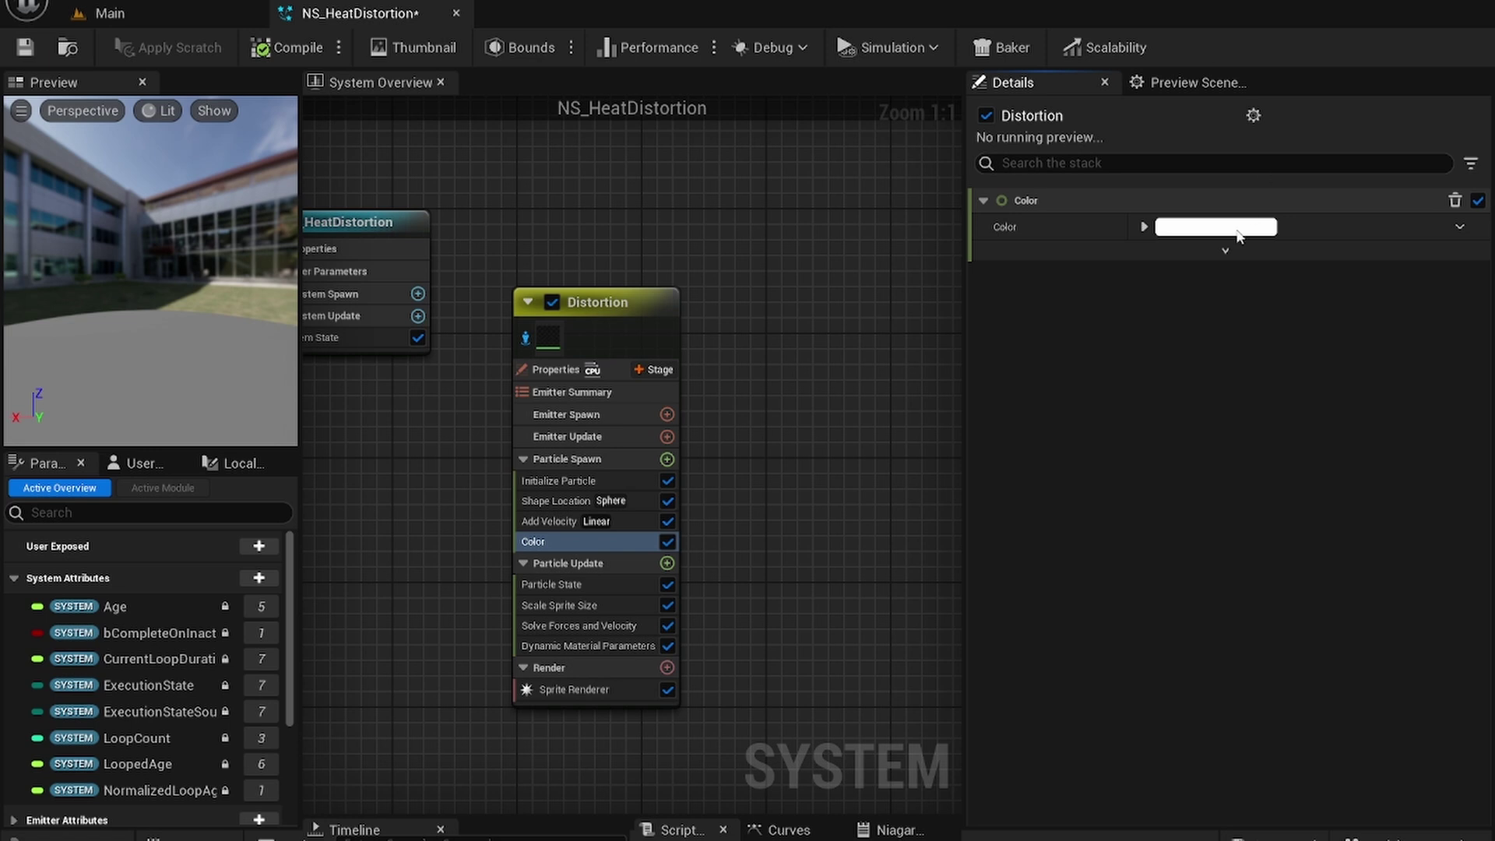
click(1143, 227)
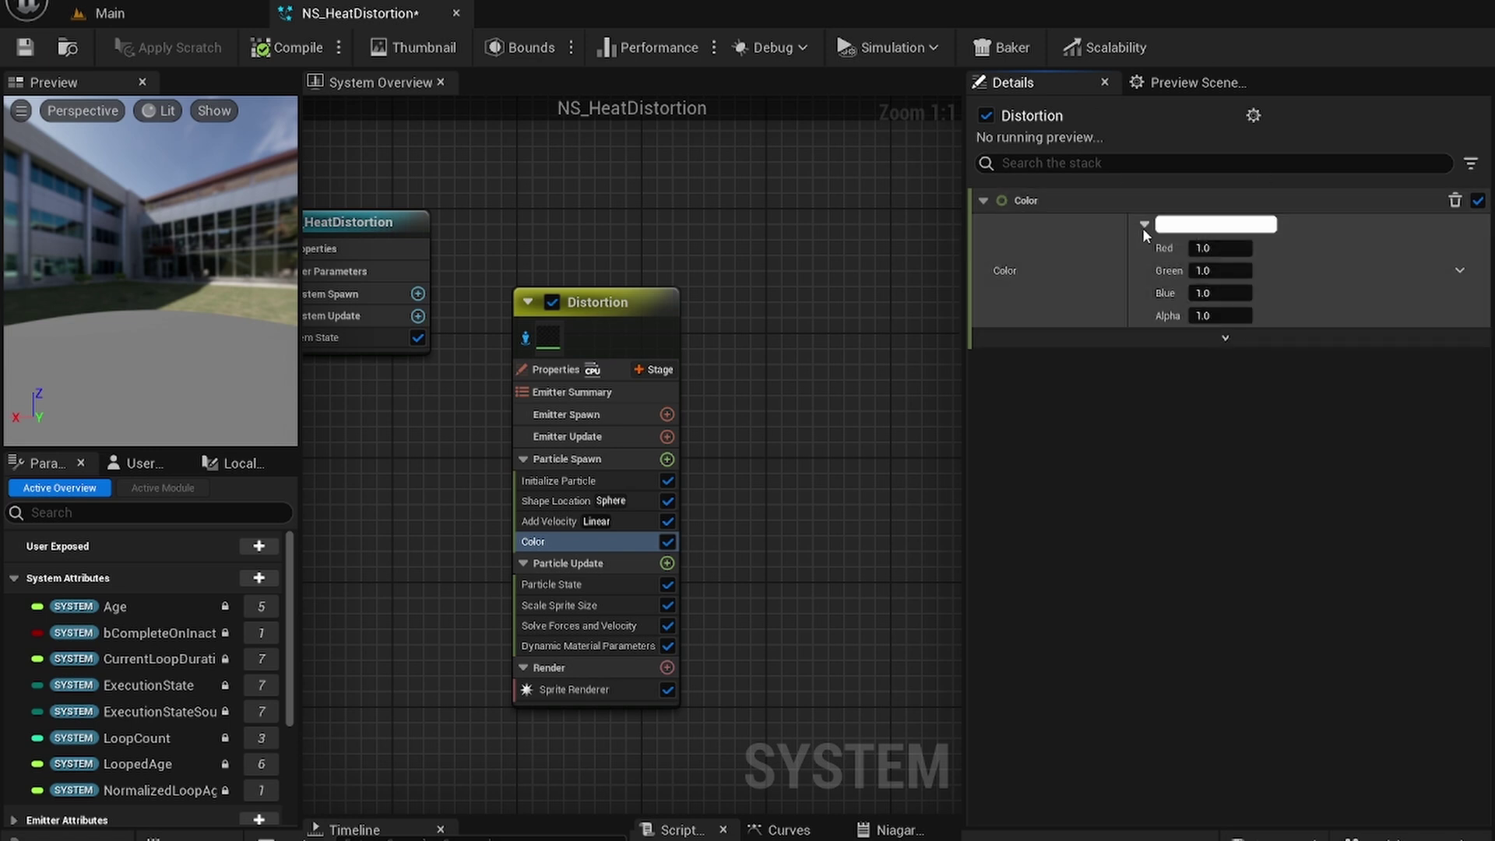
click(1144, 225)
Drive the Color module's color with a Make Linear Color from Vector and Float input.
click(1459, 227)
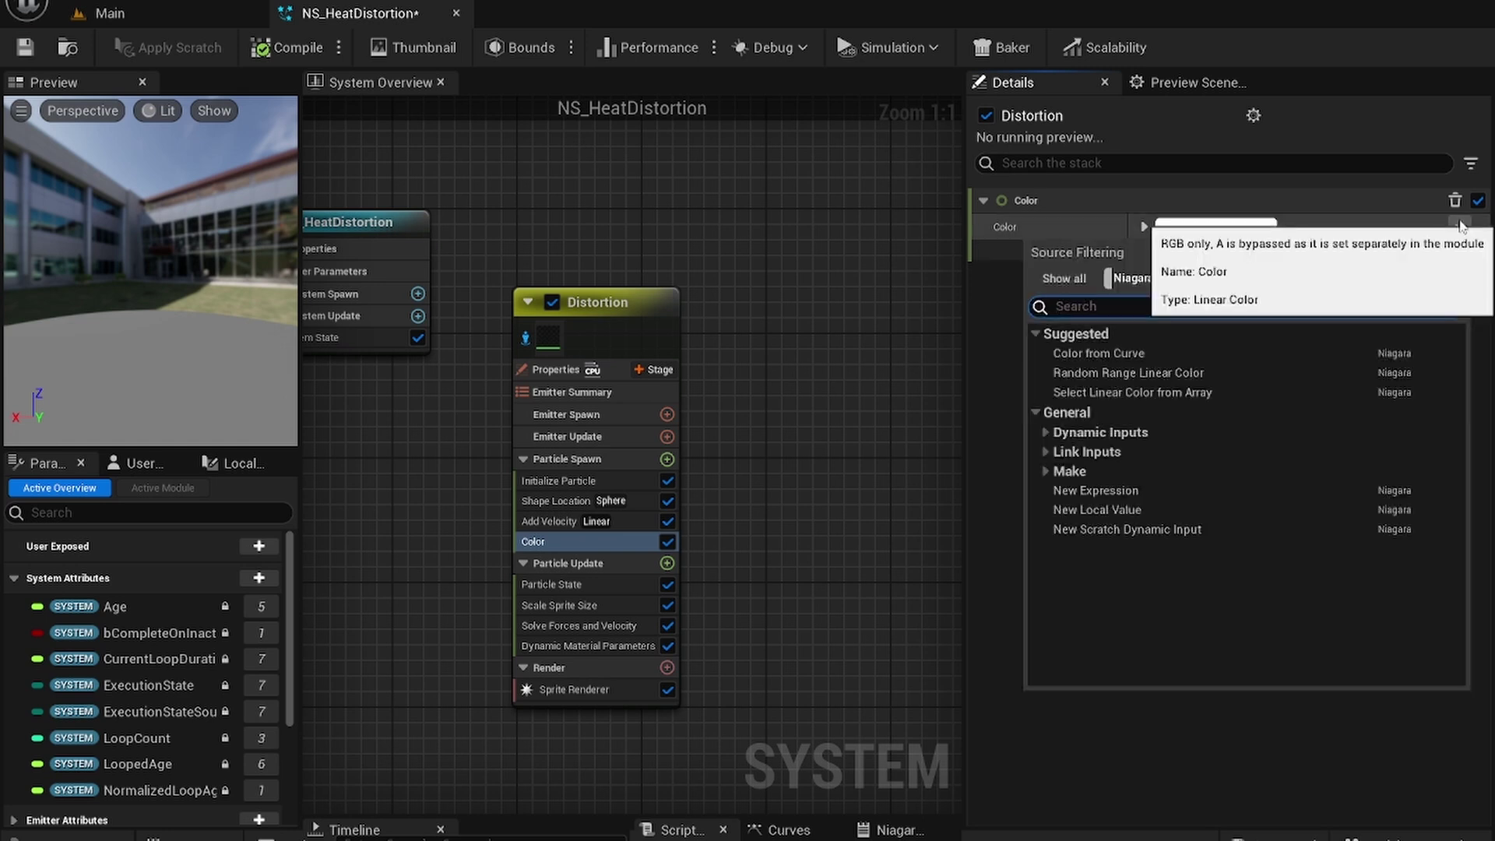
text(make linear col)
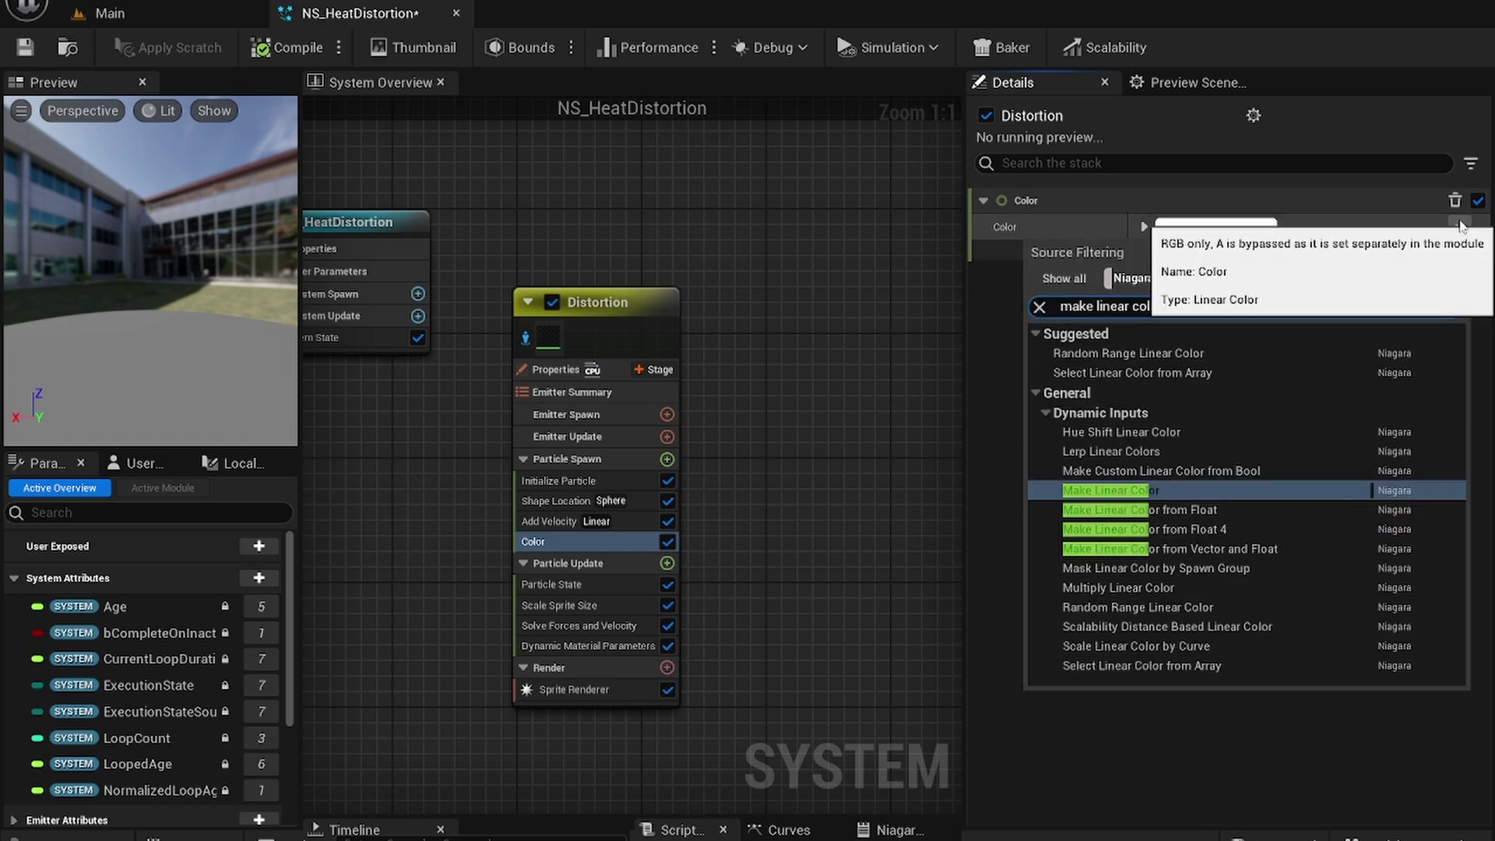
key(Down)
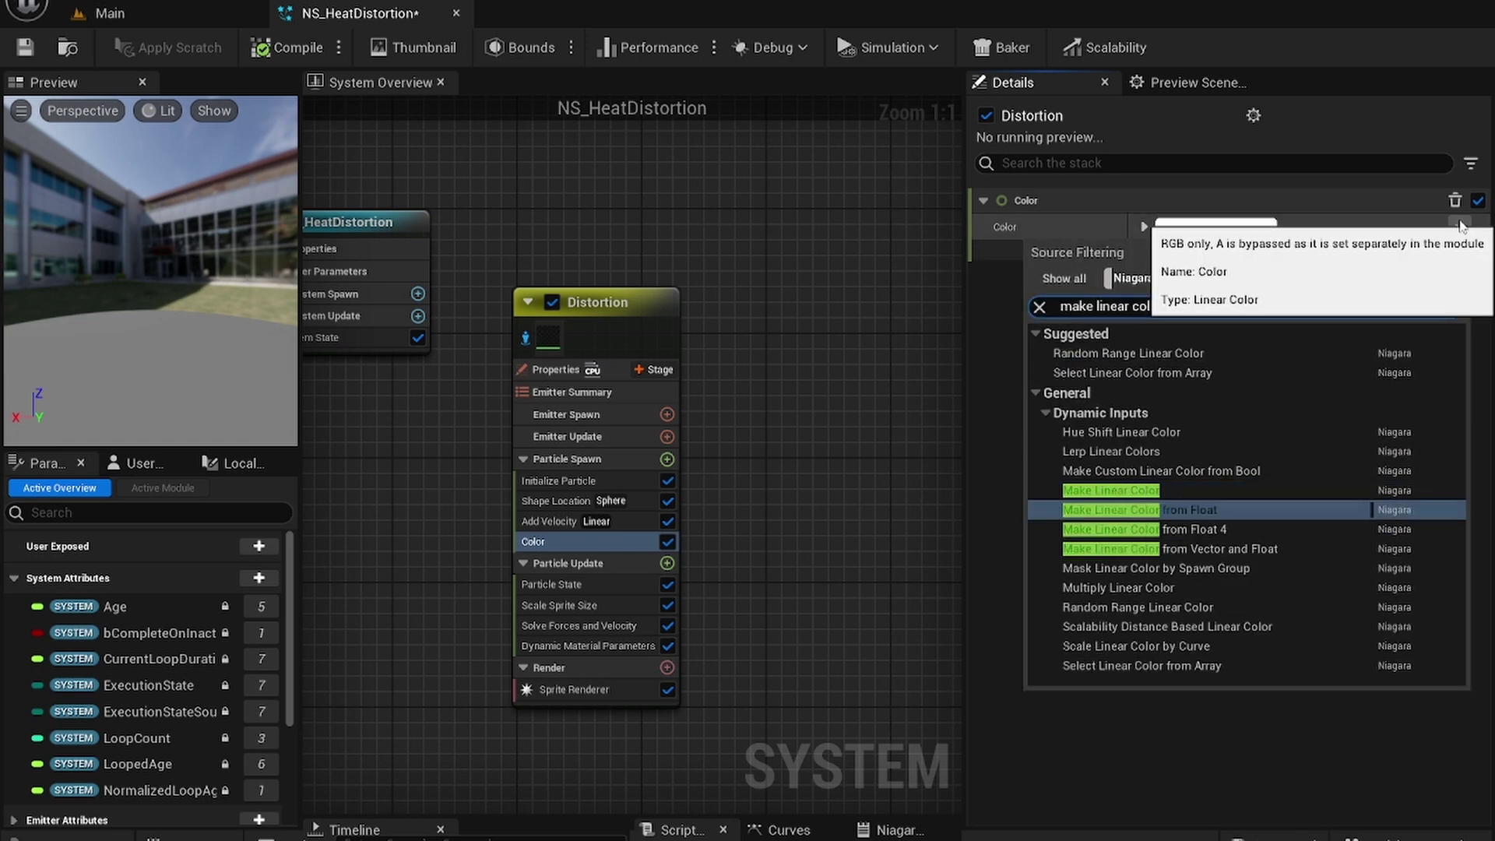
text(or f)
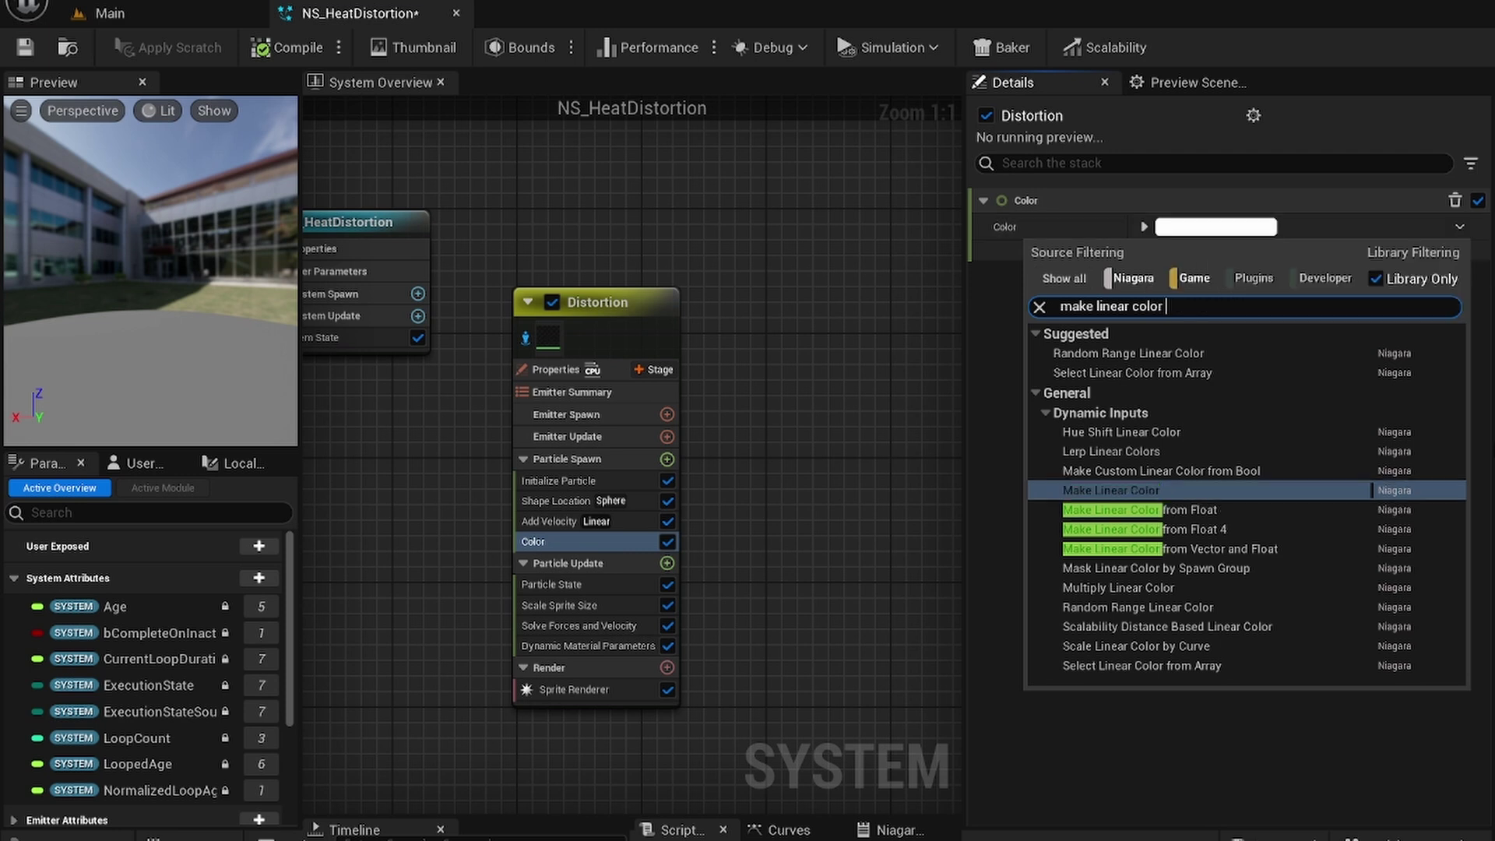
text(rom ve)
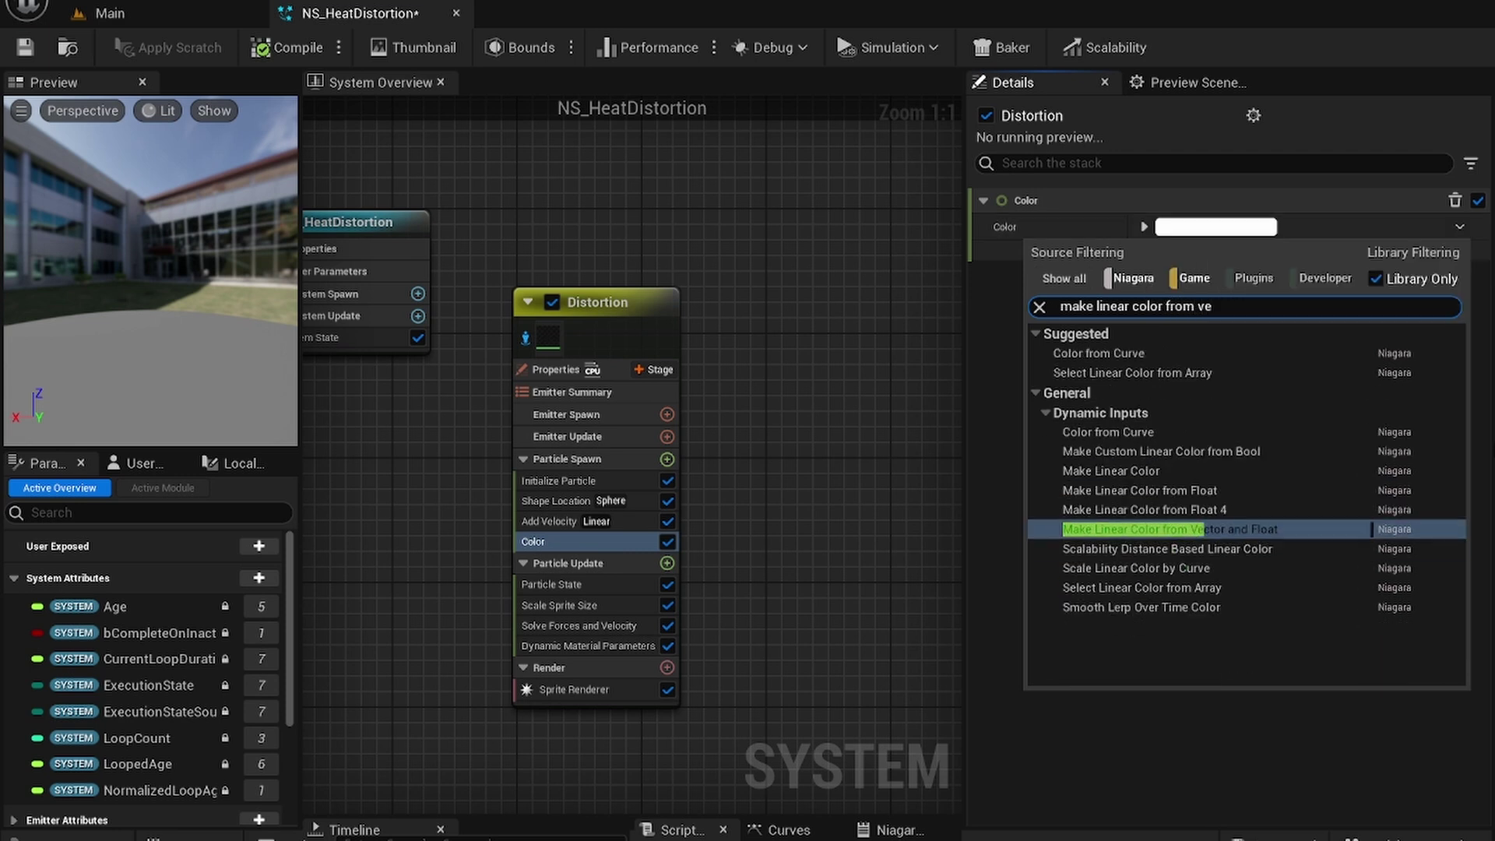
click(1315, 521)
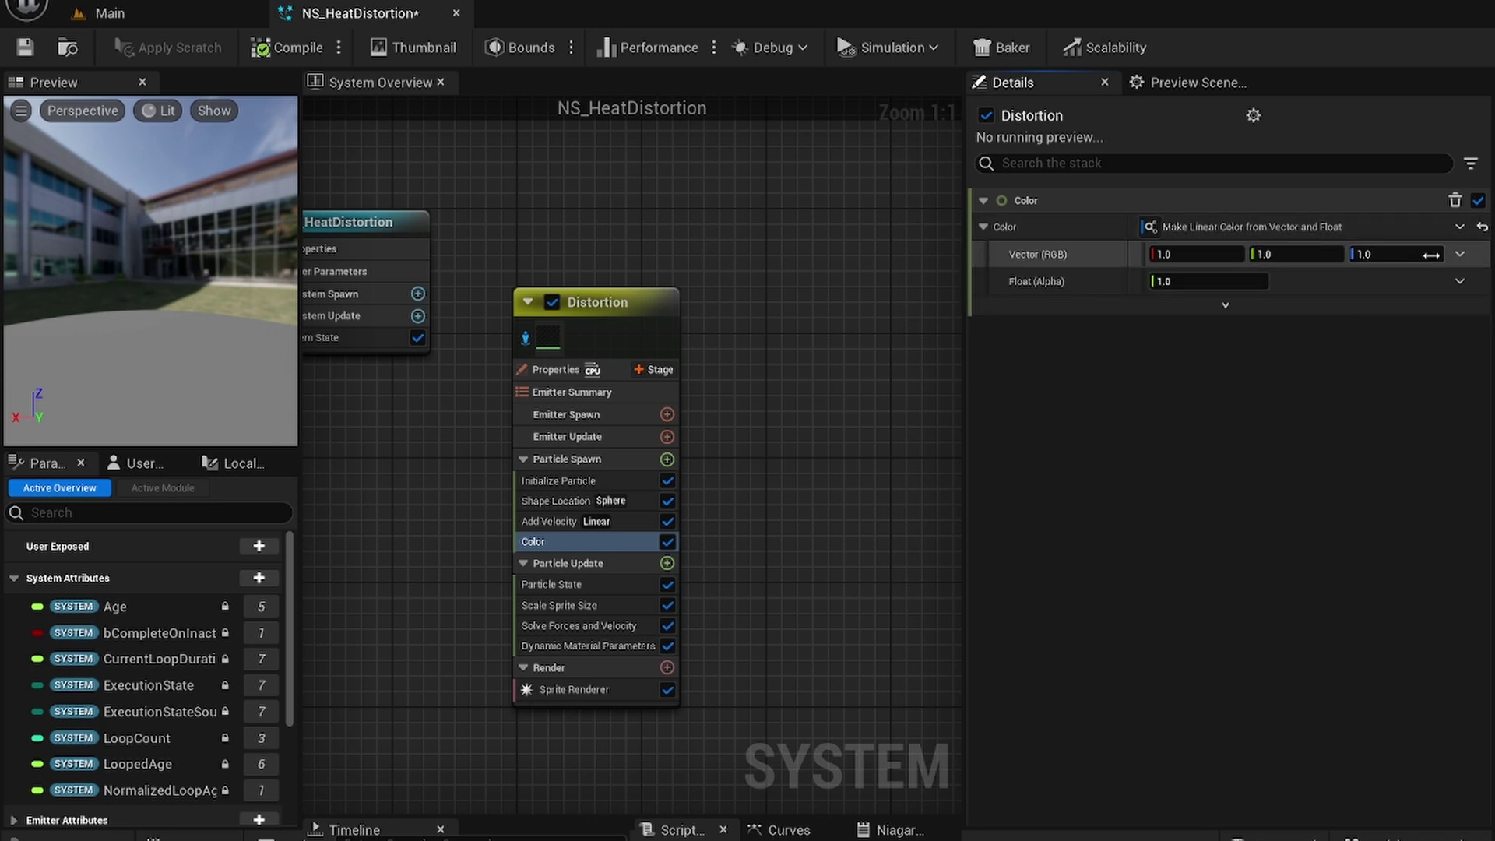
Drive the color's alpha with a Clamp Float input using Float 1, Min 0 and Max 1.
click(1460, 284)
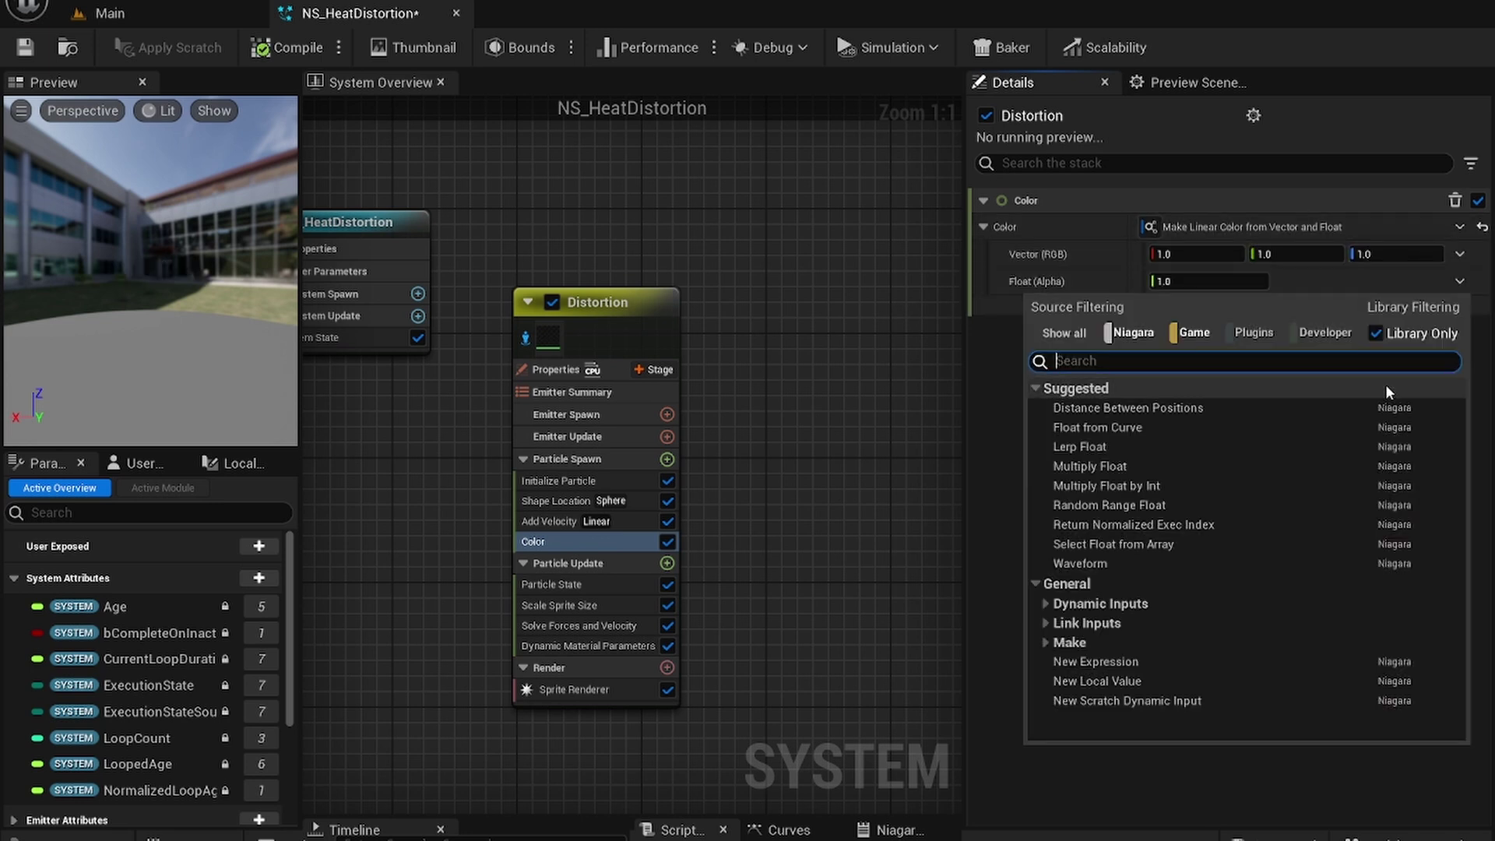
text(clamp)
click(1387, 393)
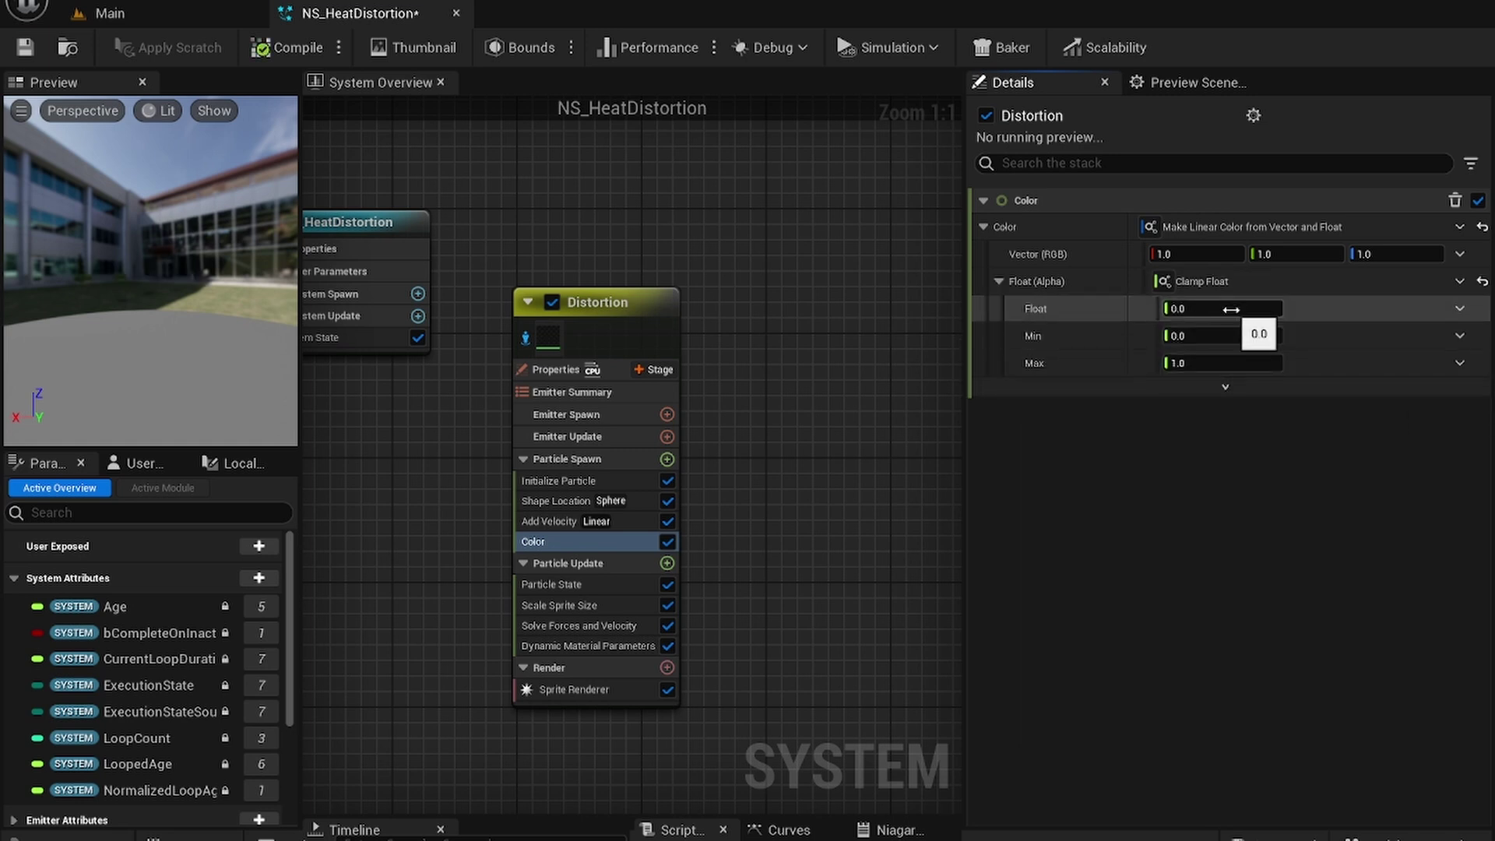
text(1)
click(1191, 335)
text(0)
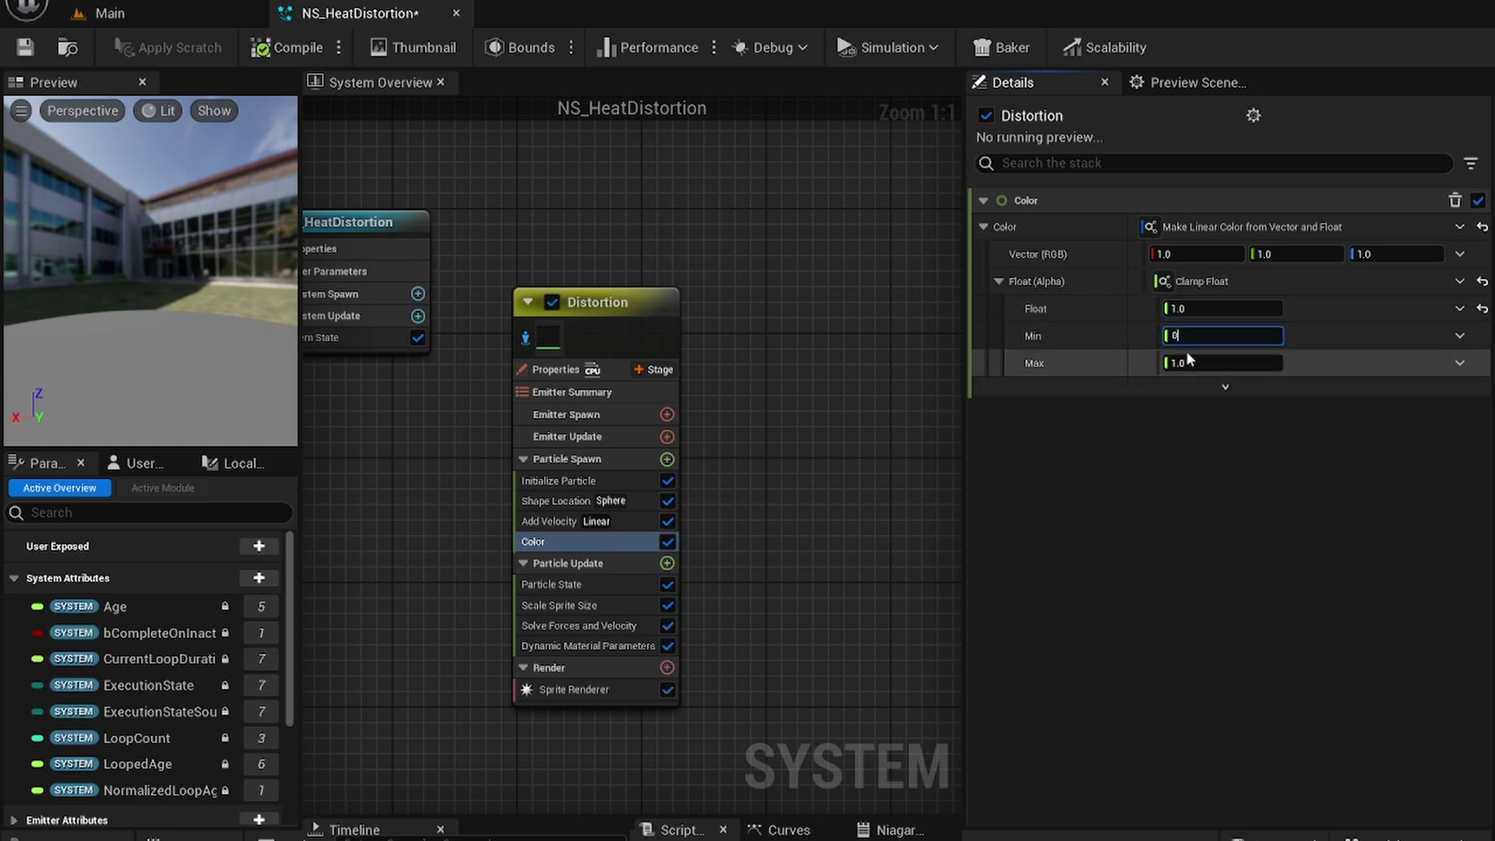
text(1)
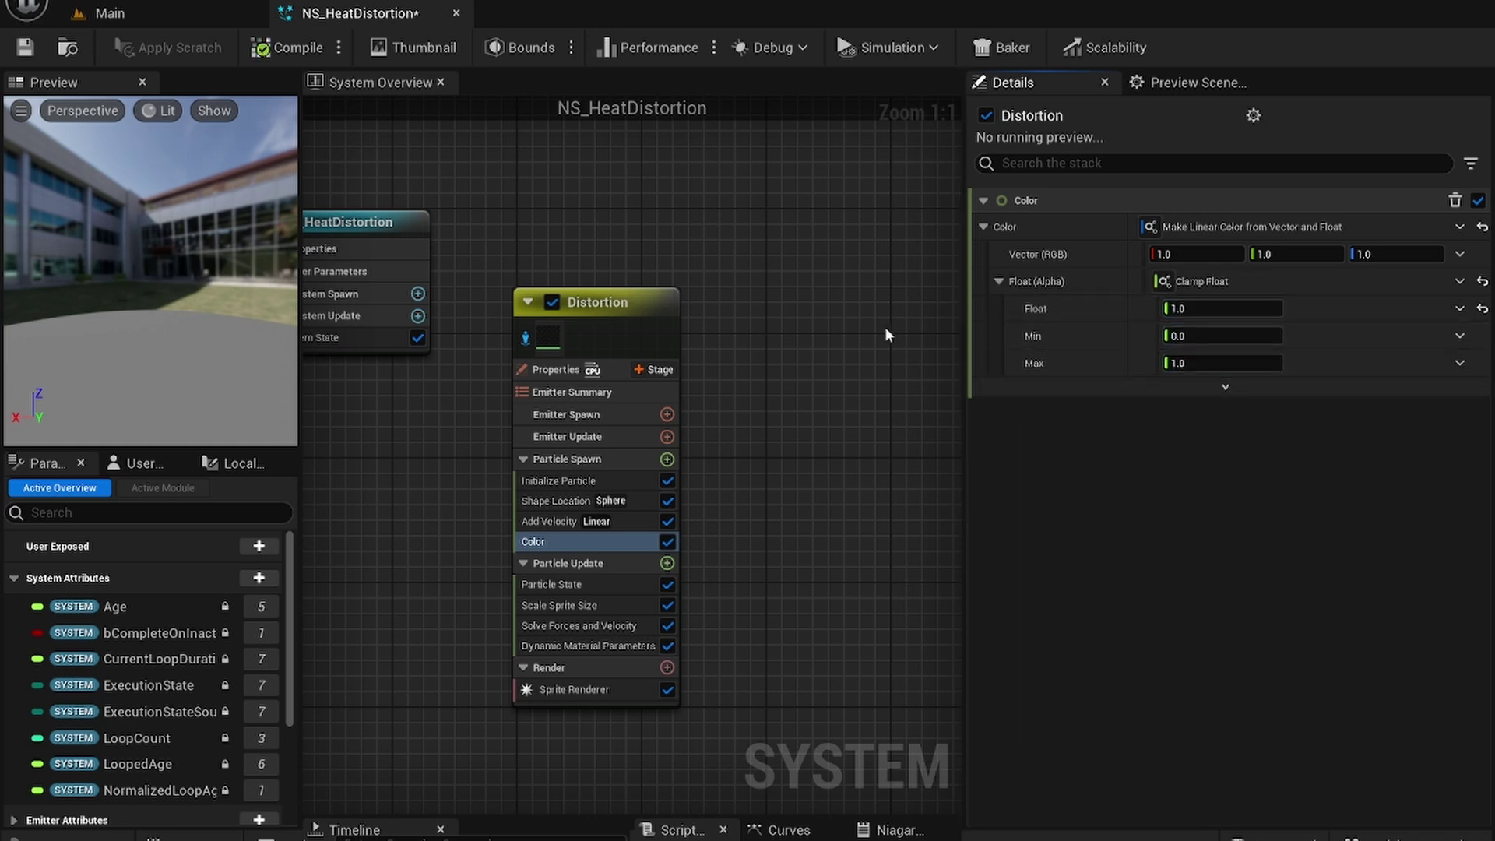
Add an Emitter State module to the Distortion emitter's Emitter Update group.
right_drag(773, 288, 879, 280)
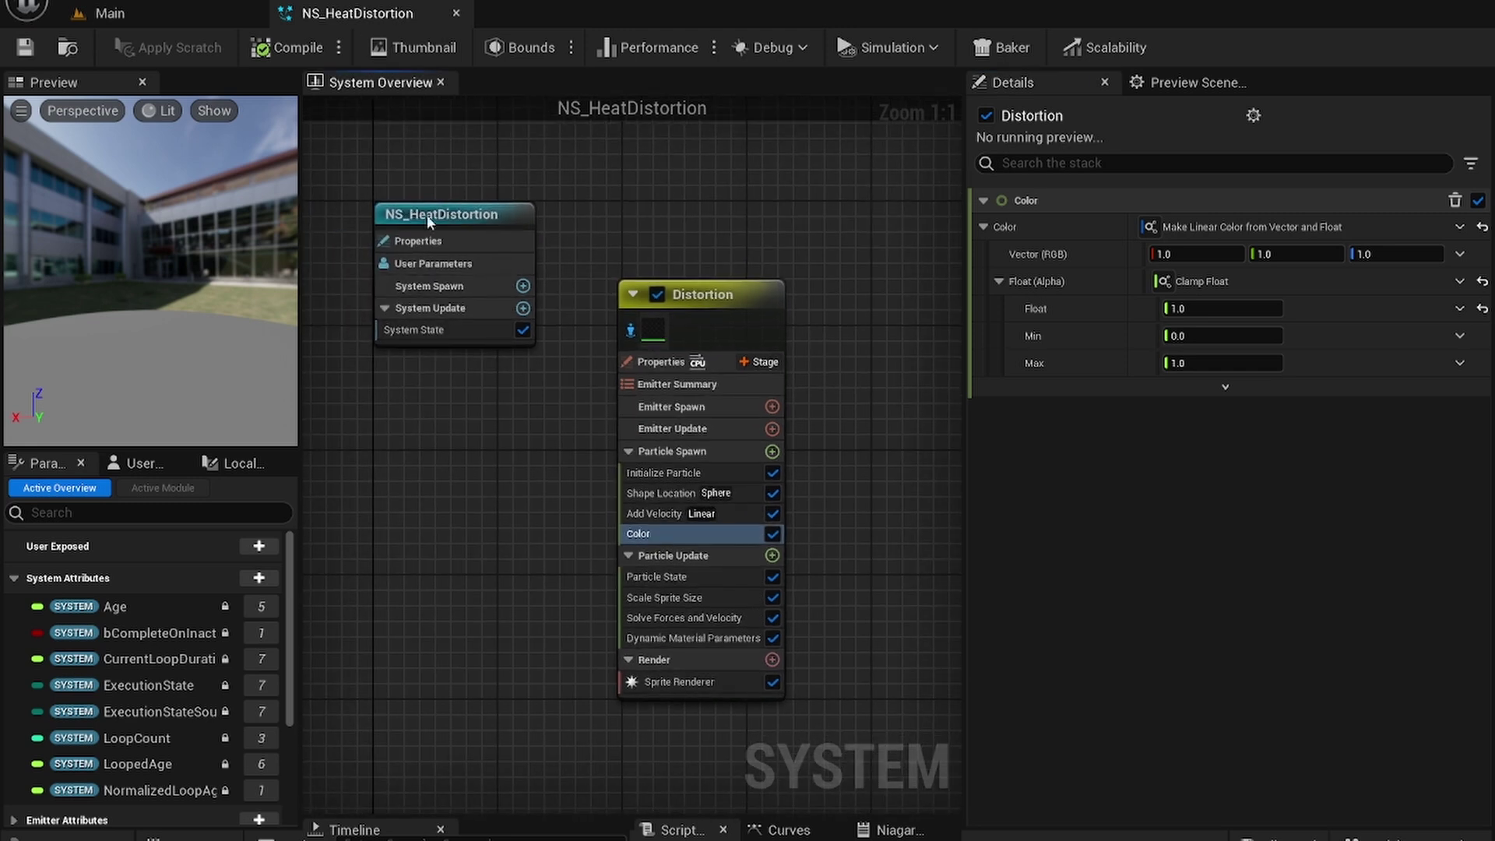
right_drag(833, 405, 819, 400)
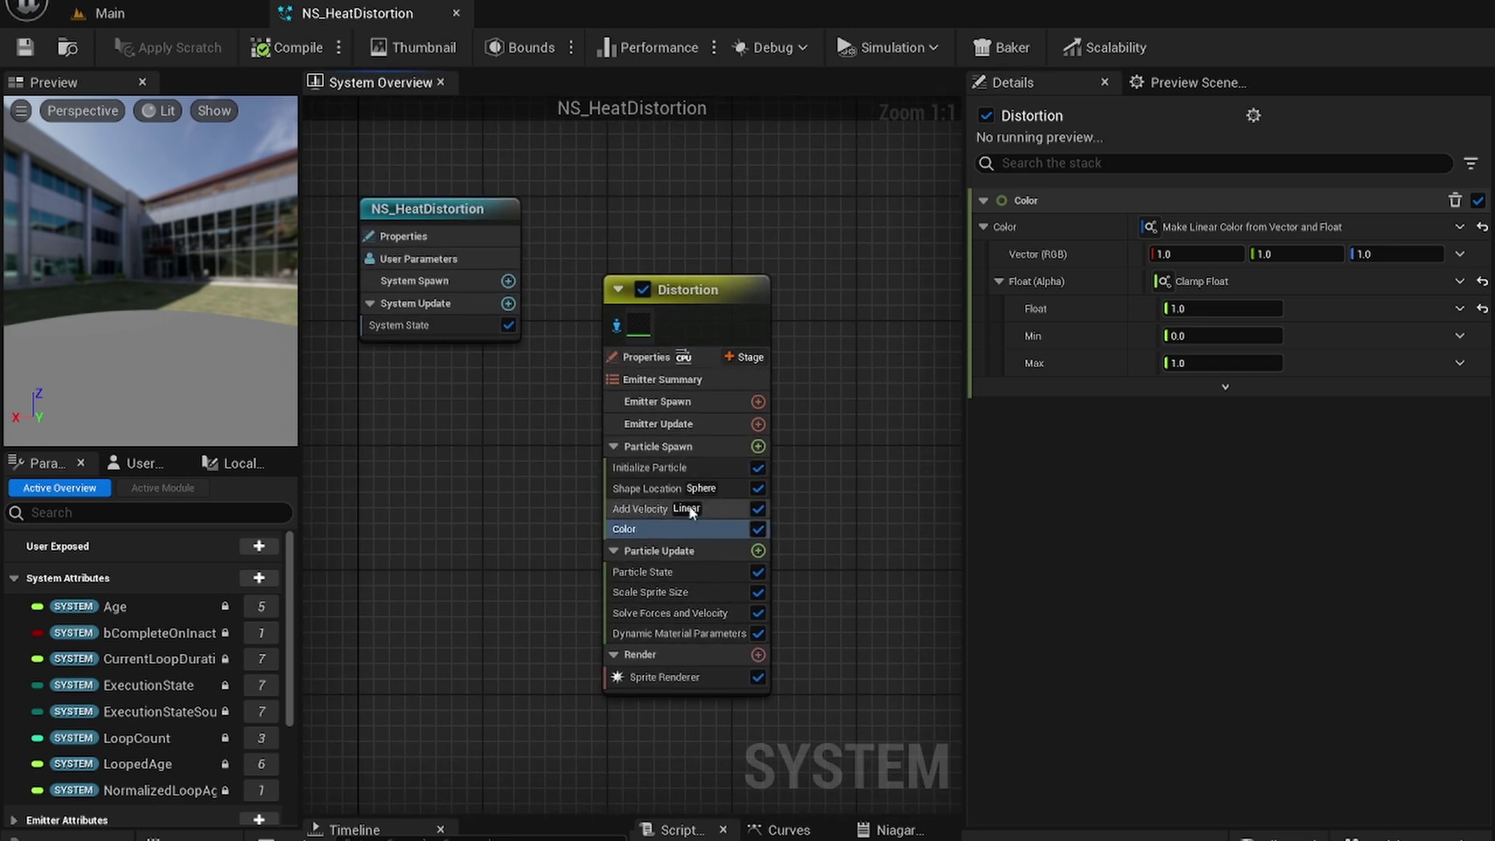
click(758, 424)
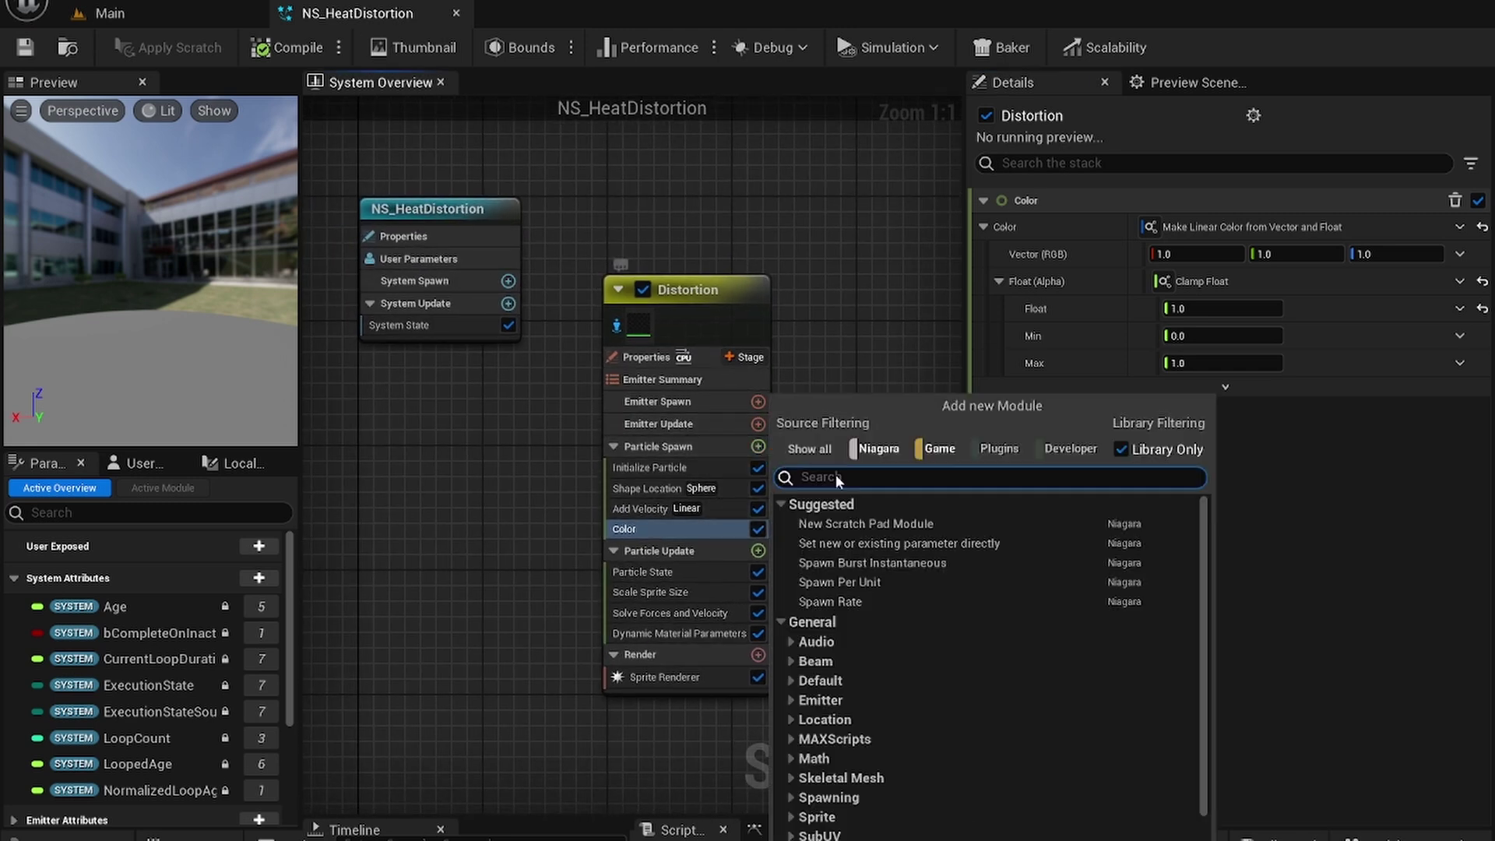
text(emit)
key(Return)
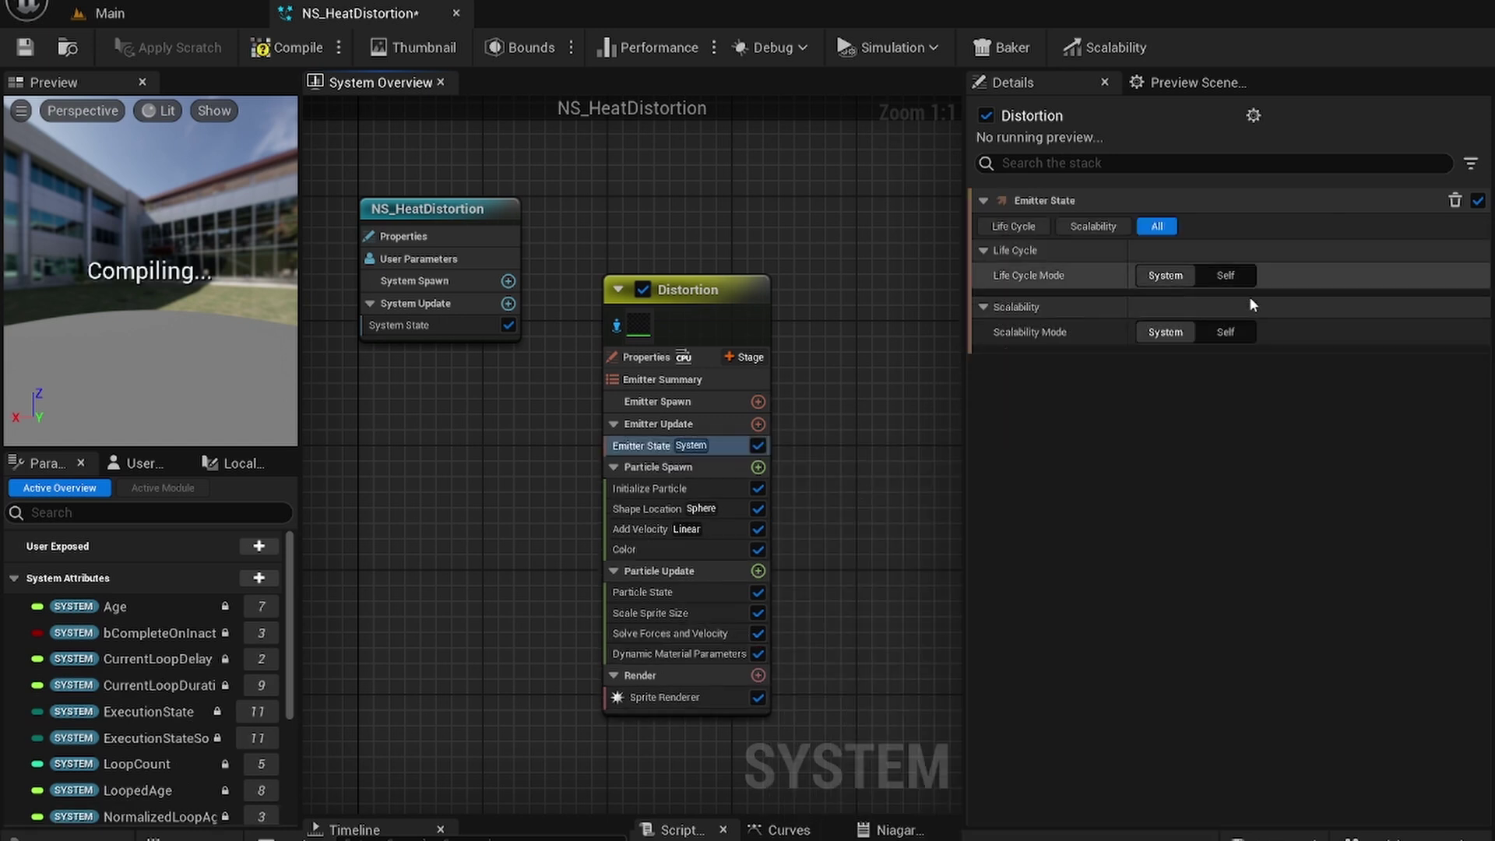
Set the Emitter State's Life Cycle Mode to Self and enable per-loop duration recalculation and Loop Delay.
click(1220, 272)
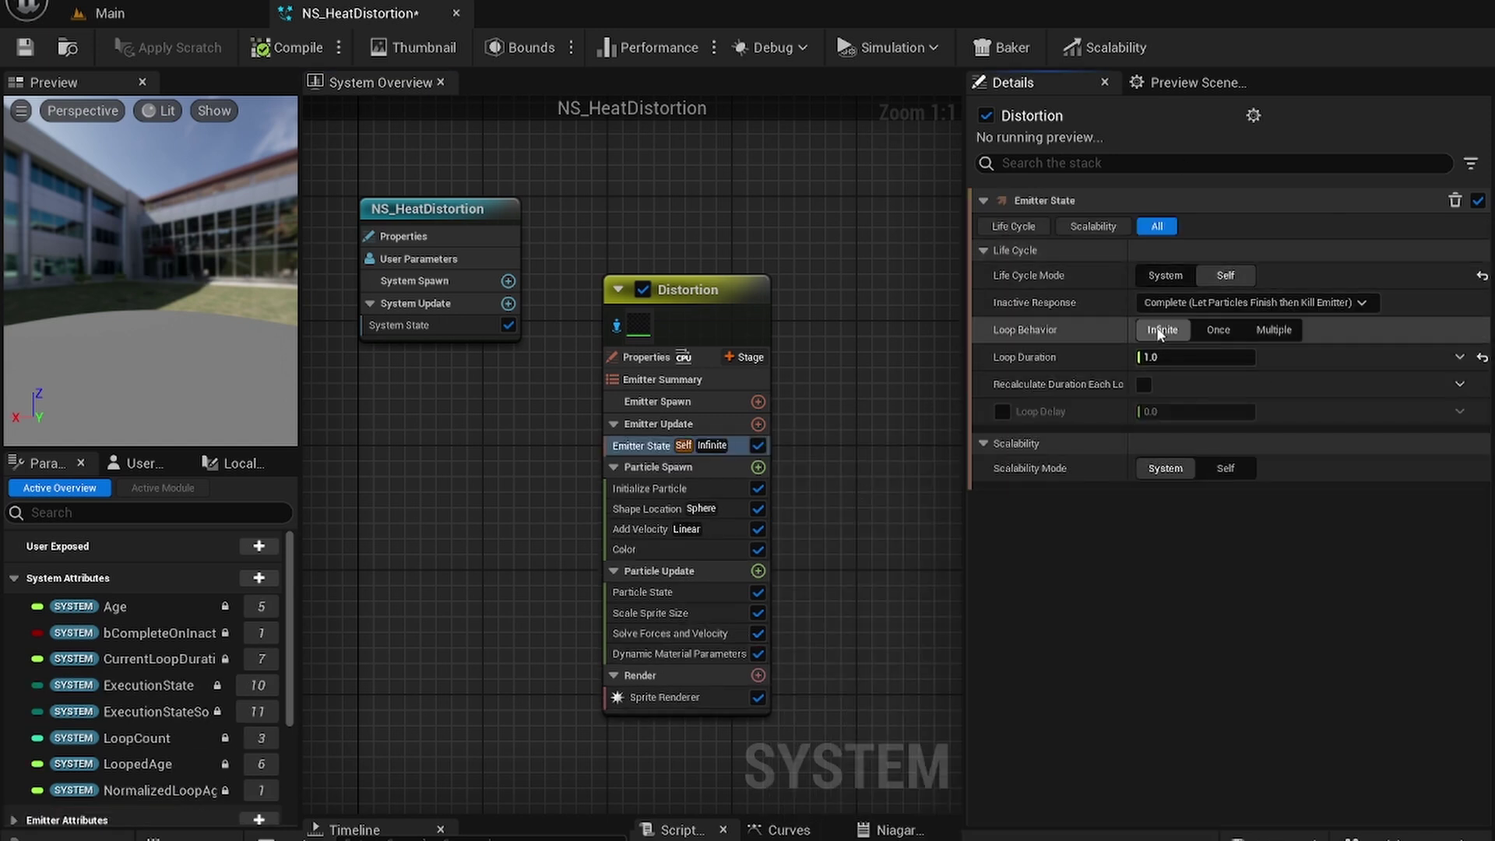
click(1143, 384)
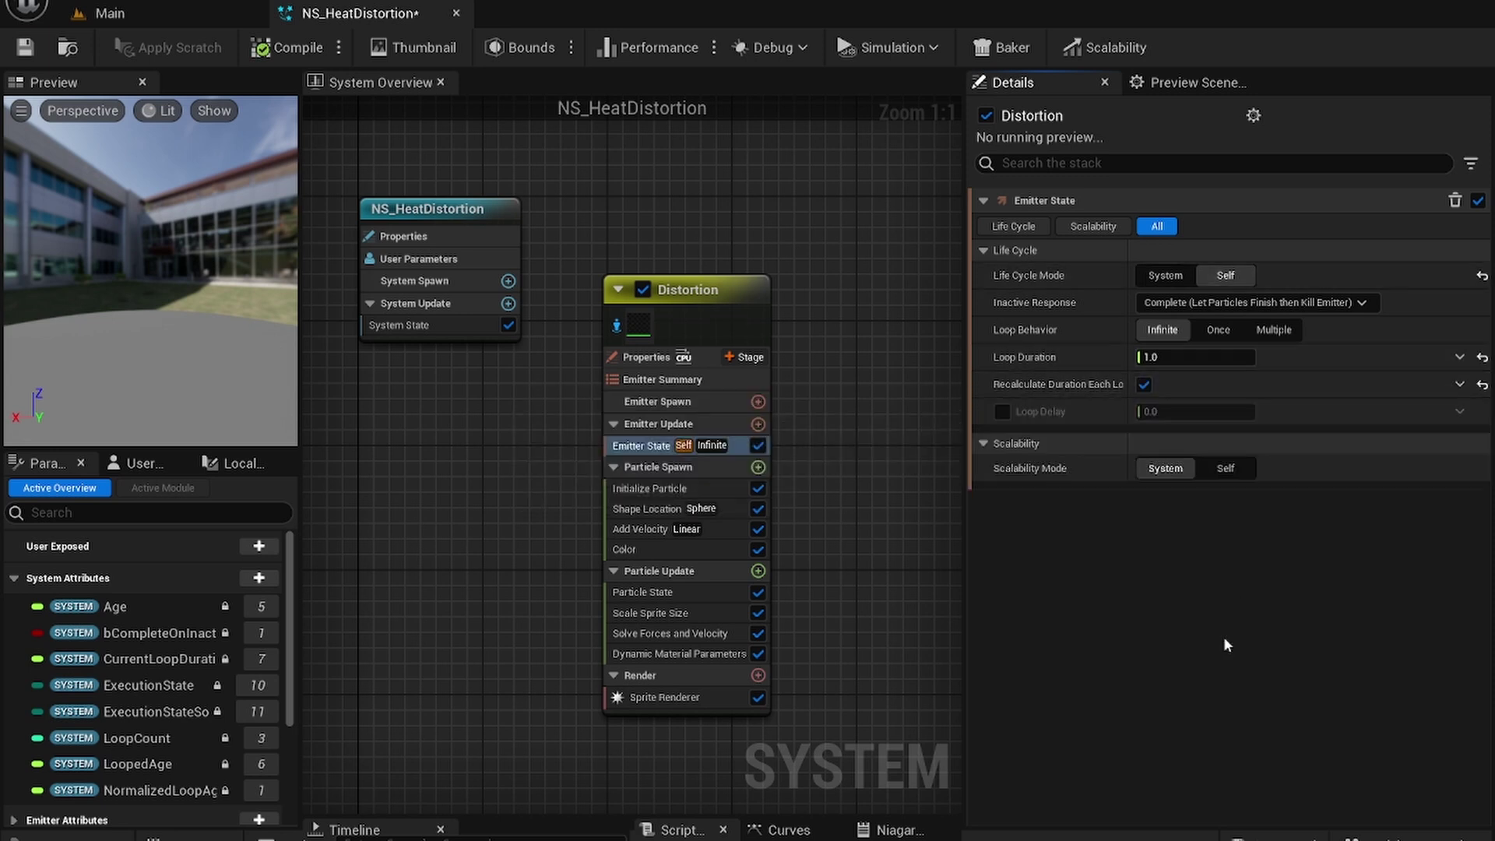
click(1001, 411)
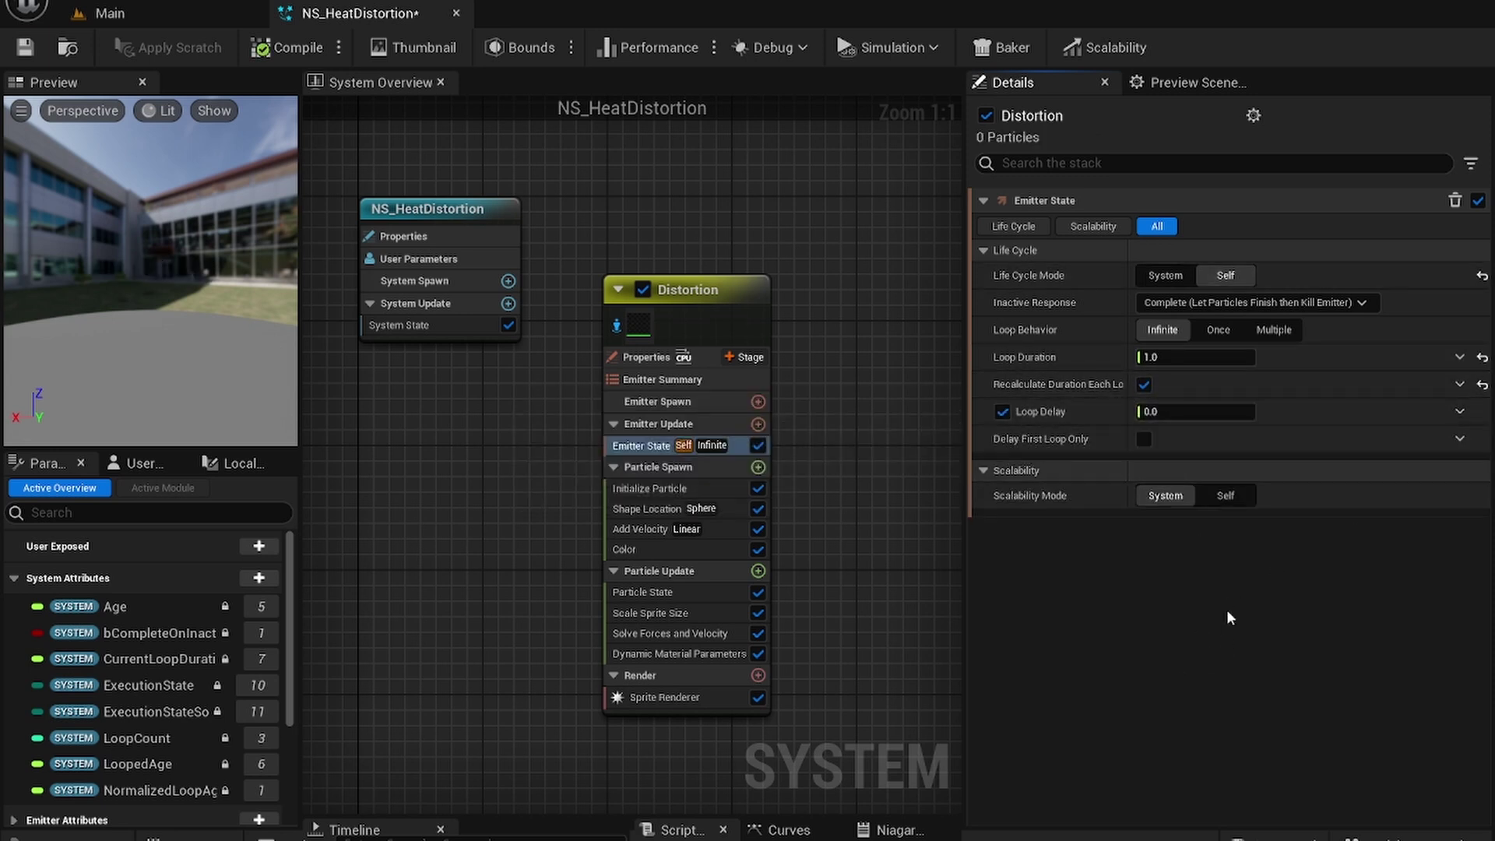
Add a Spawn Rate module to Emitter Update and set its spawn rate to 20.
click(758, 424)
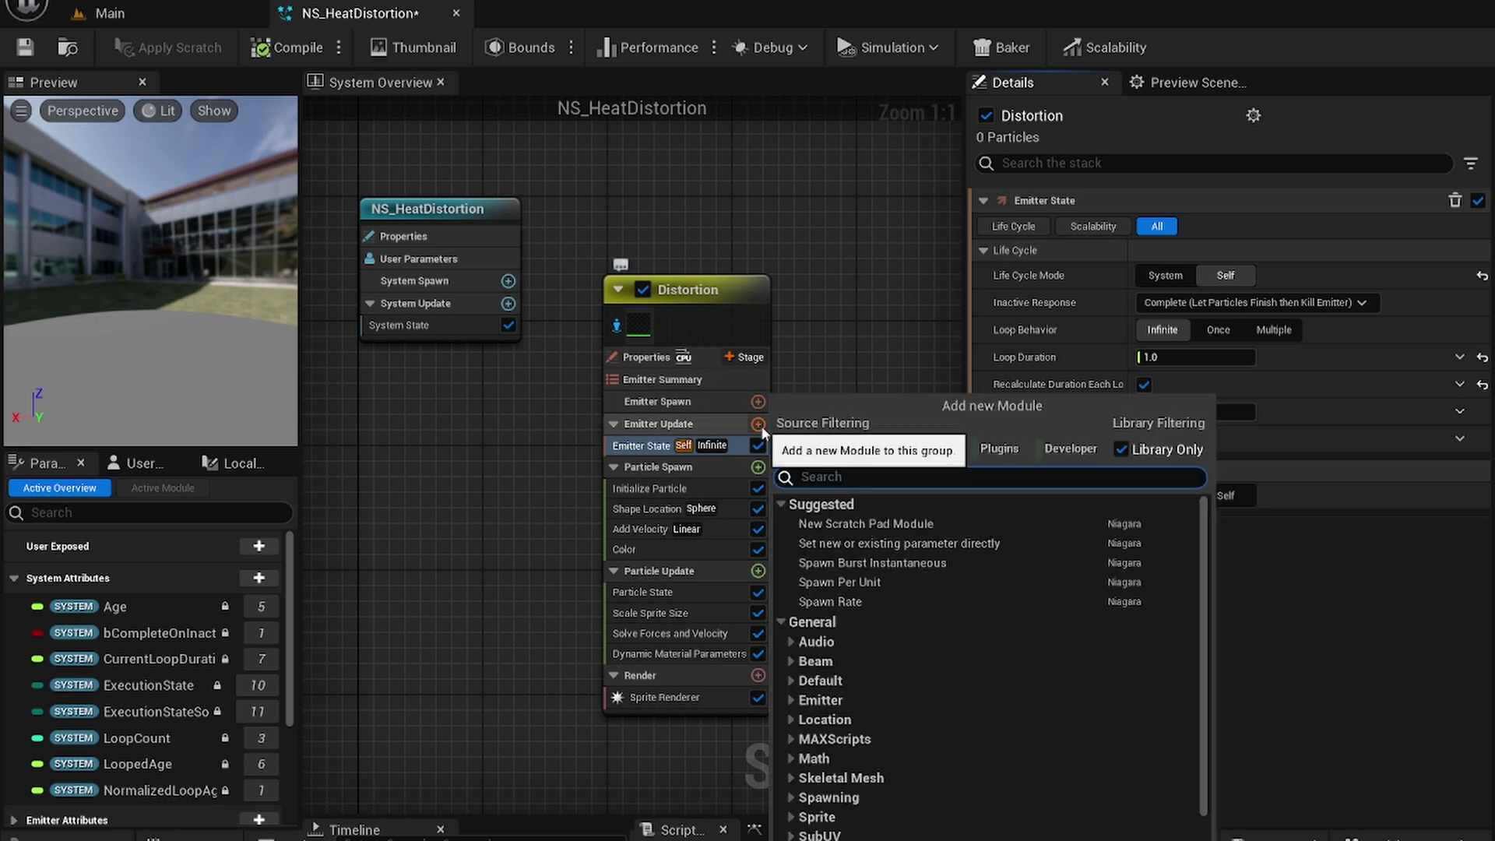
text(spaw)
key(Return)
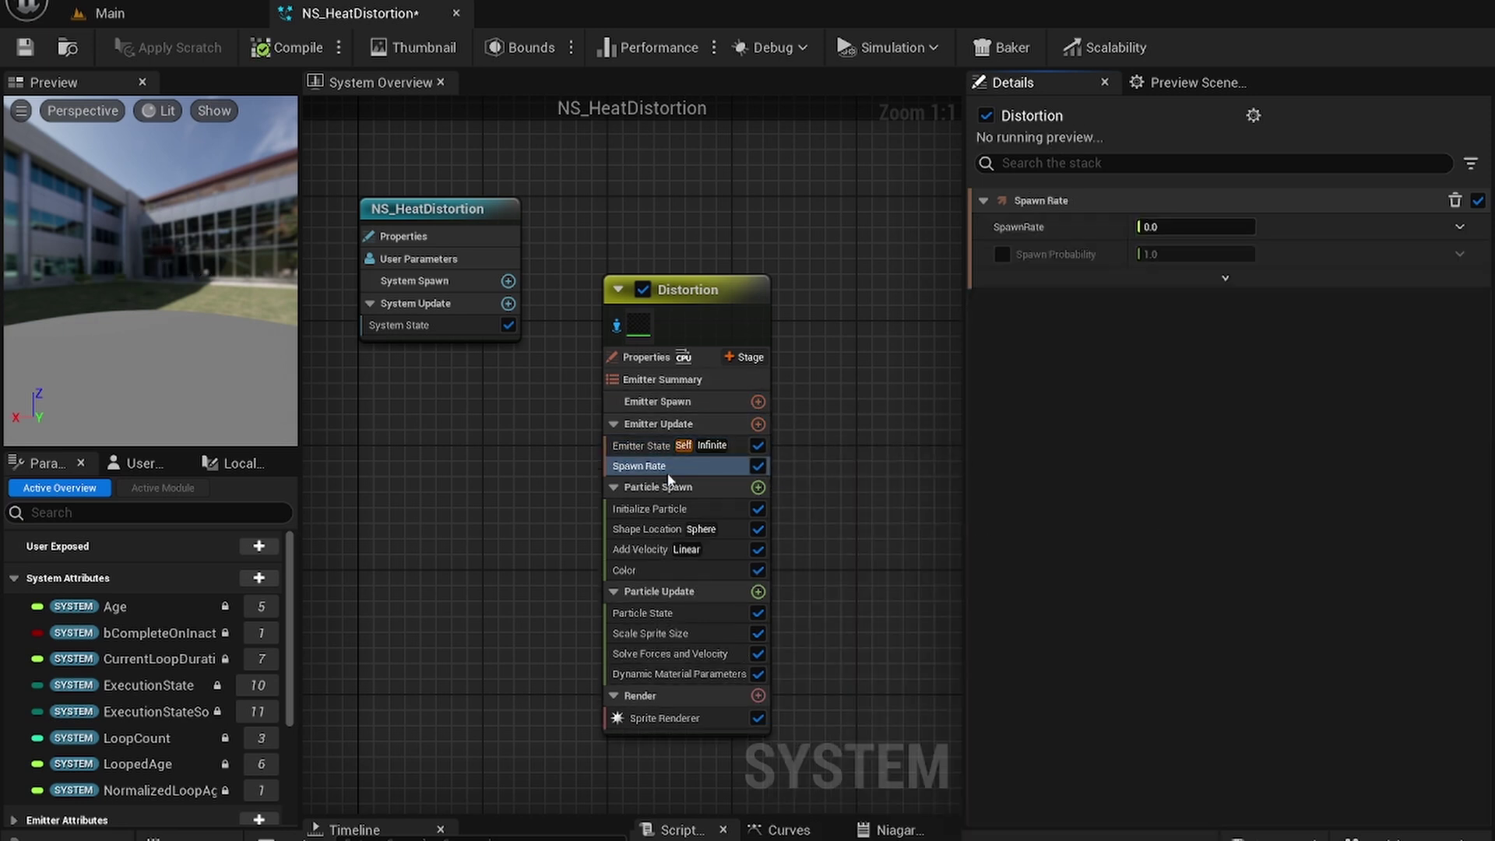
click(1190, 227)
text(2)
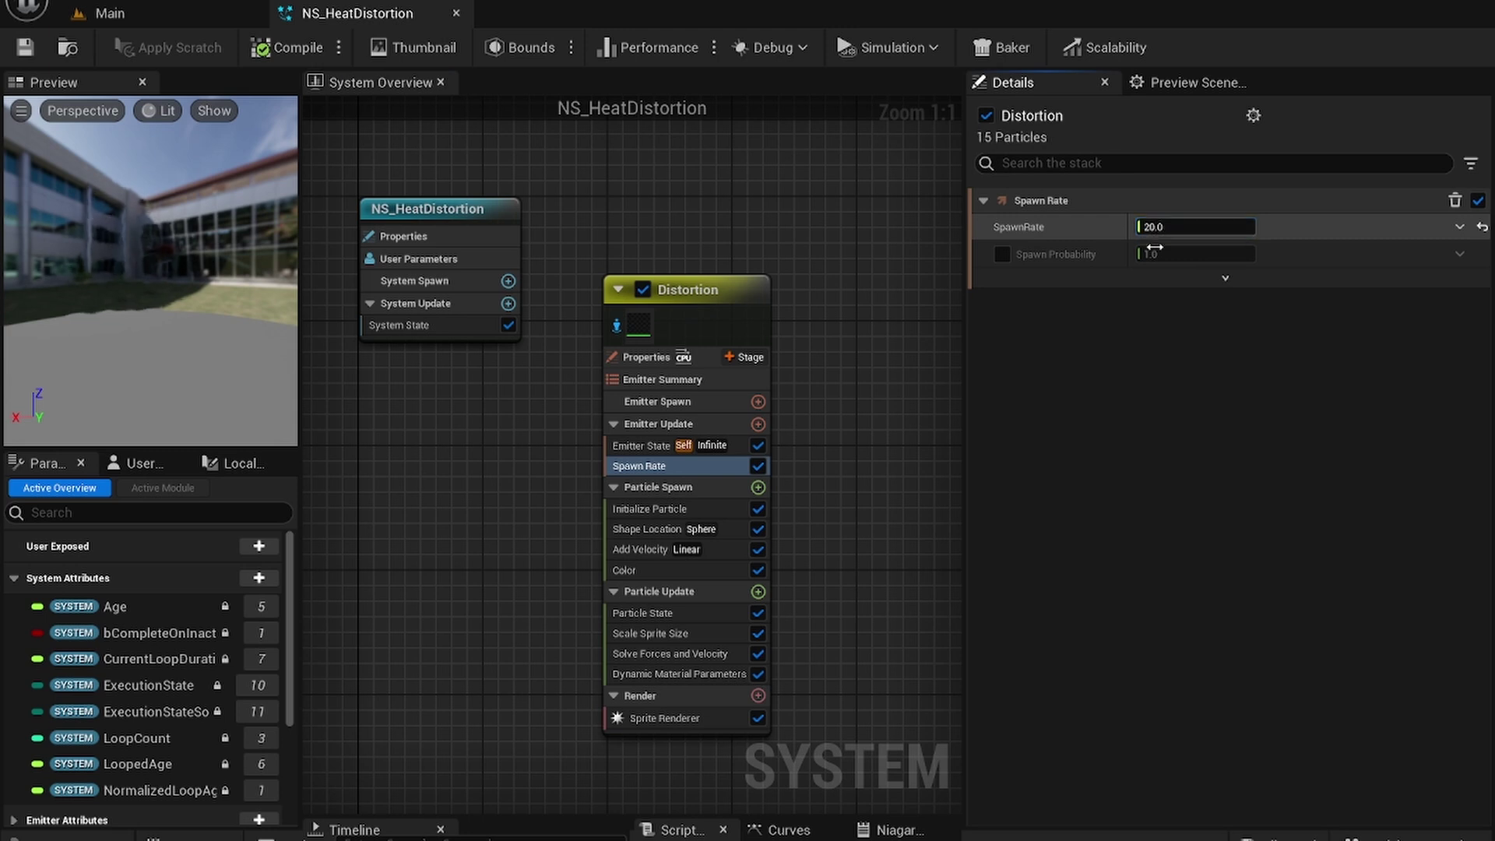
key(Return)
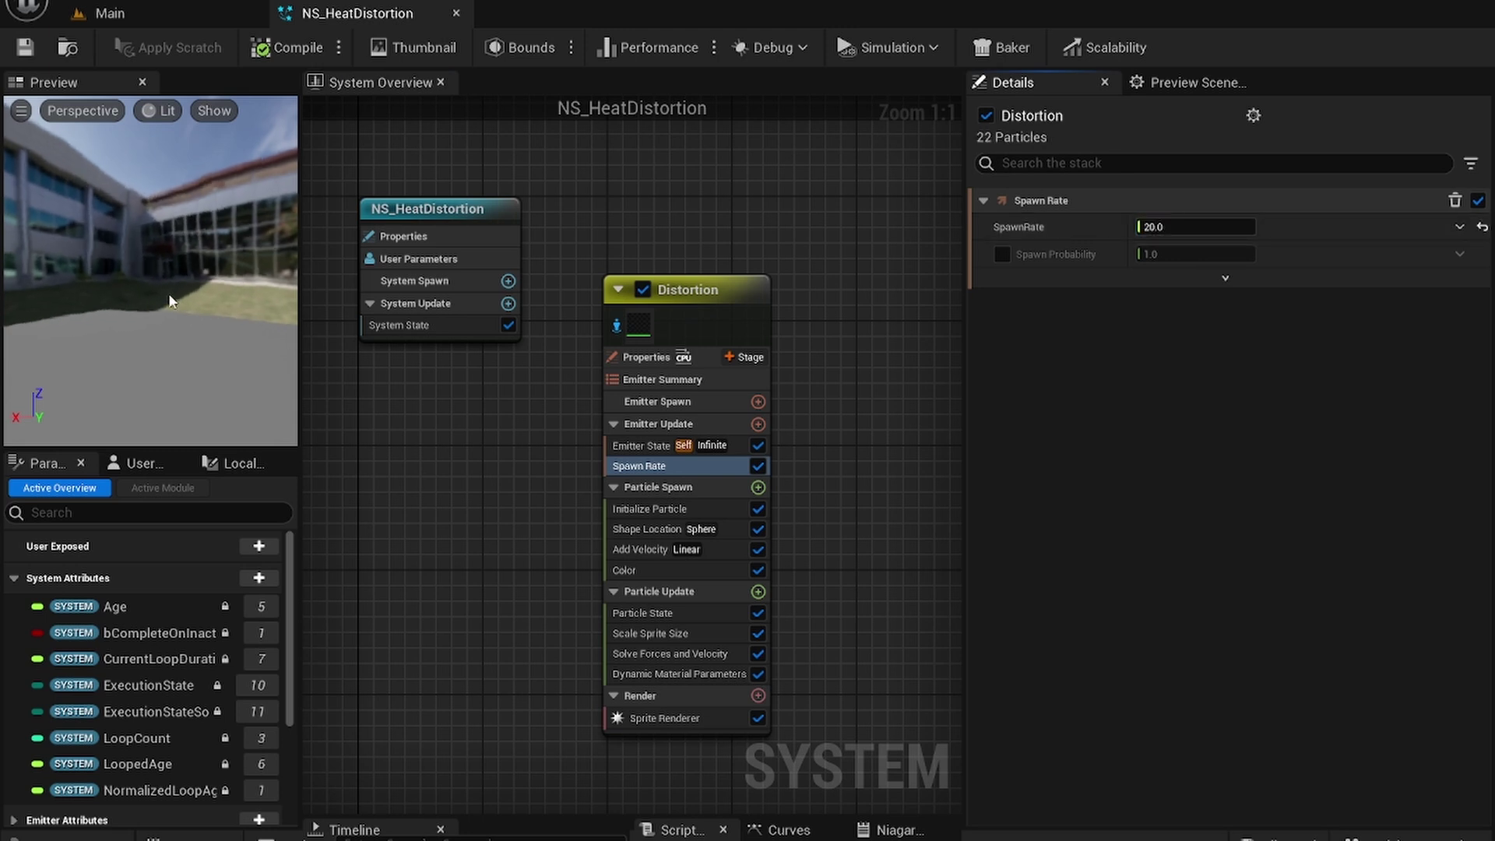
Place the NS_HeatDistortion system in the Main level near the two cubes and adjust its position.
click(165, 22)
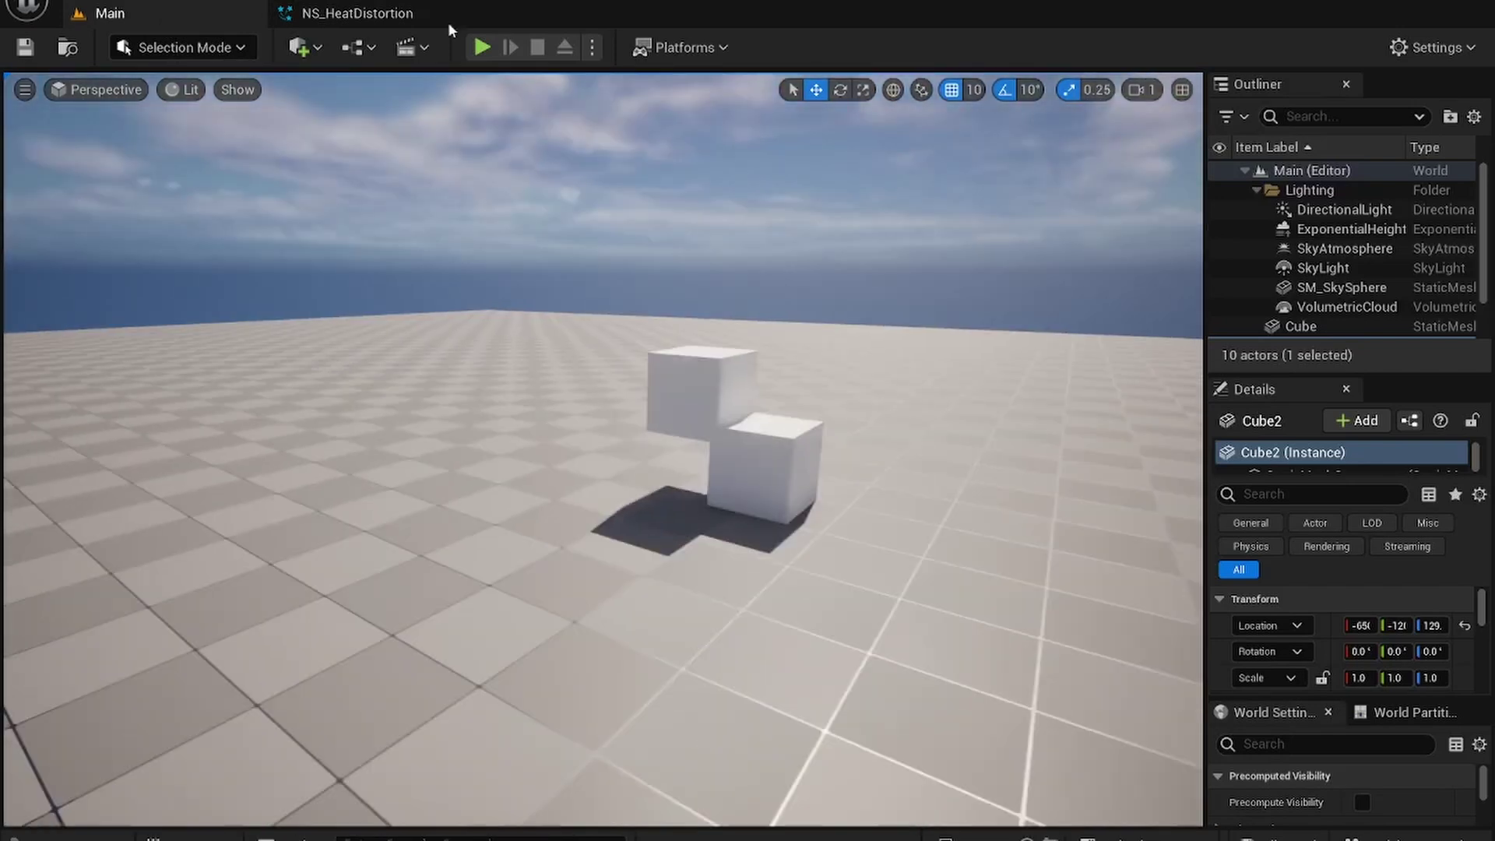
click(447, 22)
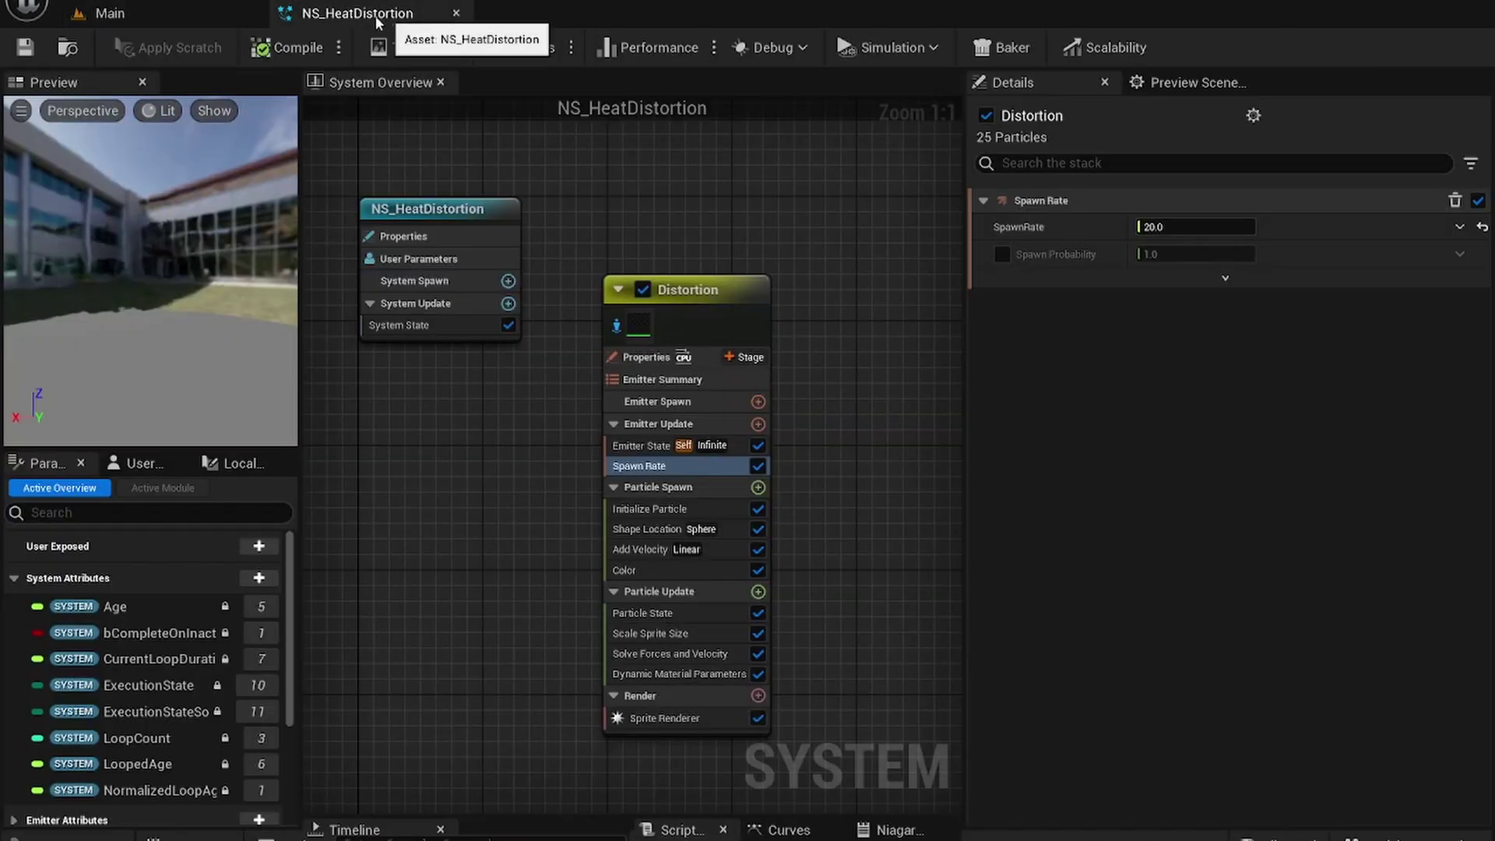
click(186, 15)
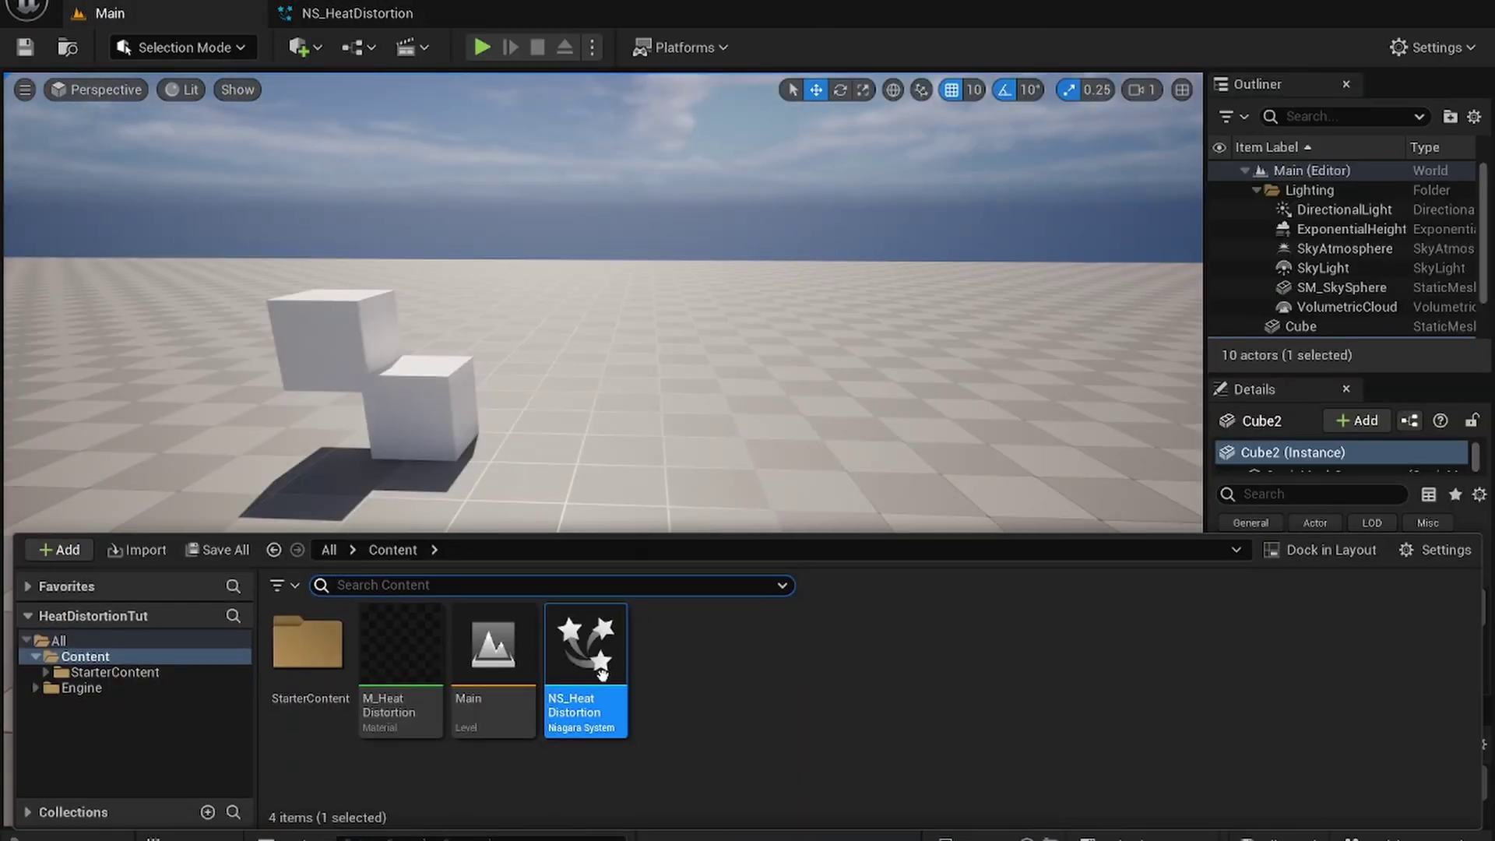
drag(586, 701, 519, 214)
key(g)
right_drag(521, 234, 506, 191)
key(g)
Examine the placed heat distortion effect in the Main level from different angles and distances.
click(434, 10)
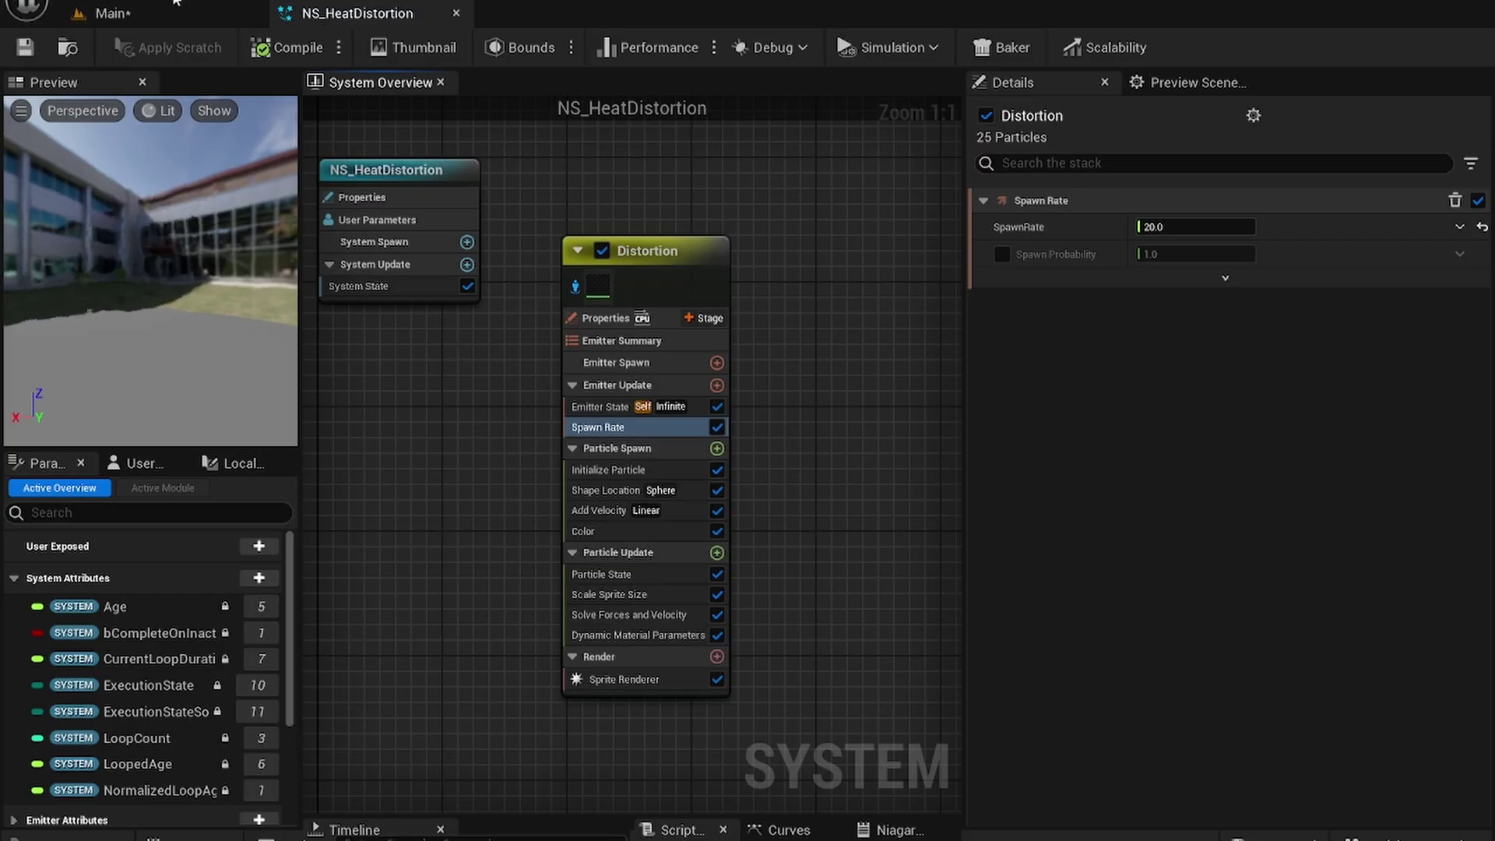
click(156, 12)
right_drag(618, 364, 596, 335)
key(g)
scroll(596, 354, up, 2)
scroll(599, 395, down, 2)
right_drag(599, 396, 599, 395)
right_drag(672, 437, 672, 437)
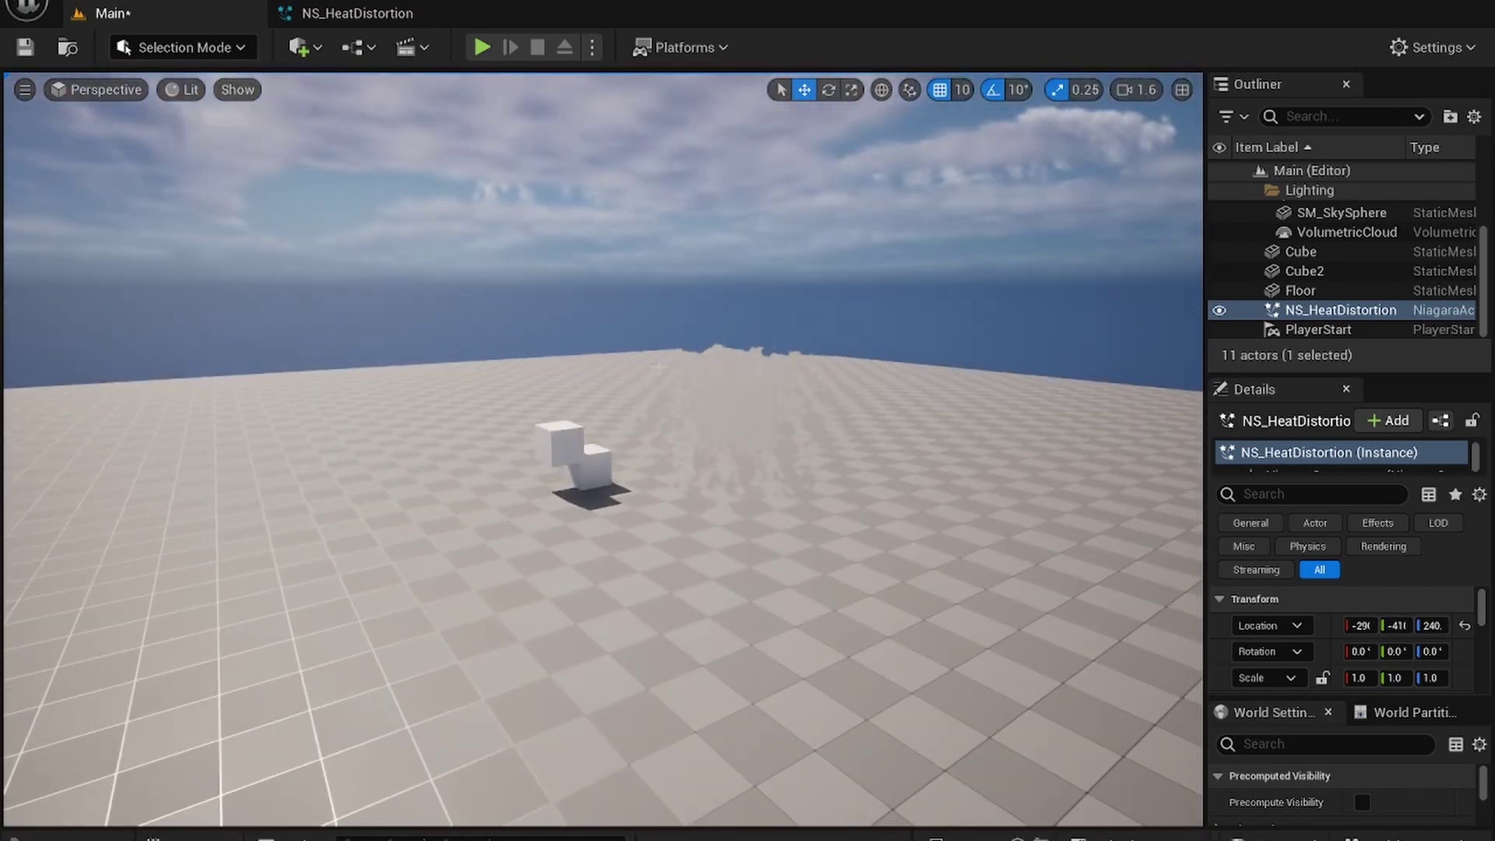